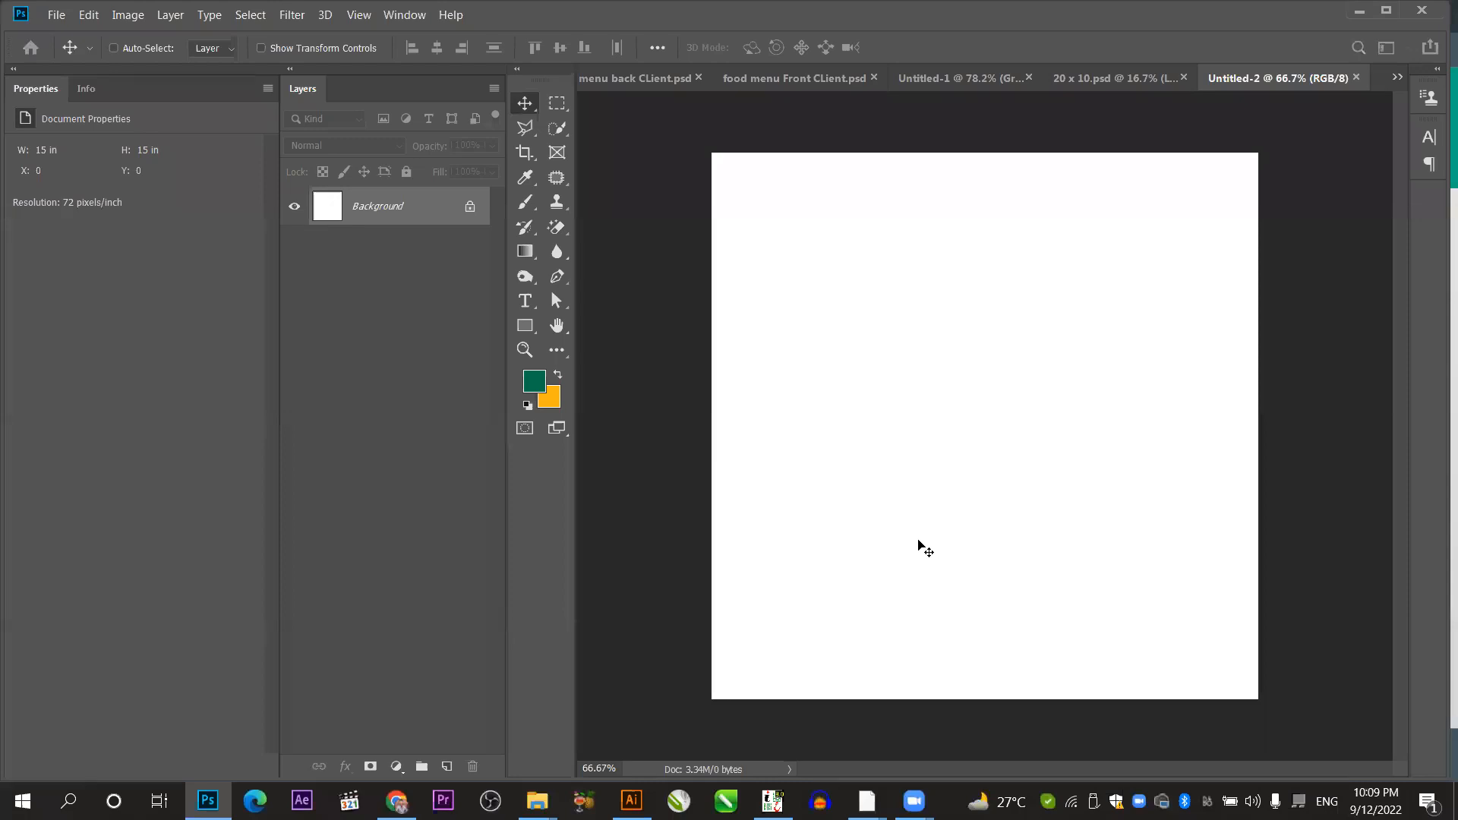
# Open the new document setup and review the Recent, Saved, Photo, Print, Art & Illustration, Web, Mobile and Film & Video presets.
pyautogui.hotkey('ctrl', 'n')
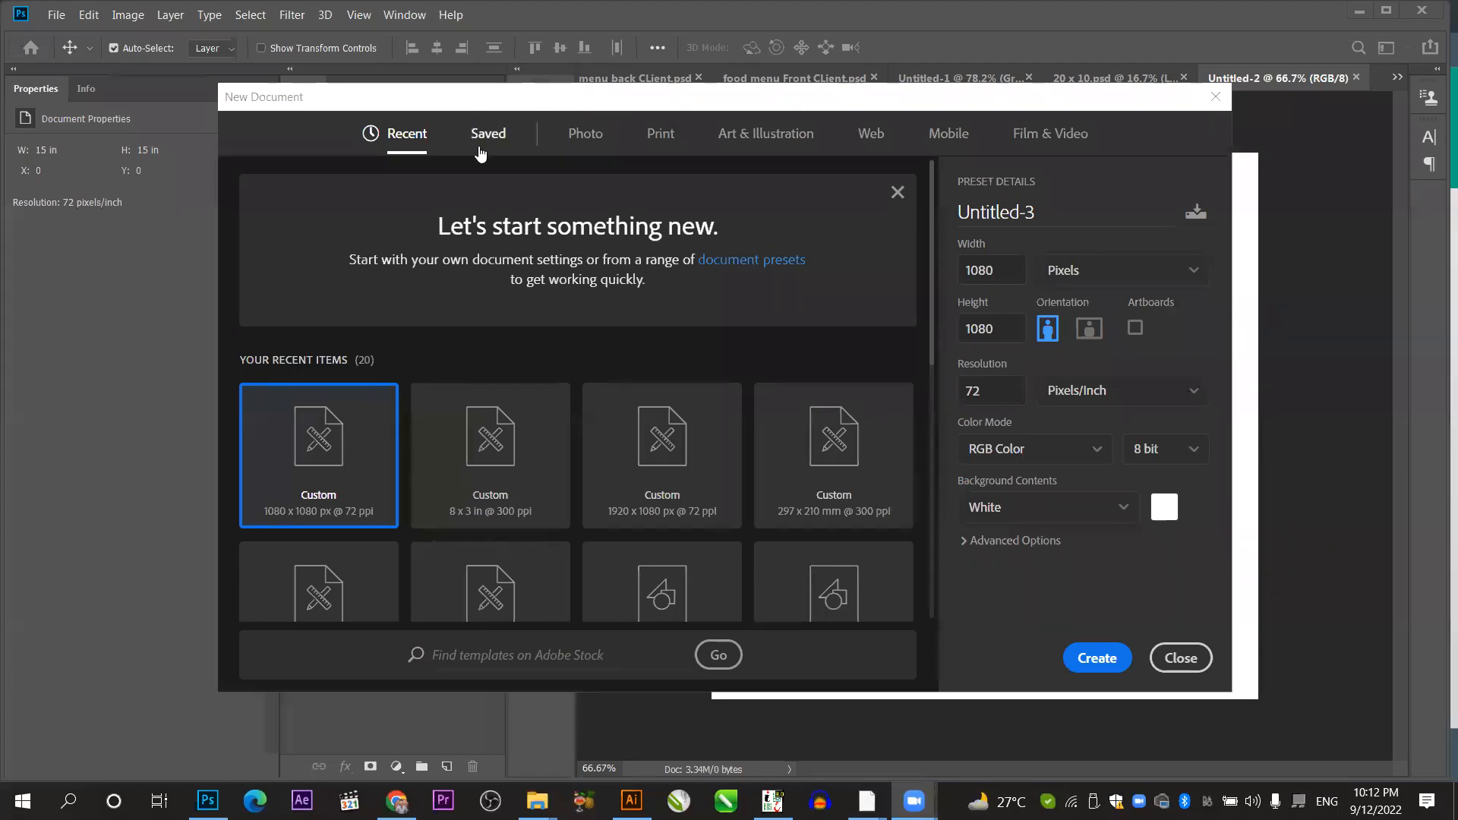
pyautogui.scroll(-5, 587, 429)
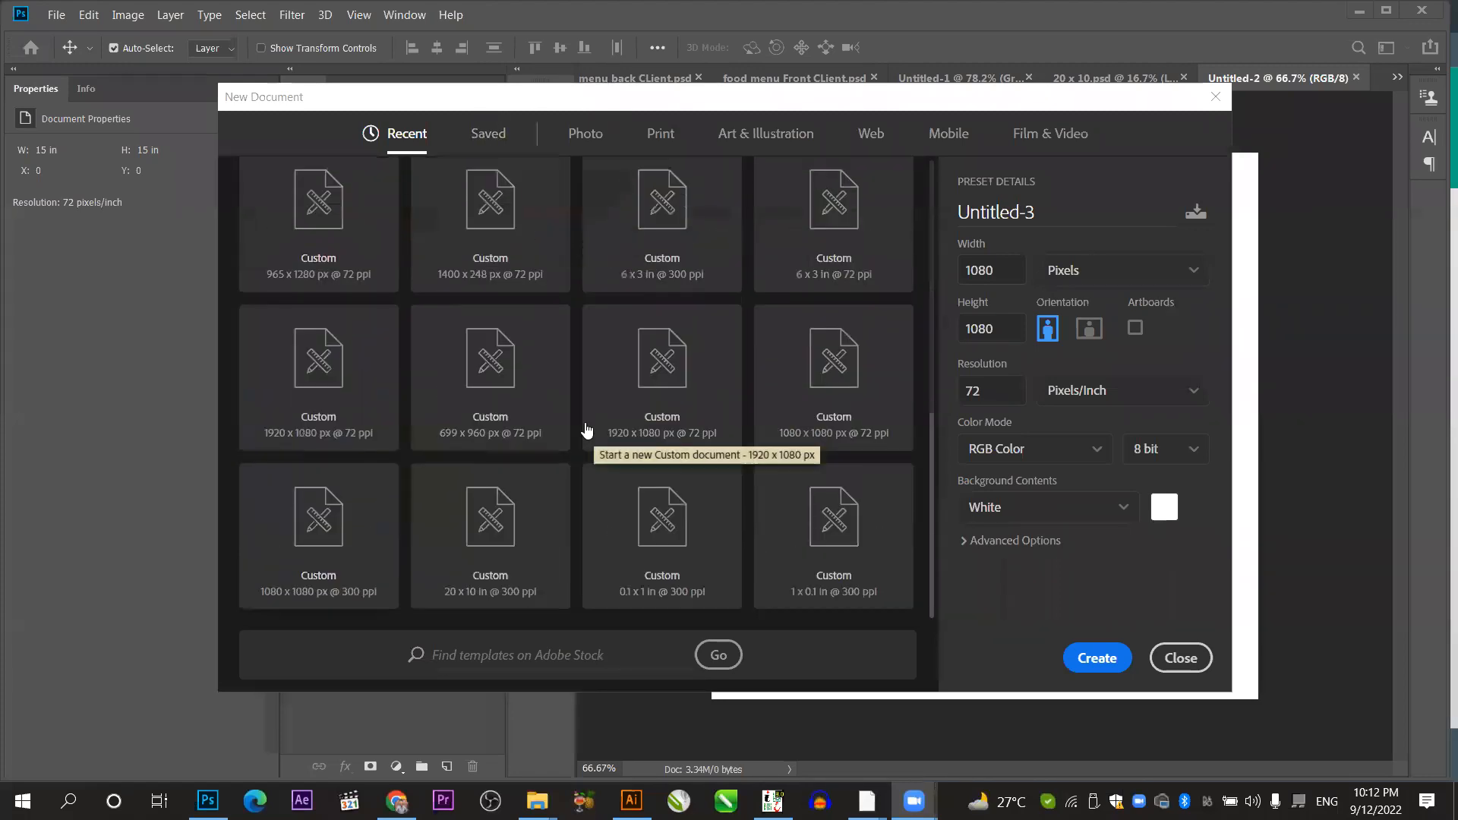
pyautogui.scroll(5, 587, 429)
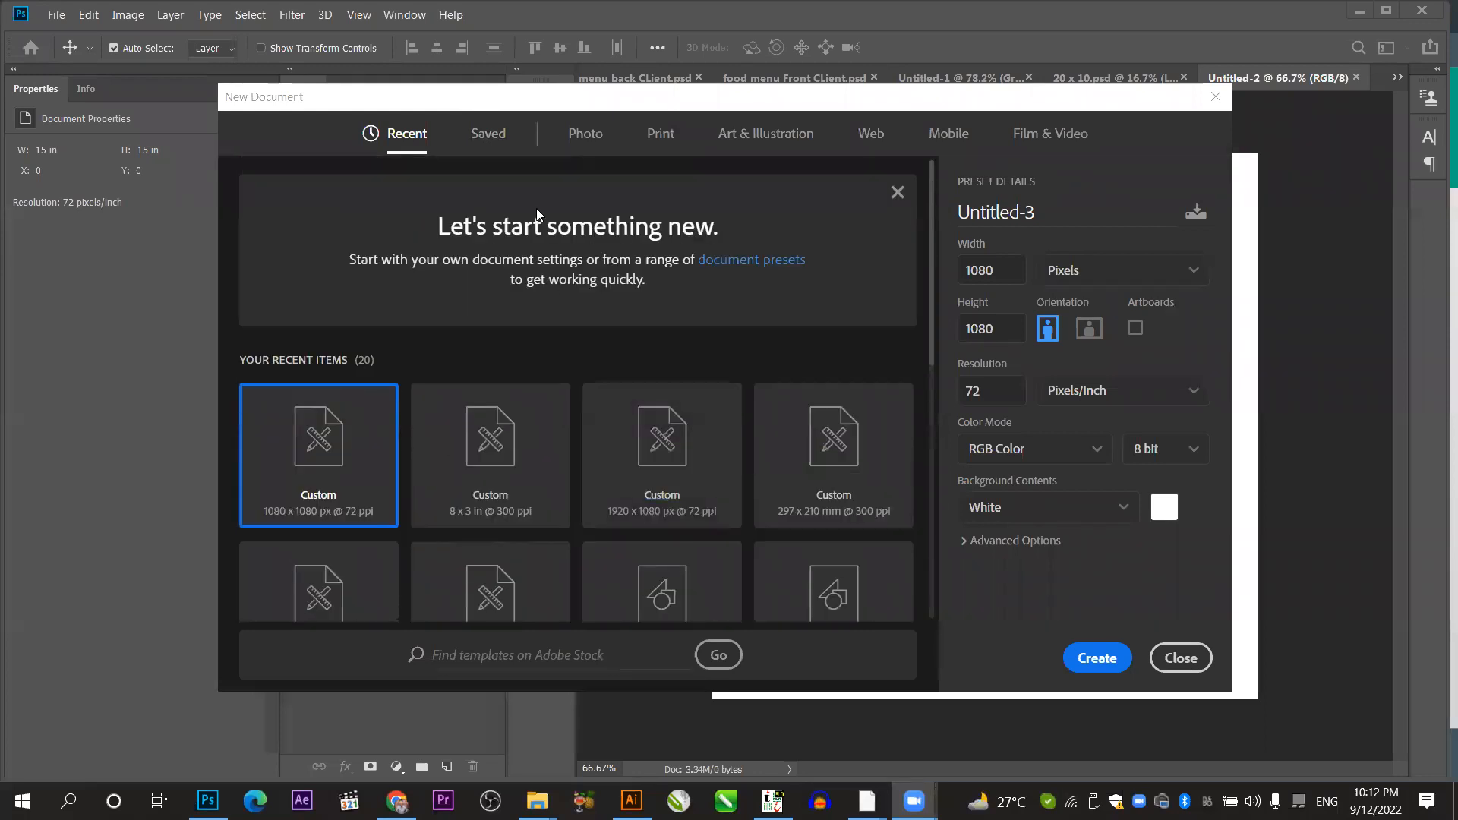
pyautogui.click(493, 139)
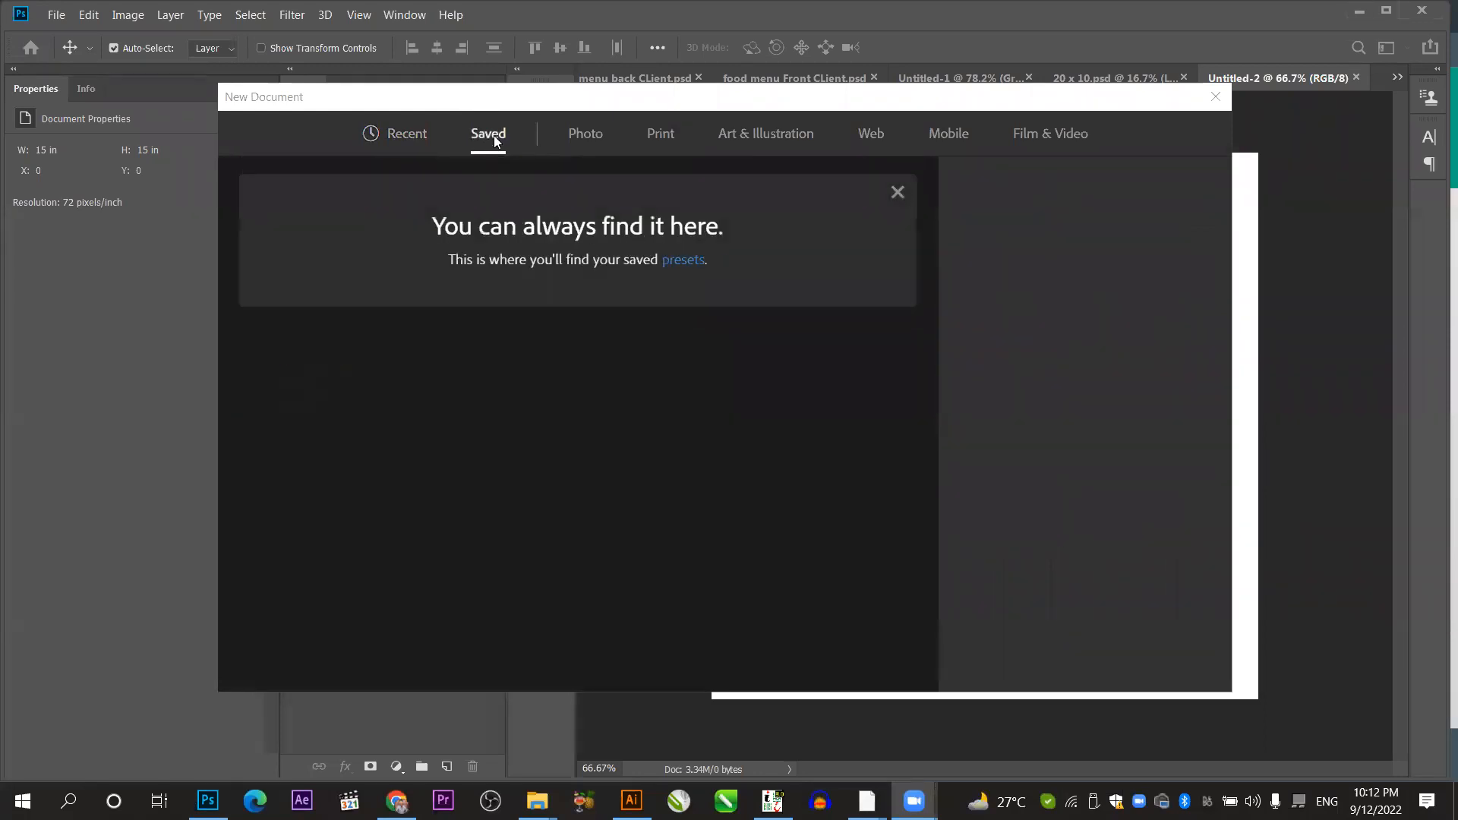
pyautogui.click(597, 148)
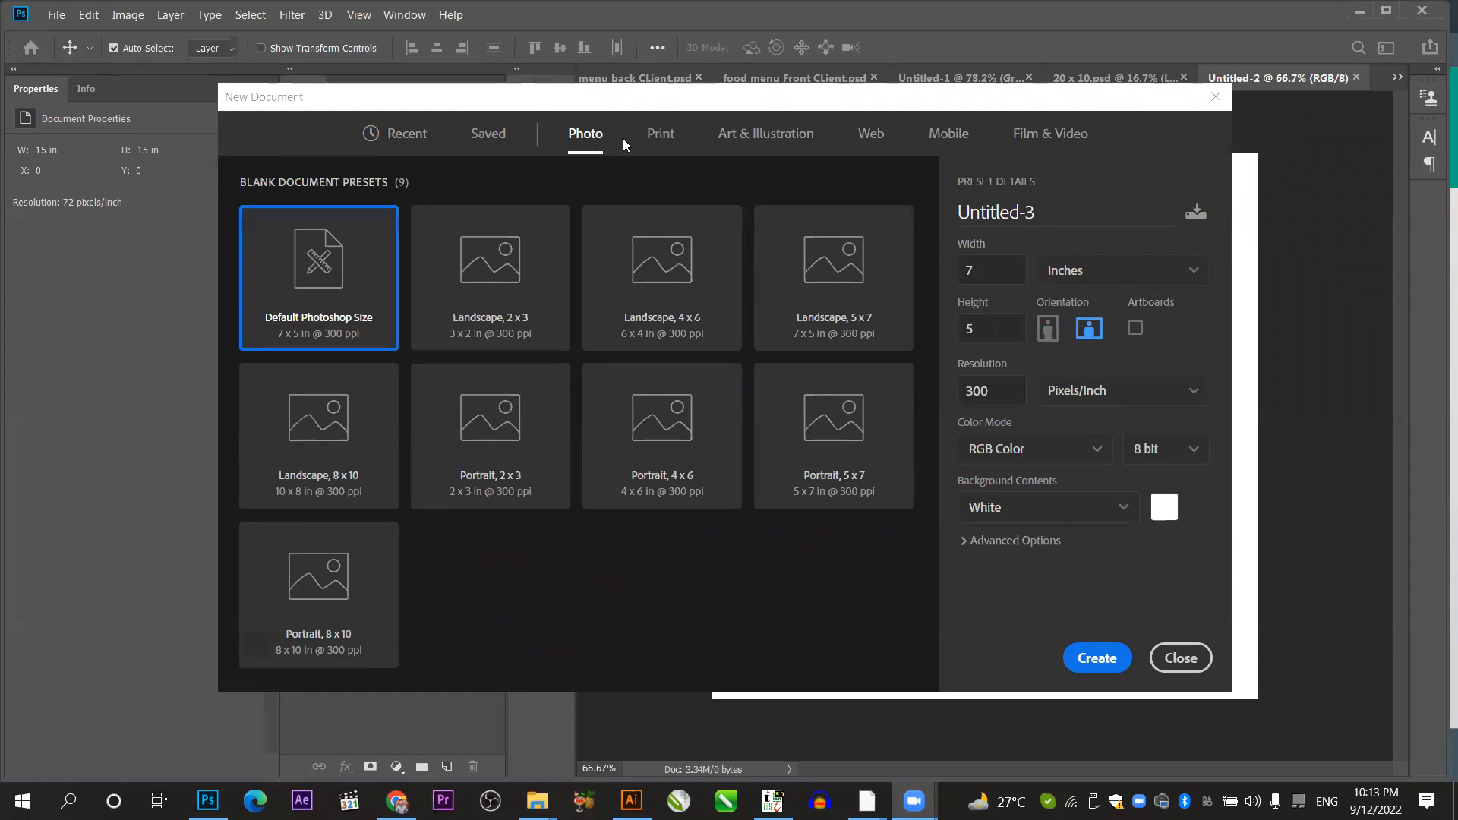
pyautogui.click(668, 144)
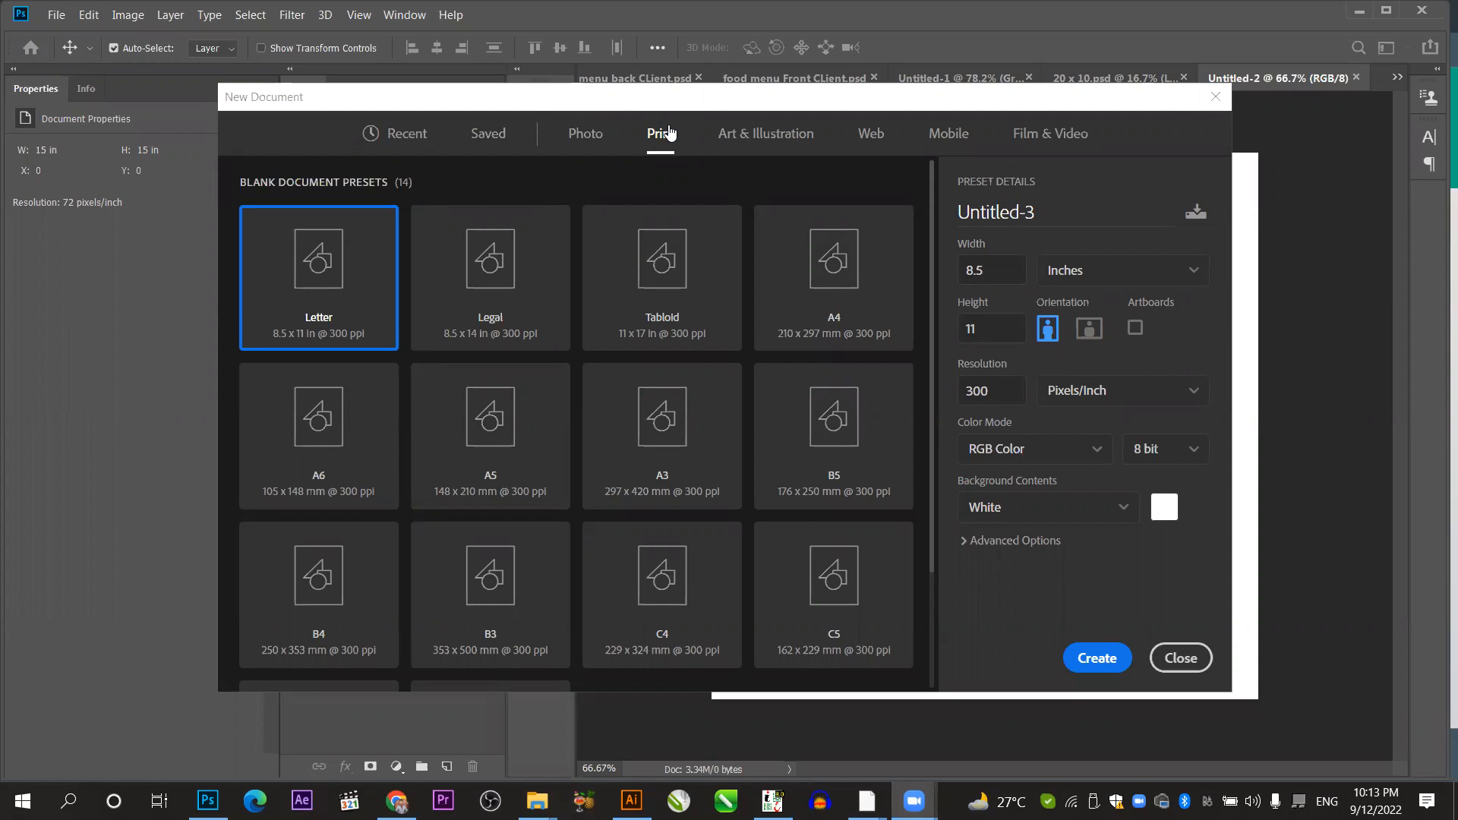
pyautogui.click(787, 129)
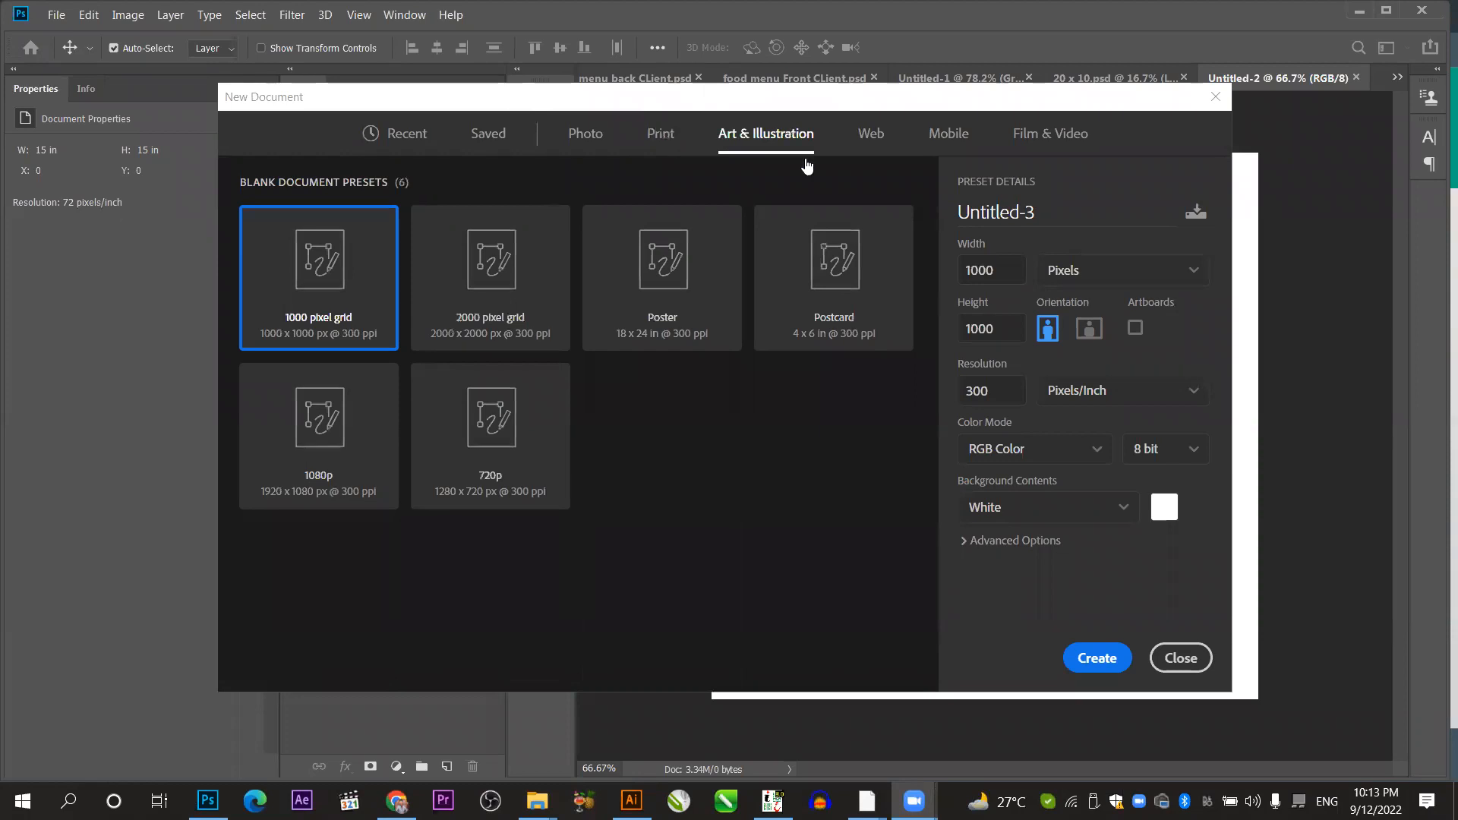
pyautogui.click(884, 138)
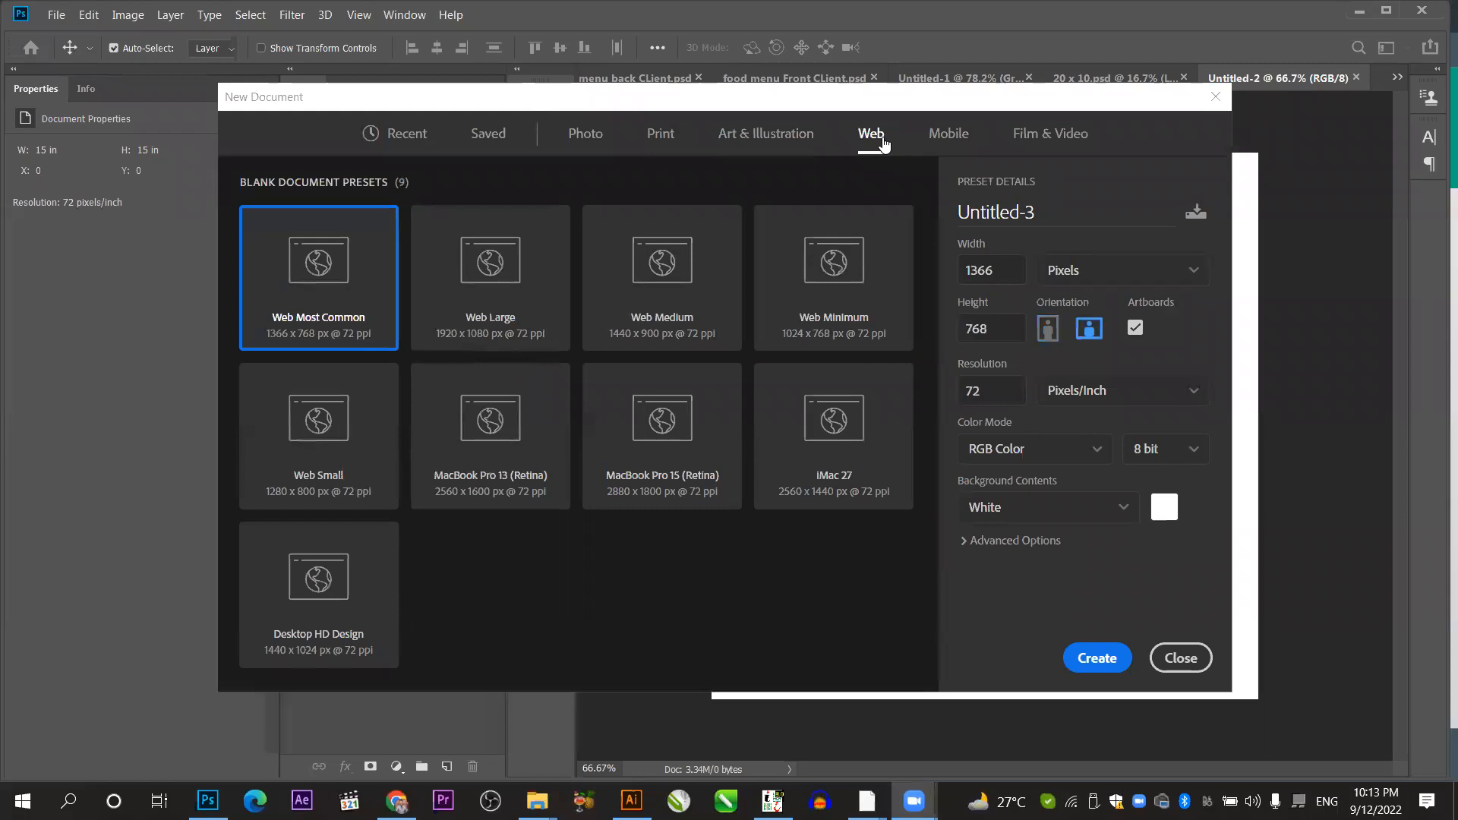
pyautogui.click(942, 137)
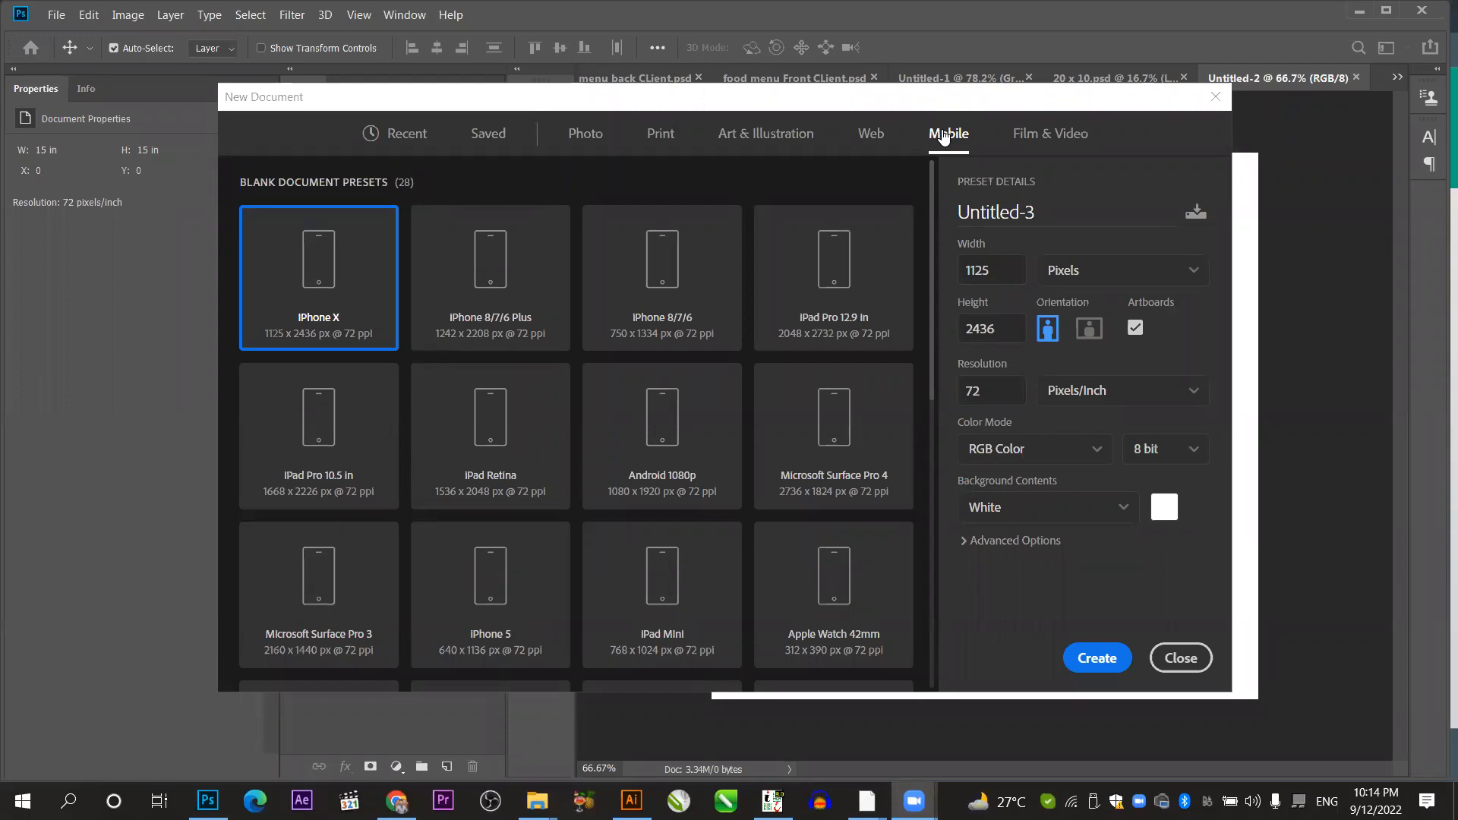
pyautogui.click(1052, 147)
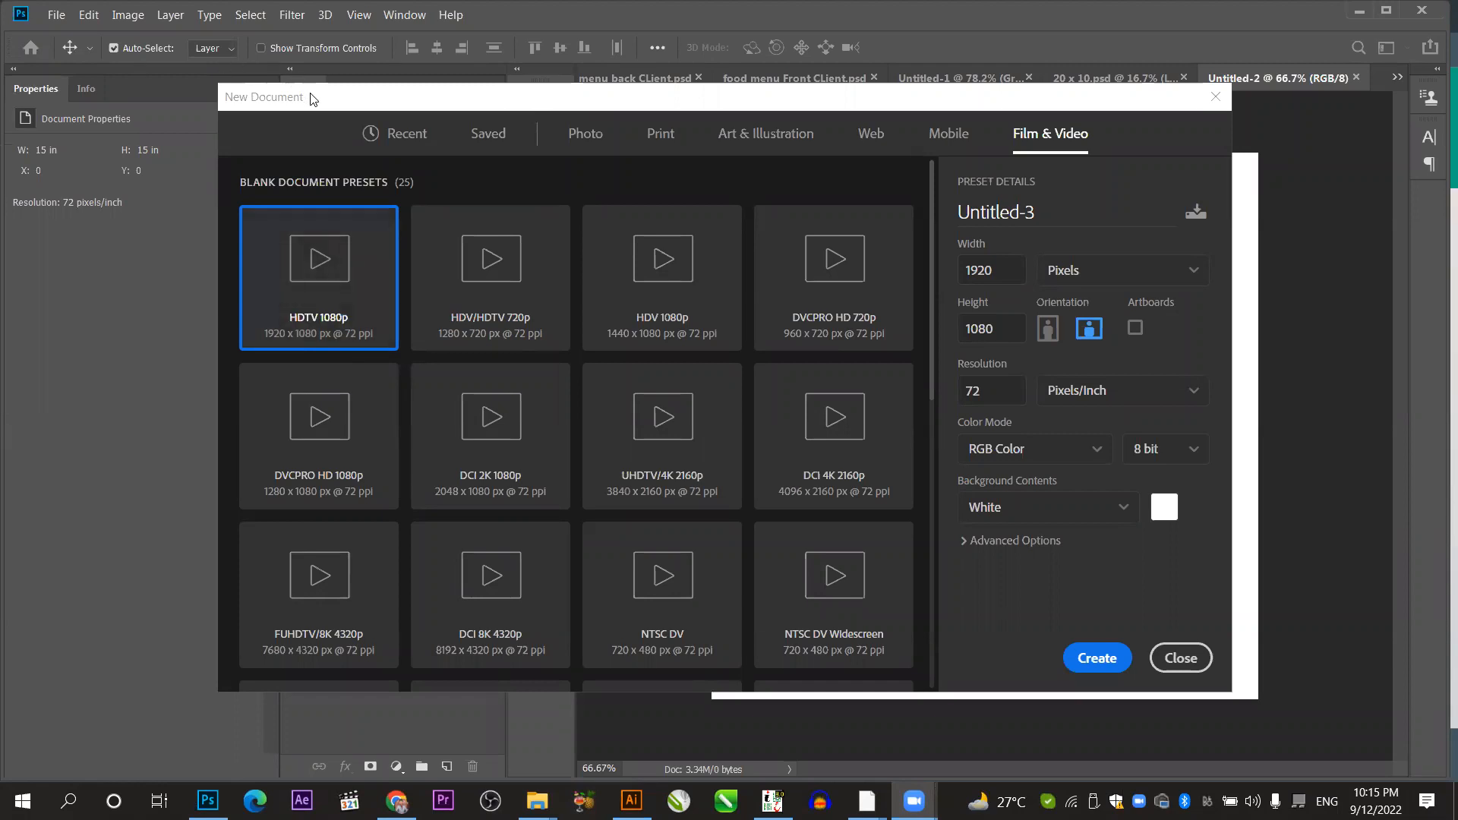
pyautogui.click(388, 134)
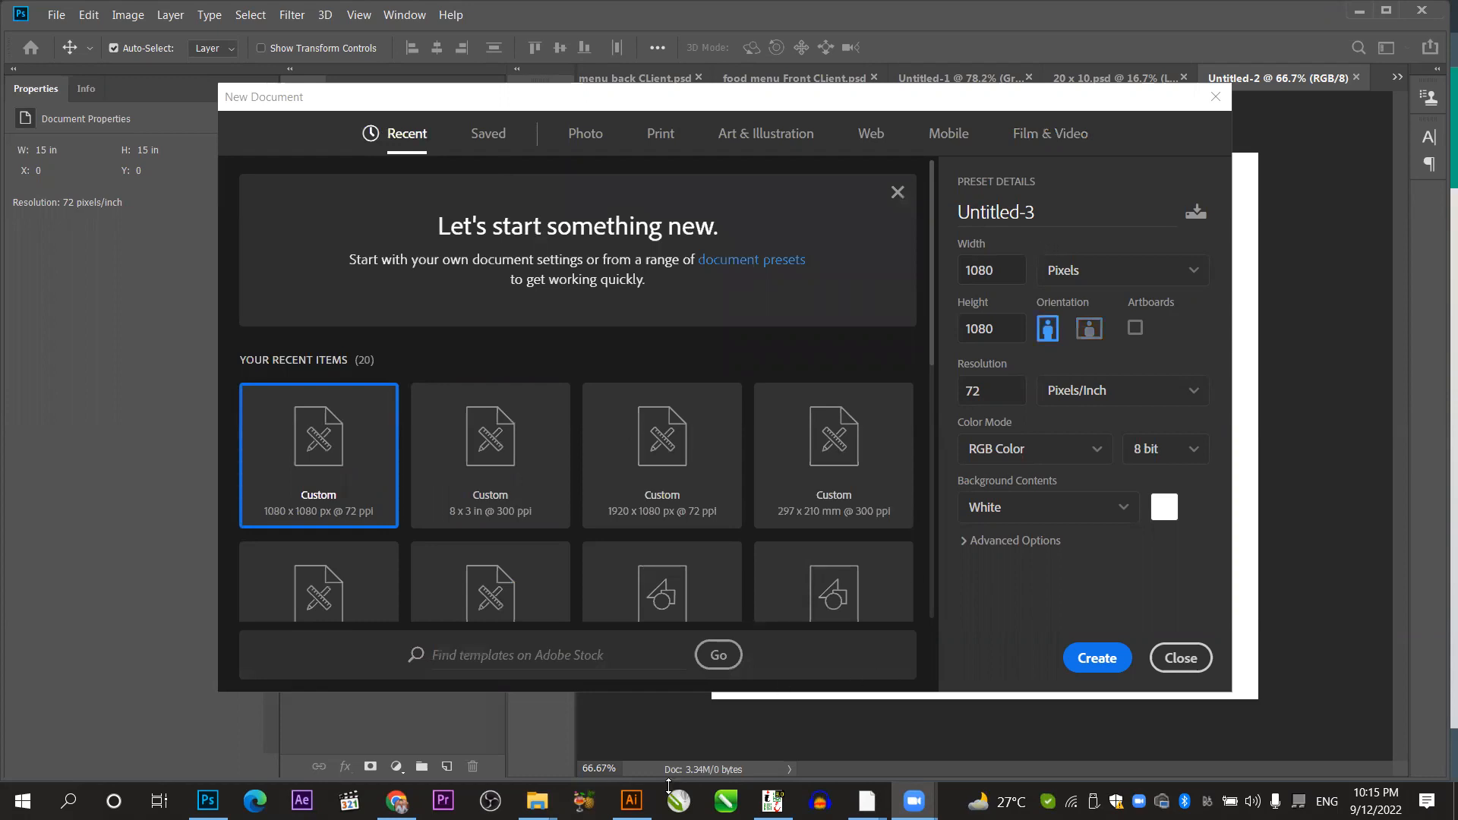
pyautogui.hotkey('alt', 'Tab')
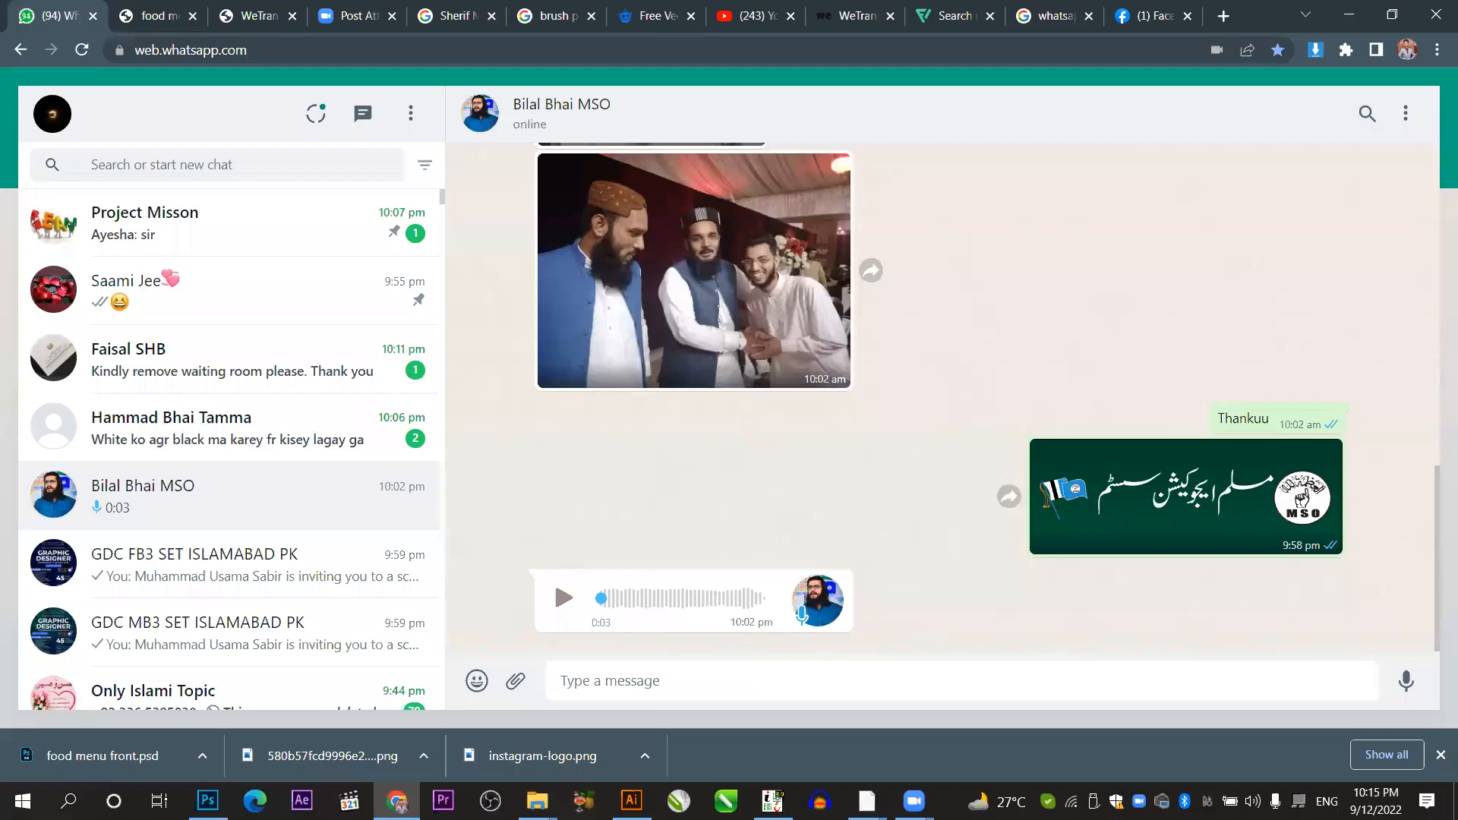
pyautogui.hotkey('alt', 'Tab')
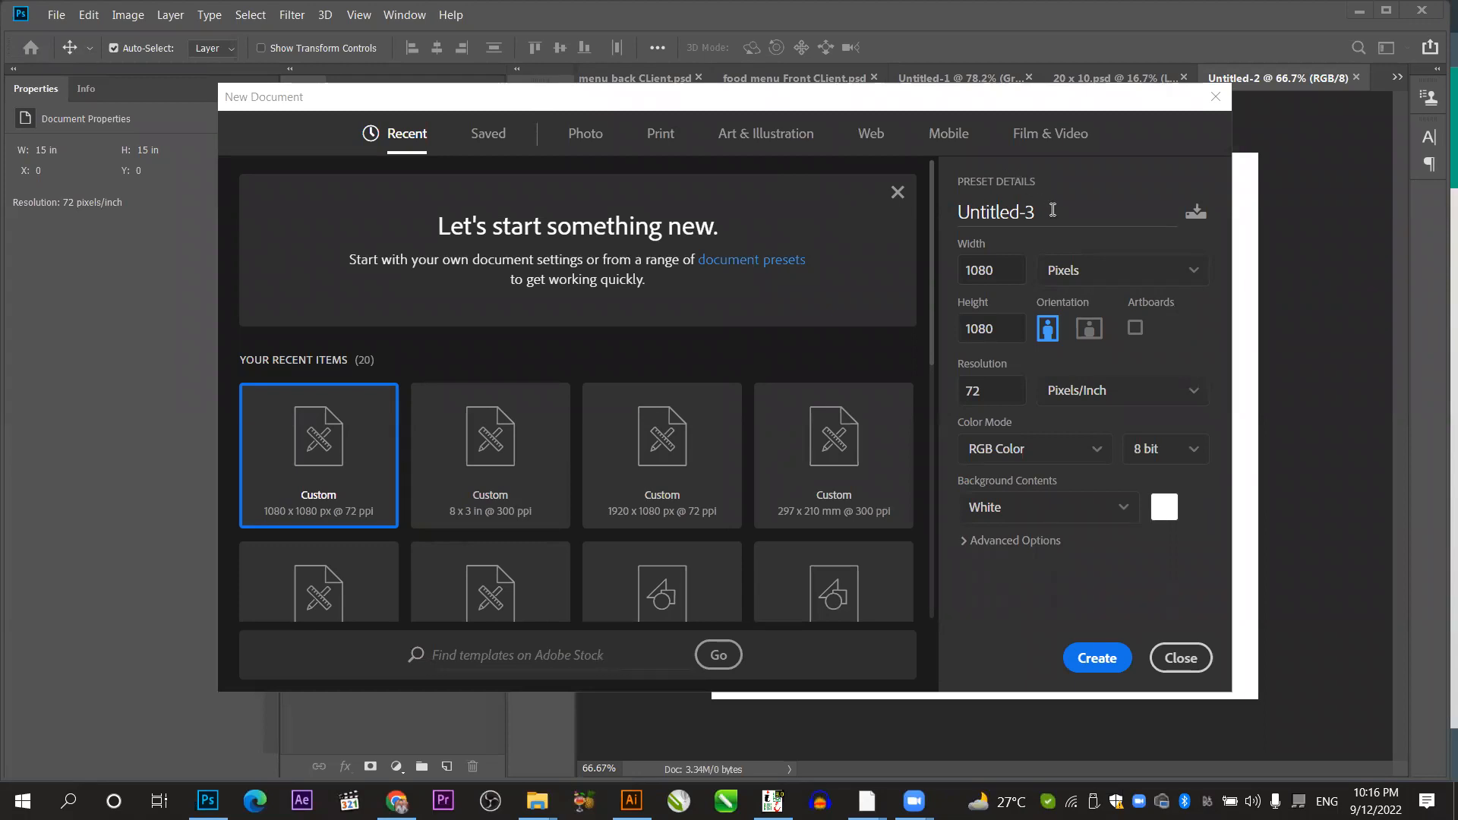
# Name the new document "class 1 PS" and check the option for saving a document preset without saving one.
pyautogui.moveTo(1051, 209); pyautogui.dragTo(929, 212)
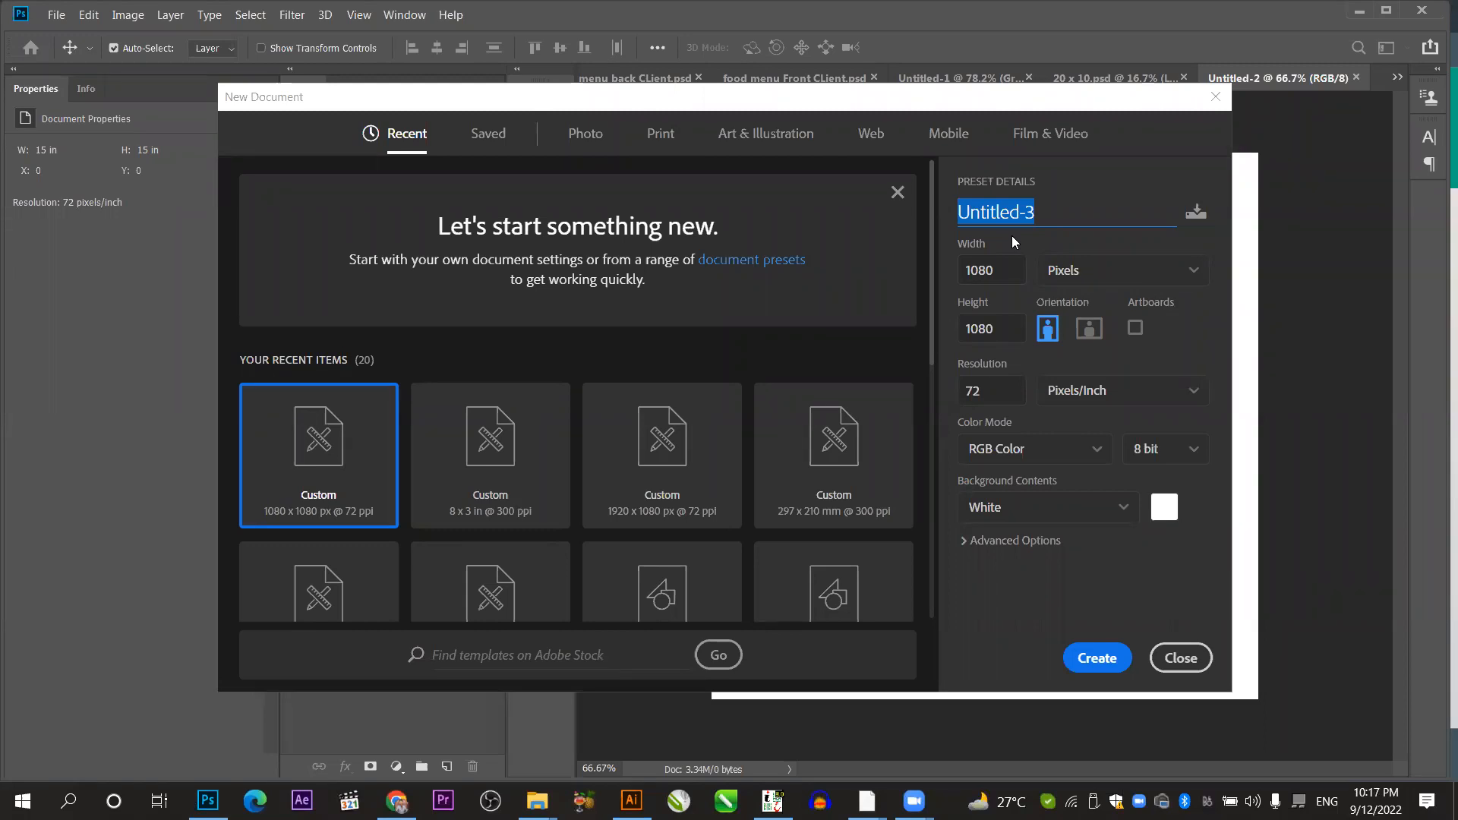
pyautogui.write('C')
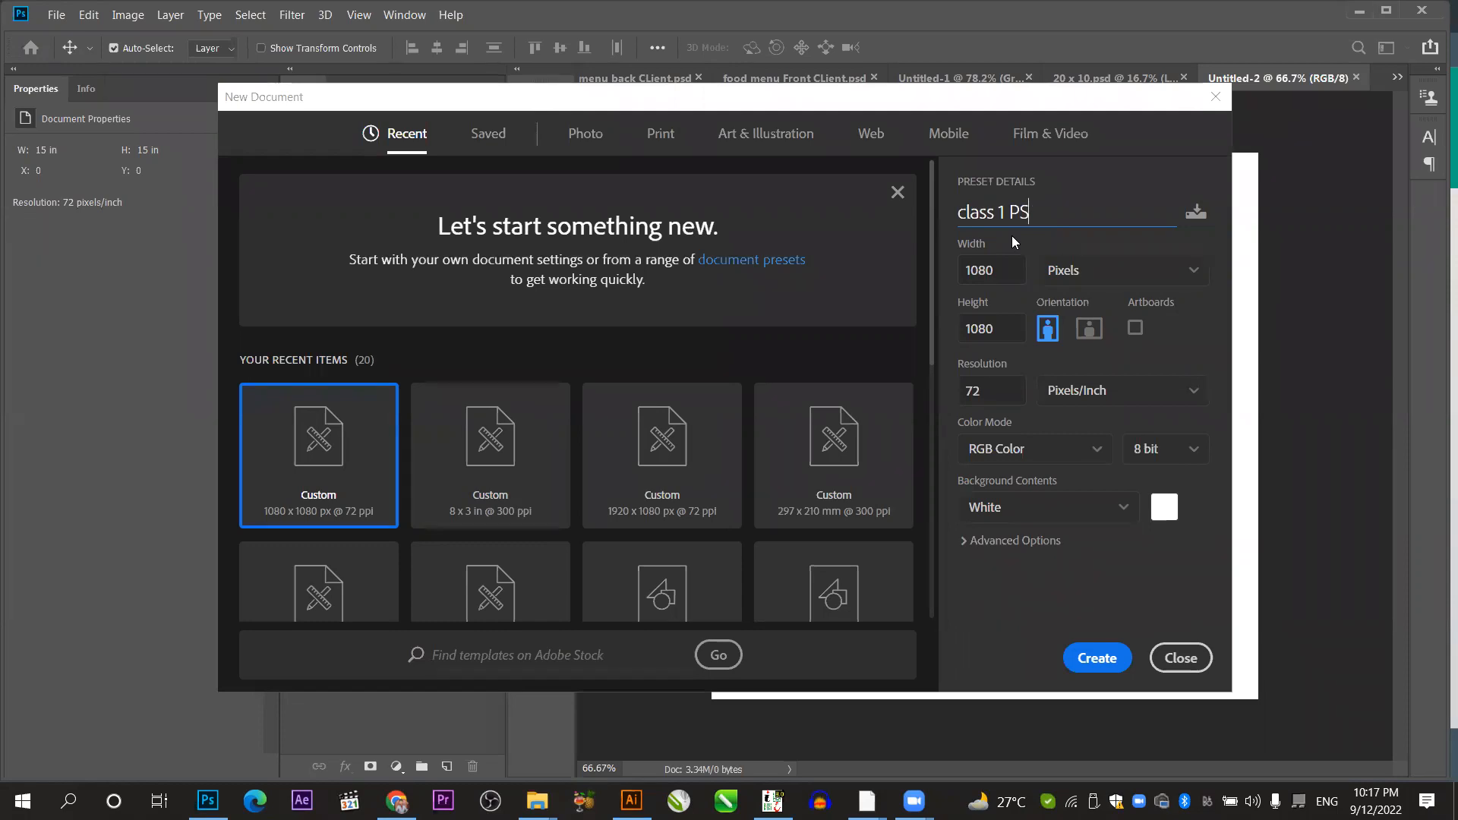
pyautogui.click(1205, 219)
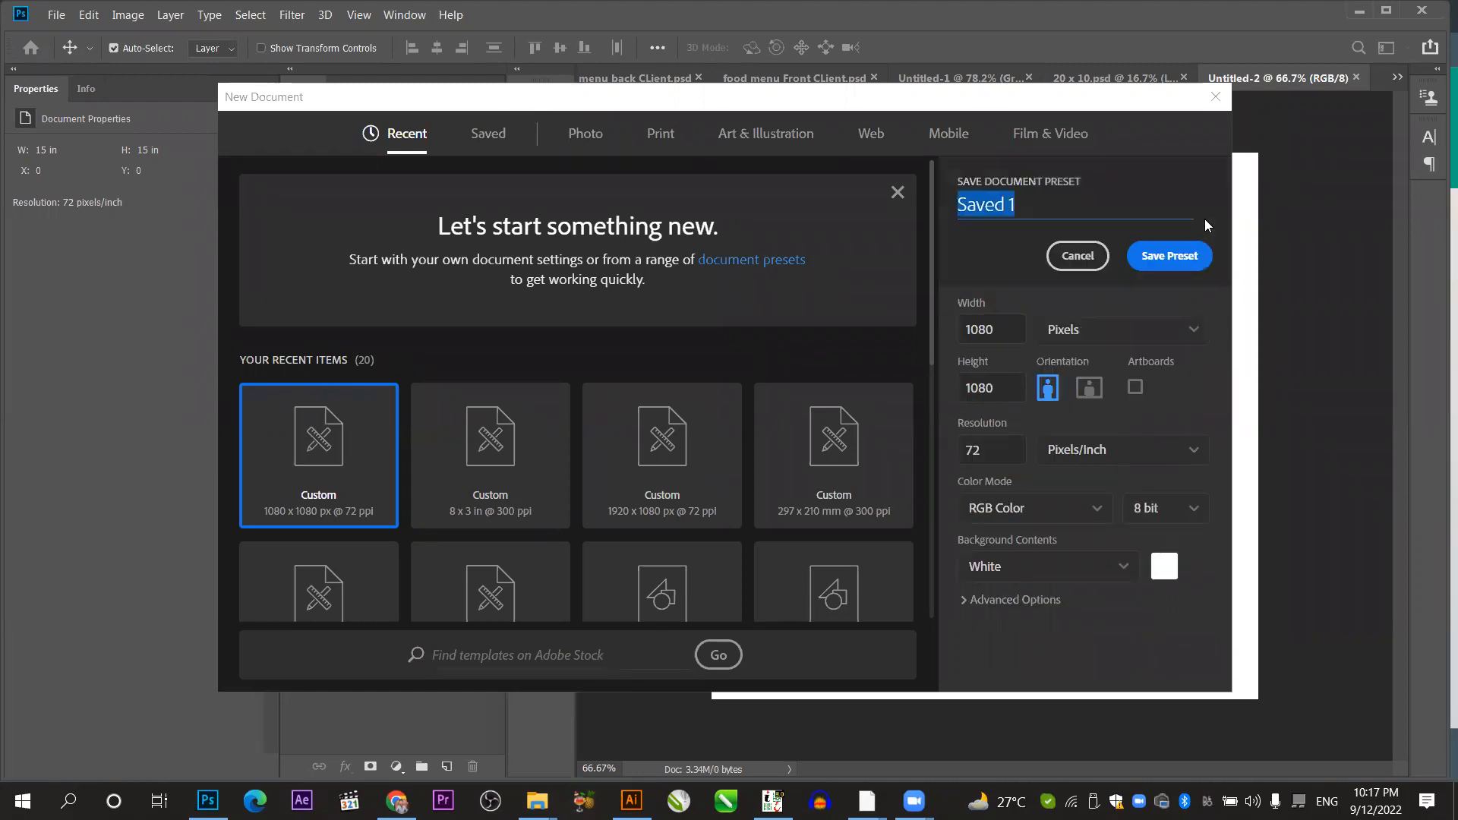
pyautogui.click(1073, 256)
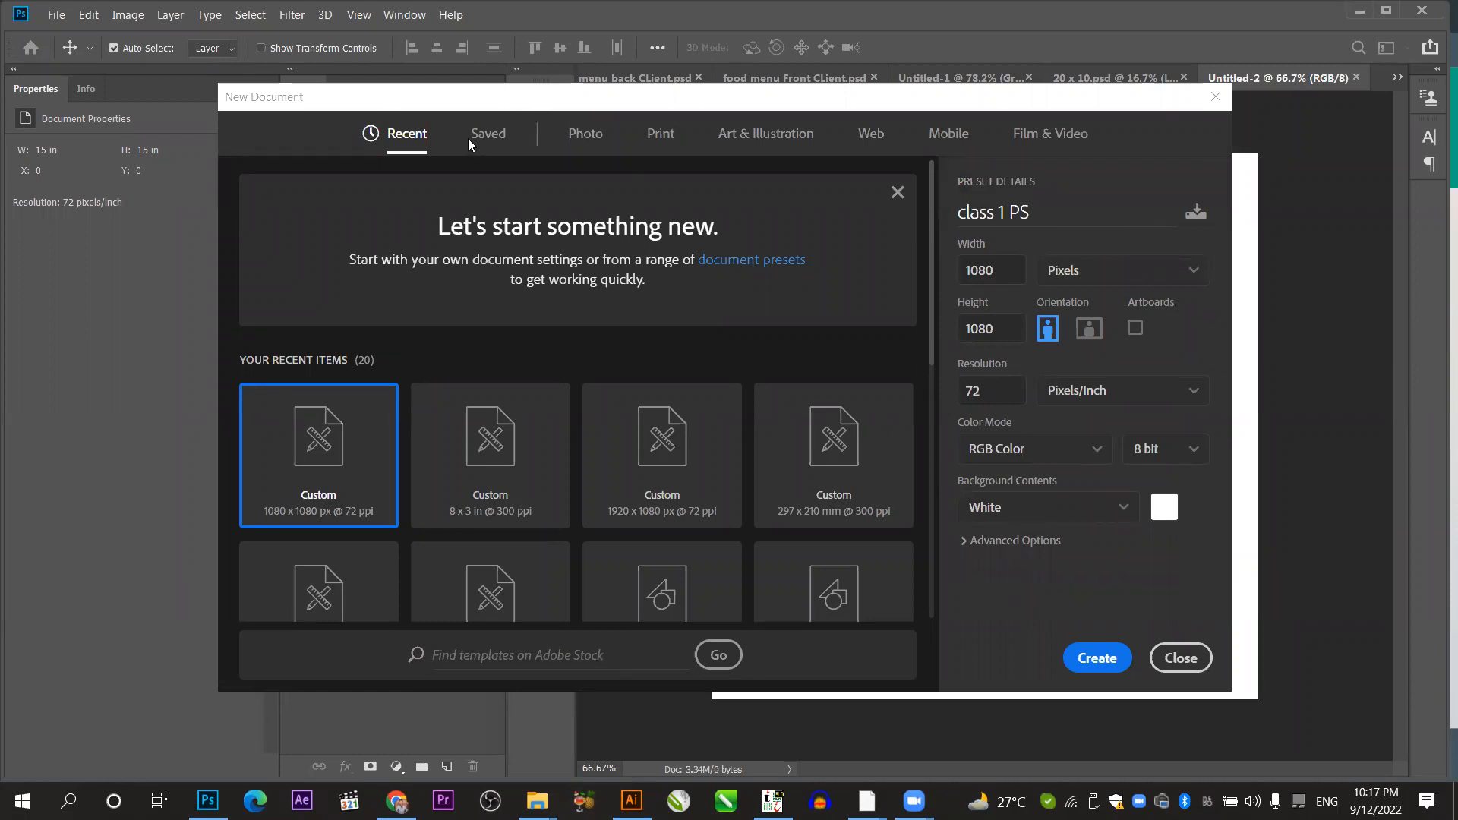
# Try Background Color as the background contents, set it back to White, and create the 1080 x 1080 pixel document.
pyautogui.click(1004, 269)
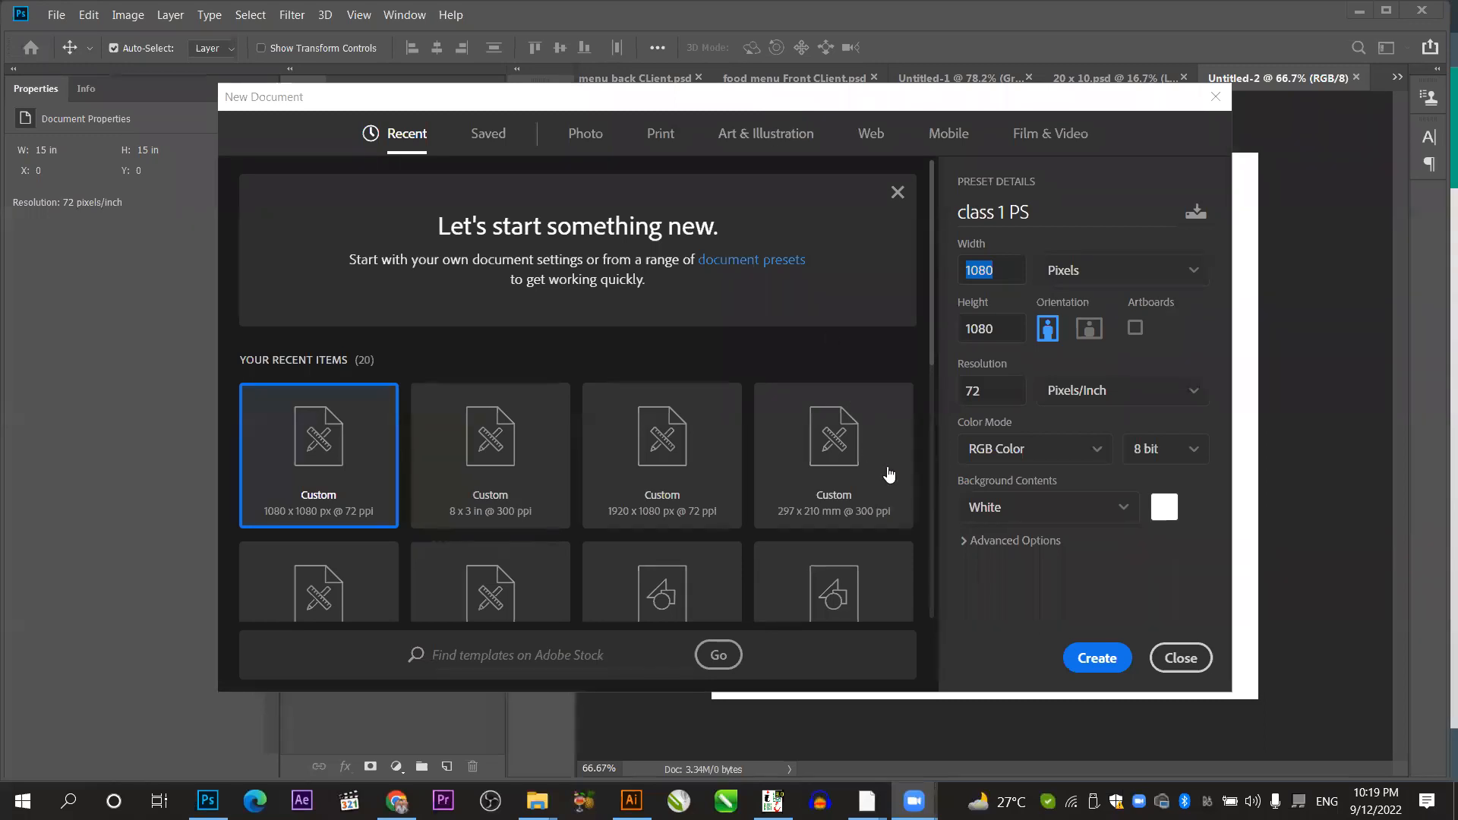
pyautogui.click(1003, 449)
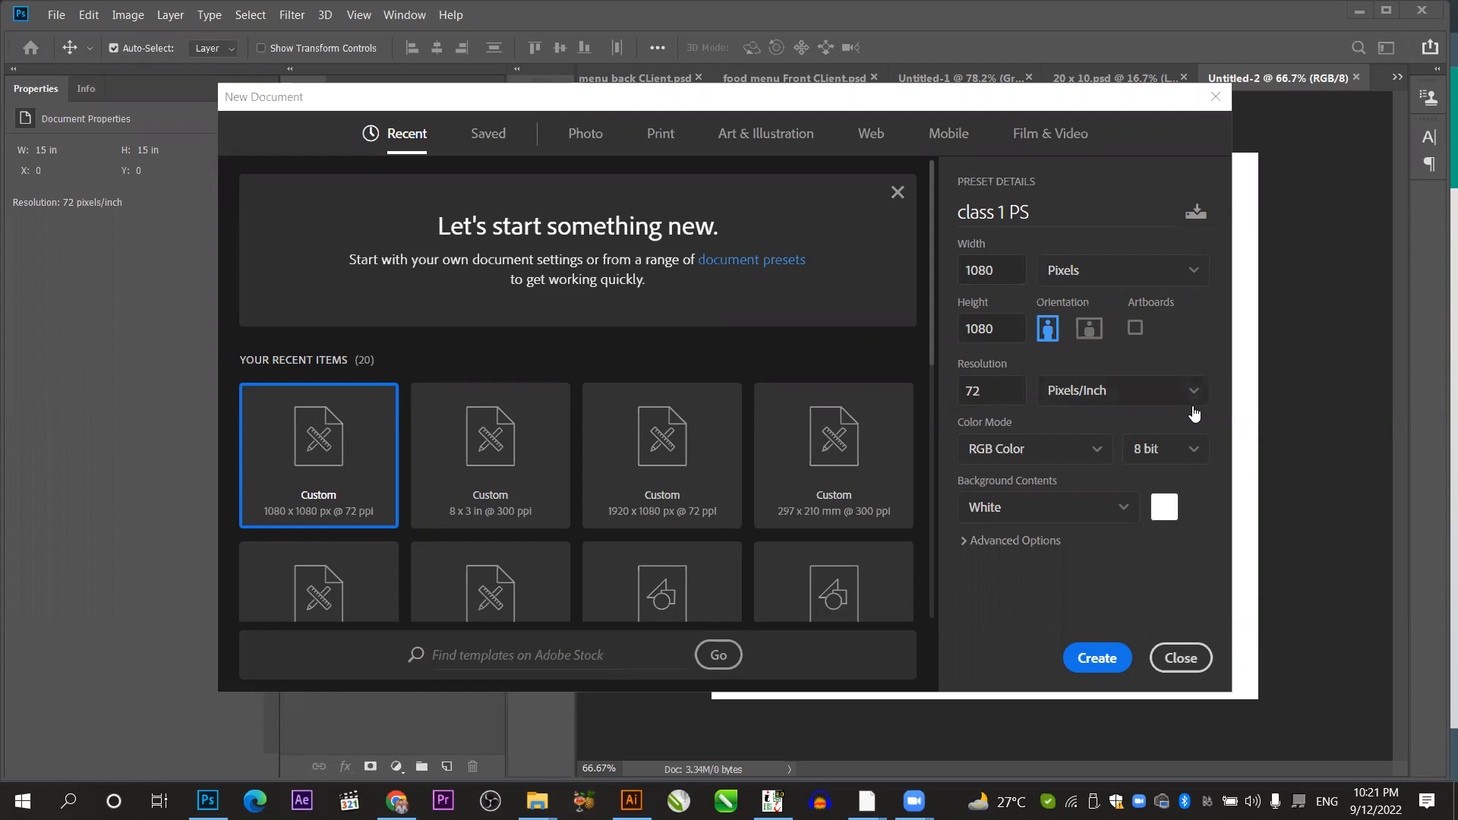
pyautogui.click(1118, 519)
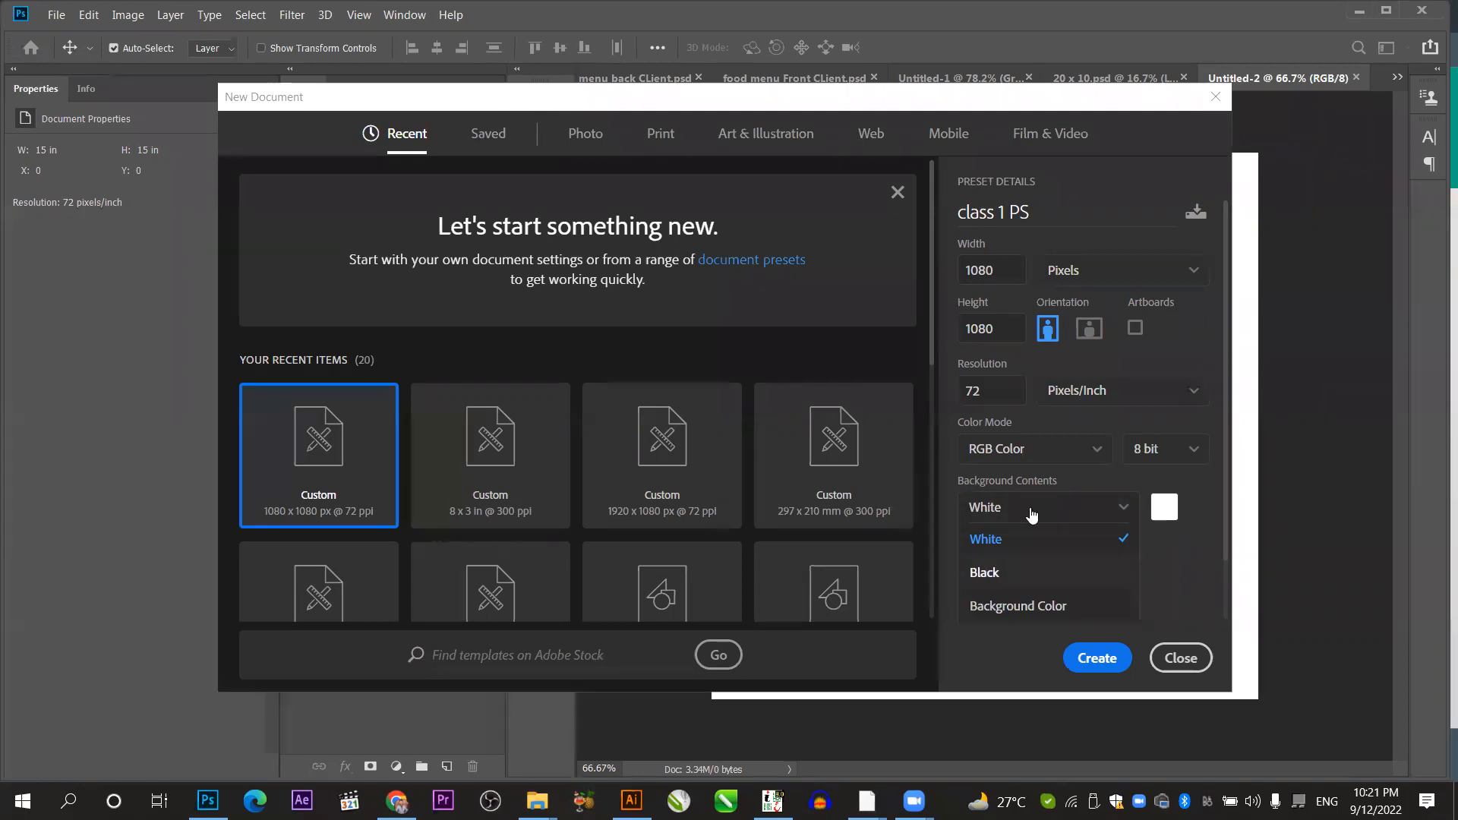
pyautogui.click(1043, 604)
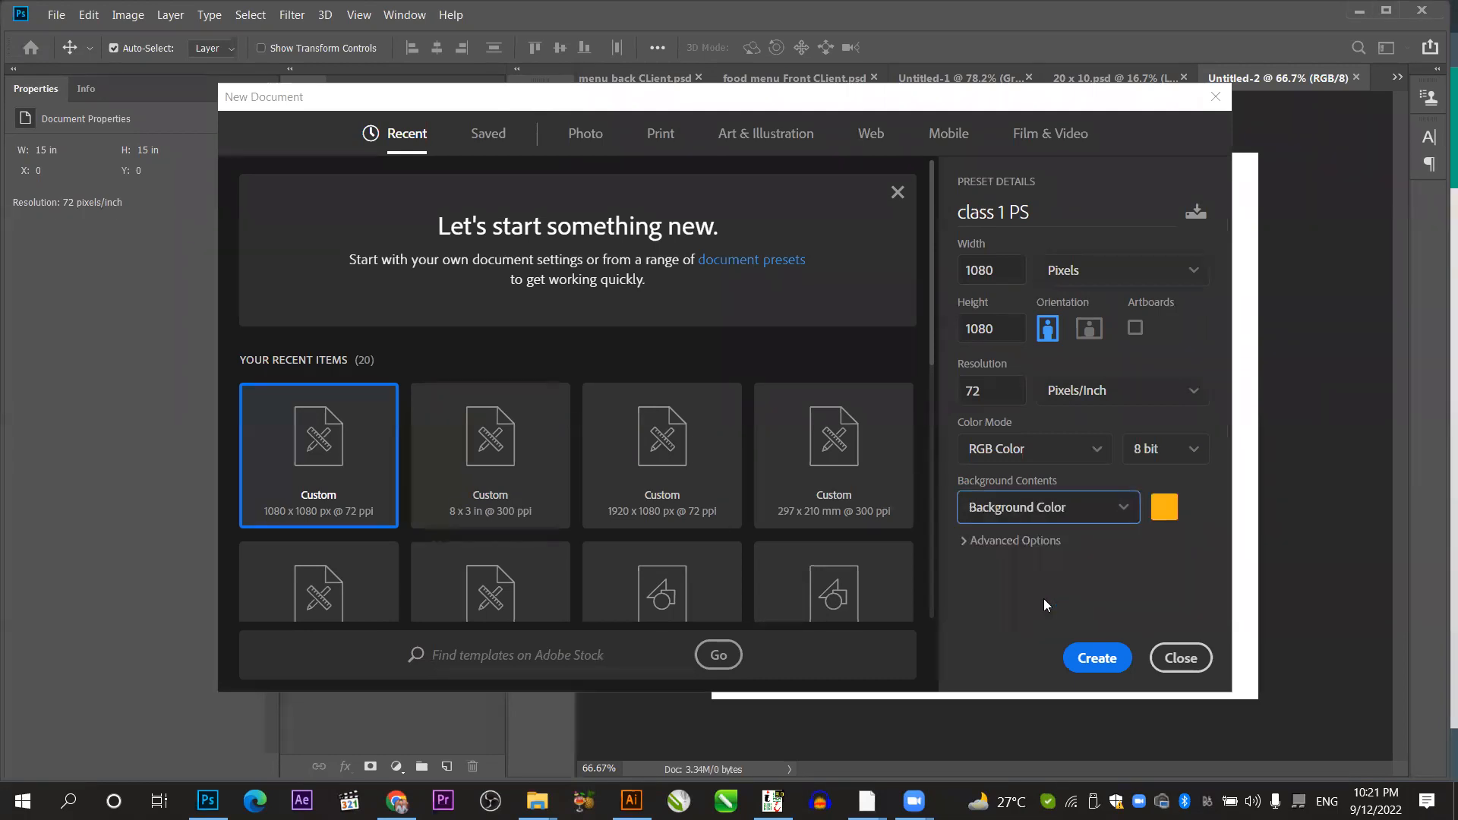
pyautogui.click(1034, 509)
pyautogui.click(1033, 545)
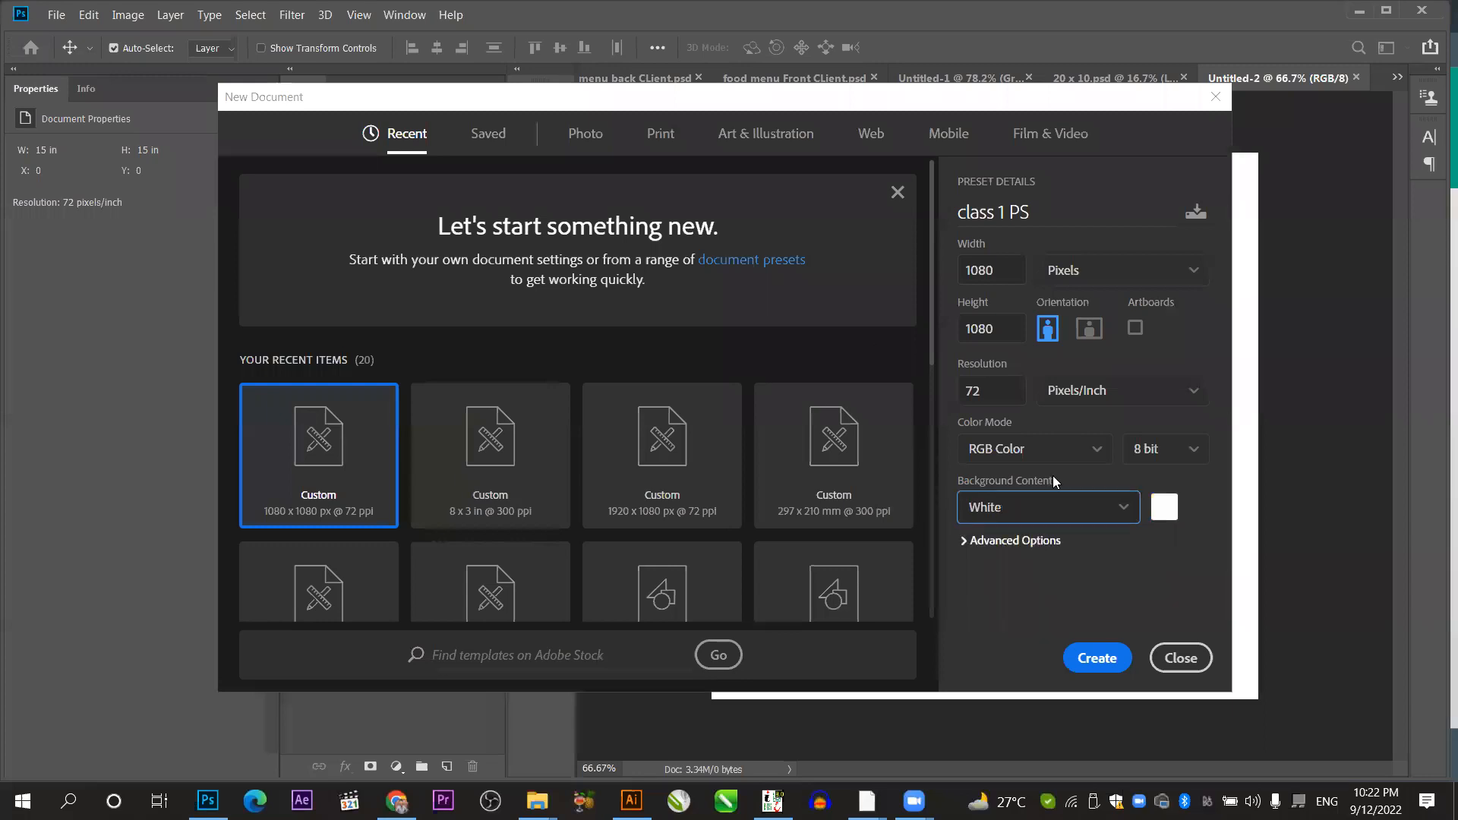
pyautogui.click(1097, 658)
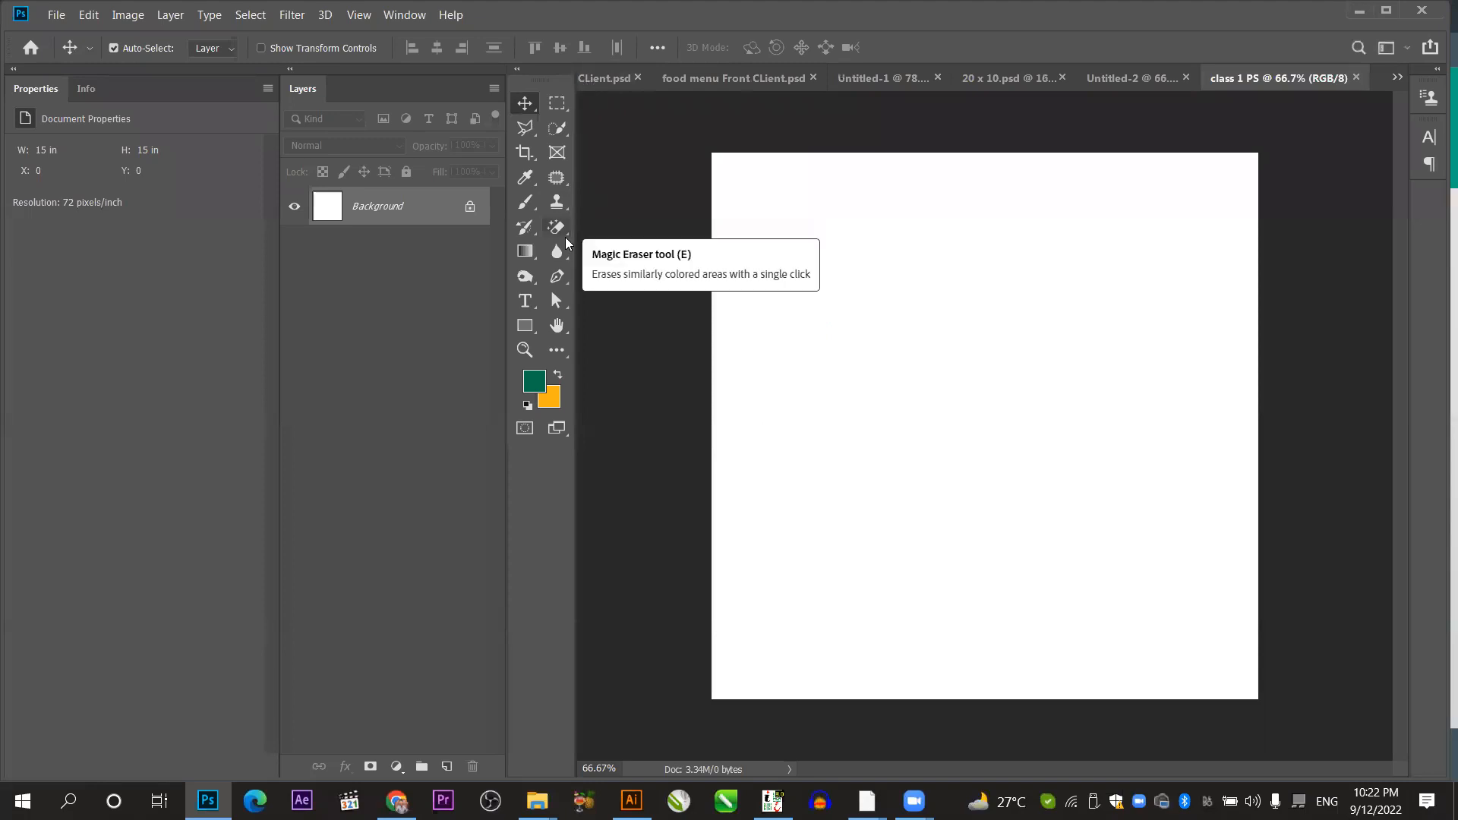
# Check the colour and position info, return to the document properties, and maximize the application window.
pyautogui.click(87, 89)
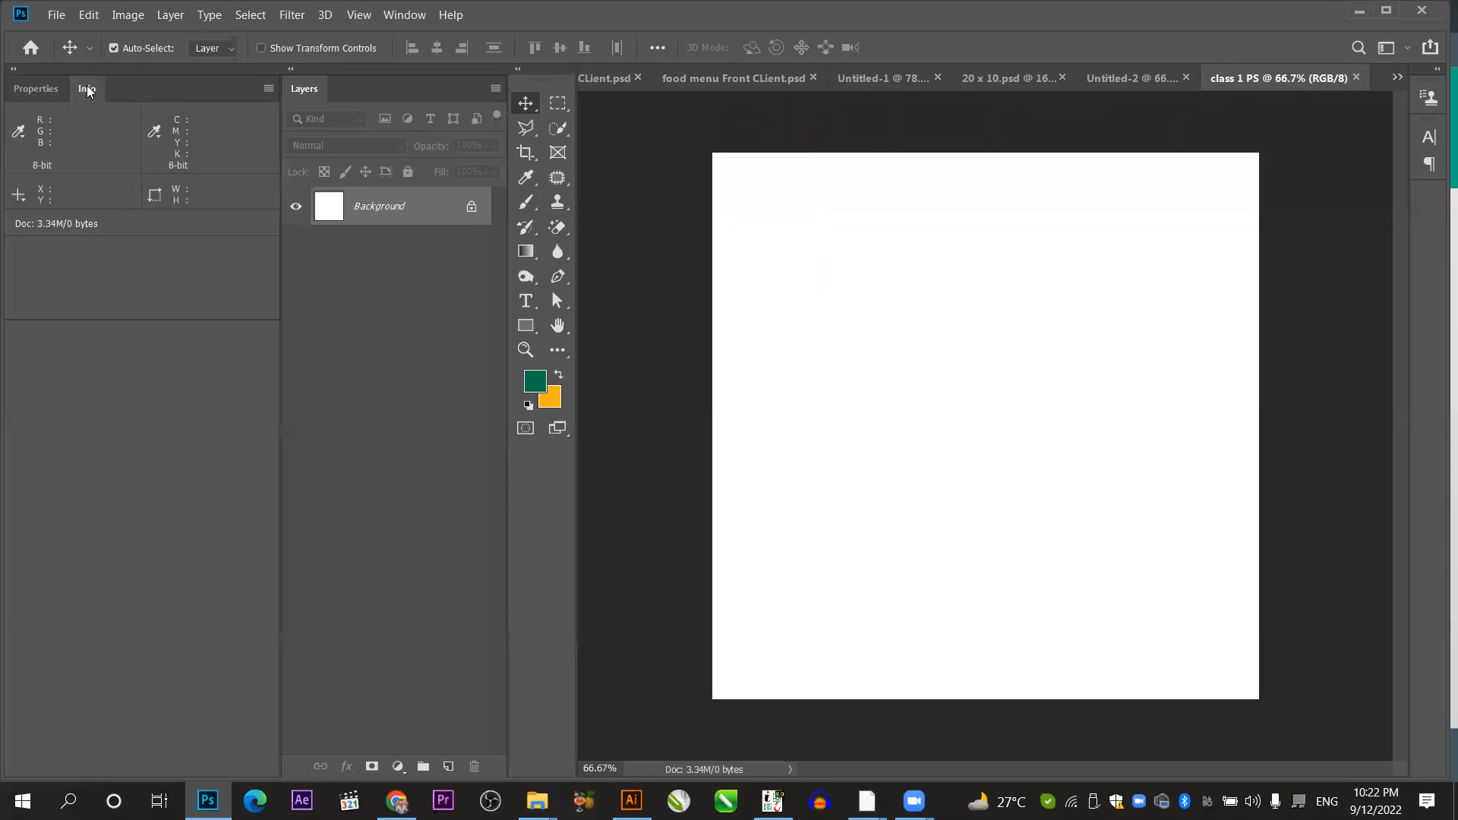
pyautogui.click(32, 91)
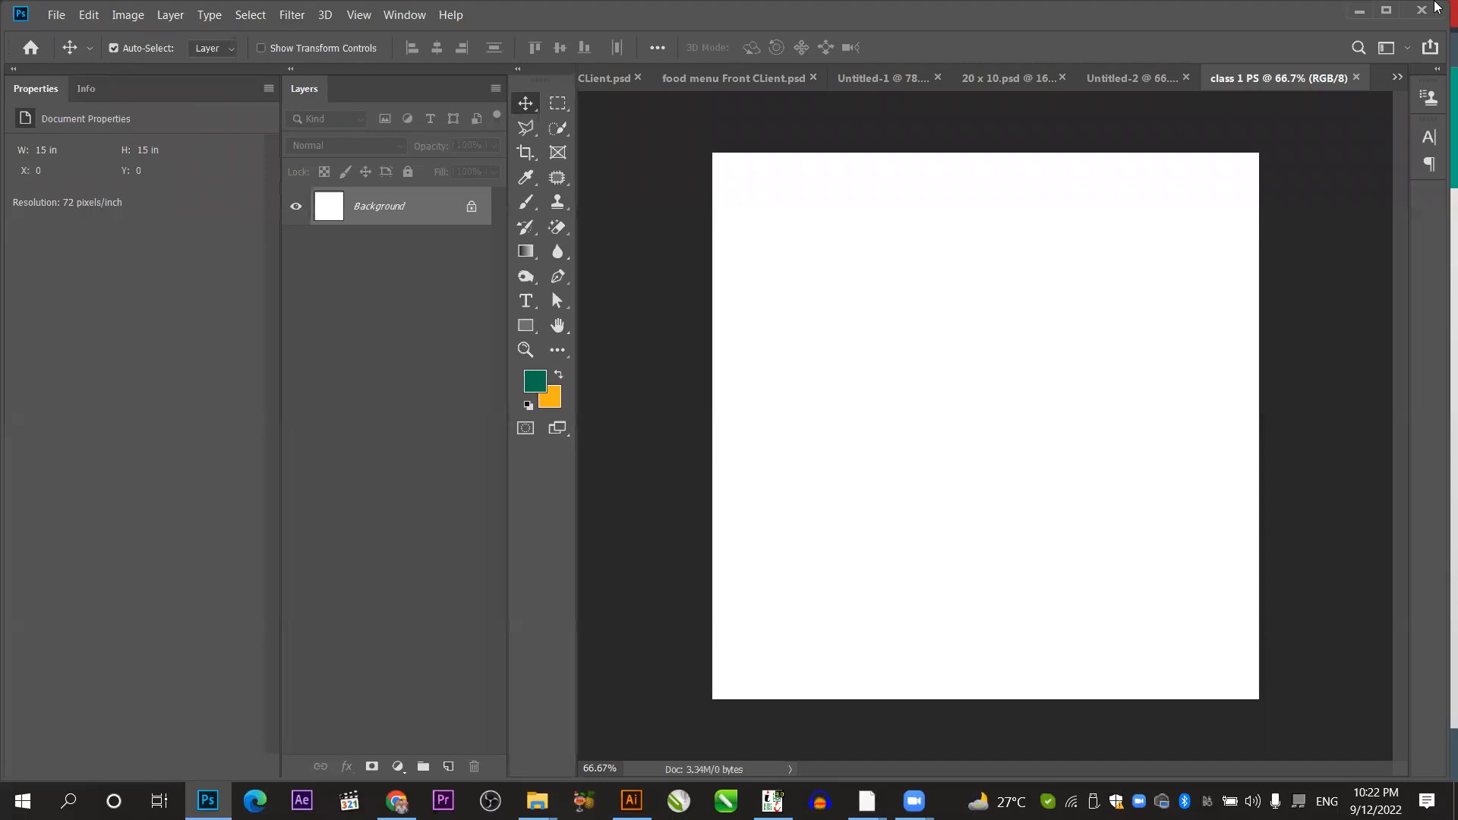
pyautogui.click(1384, 12)
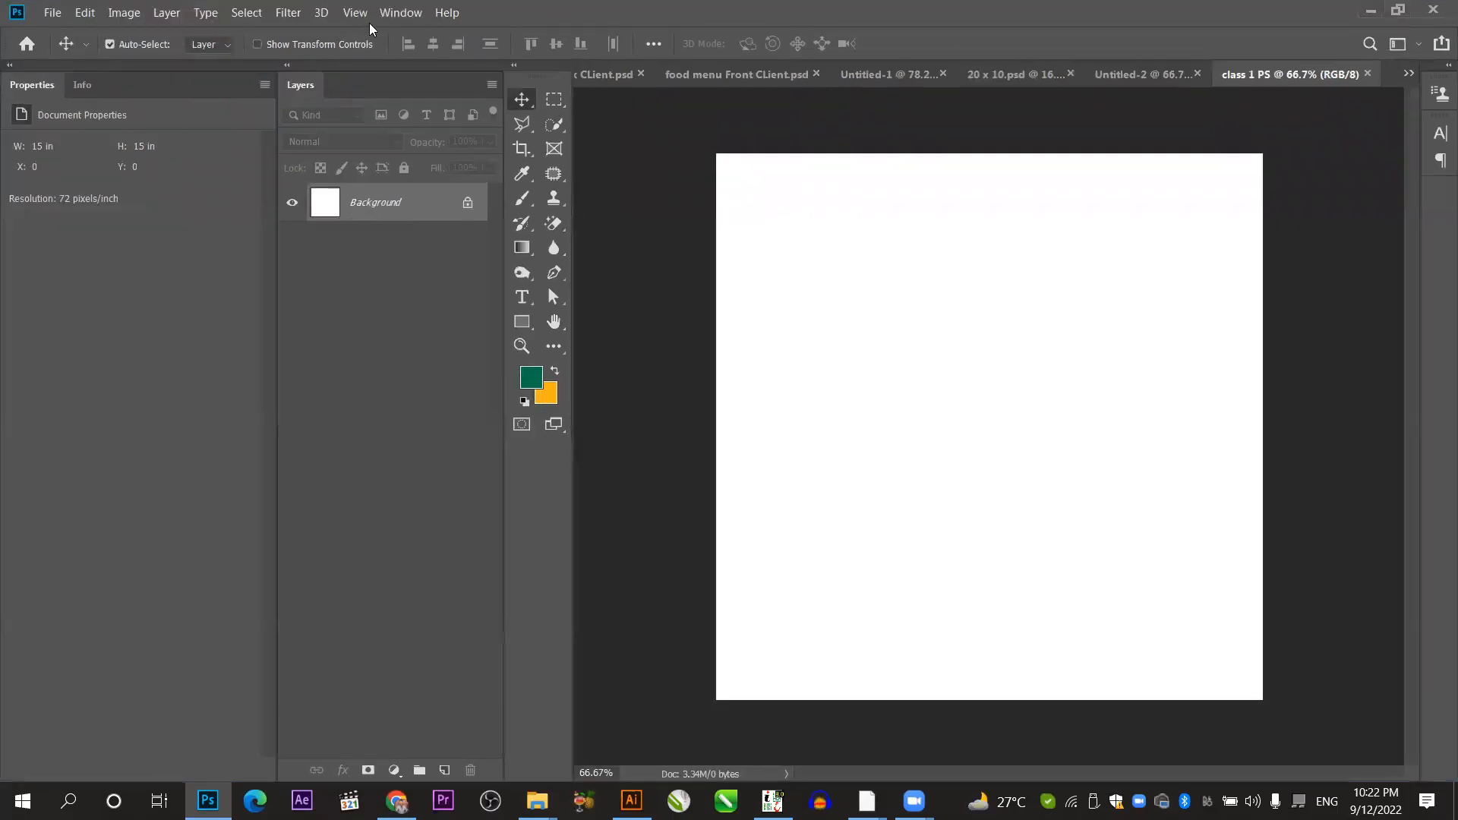
# Look through the available workspace layouts and the workspace reset option without changing the workspace.
pyautogui.click(395, 13)
pyautogui.moveTo(548, 42)
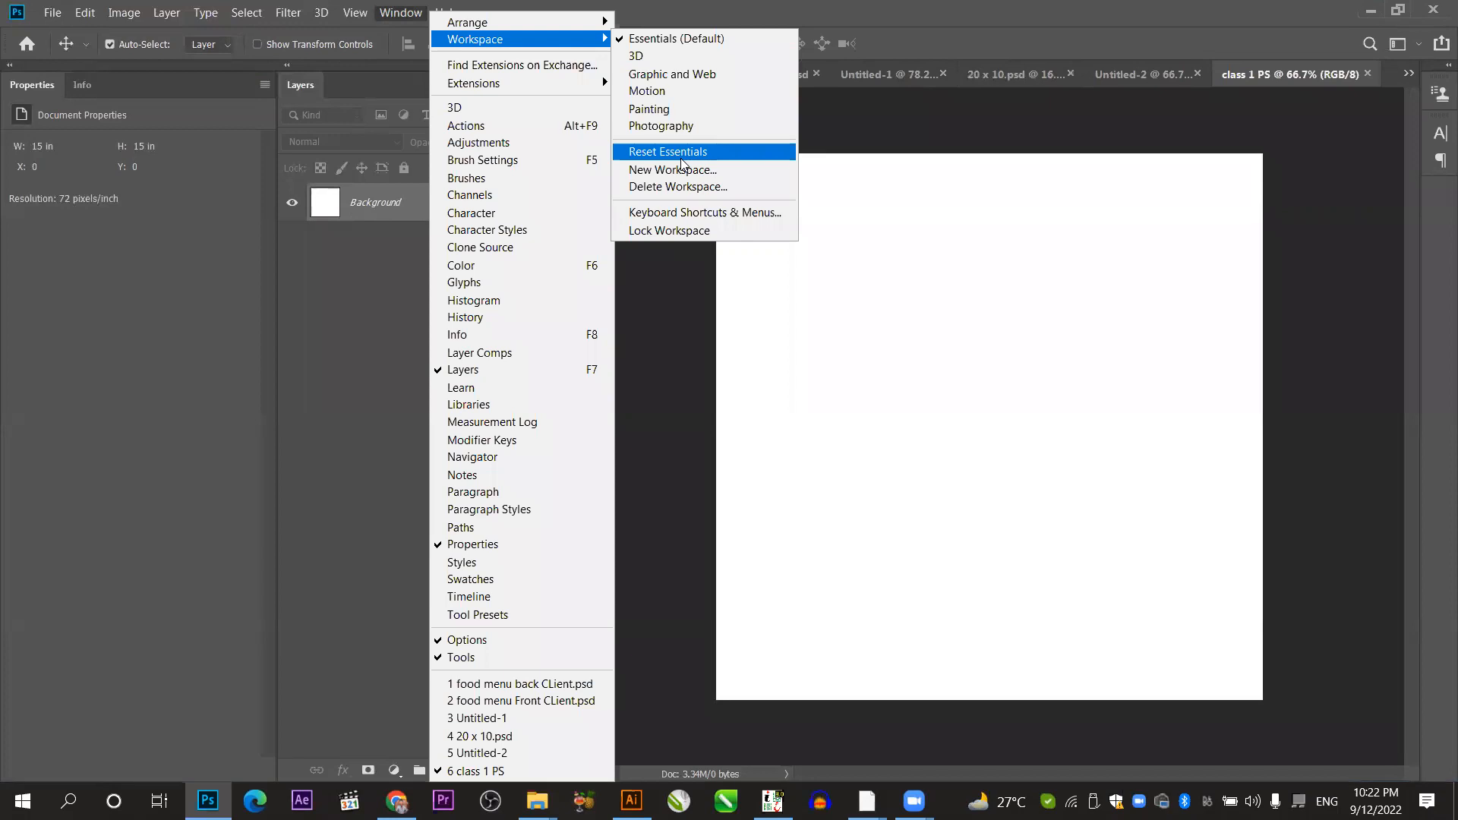
pyautogui.click(954, 117)
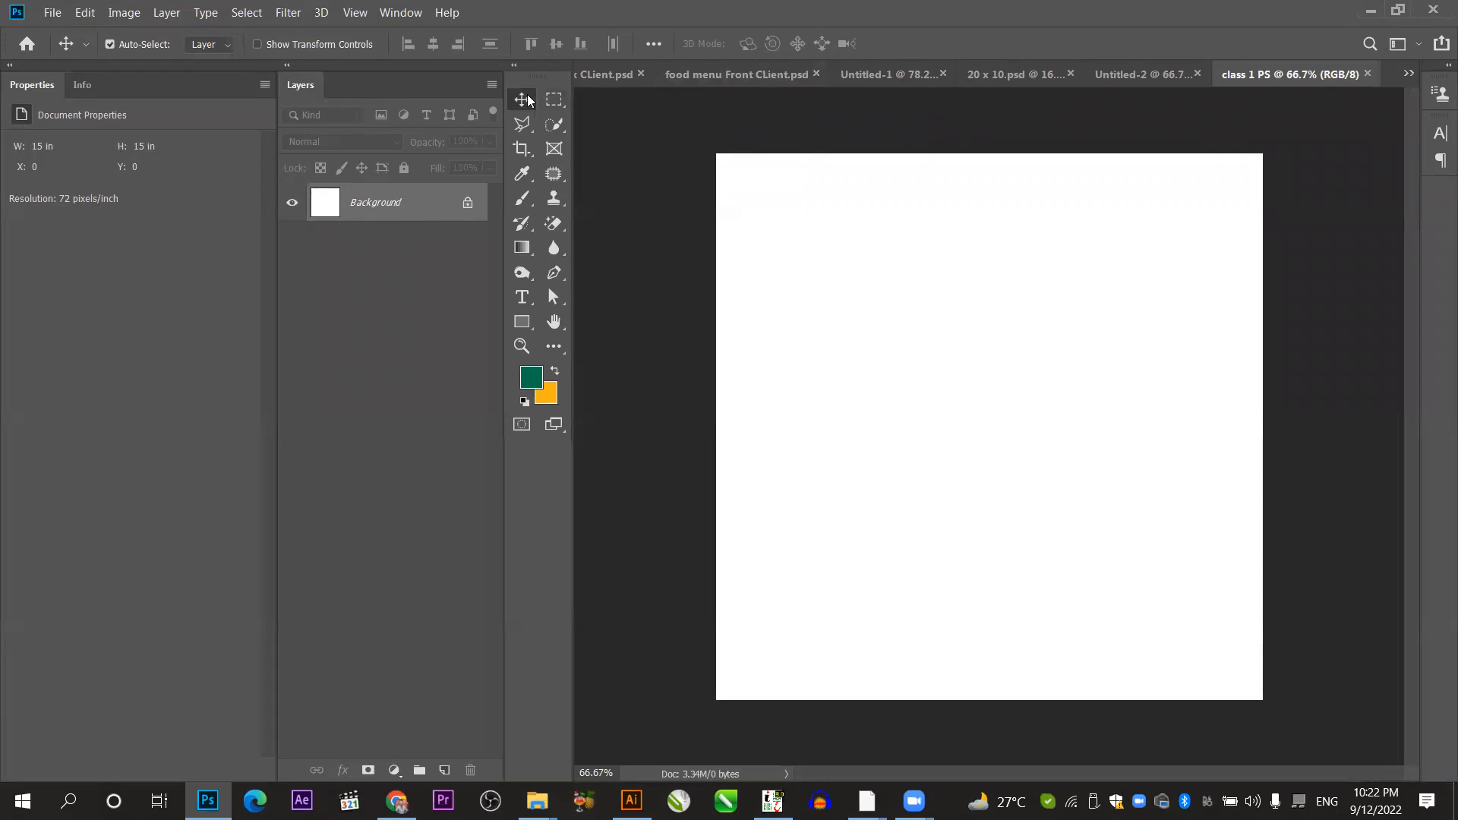
# Draw a rectangle shape about 218 x 192 px near the canvas's upper-left corner and fill it with red.
pyautogui.click(522, 321)
pyautogui.moveTo(750, 223); pyautogui.dragTo(862, 320)
pyautogui.press('v')
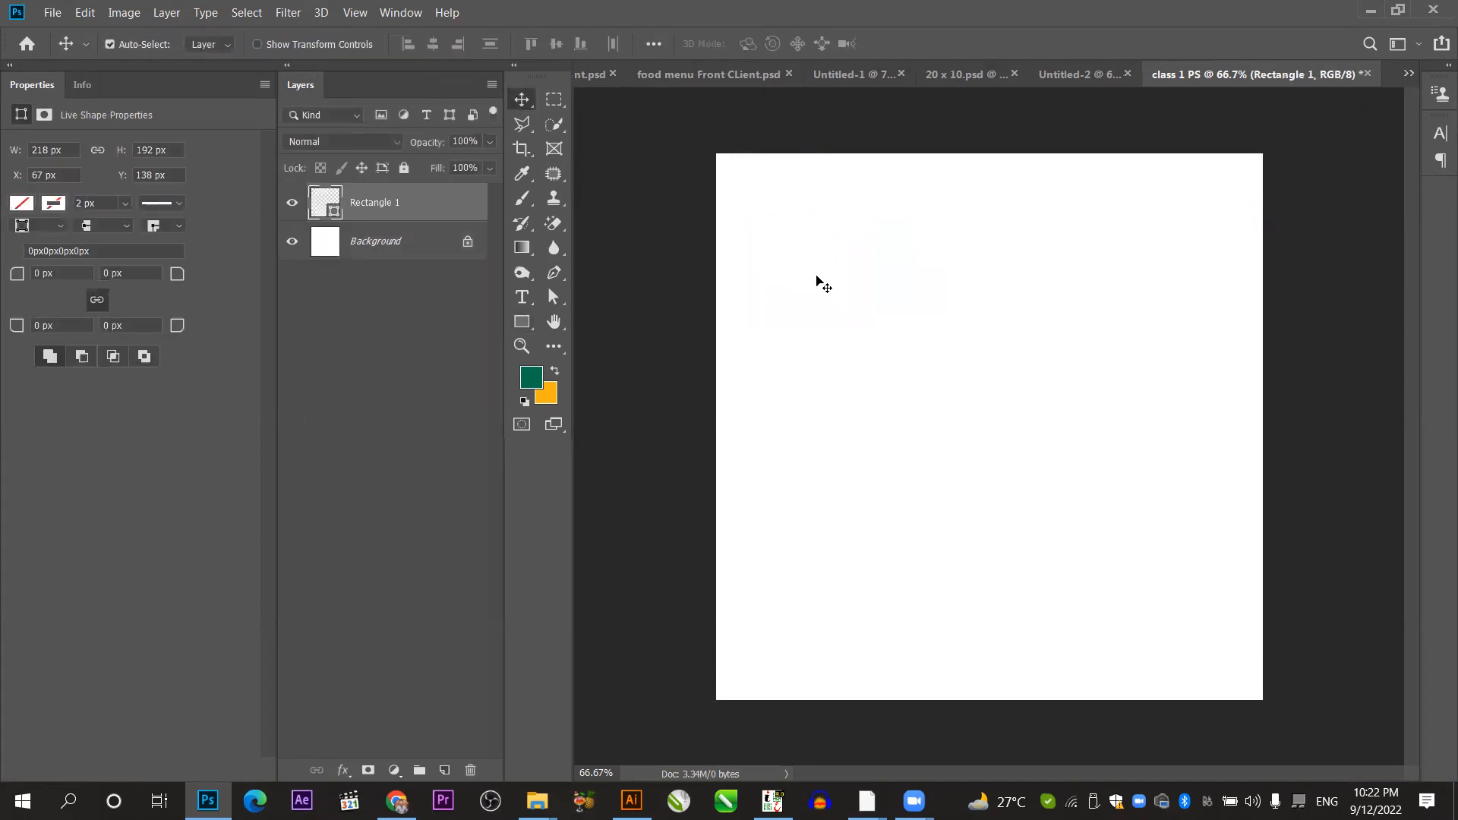
pyautogui.click(22, 204)
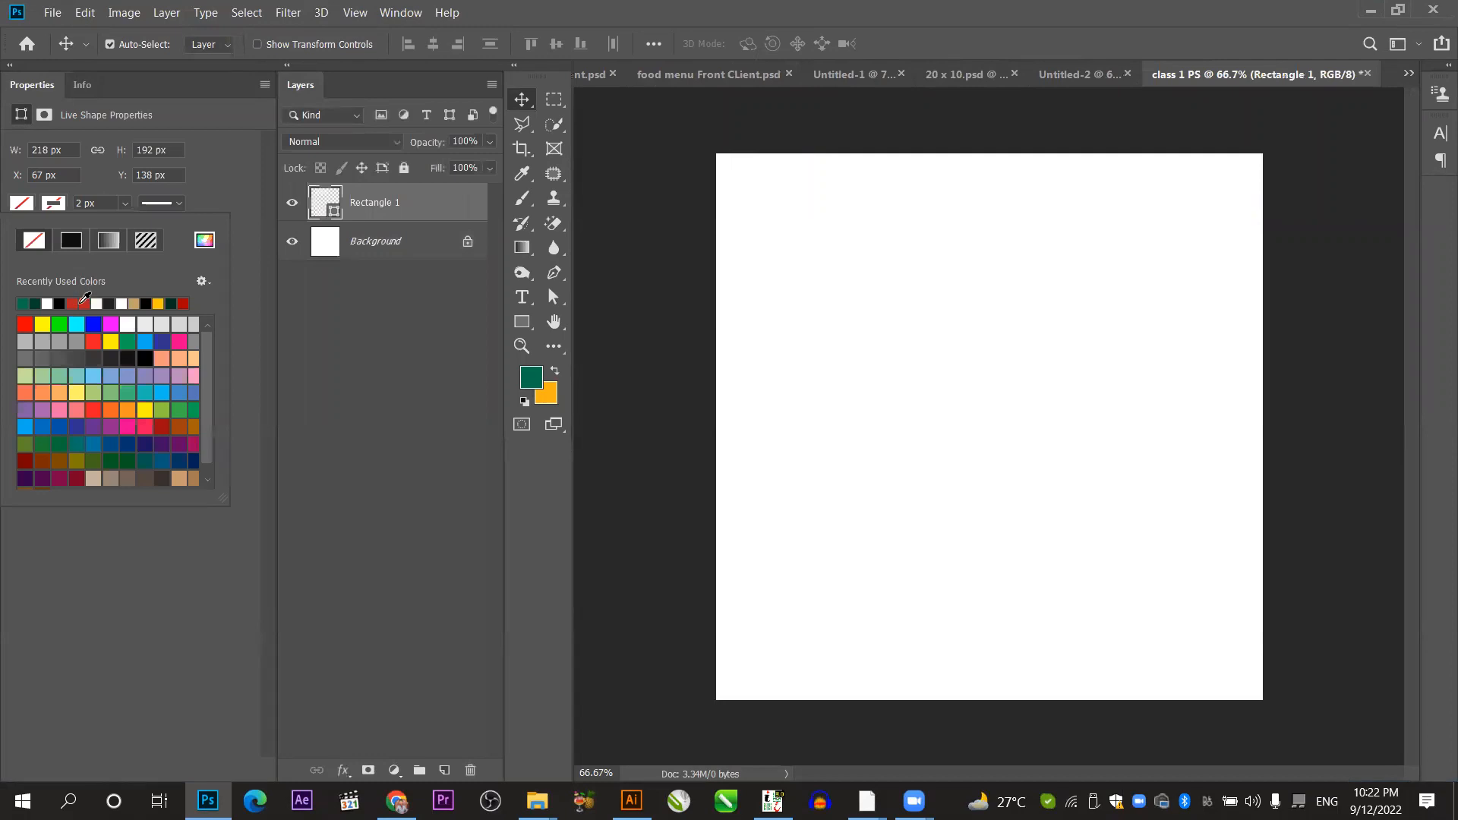
pyautogui.click(81, 303)
pyautogui.click(811, 250)
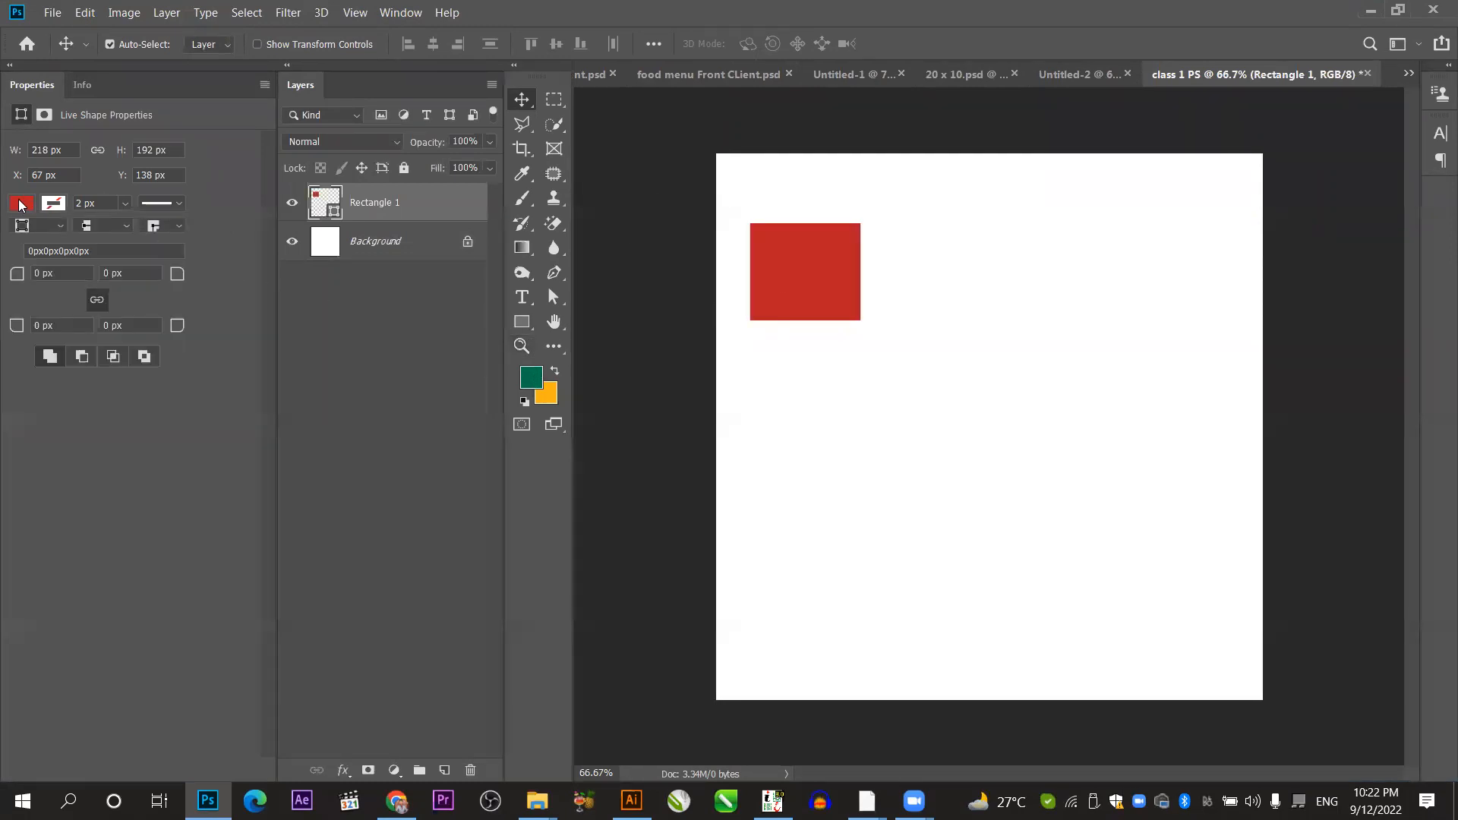
# Move the red rectangle slightly right and down on the canvas, and delete it.
pyautogui.moveTo(827, 273); pyautogui.dragTo(895, 296)
pyautogui.press('Delete')
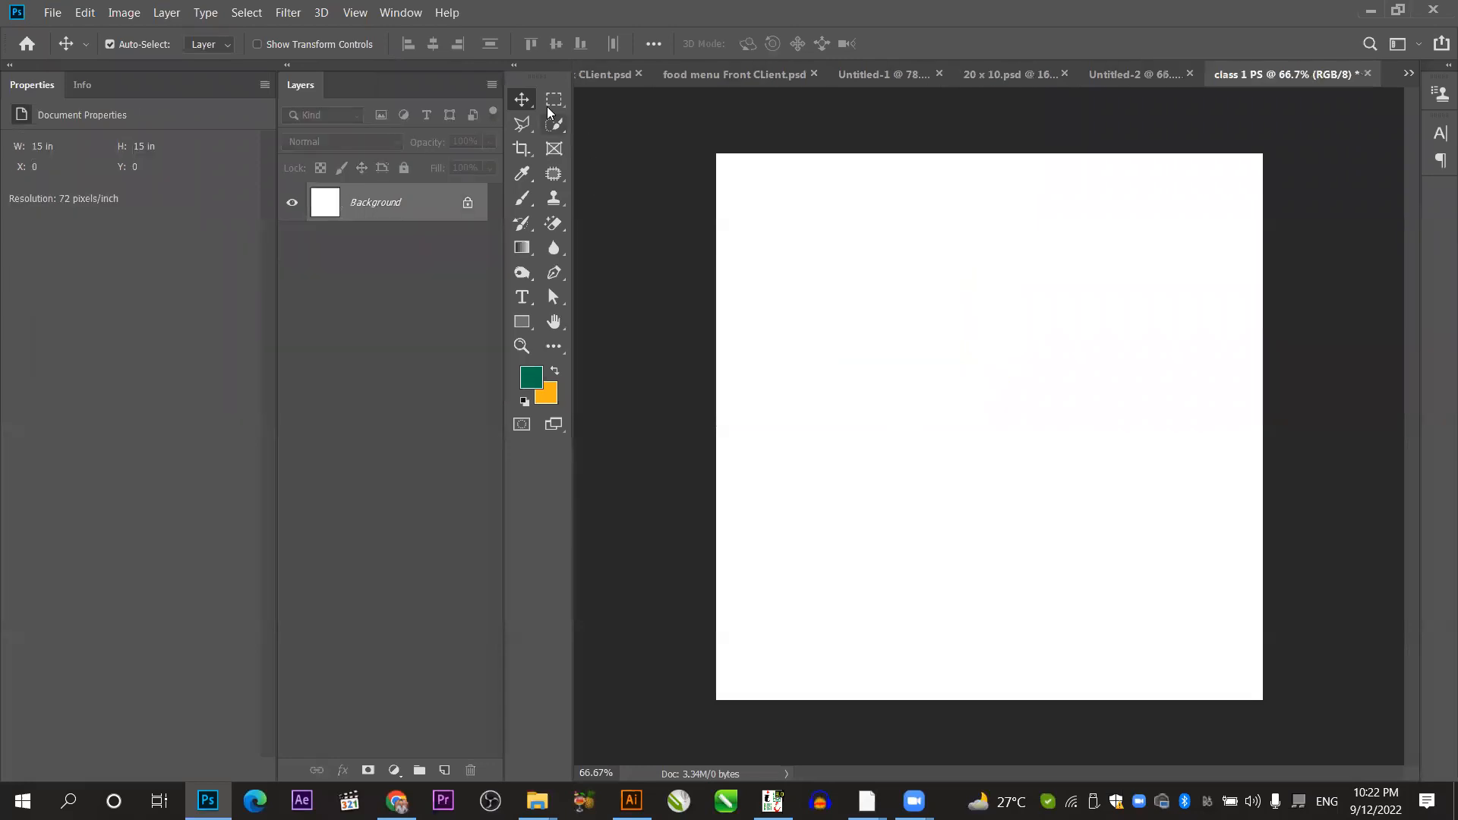
# Make a rectangular selection in the upper middle of the canvas with the Rectangular Marquee tool.
pyautogui.click(550, 108)
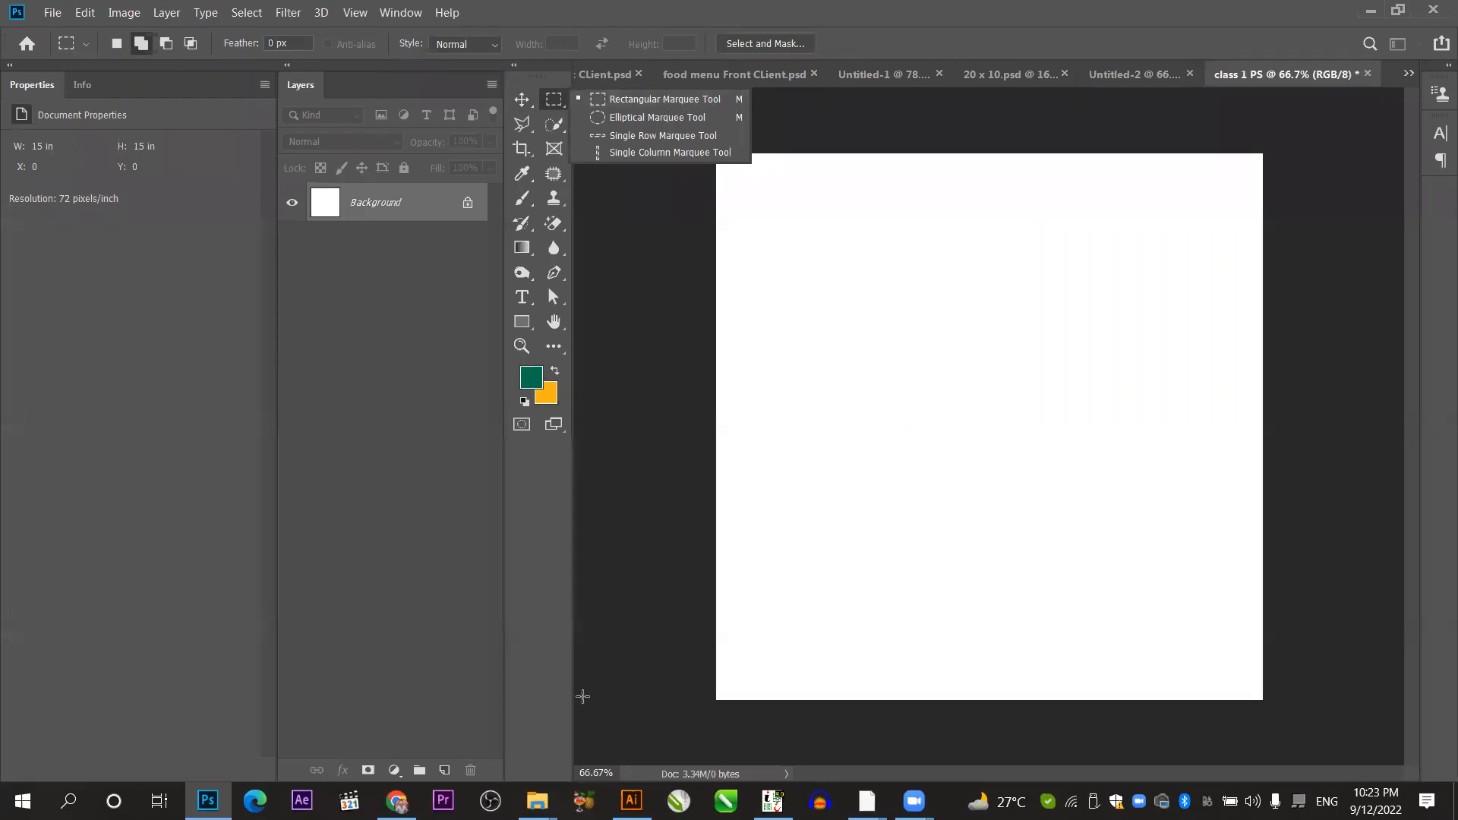
pyautogui.click(610, 101)
pyautogui.moveTo(828, 223); pyautogui.dragTo(988, 356)
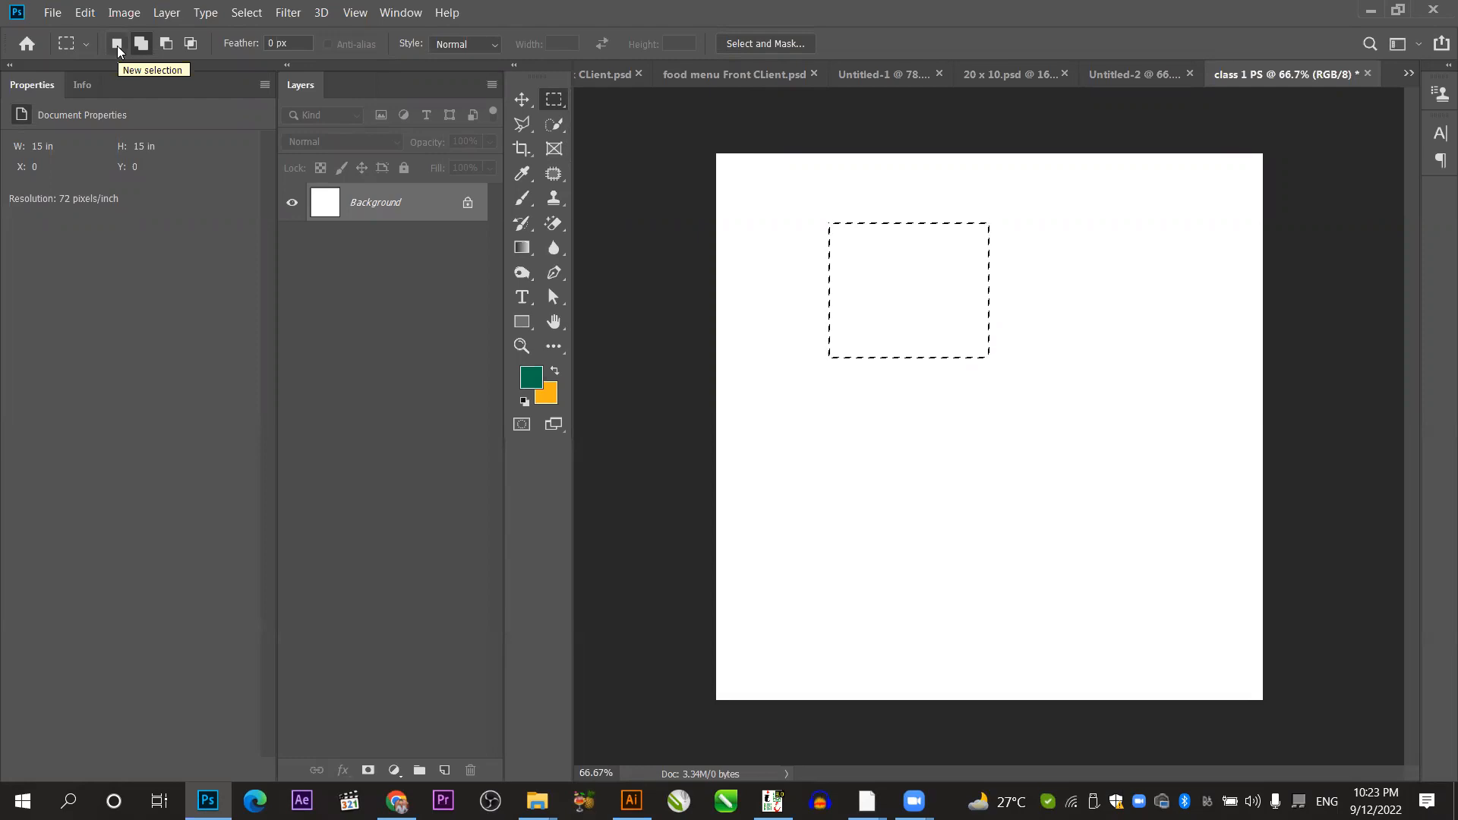
# Use the New selection mode to replace the marquee repeatedly, ending with a wide rectangular selection right of the canvas's centre.
pyautogui.click(830, 209)
pyautogui.moveTo(1023, 218); pyautogui.dragTo(1116, 342)
pyautogui.moveTo(982, 465); pyautogui.dragTo(1140, 495)
pyautogui.click(980, 545)
pyautogui.moveTo(890, 452); pyautogui.dragTo(1135, 331)
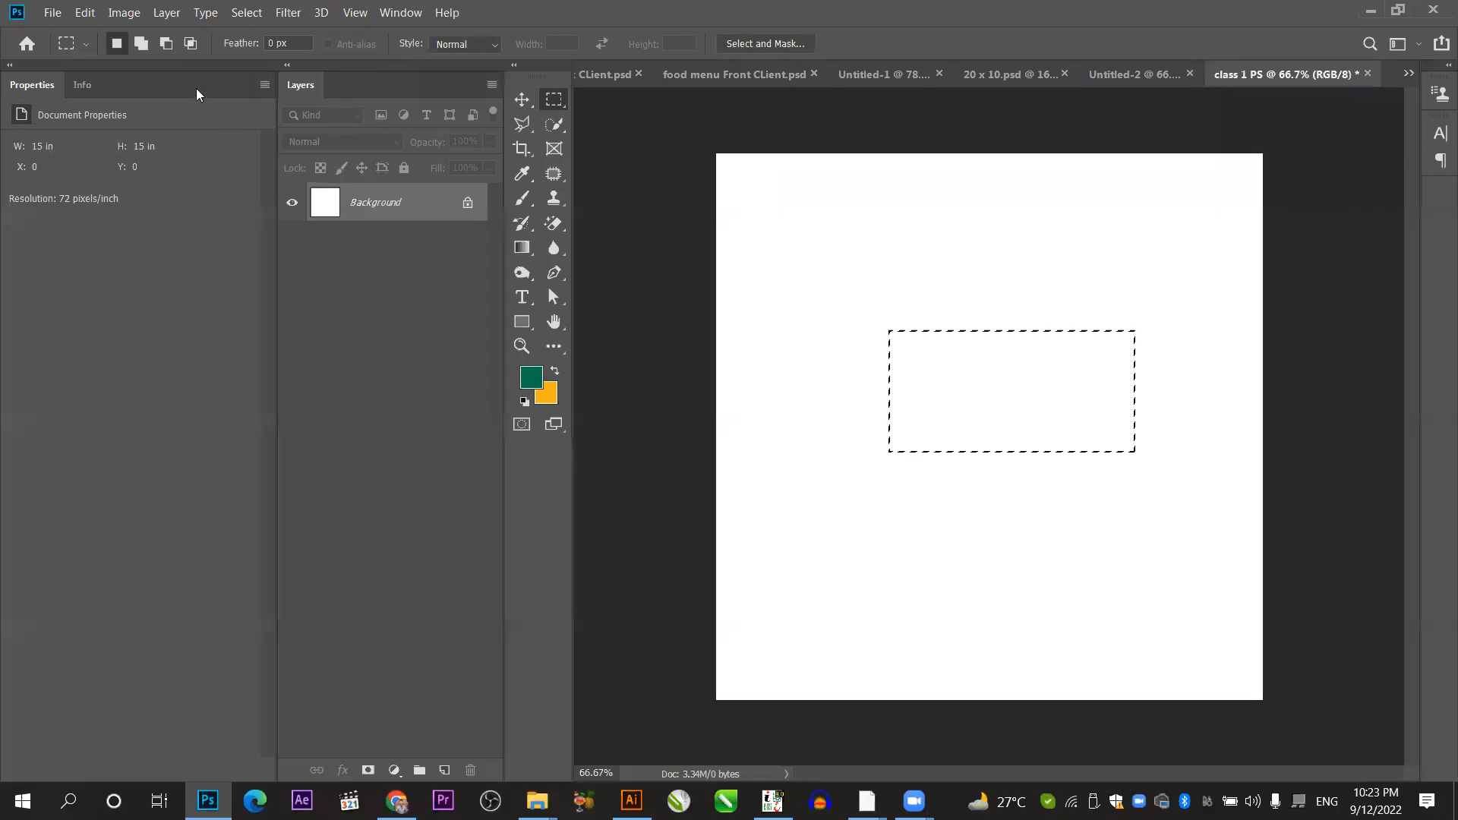
# Use the Add to selection mode to add four overlapping rectangles to the marquee's upper and left areas, forming one stepped selection.
pyautogui.click(139, 45)
pyautogui.moveTo(809, 269); pyautogui.dragTo(1069, 415)
pyautogui.moveTo(903, 235); pyautogui.dragTo(1004, 307)
pyautogui.moveTo(964, 172); pyautogui.dragTo(1128, 289)
pyautogui.moveTo(1130, 222); pyautogui.dragTo(1188, 341)
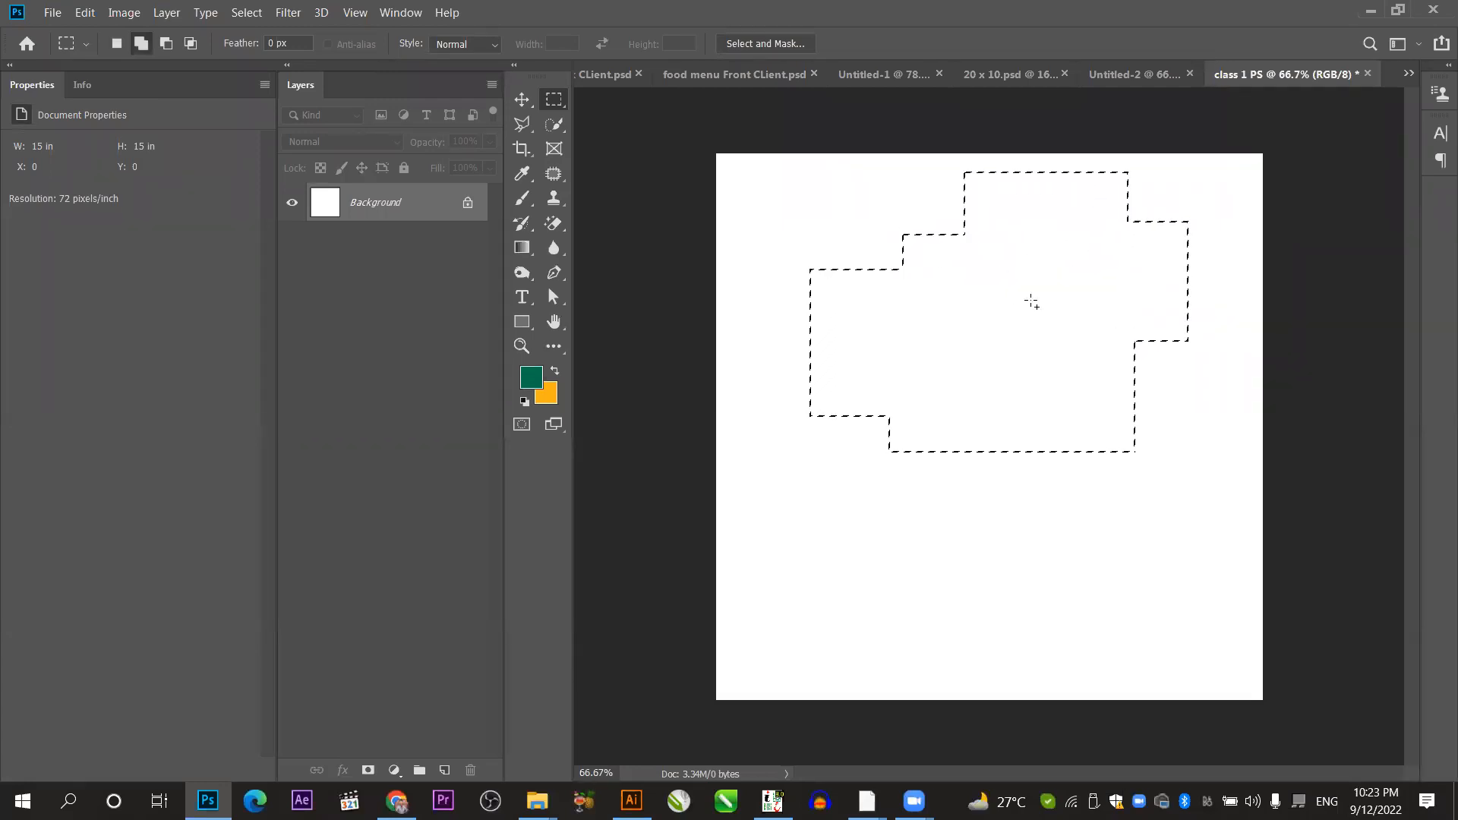
# Subtract the lower strip from the stepped selection, and intersect the remainder with a rectangle about 12.1 x 4.6 in that trims its top.
pyautogui.click(166, 44)
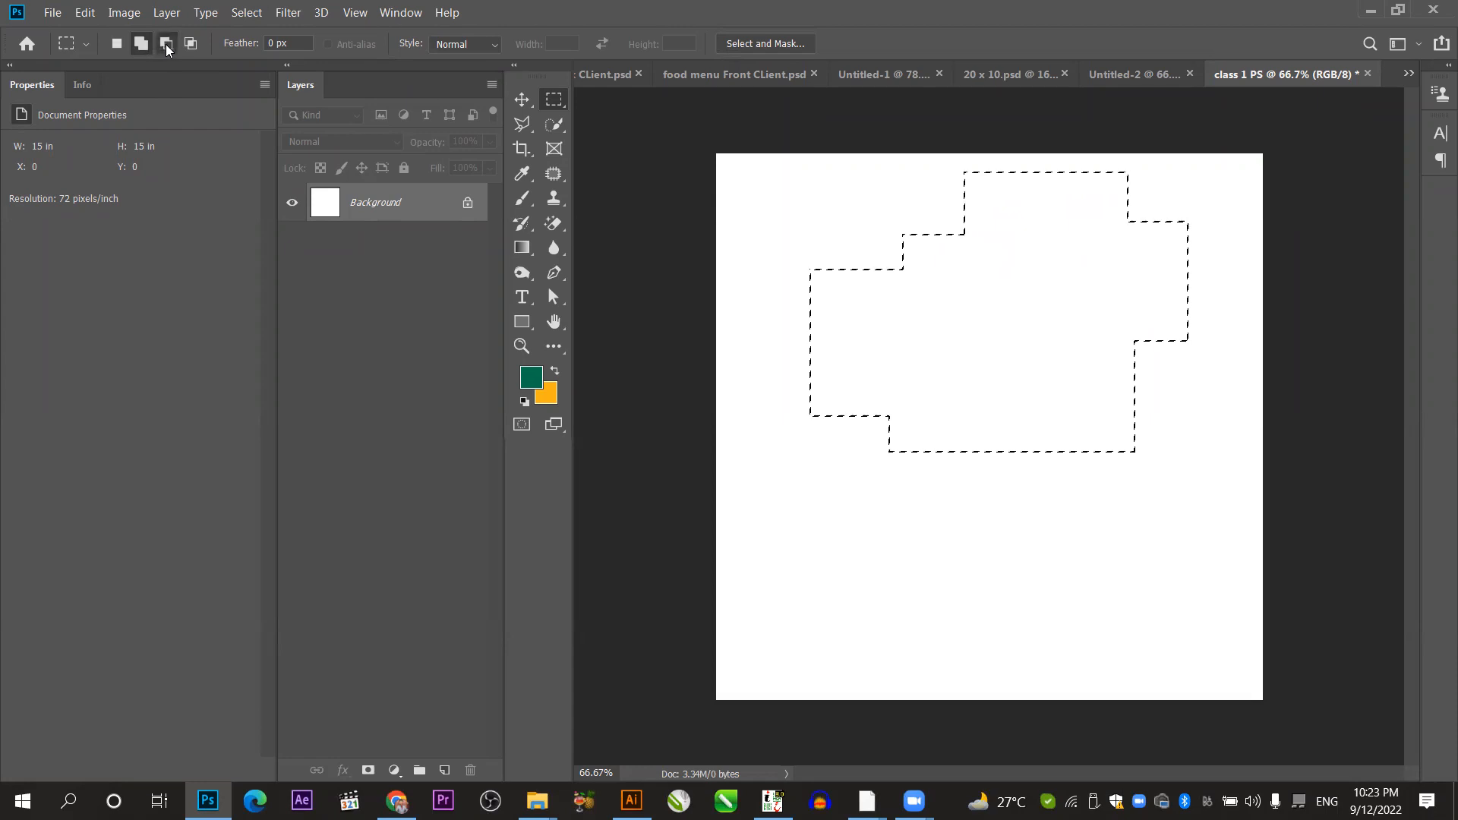
pyautogui.moveTo(791, 328); pyautogui.dragTo(1201, 469)
pyautogui.click(190, 43)
pyautogui.moveTo(1212, 204); pyautogui.dragTo(779, 371)
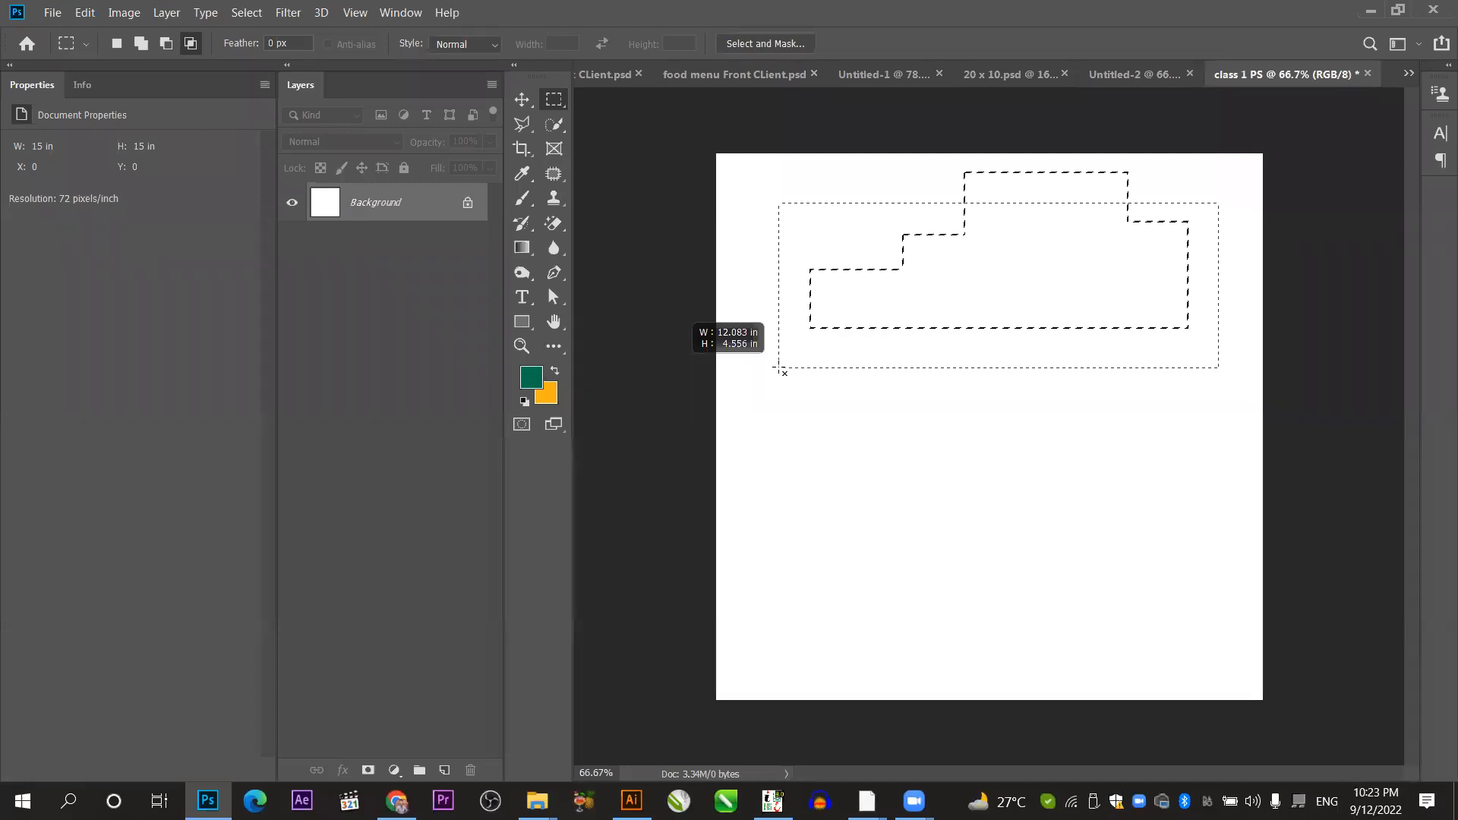
pyautogui.moveTo(778, 369); pyautogui.dragTo(777, 367)
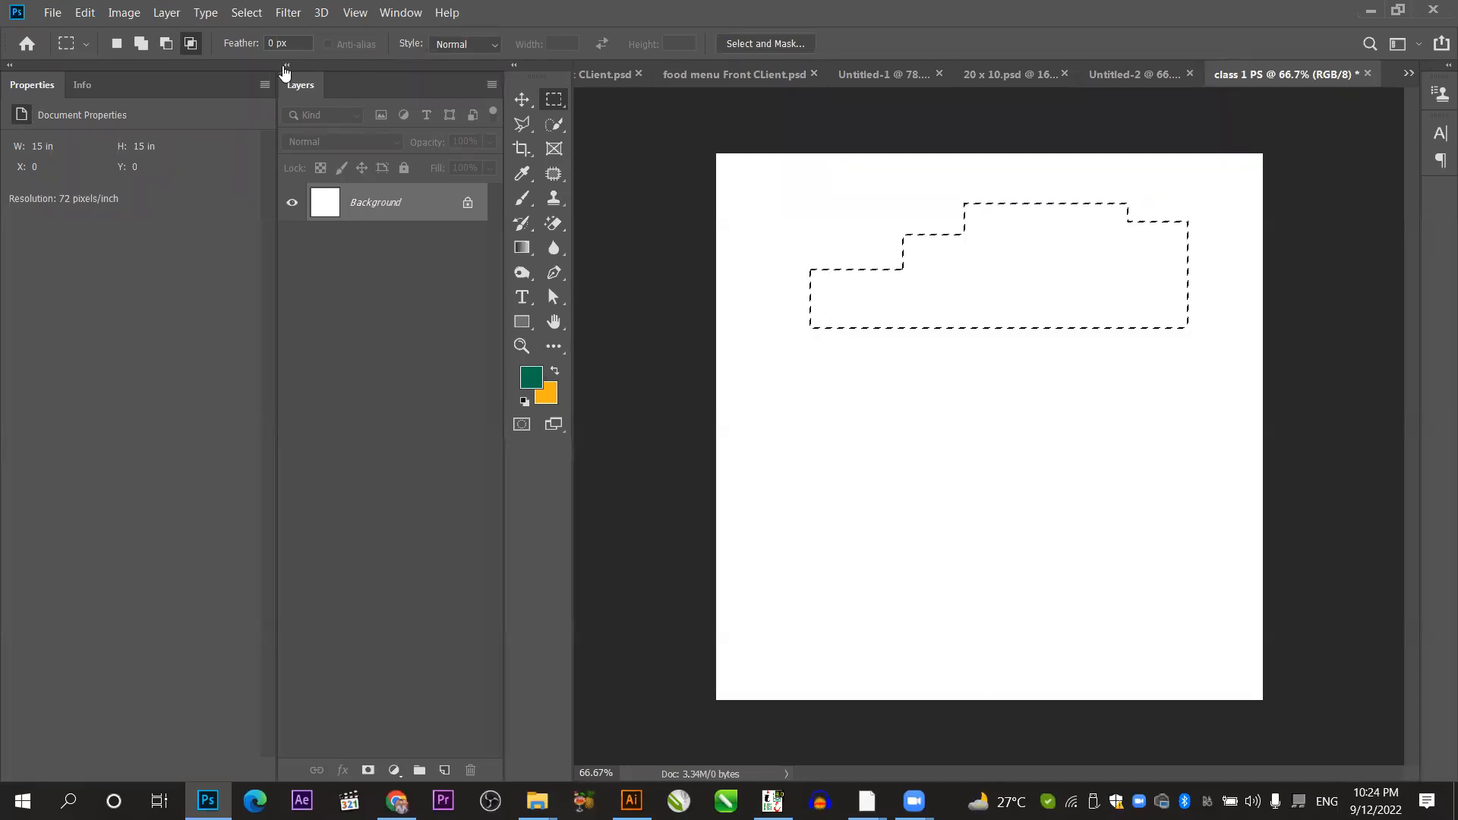
# Switch to Chrome and search Google for "building" in a new tab.
pyautogui.click(396, 801)
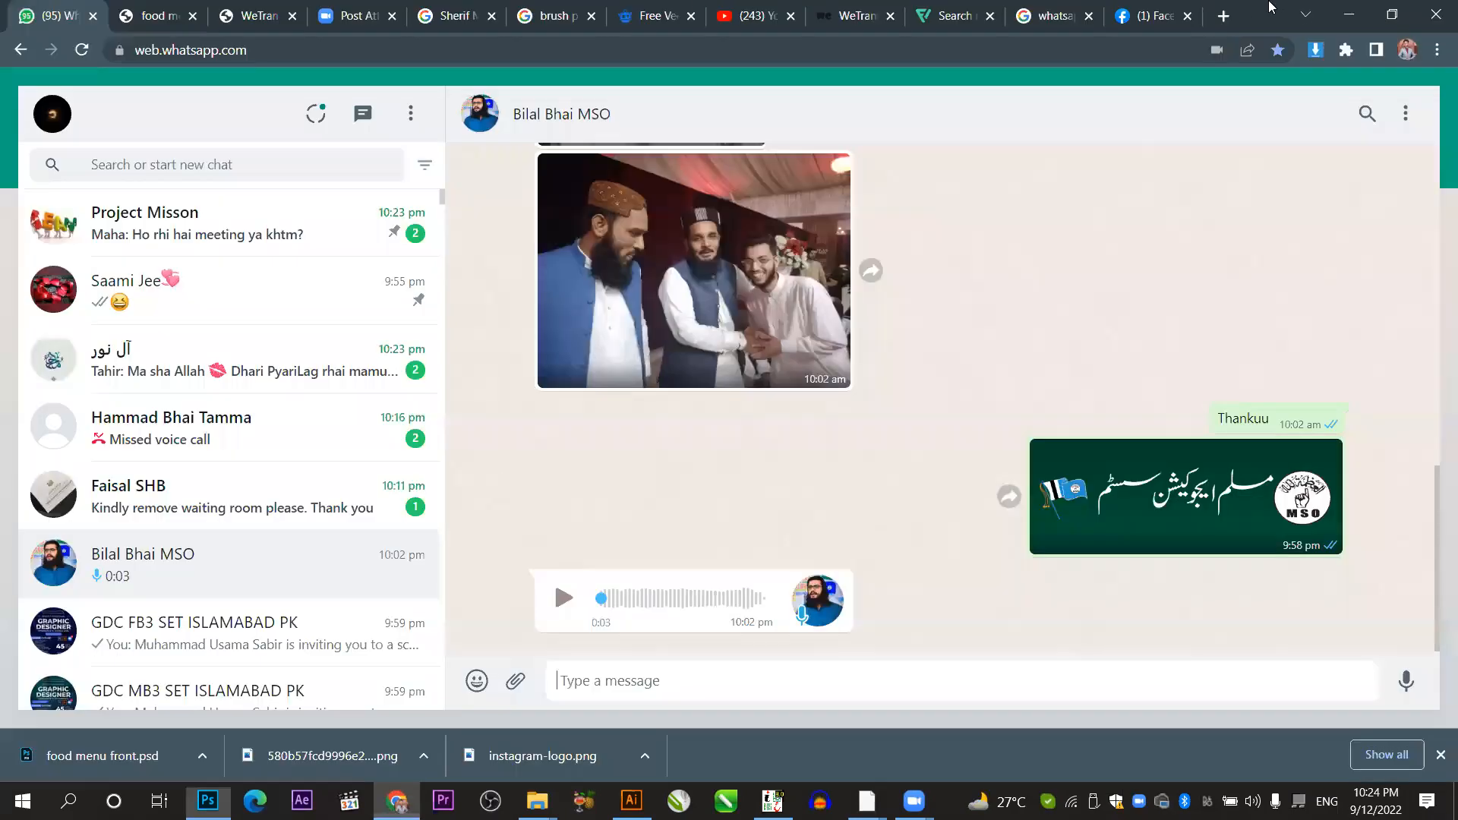
pyautogui.hotkey('ctrl', '7')
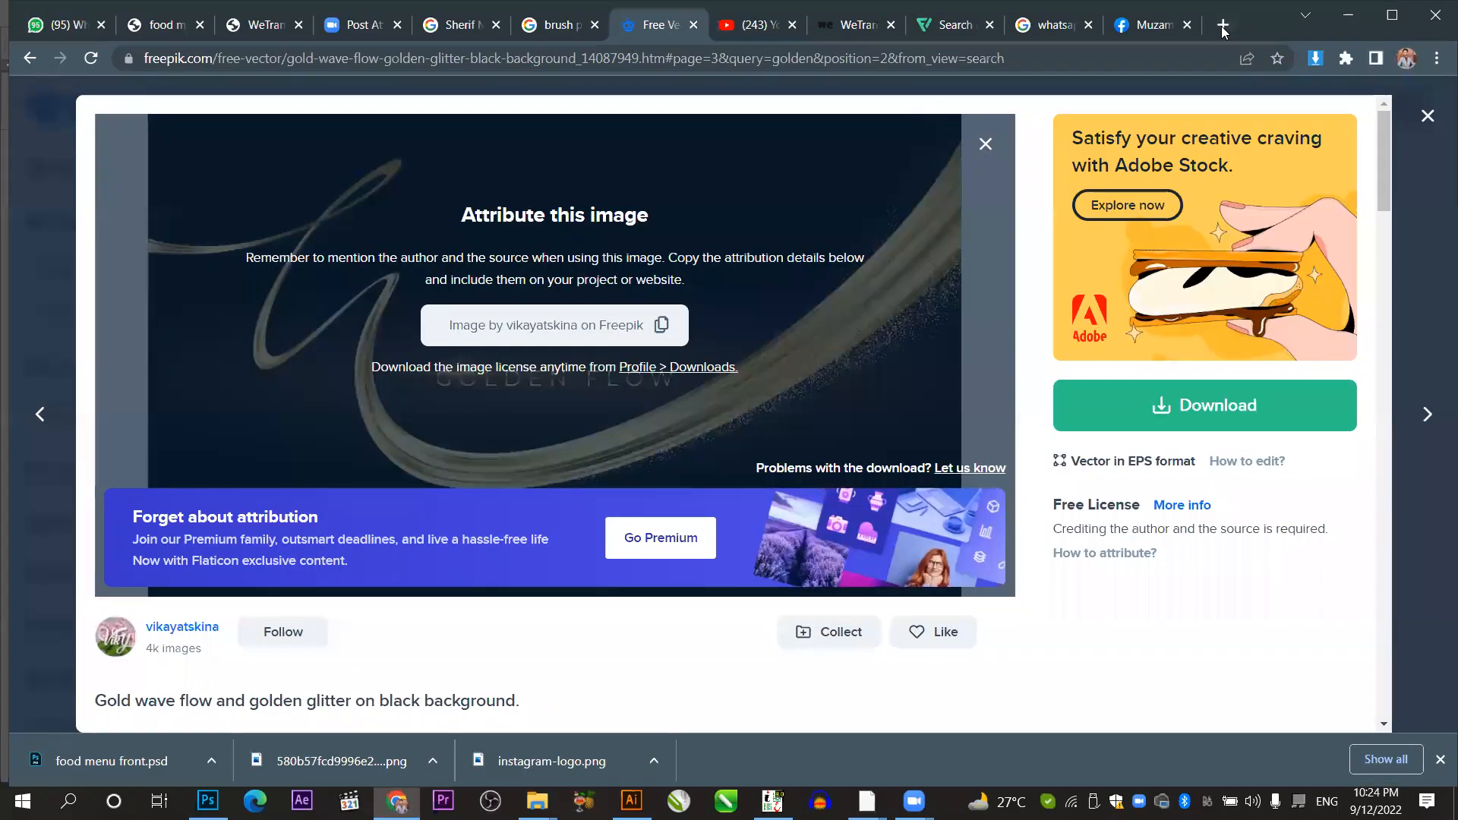
pyautogui.click(1221, 25)
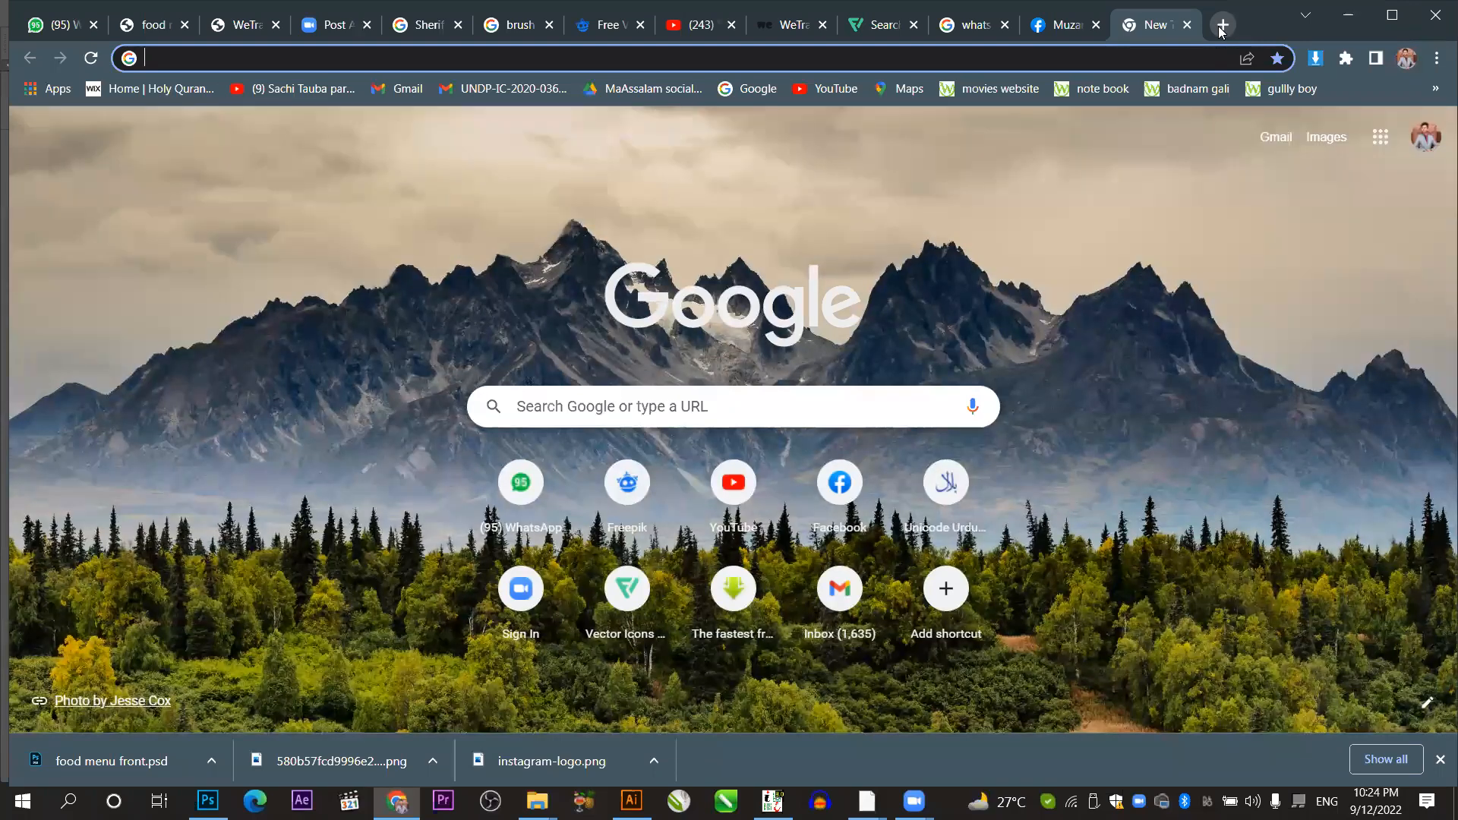
pyautogui.write('buildin g')
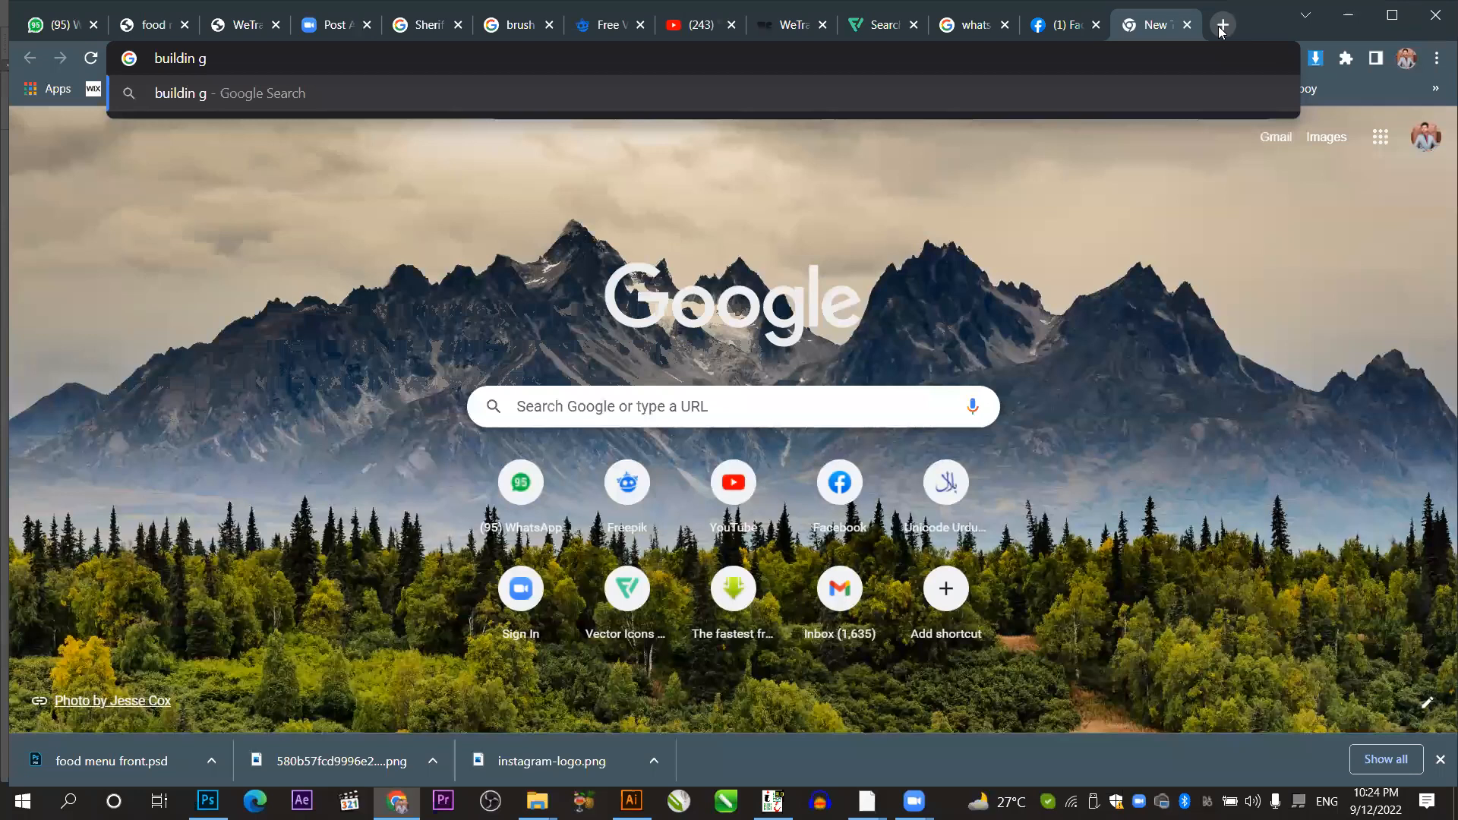
pyautogui.press('Return')
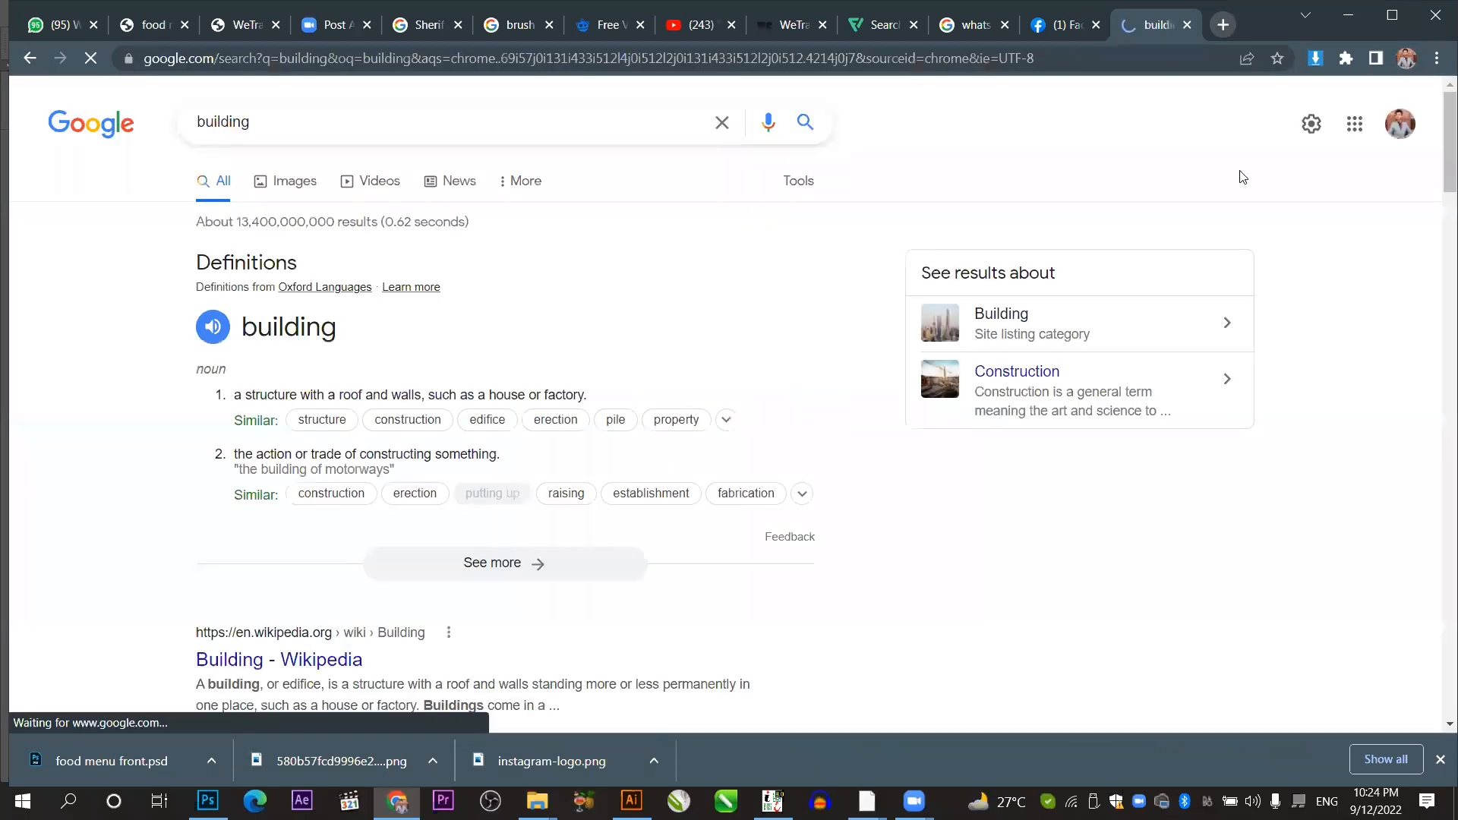
# Return to Photoshop and view the background colour in the Color Picker, keeping it as it is.
pyautogui.click(207, 801)
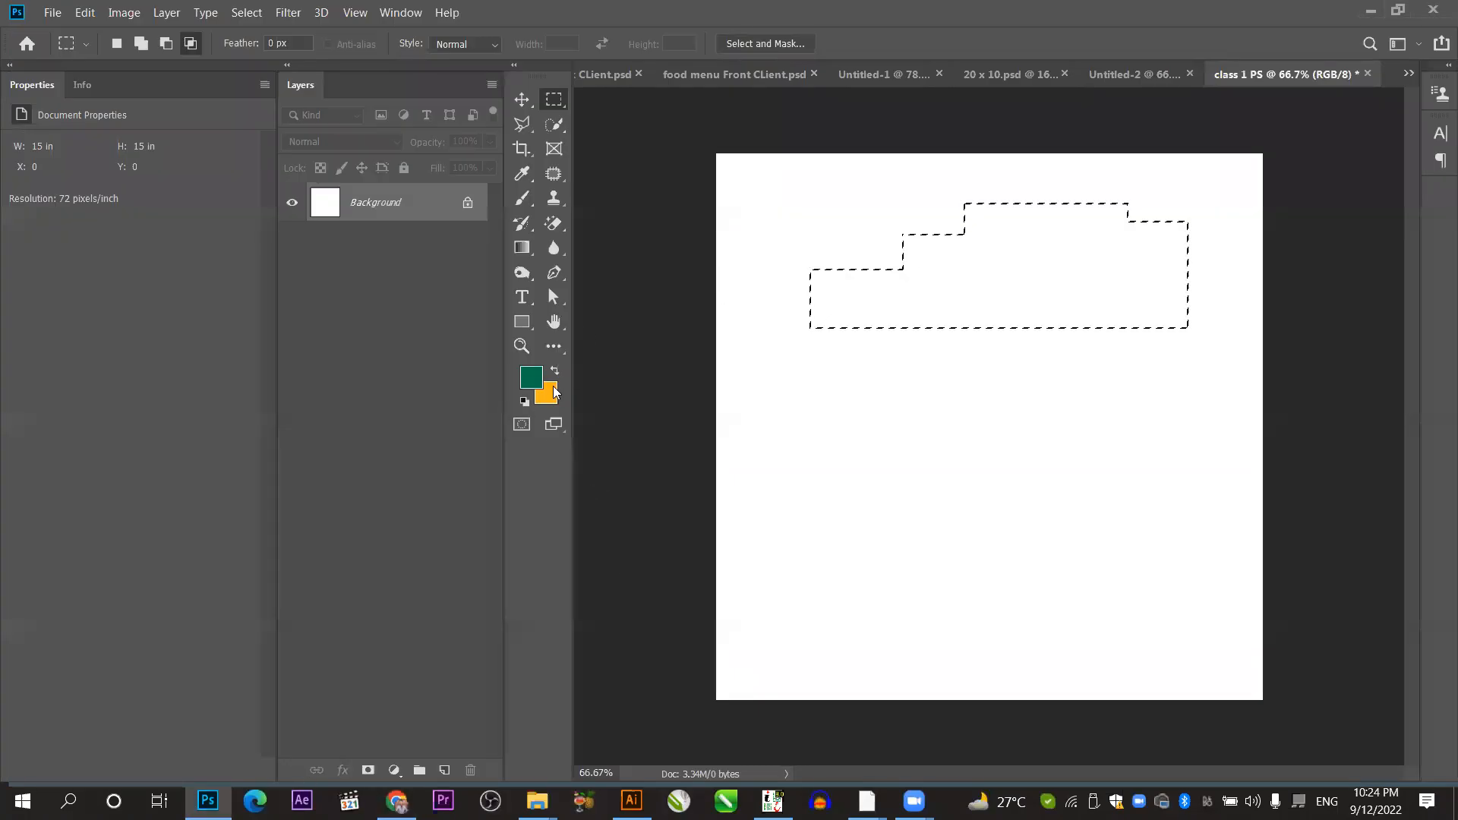
pyautogui.press('i')
pyautogui.click(548, 395)
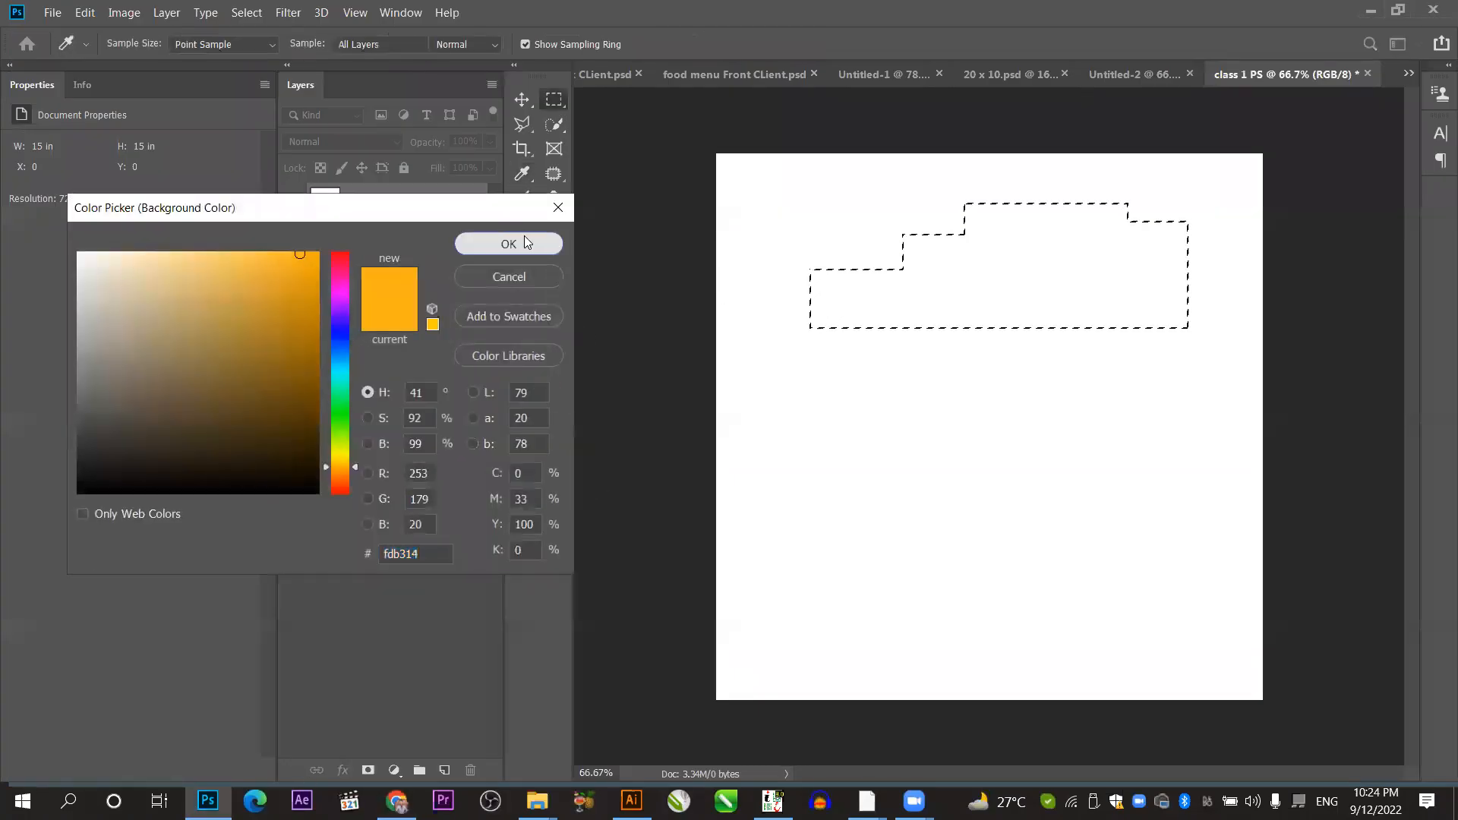
pyautogui.click(524, 241)
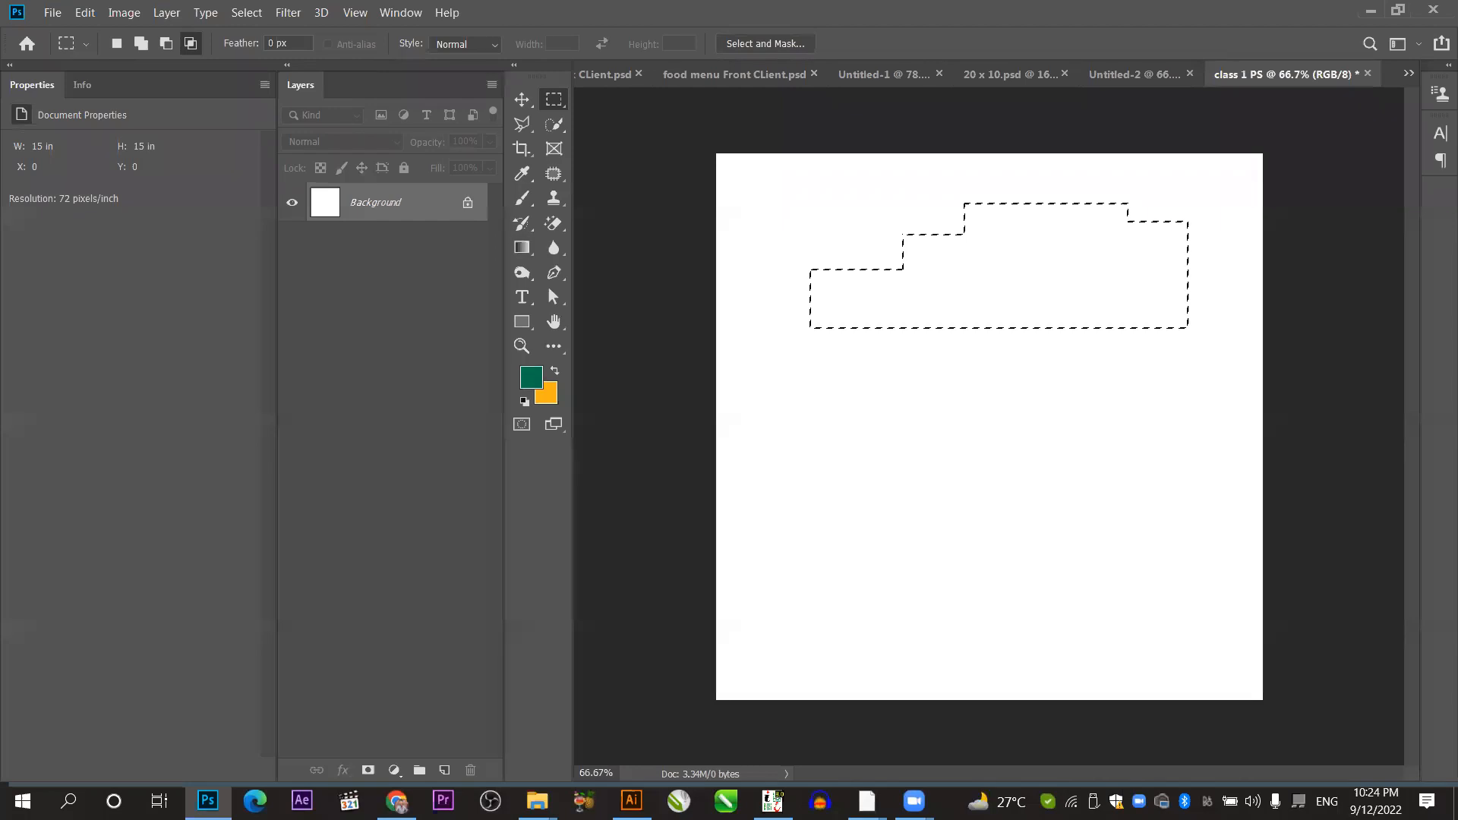
# Try filling the stepped selection with the green foreground colour, and undo the fill.
pyautogui.click(777, 190)
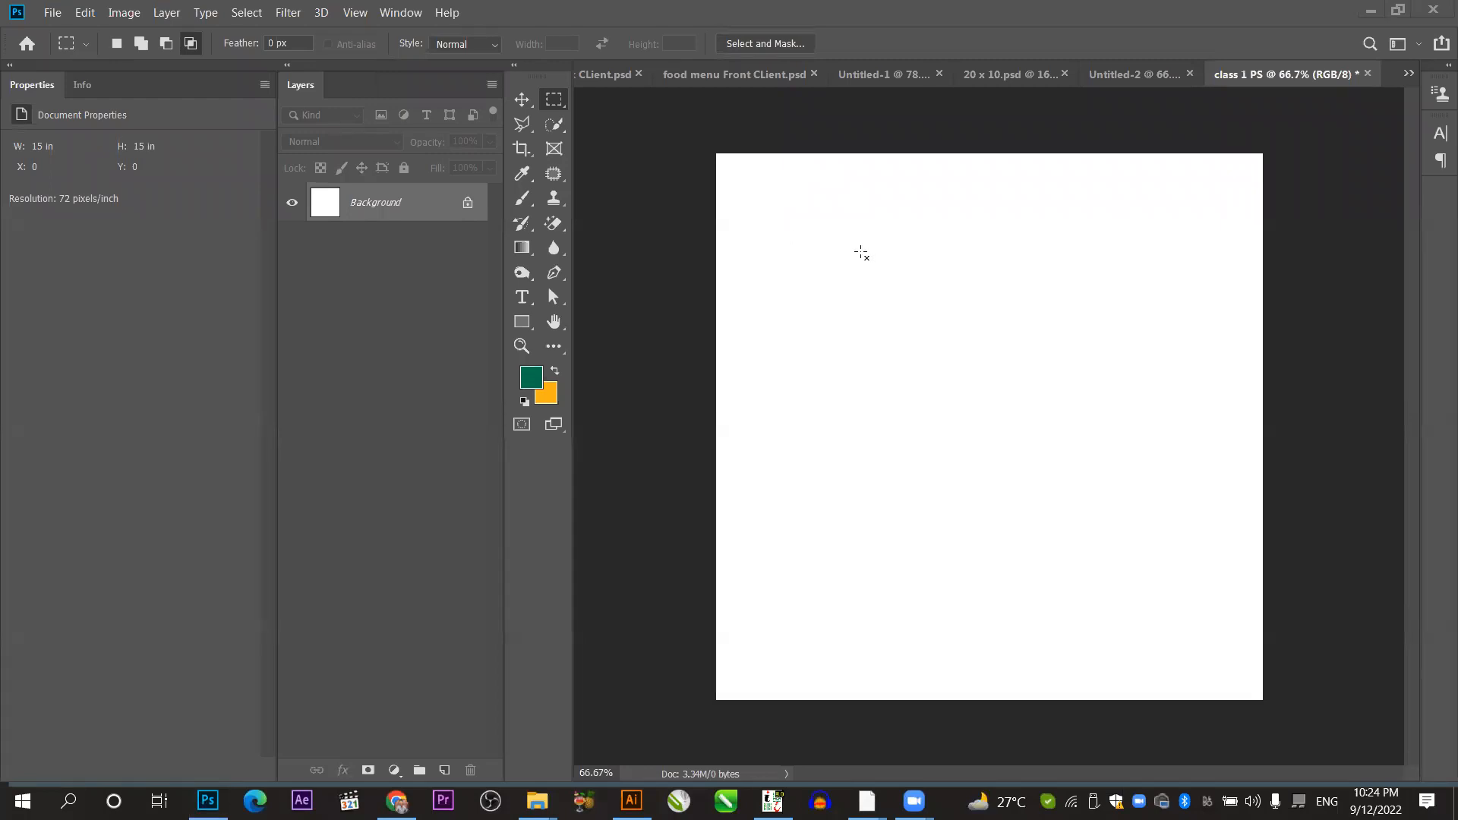
pyautogui.hotkey('ctrl', 'z')
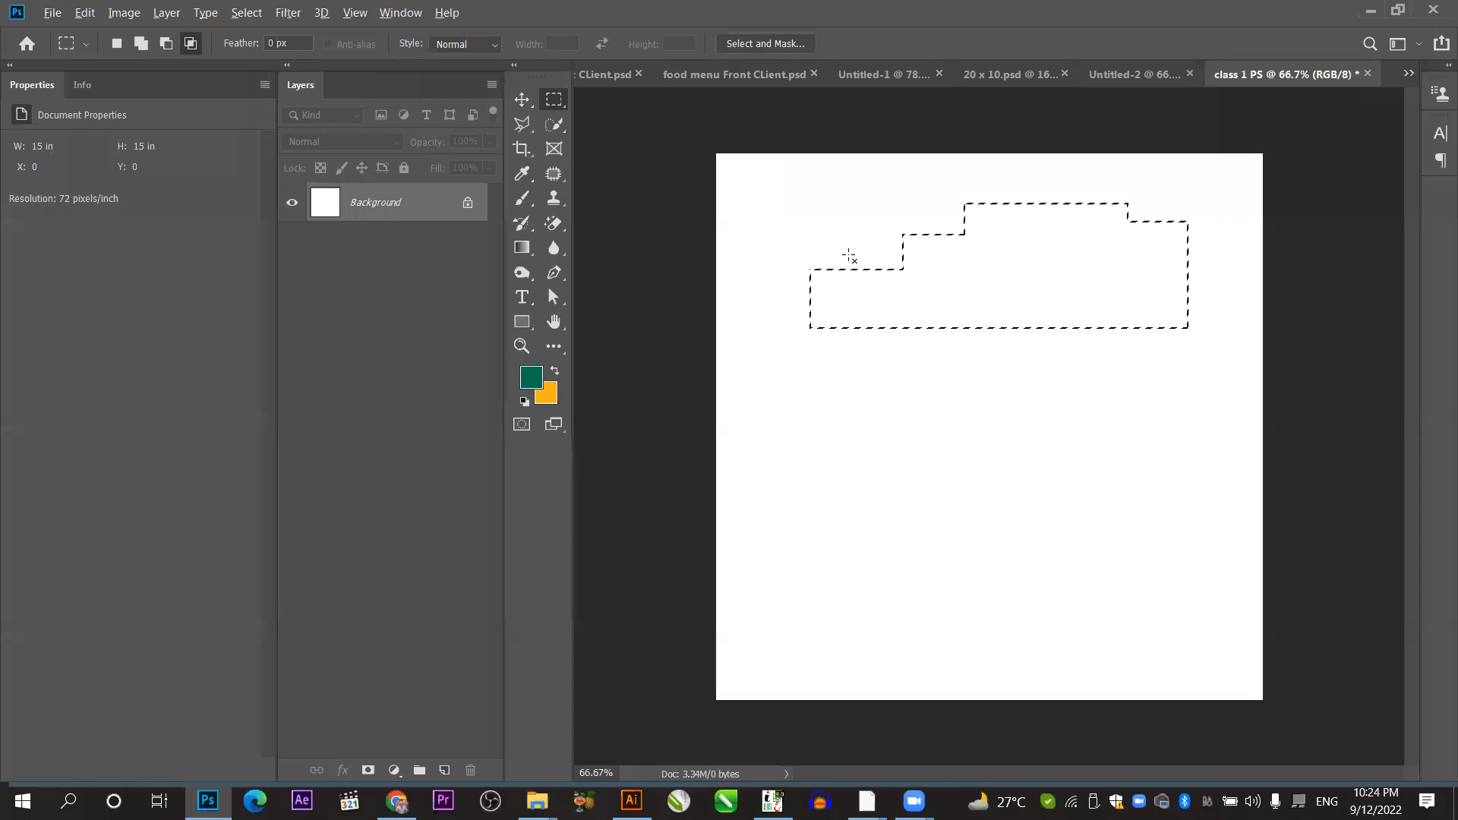
pyautogui.hotkey('alt', 'BackSpace')
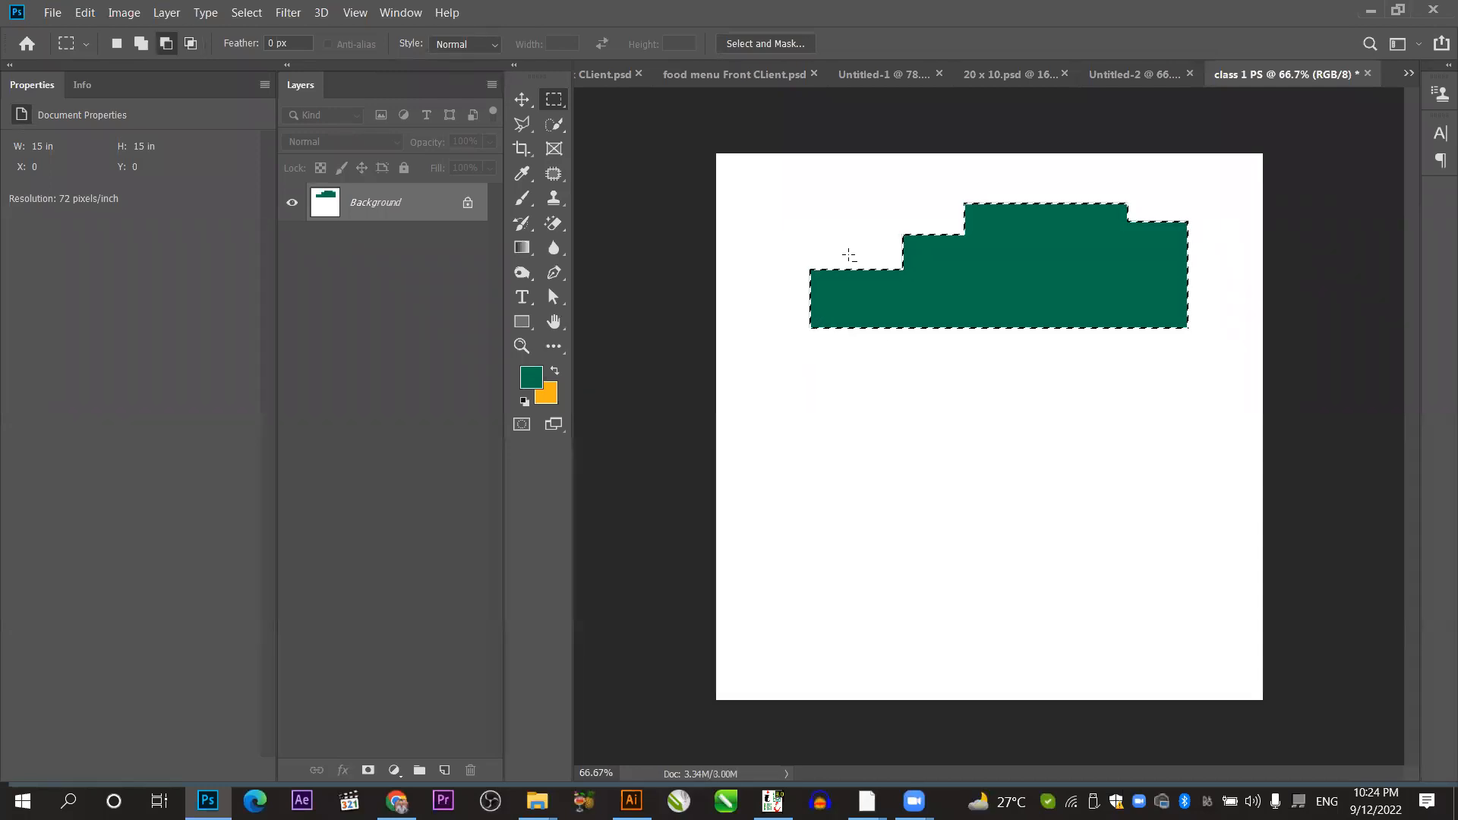
pyautogui.hotkey('shift', 'alt')
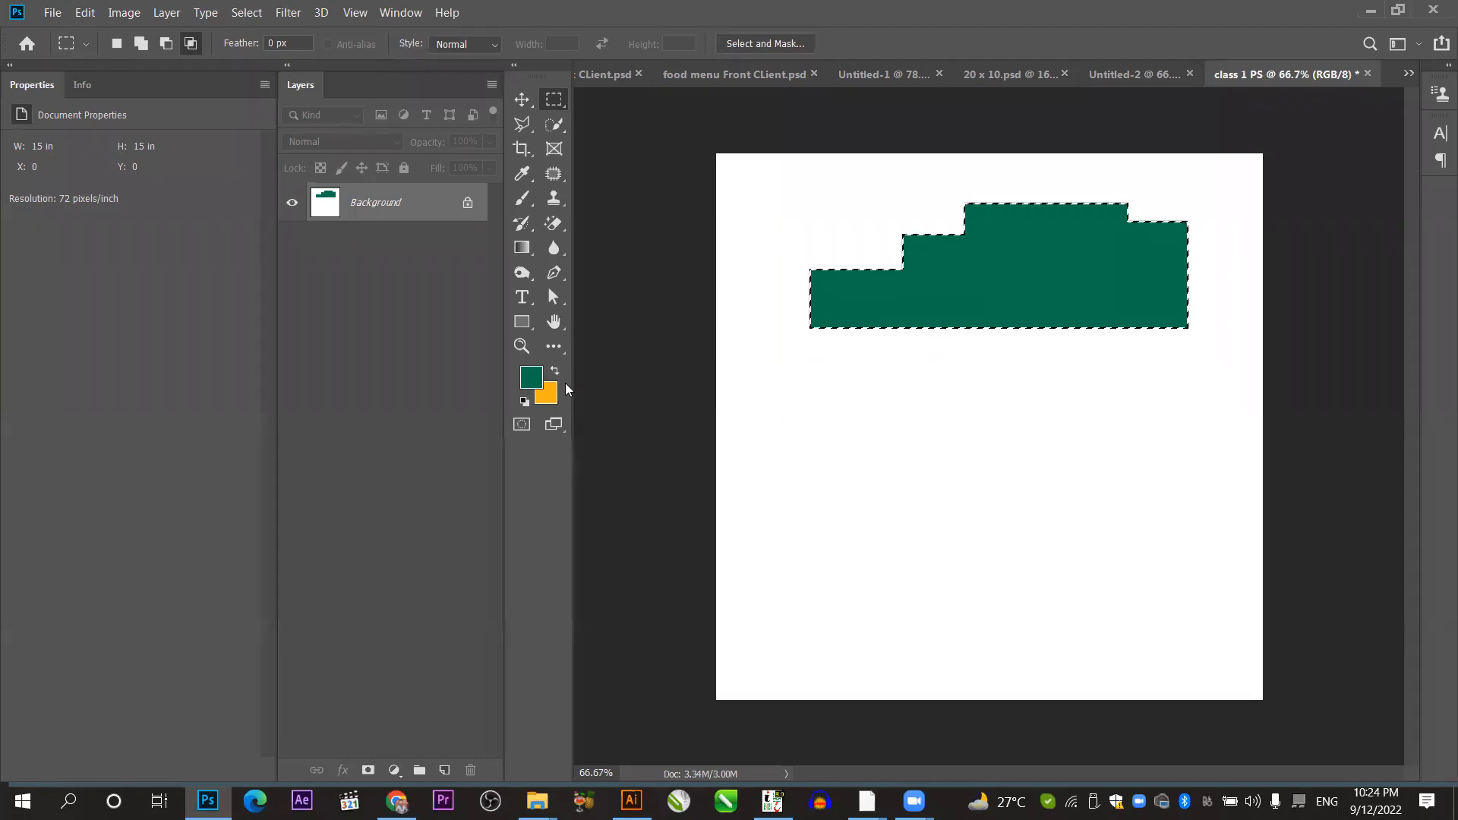
pyautogui.press('z')
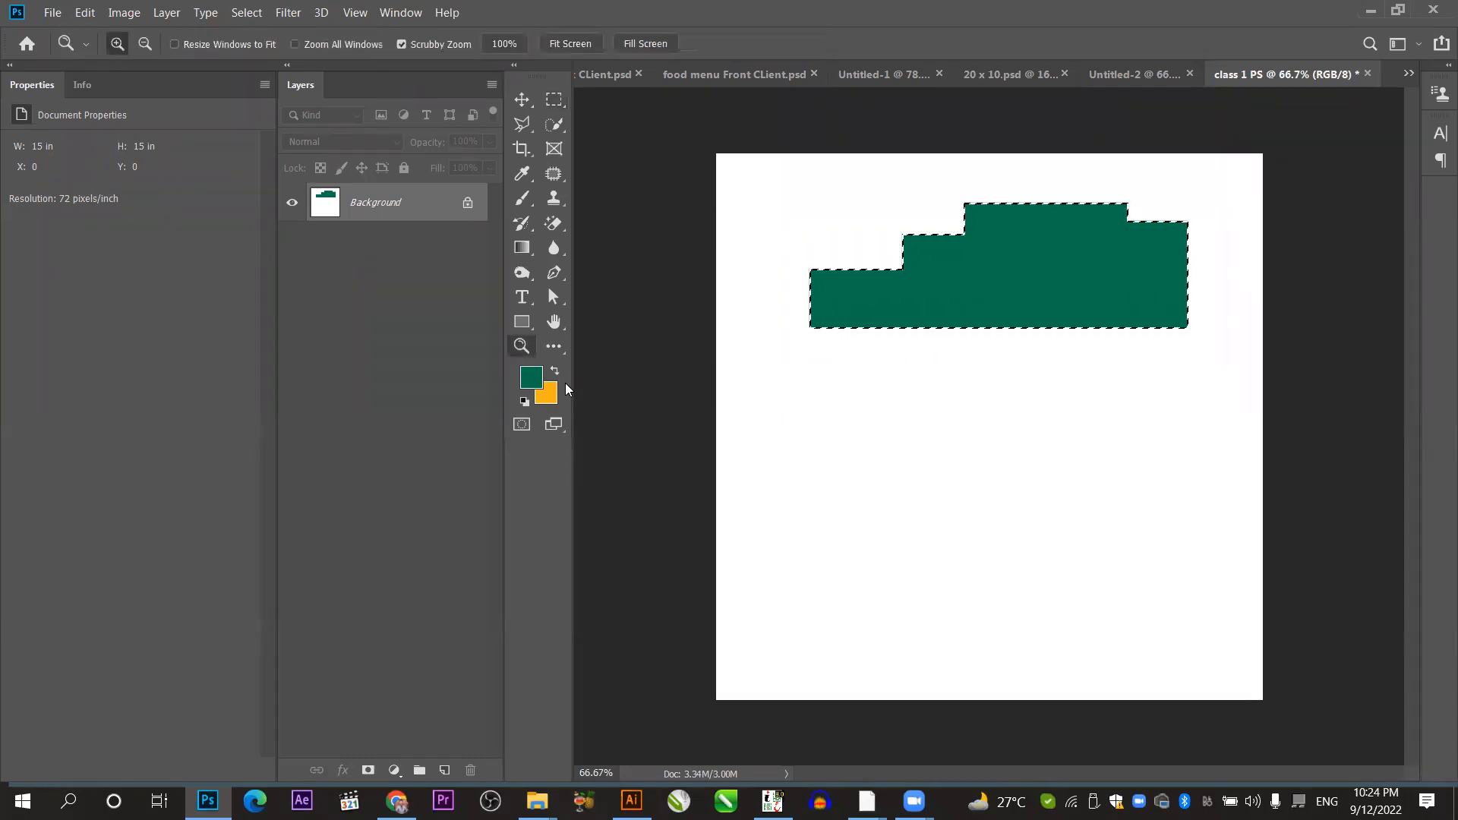
pyautogui.hotkey('ctrl', 'z')
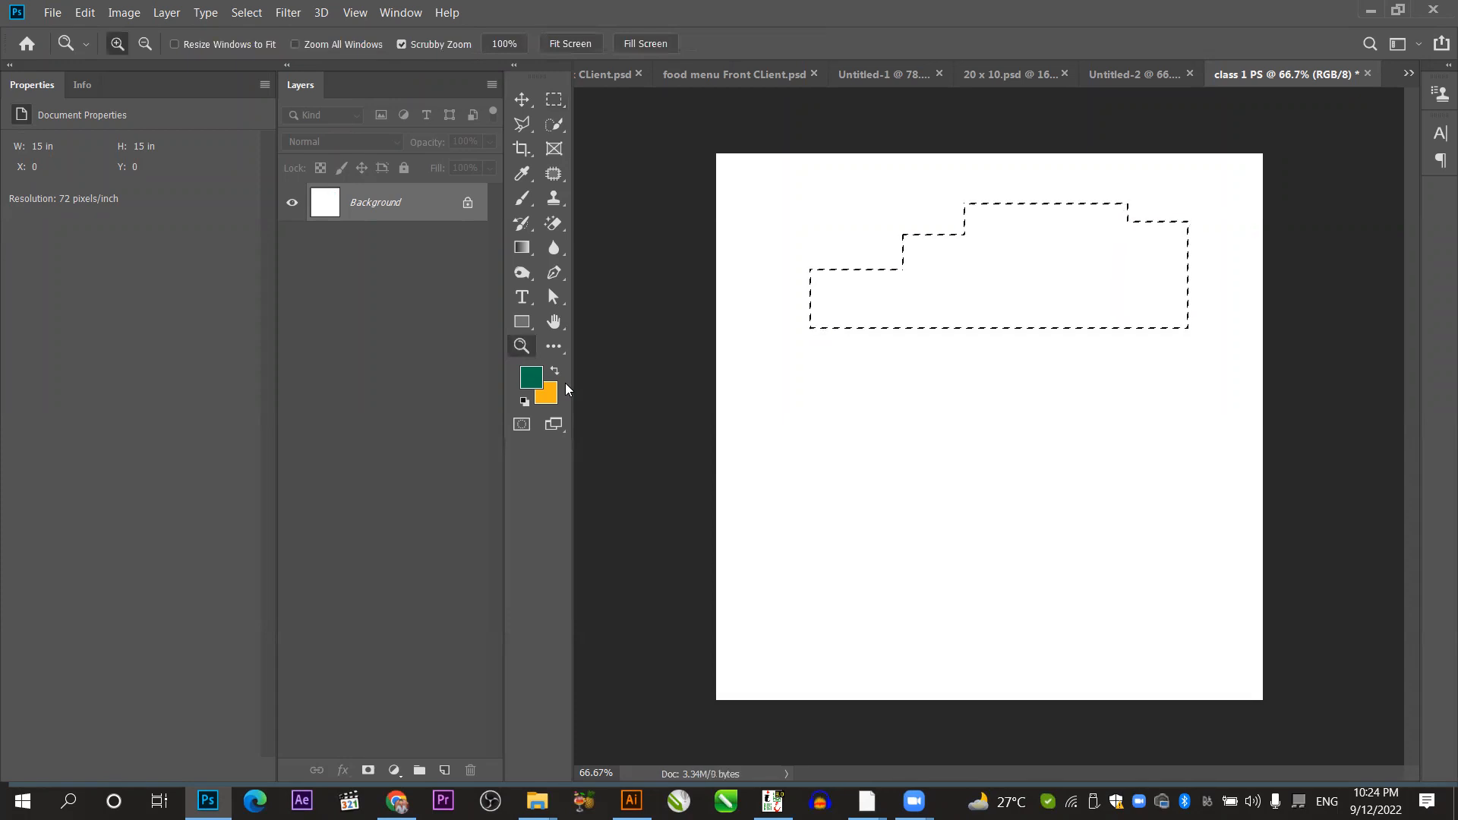
# Fill the stepped selection on the Background layer with the orange background colour and deselect it.
pyautogui.hotkey('ctrl', 'BackSpace')
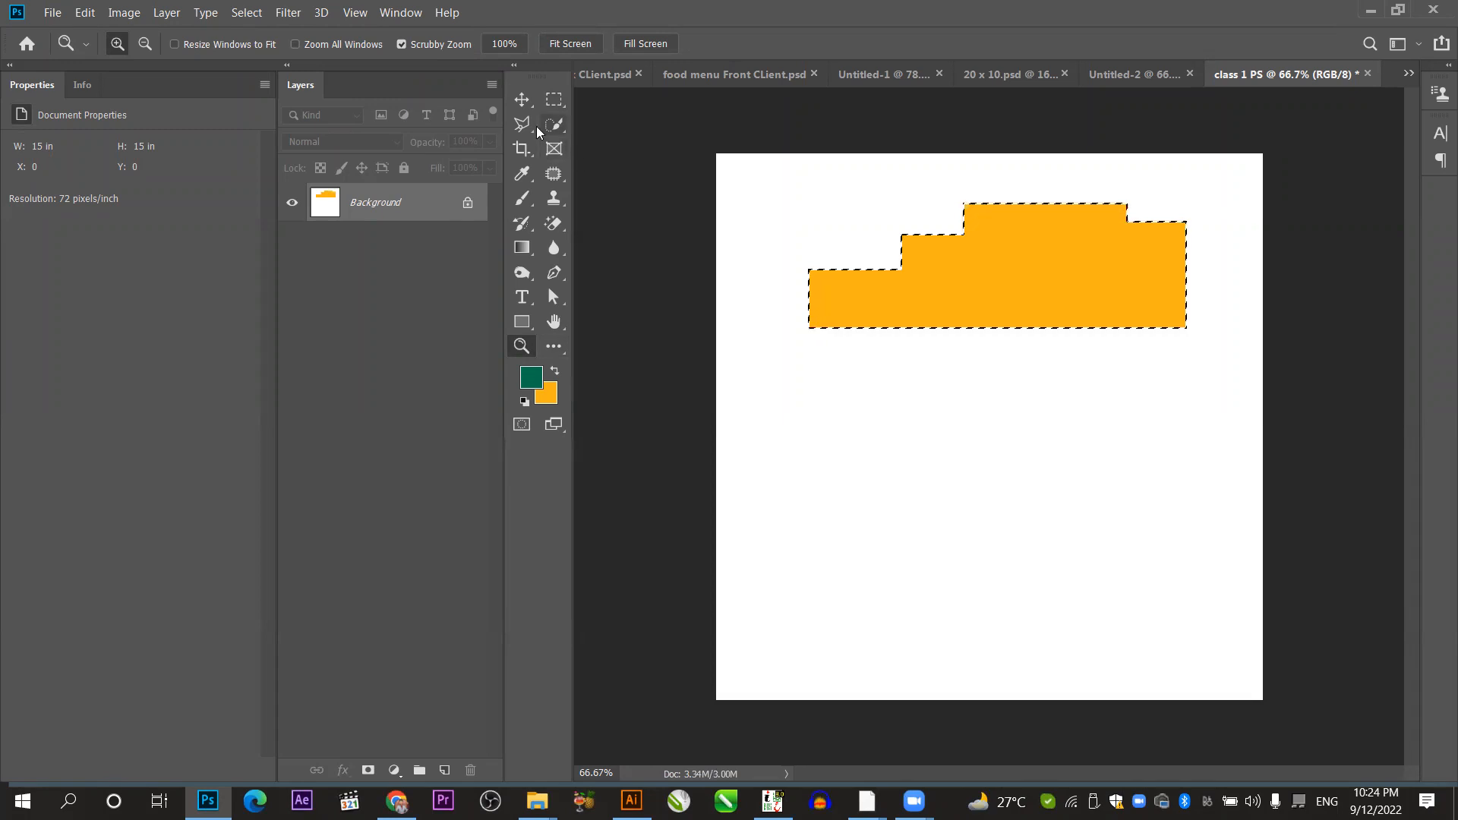
pyautogui.click(517, 94)
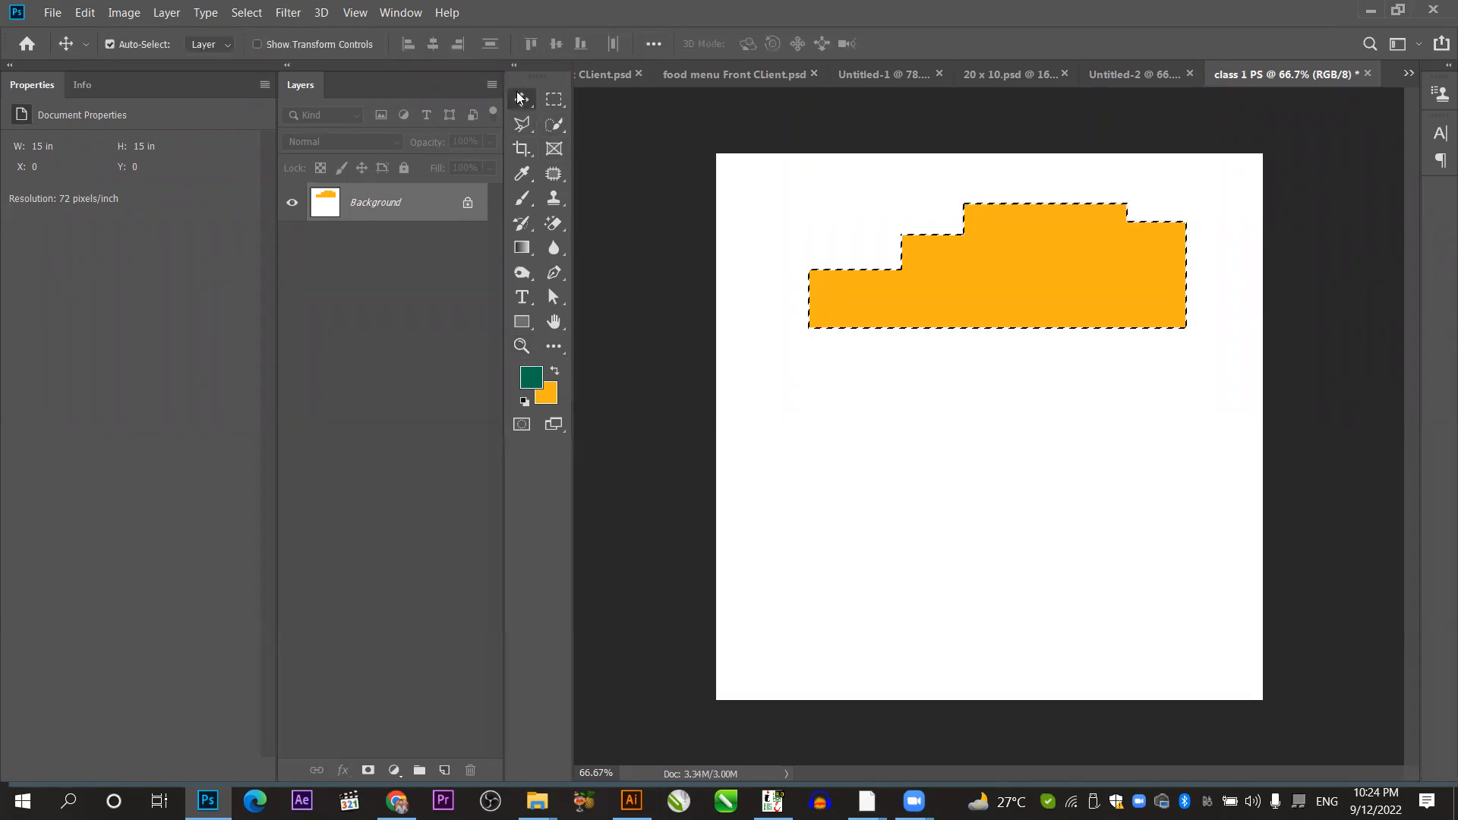
pyautogui.press('ctrl')
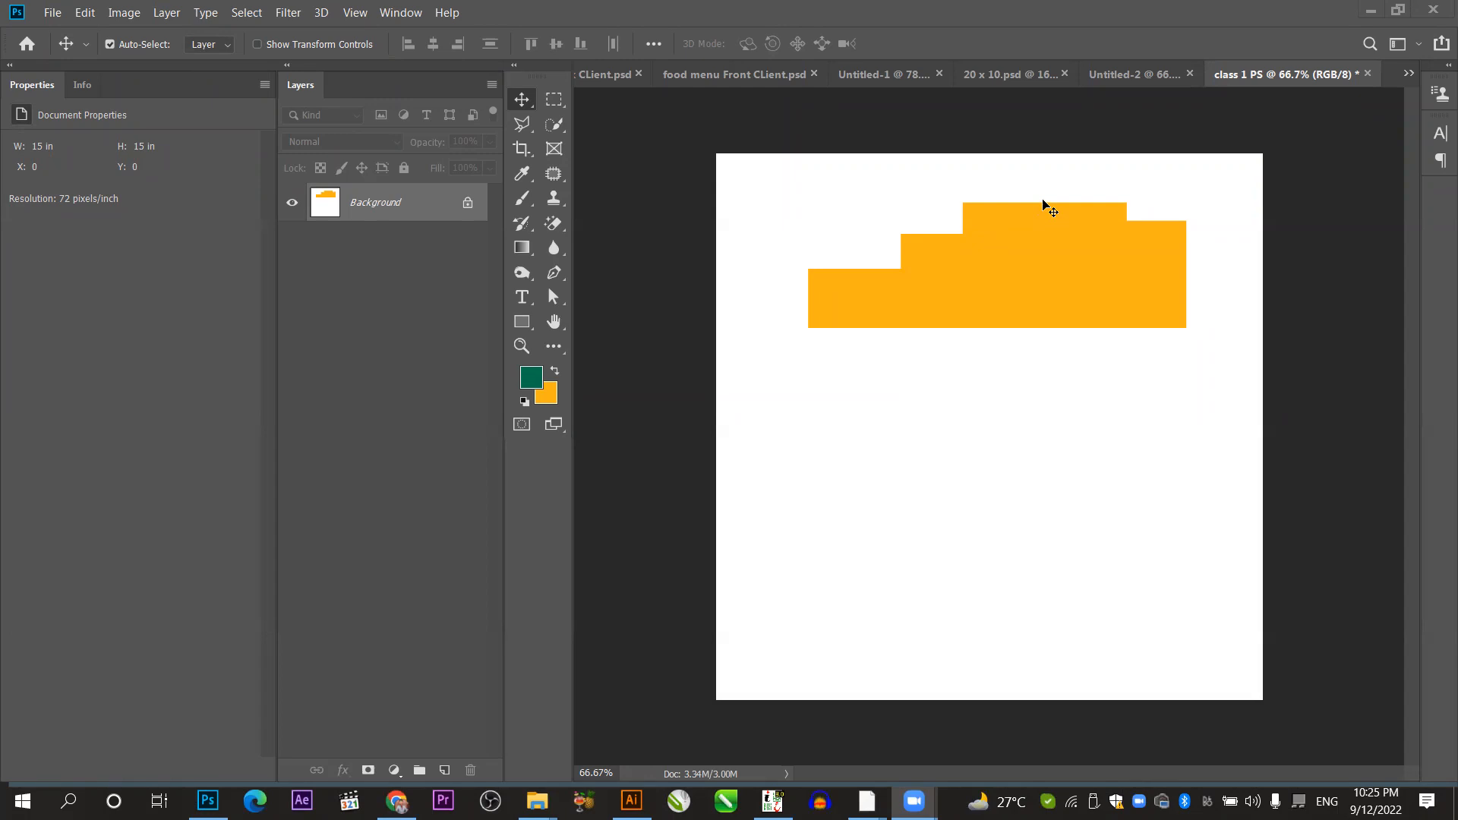
pyautogui.press('ctrl')
# Try to move the orange shape on the locked Background layer, and decline converting it to a normal layer.
pyautogui.moveTo(959, 283); pyautogui.dragTo(1178, 214)
pyautogui.click(942, 357)
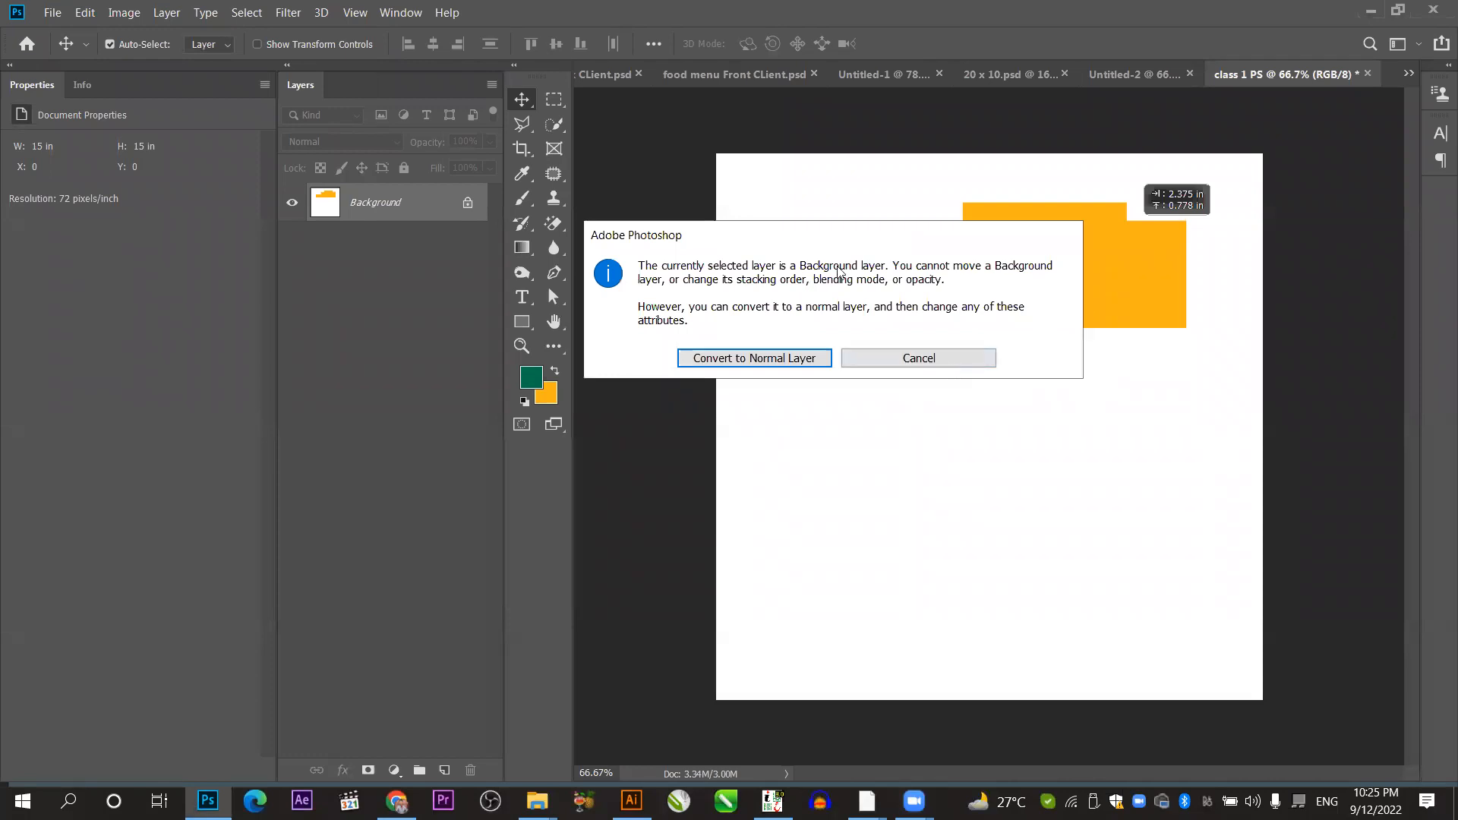
pyautogui.click(912, 362)
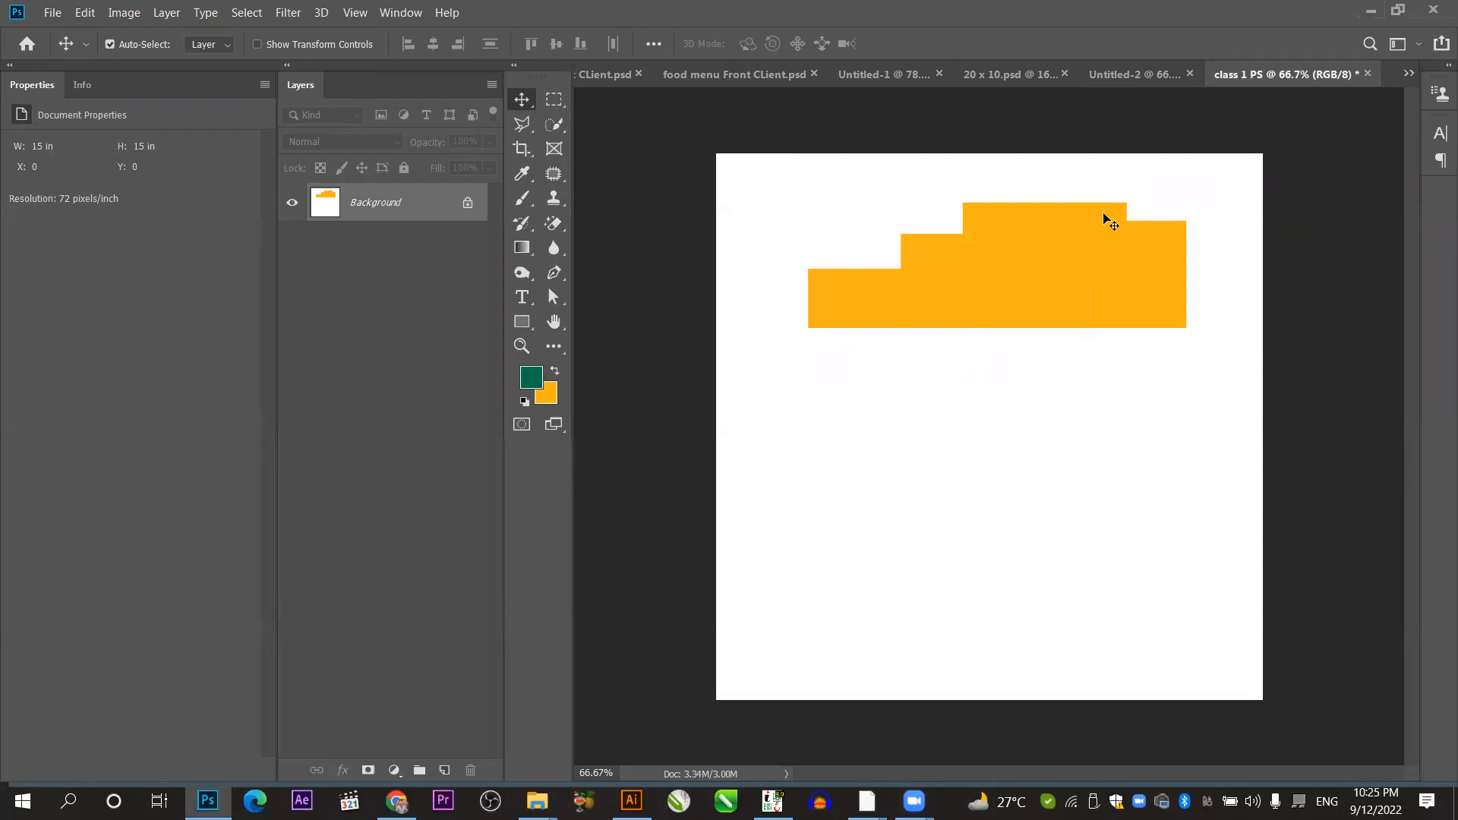
pyautogui.moveTo(1074, 218); pyautogui.dragTo(1190, 241)
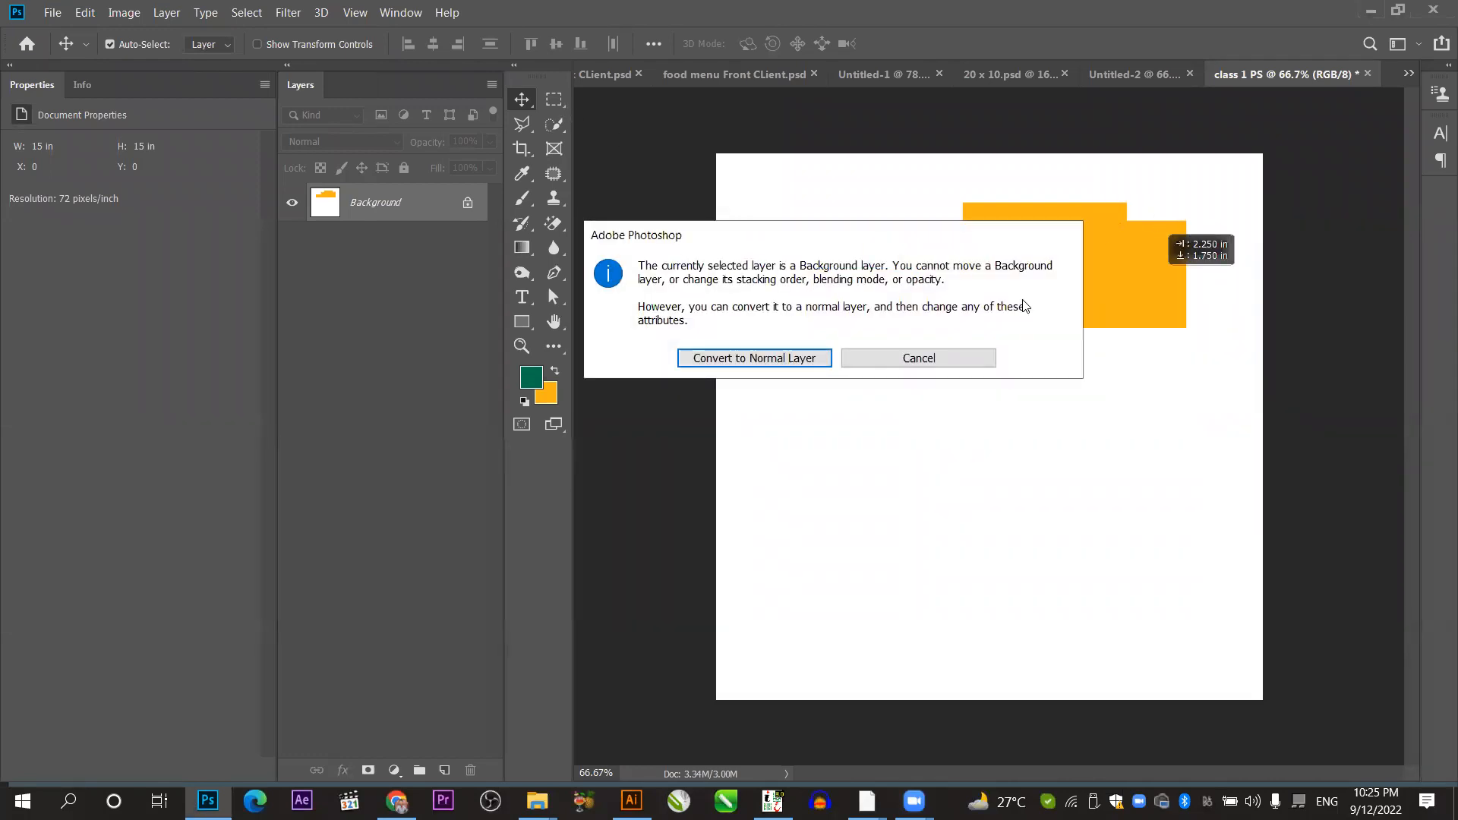
pyautogui.click(946, 353)
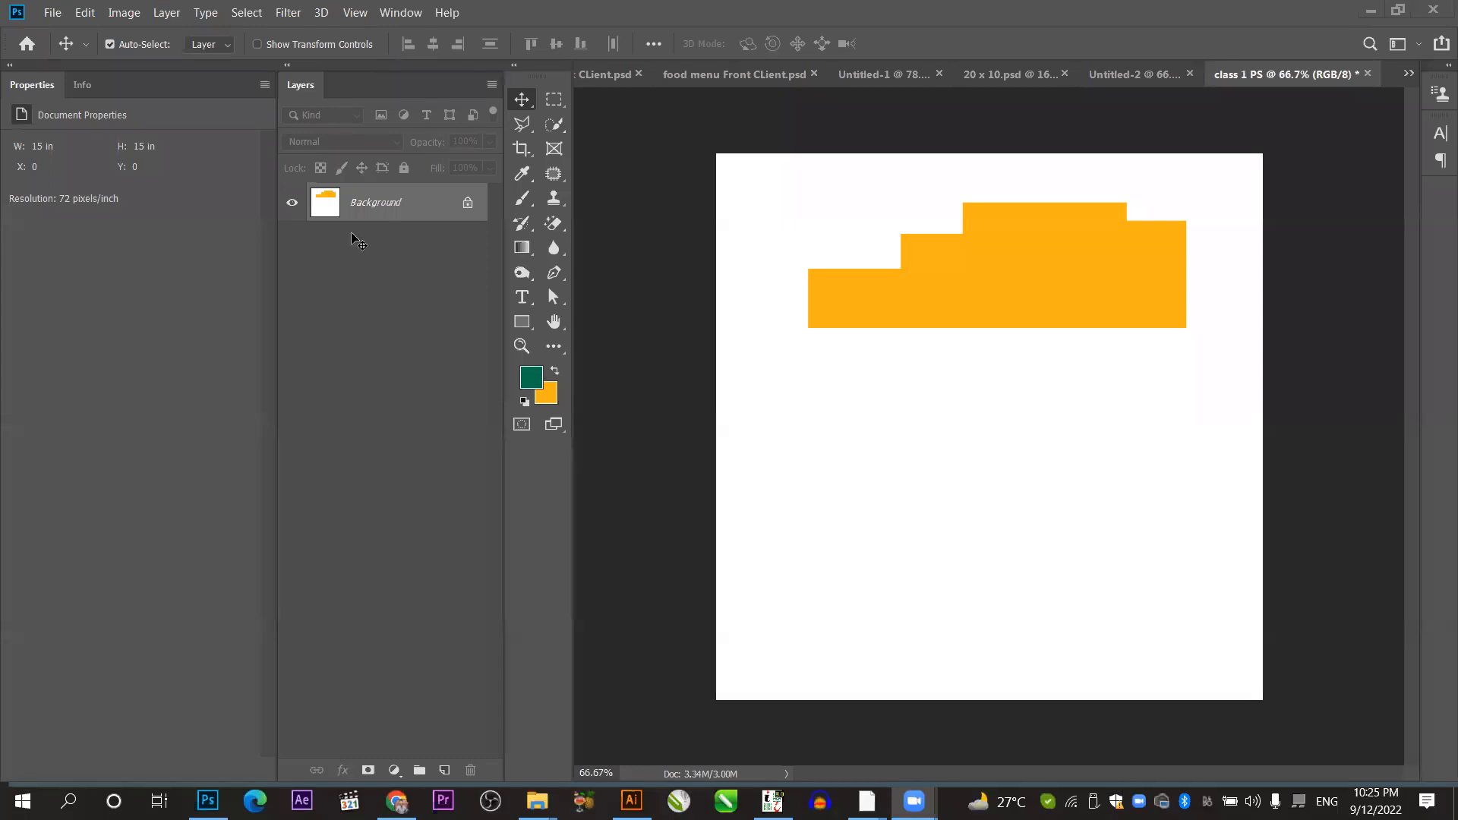
# Unlock the Background layer and move it slightly, and undo back to the unfilled stepped selection.
pyautogui.click(468, 202)
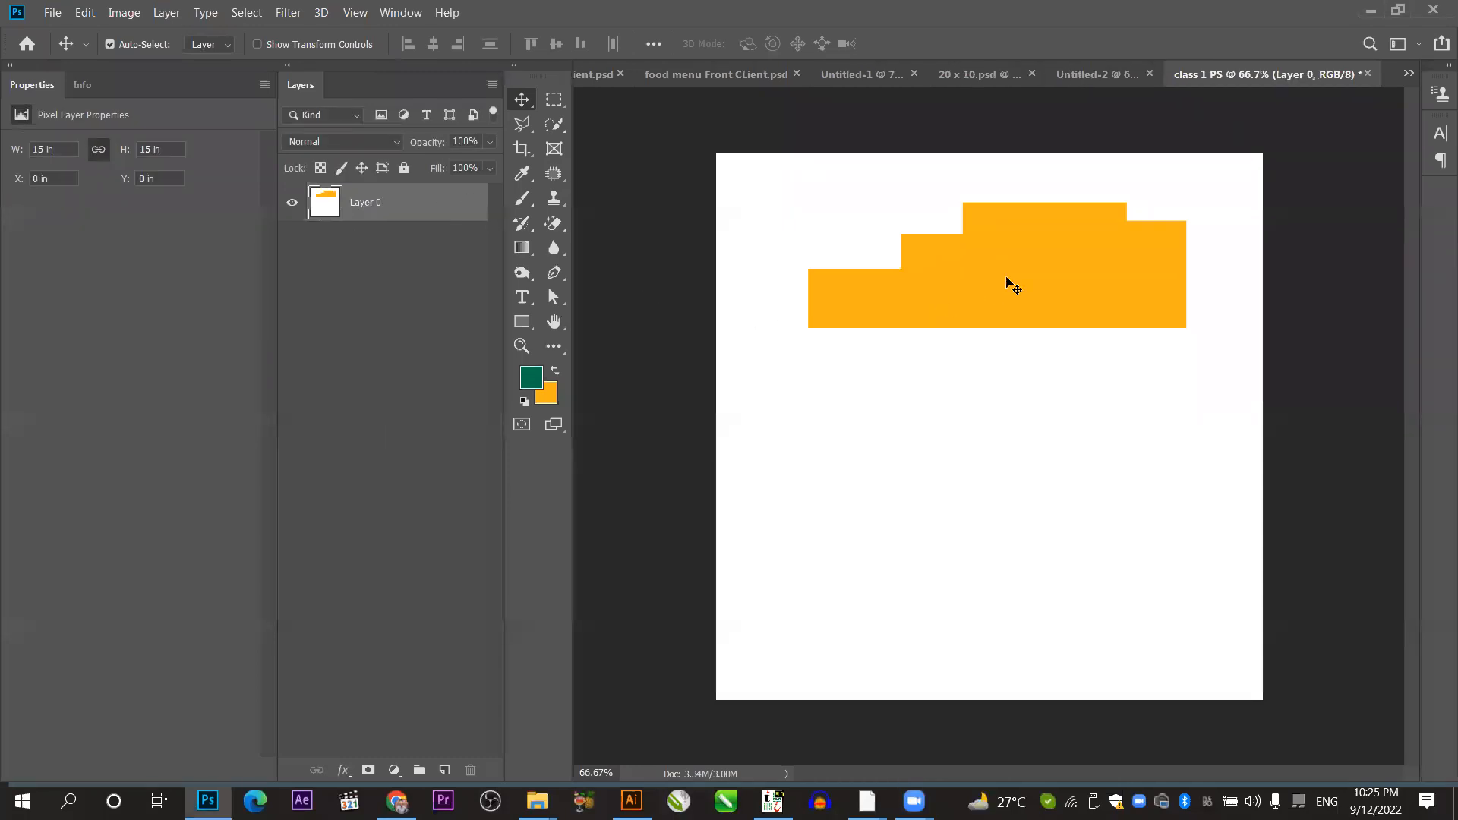
pyautogui.moveTo(1003, 285); pyautogui.dragTo(950, 293)
pyautogui.hotkey('ctrl', 'z')
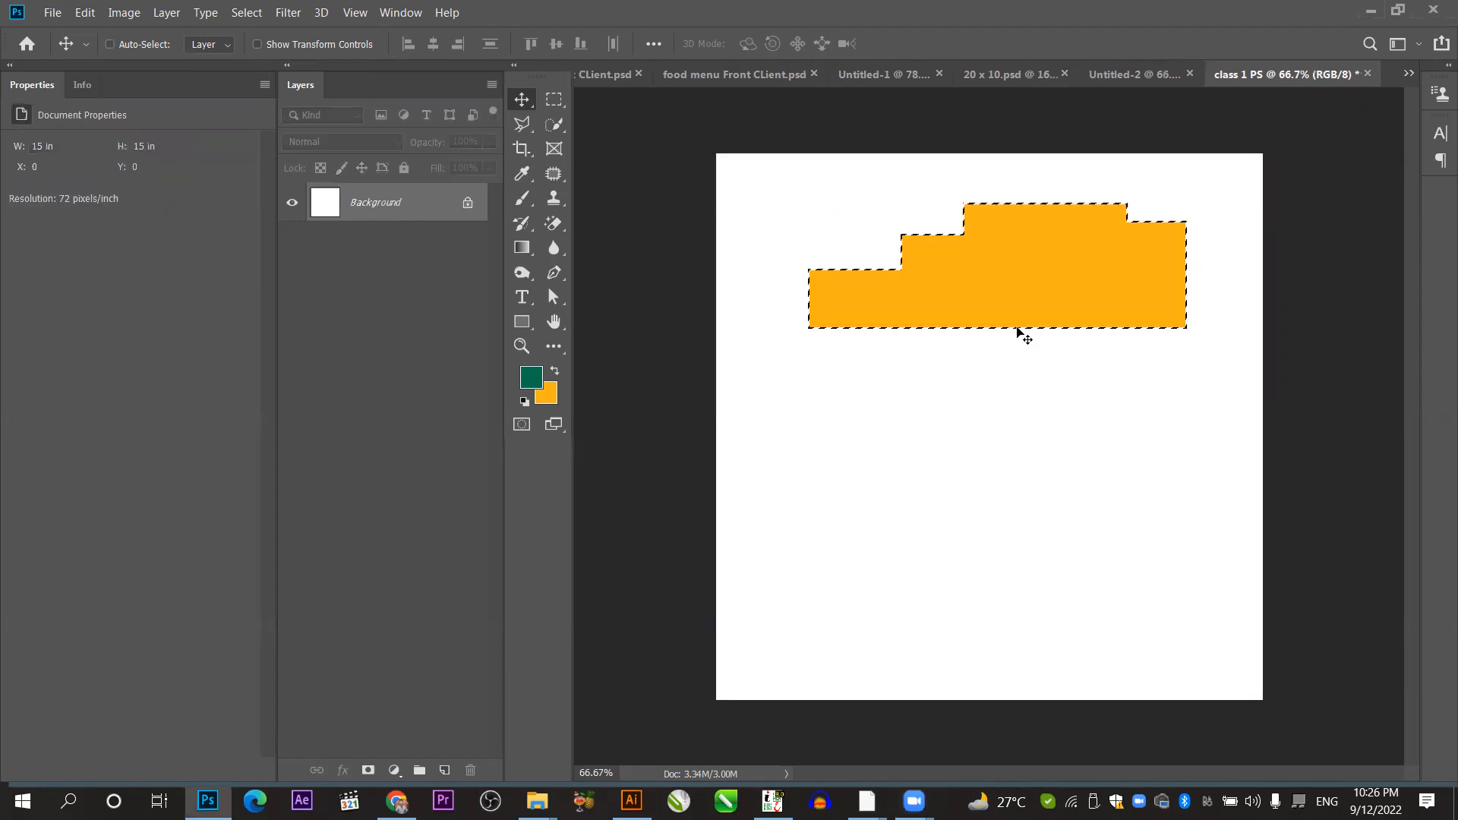
pyautogui.hotkey('ctrl', 'z')
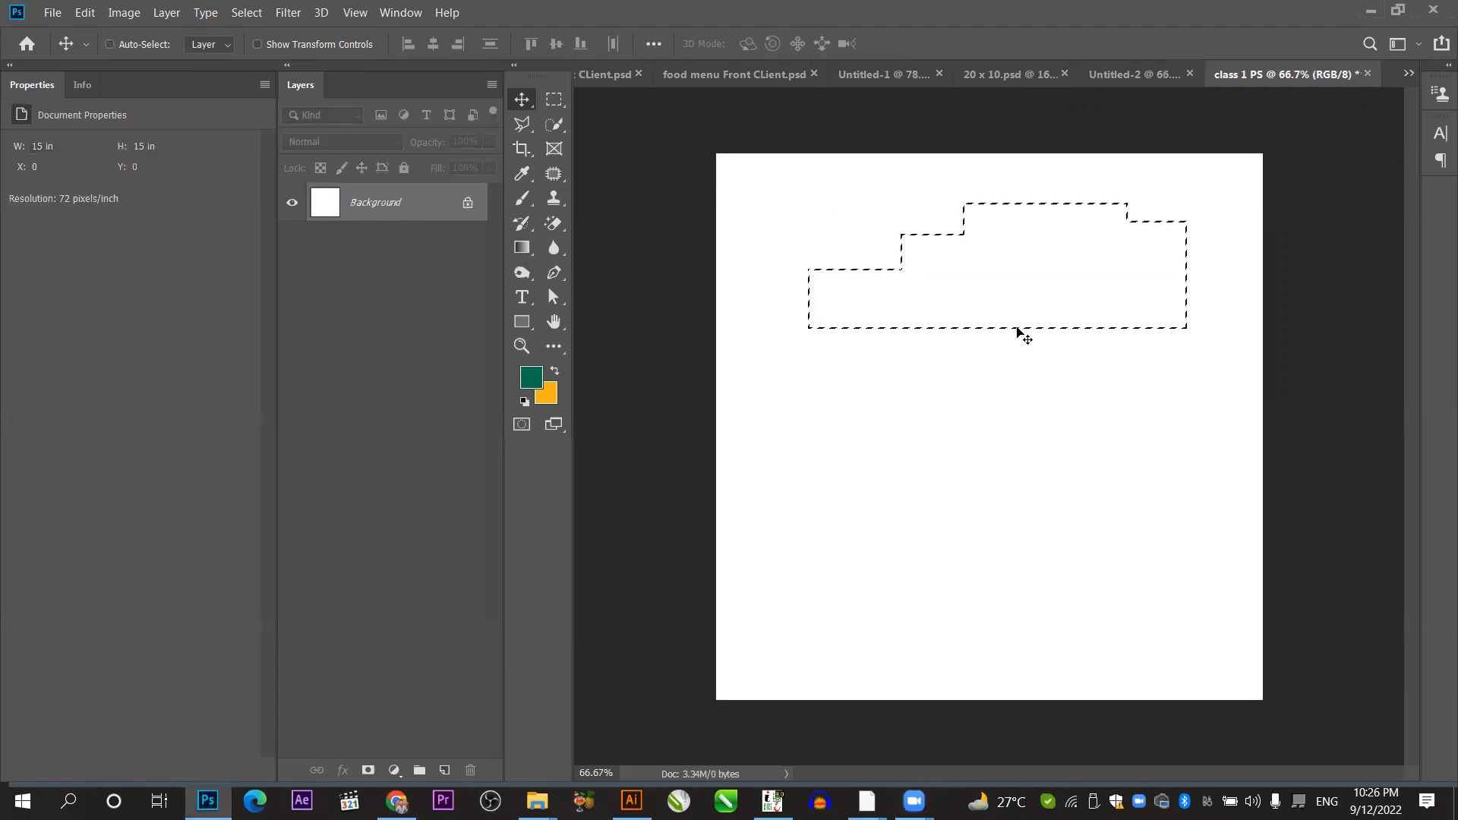
# Fill the stepped selection with the green foreground colour on a new layer, deselect it, and move the shape down to about X 2.81, Y 5.28 in.
pyautogui.hotkey('ctrl', 'd')
pyautogui.press('ctrl')
pyautogui.hotkey('ctrl', 'shift', 'd')
pyautogui.click(446, 770)
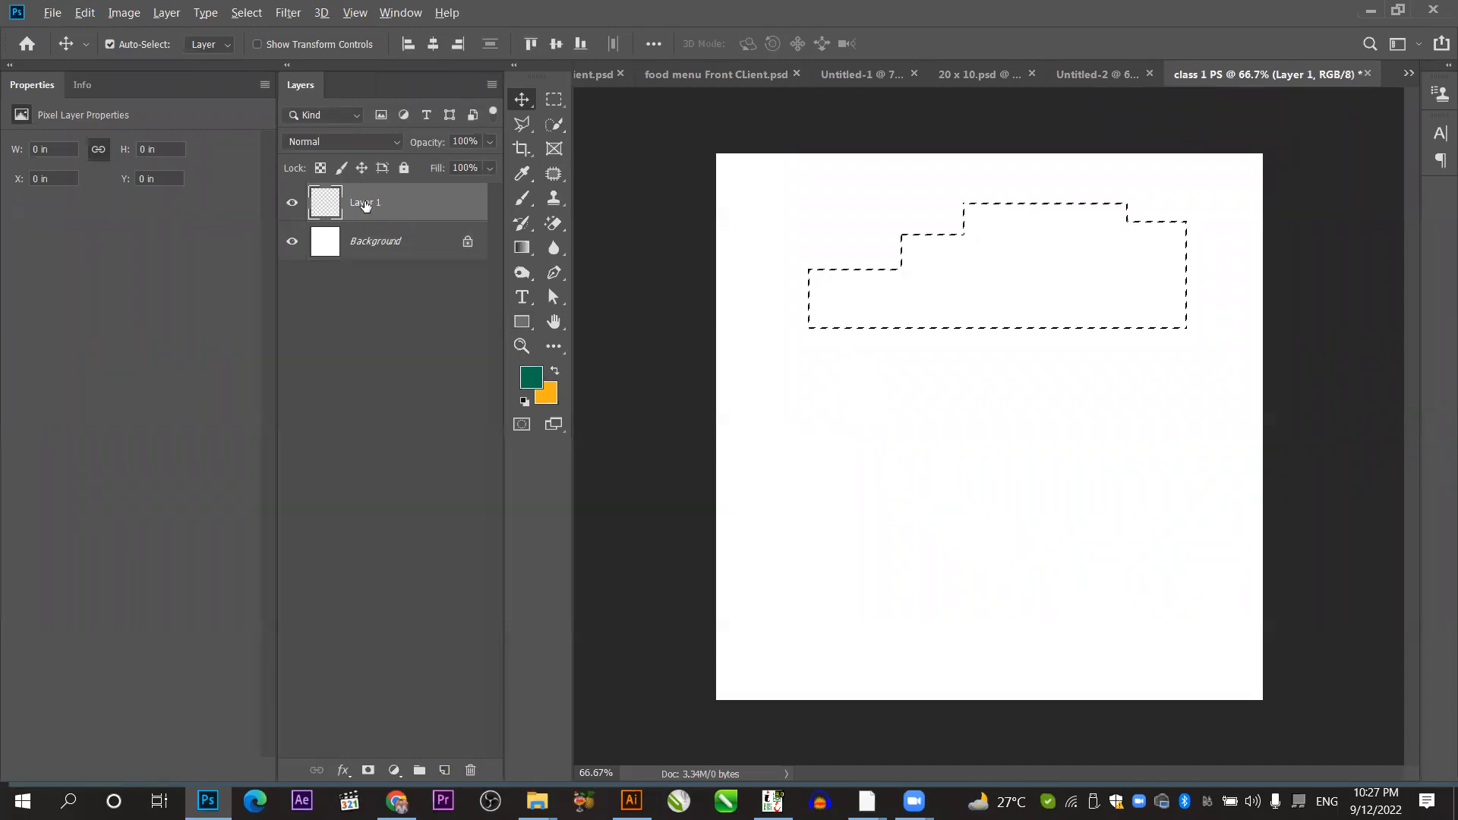
pyautogui.hotkey('alt', 'BackSpace')
pyautogui.press('ctrl')
pyautogui.hotkey('ctrl', 'd')
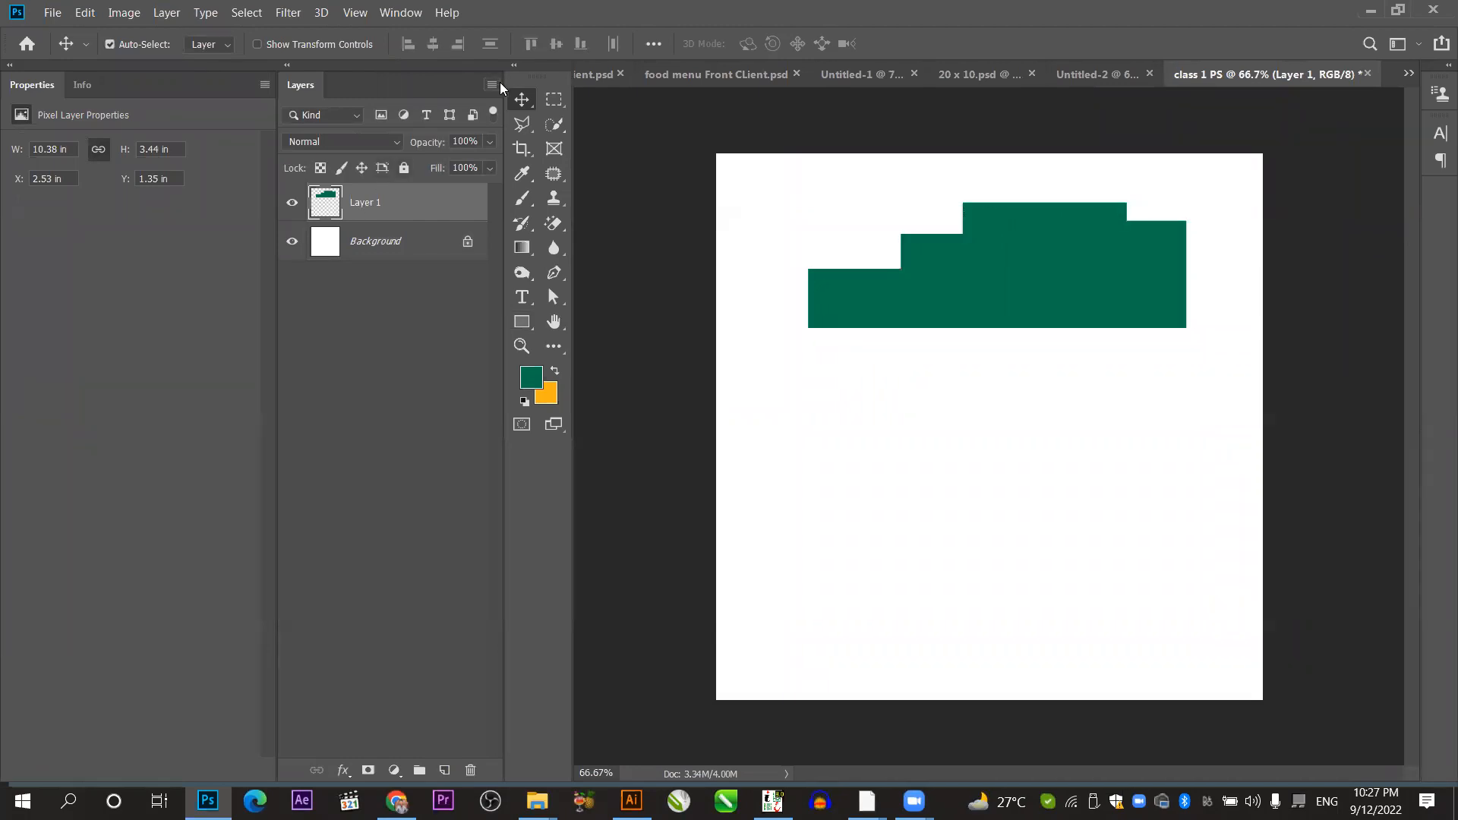
pyautogui.moveTo(1064, 289); pyautogui.dragTo(1063, 427)
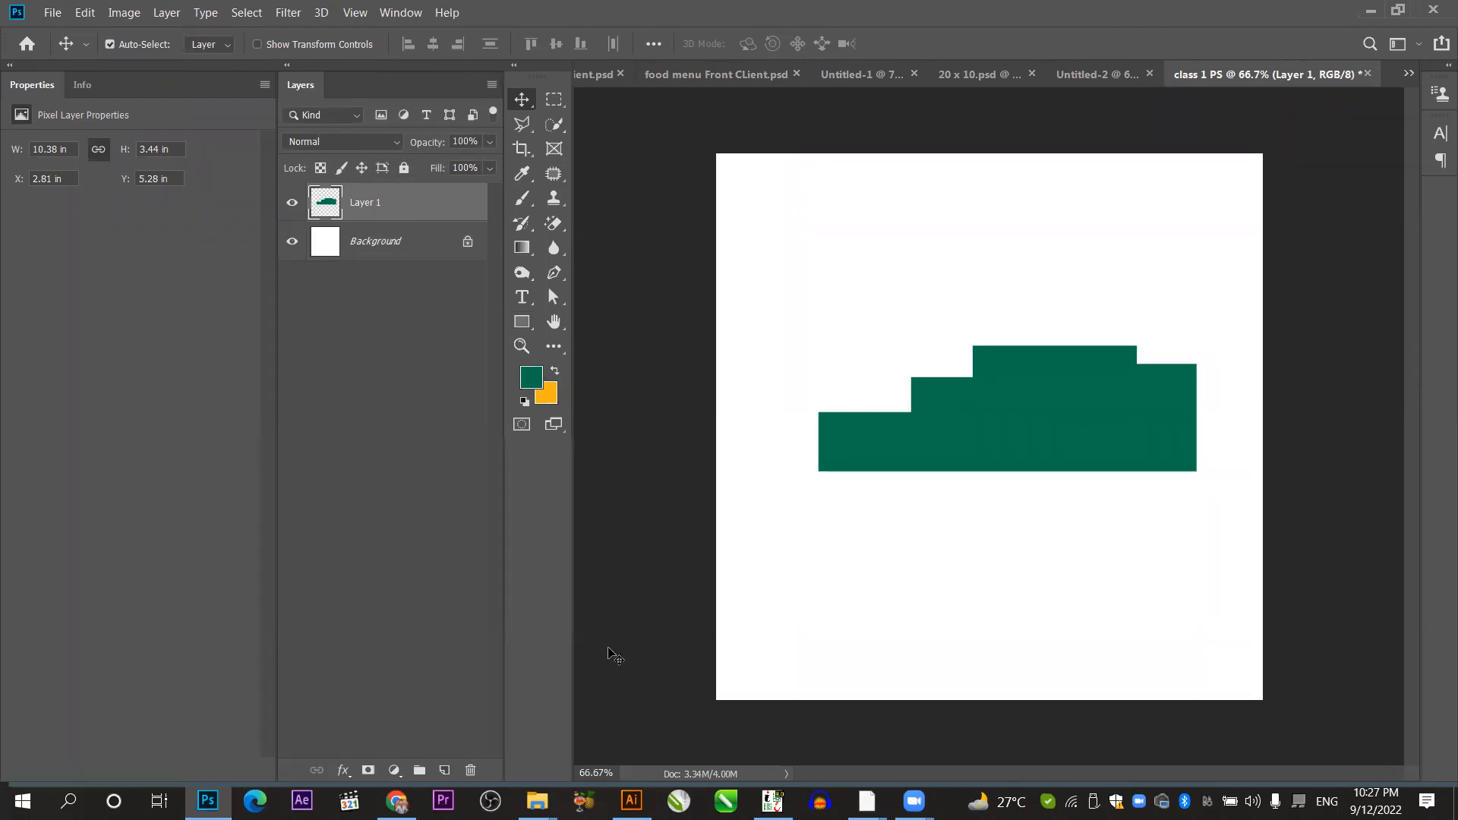
# On another new layer, make a rectangular selection with a 30 px feather near the canvas's upper-left corner, fill it with orange and deselect it.
pyautogui.click(444, 769)
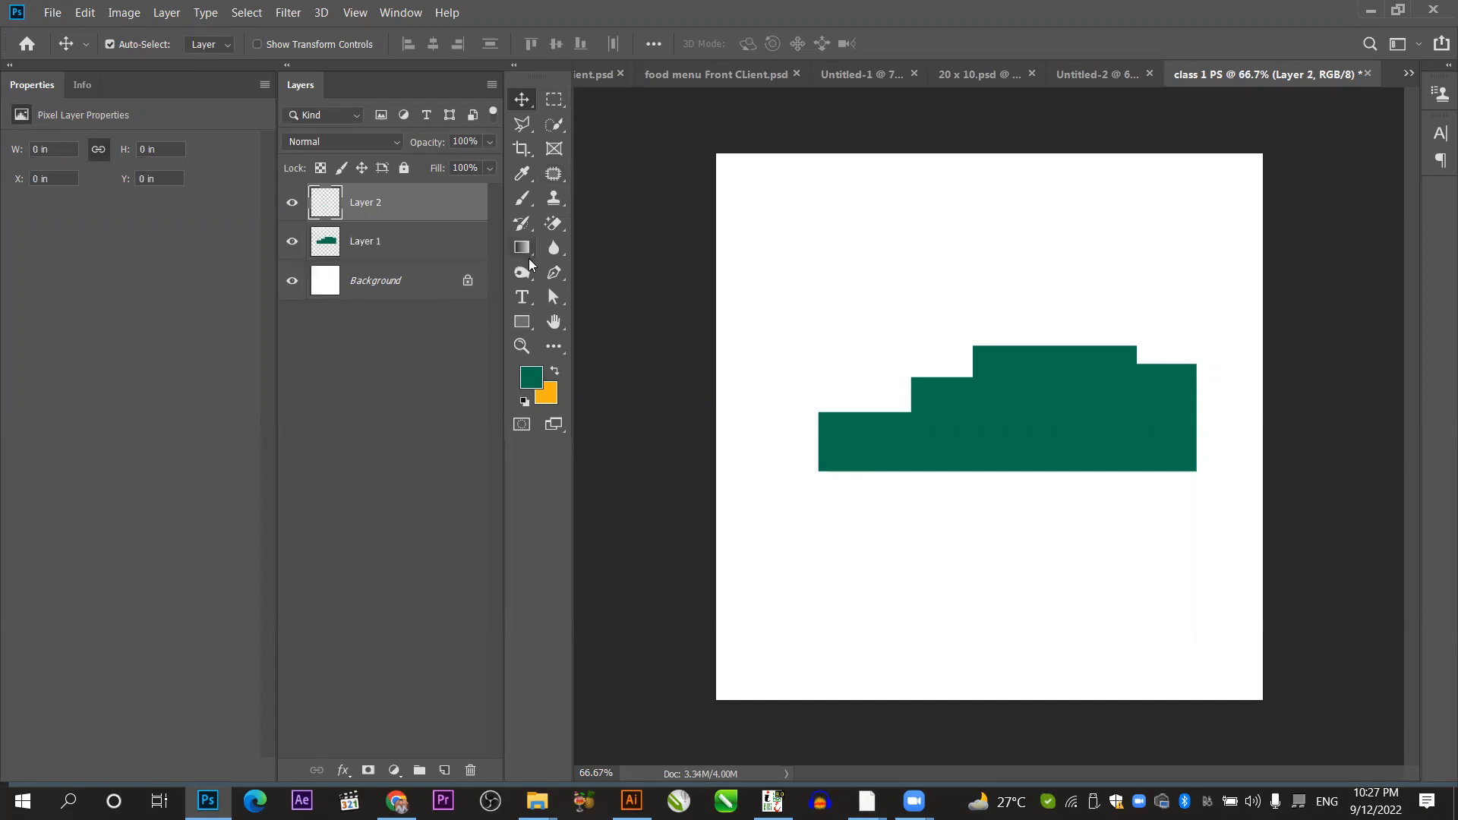
pyautogui.click(548, 101)
pyautogui.click(600, 100)
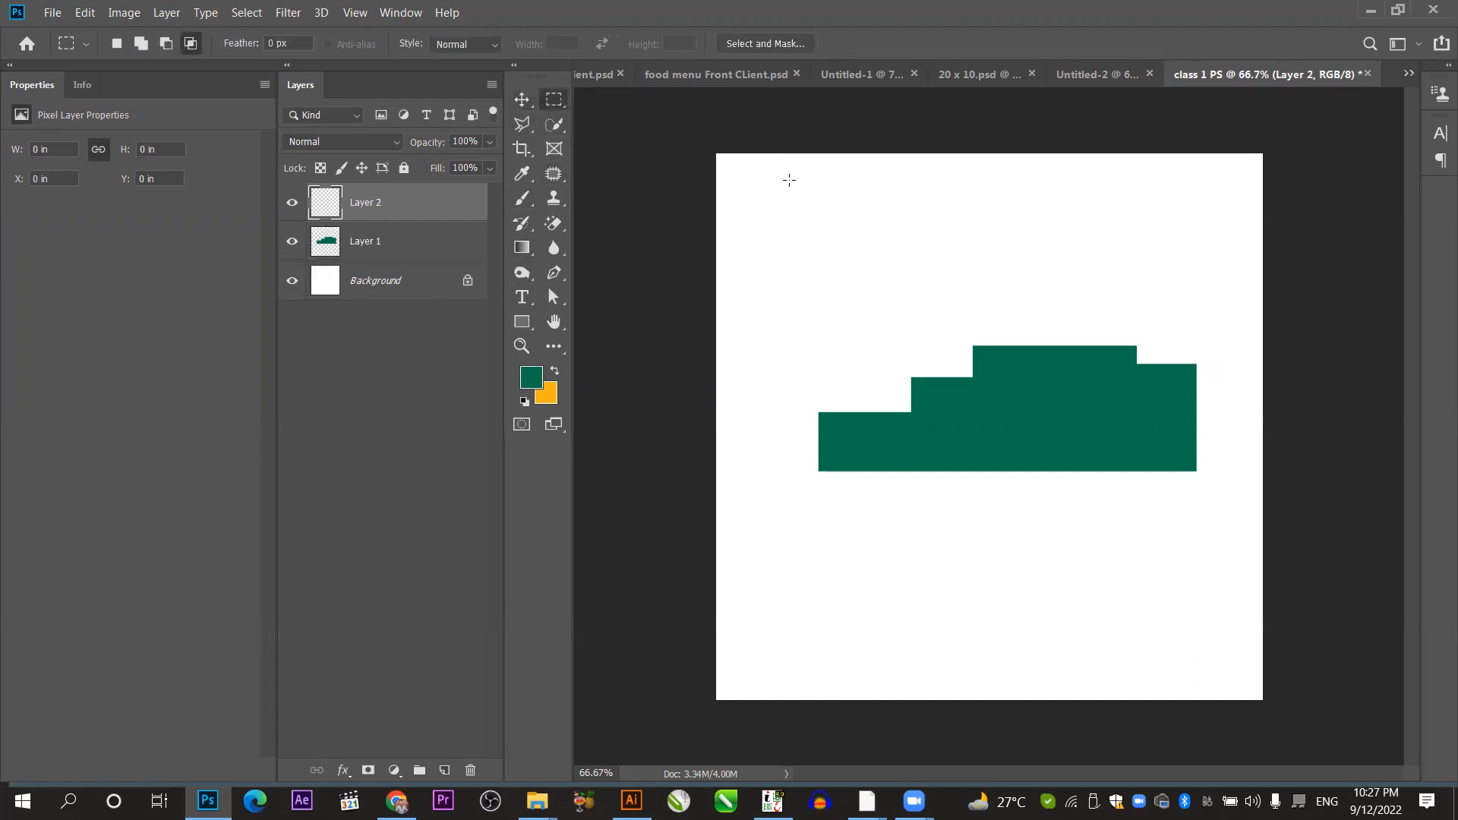
pyautogui.click(299, 42)
pyautogui.write('30')
pyautogui.press('Return')
pyautogui.moveTo(792, 191); pyautogui.dragTo(944, 320)
pyautogui.hotkey('ctrl', 'BackSpace')
pyautogui.hotkey('ctrl', 'd')
# Move the green shape slightly left and down, and the feathered orange rectangle to about X 0, Y 0.44 in.
pyautogui.click(521, 106)
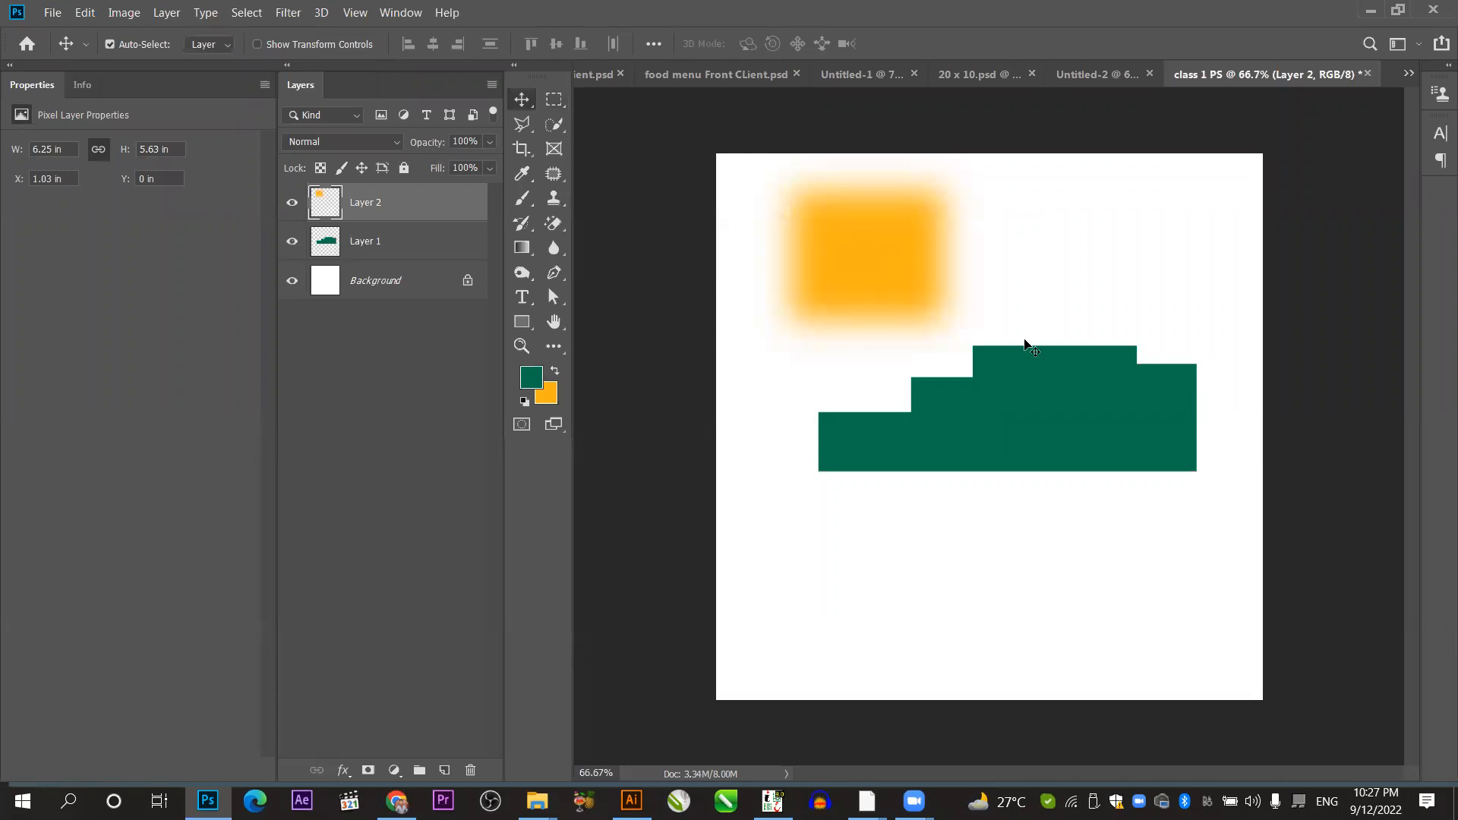
pyautogui.moveTo(1057, 423)
pyautogui.mouseDown()
pyautogui.moveTo(1006, 432)
pyautogui.moveTo(1040, 427)
pyautogui.mouseUp()
pyautogui.moveTo(854, 277); pyautogui.dragTo(879, 293)
pyautogui.moveTo(855, 324); pyautogui.dragTo(811, 300)
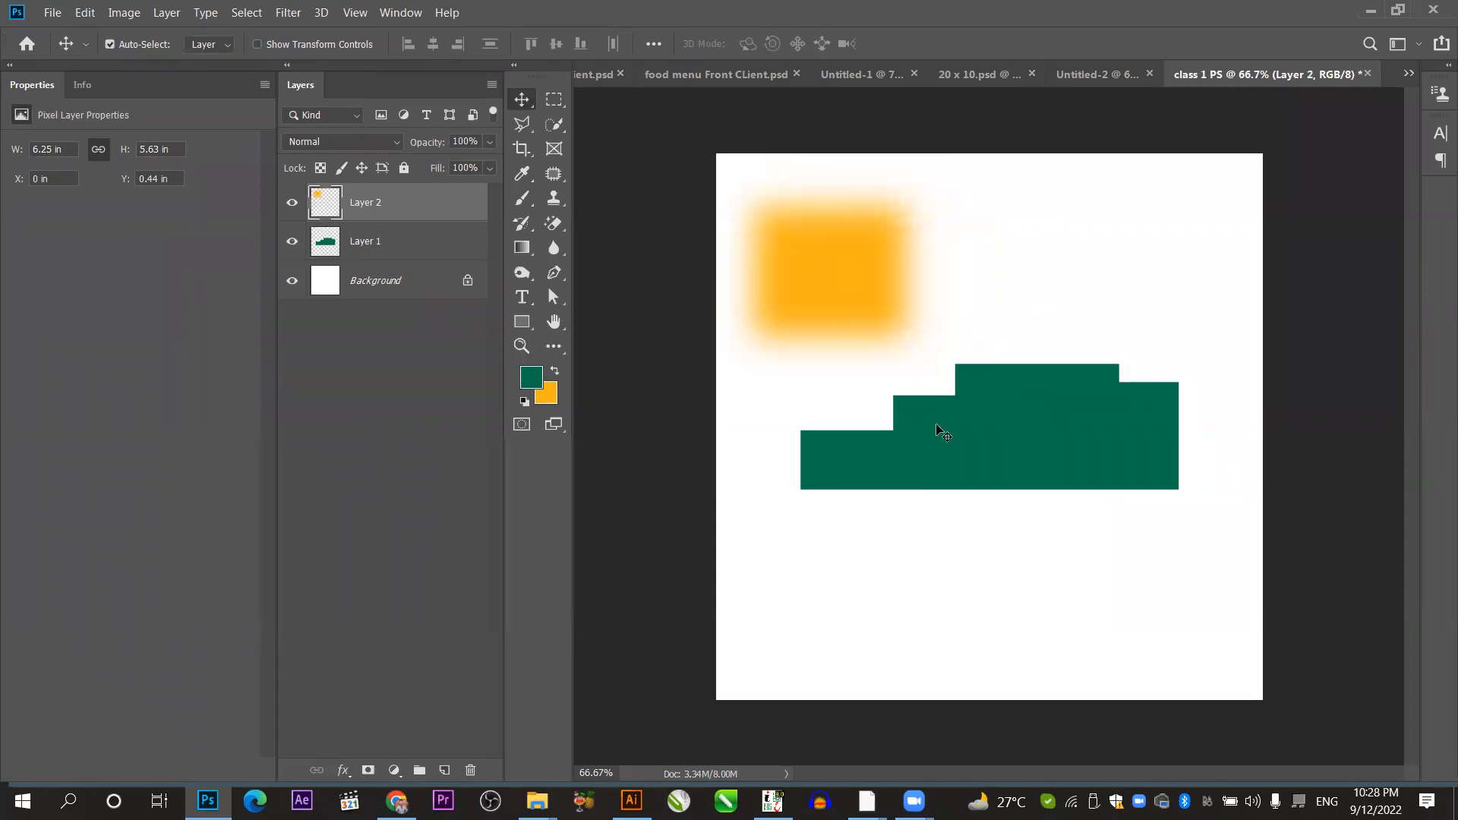
# Move the feathered orange rectangle to about X 0.9, Y -0.26 in, and set the marquee feather to 0 px.
pyautogui.moveTo(824, 257); pyautogui.dragTo(852, 233)
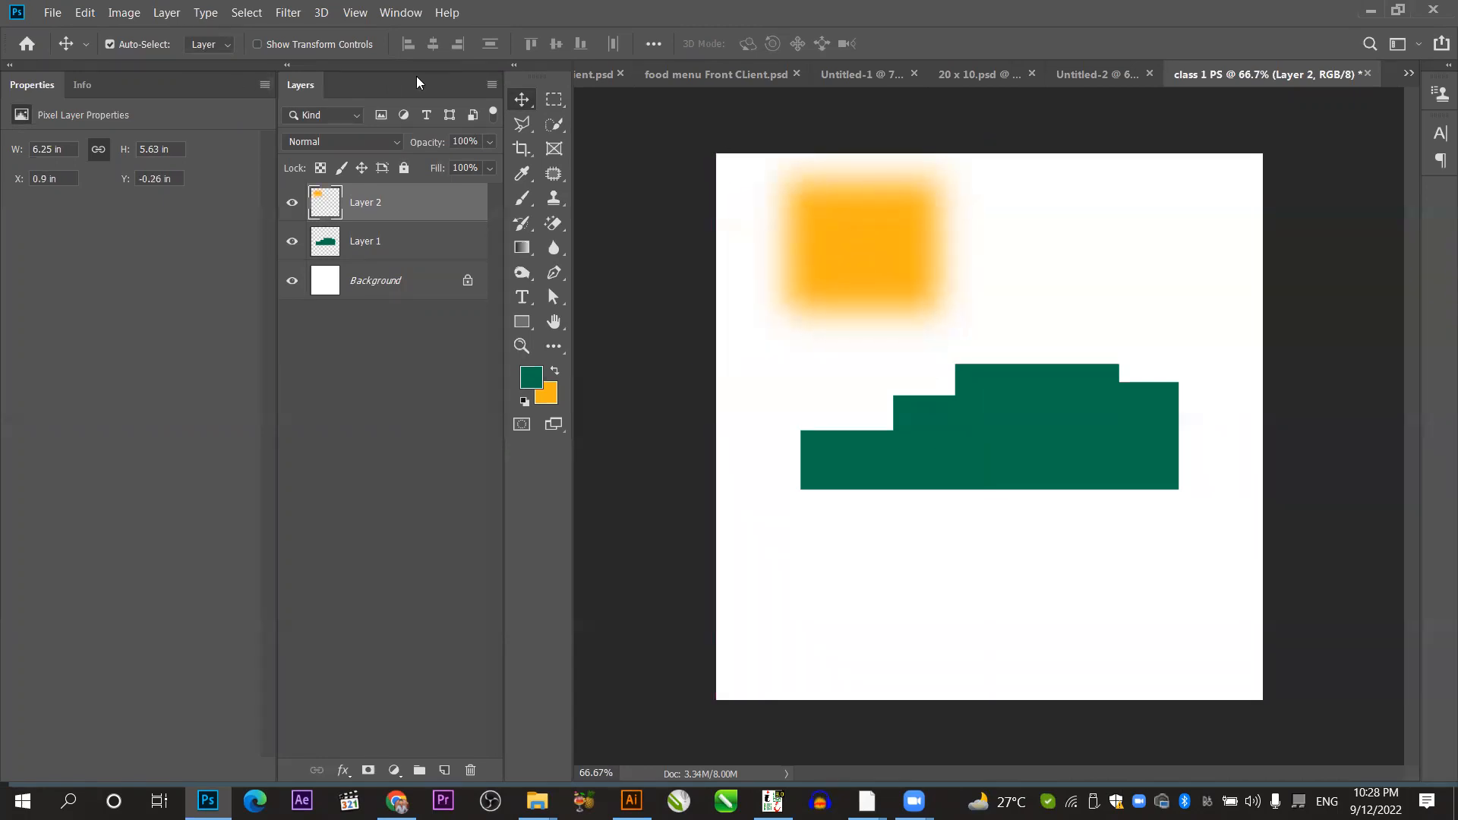
pyautogui.press('m')
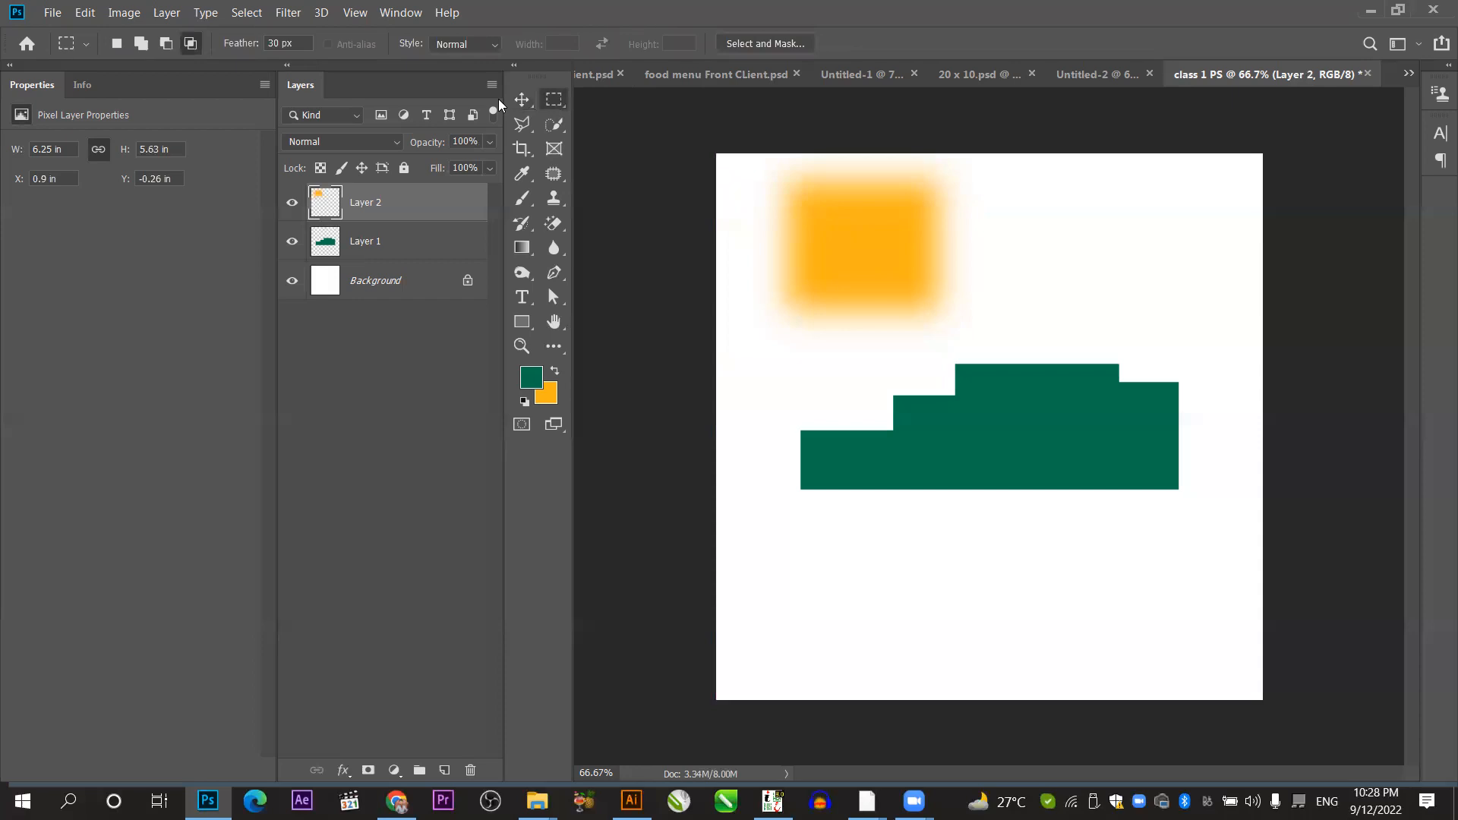
pyautogui.click(296, 44)
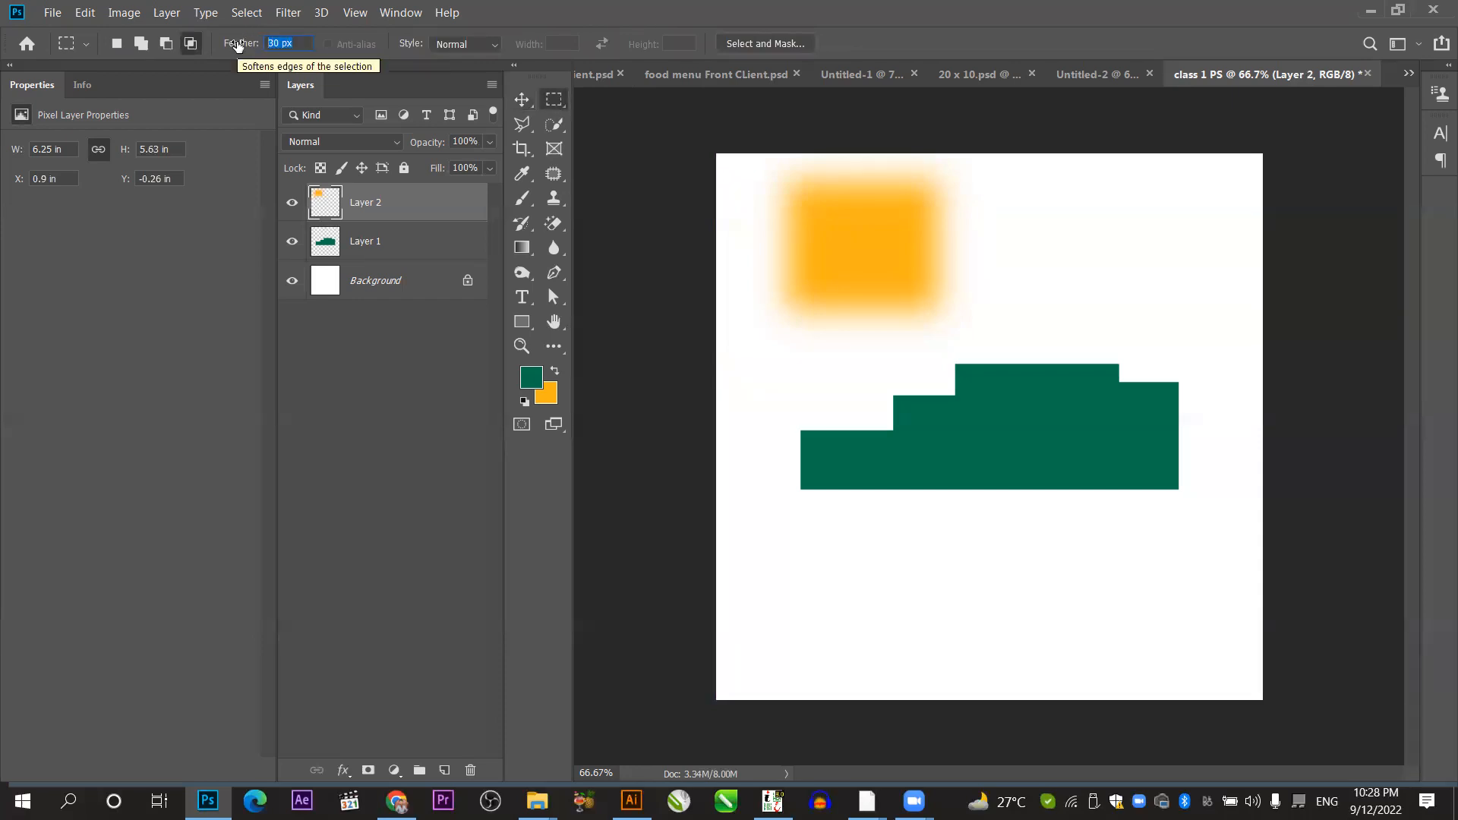
pyautogui.write('0')
pyautogui.press('Return')
# Make a sharp-edged selection about 3.53 by 3.5 in near the canvas's upper-right corner, fill it with orange on a new layer and deselect everything.
pyautogui.moveTo(1117, 209); pyautogui.dragTo(1212, 314)
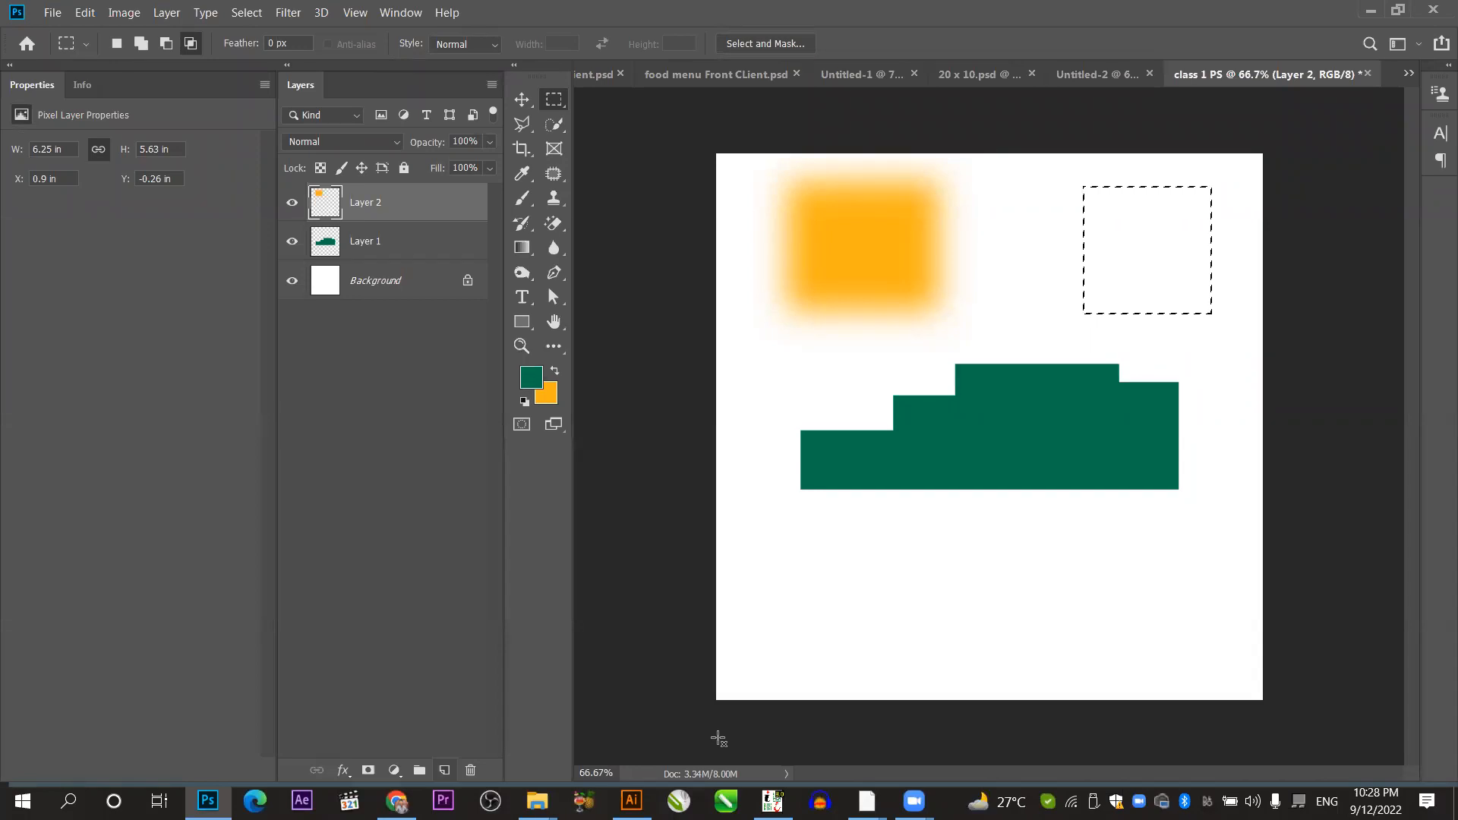
pyautogui.hotkey('ctrl', 'shift', 'alt', 'n')
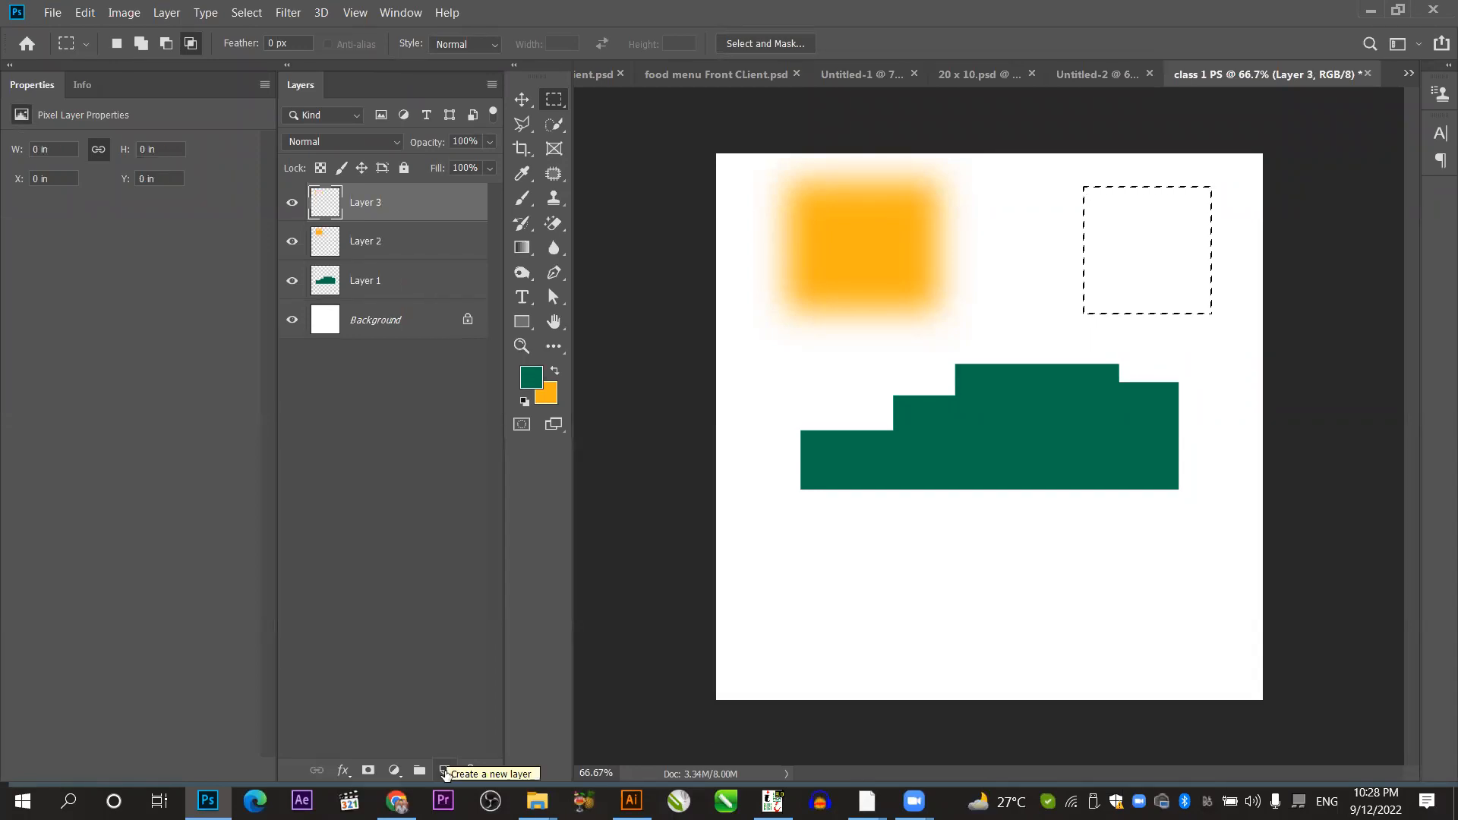
pyautogui.hotkey('ctrl', 'BackSpace')
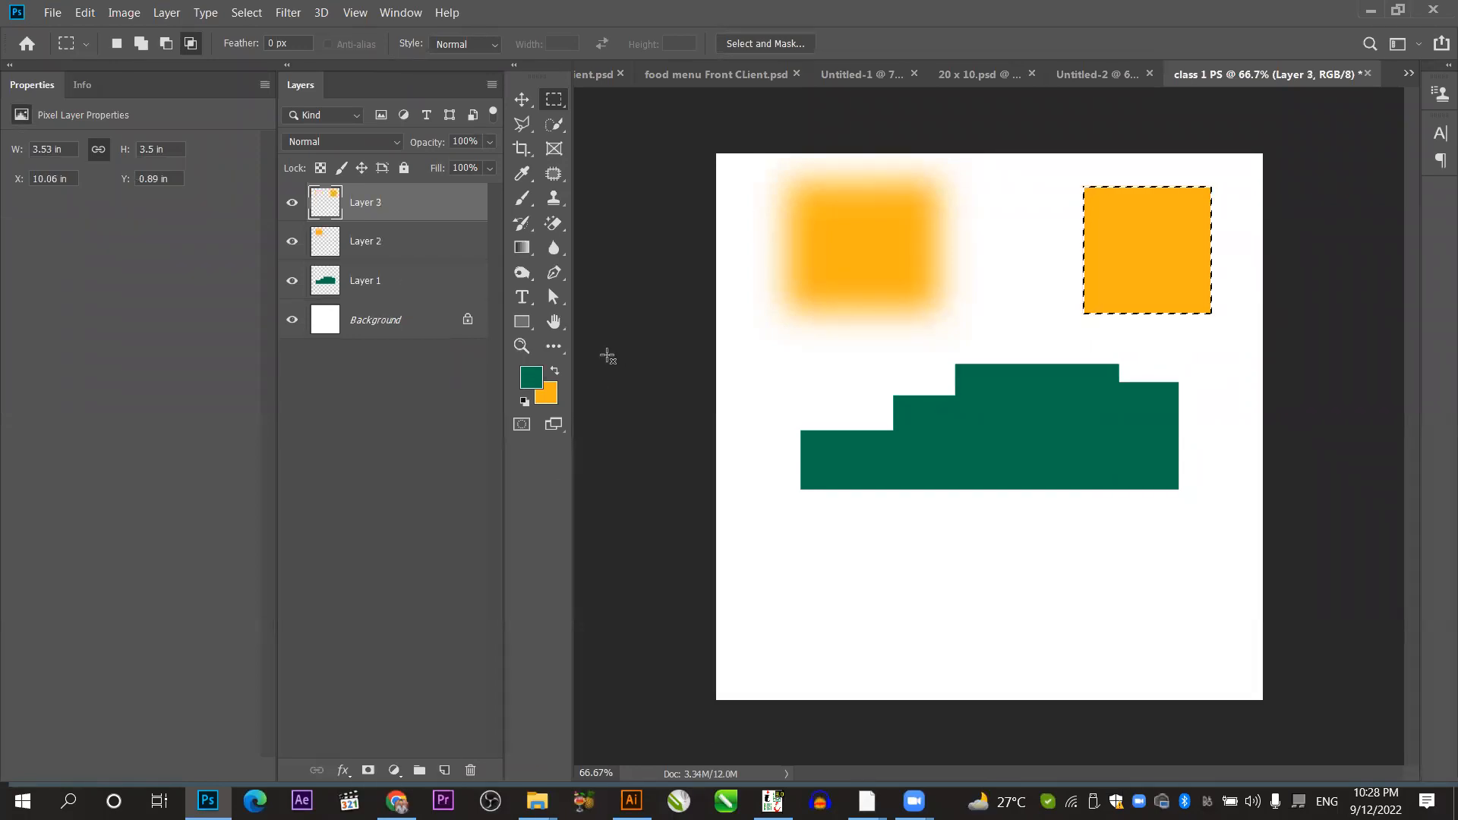
pyautogui.hotkey('ctrl', 'd')
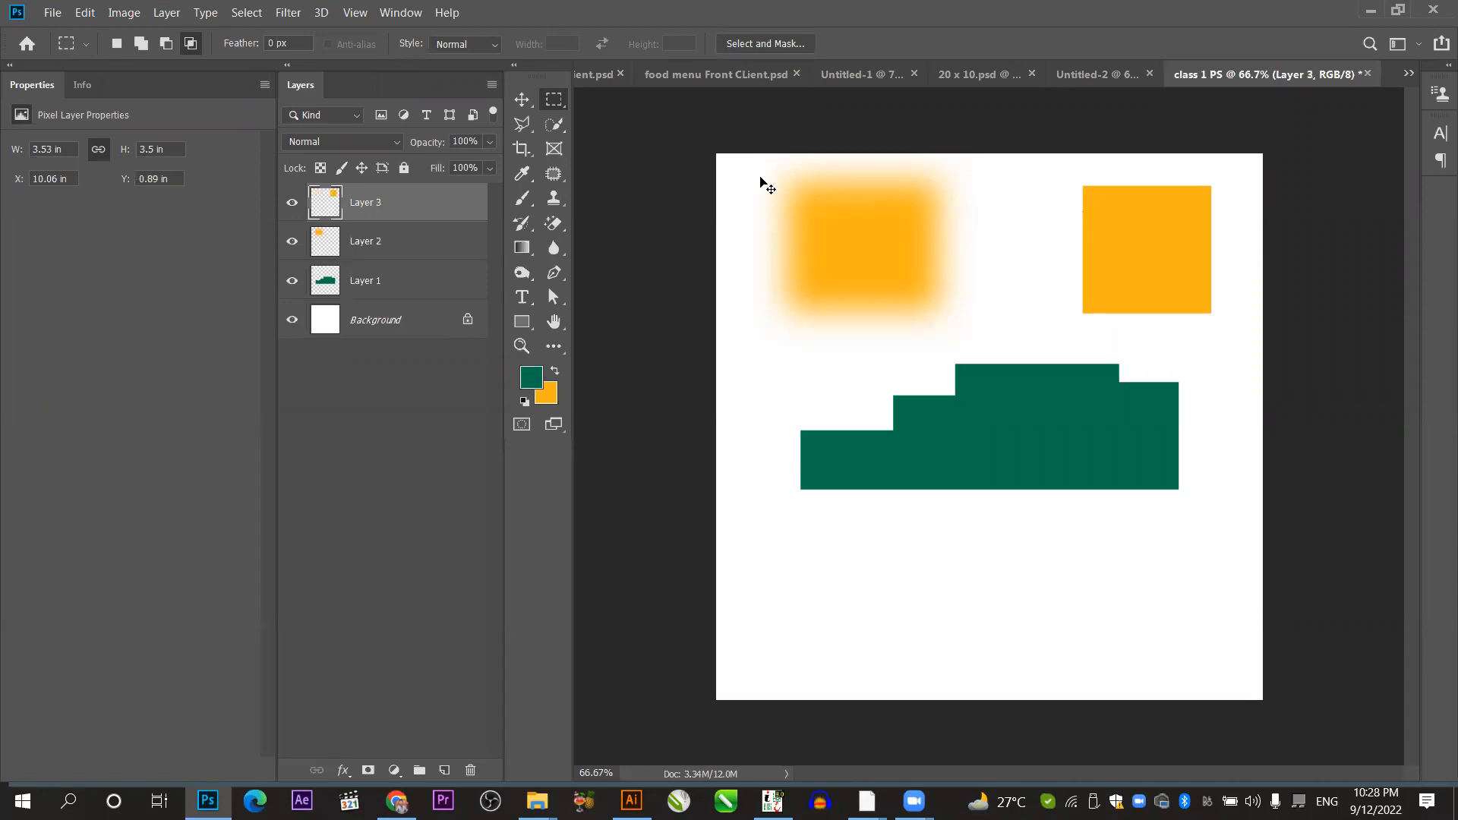
pyautogui.click(519, 102)
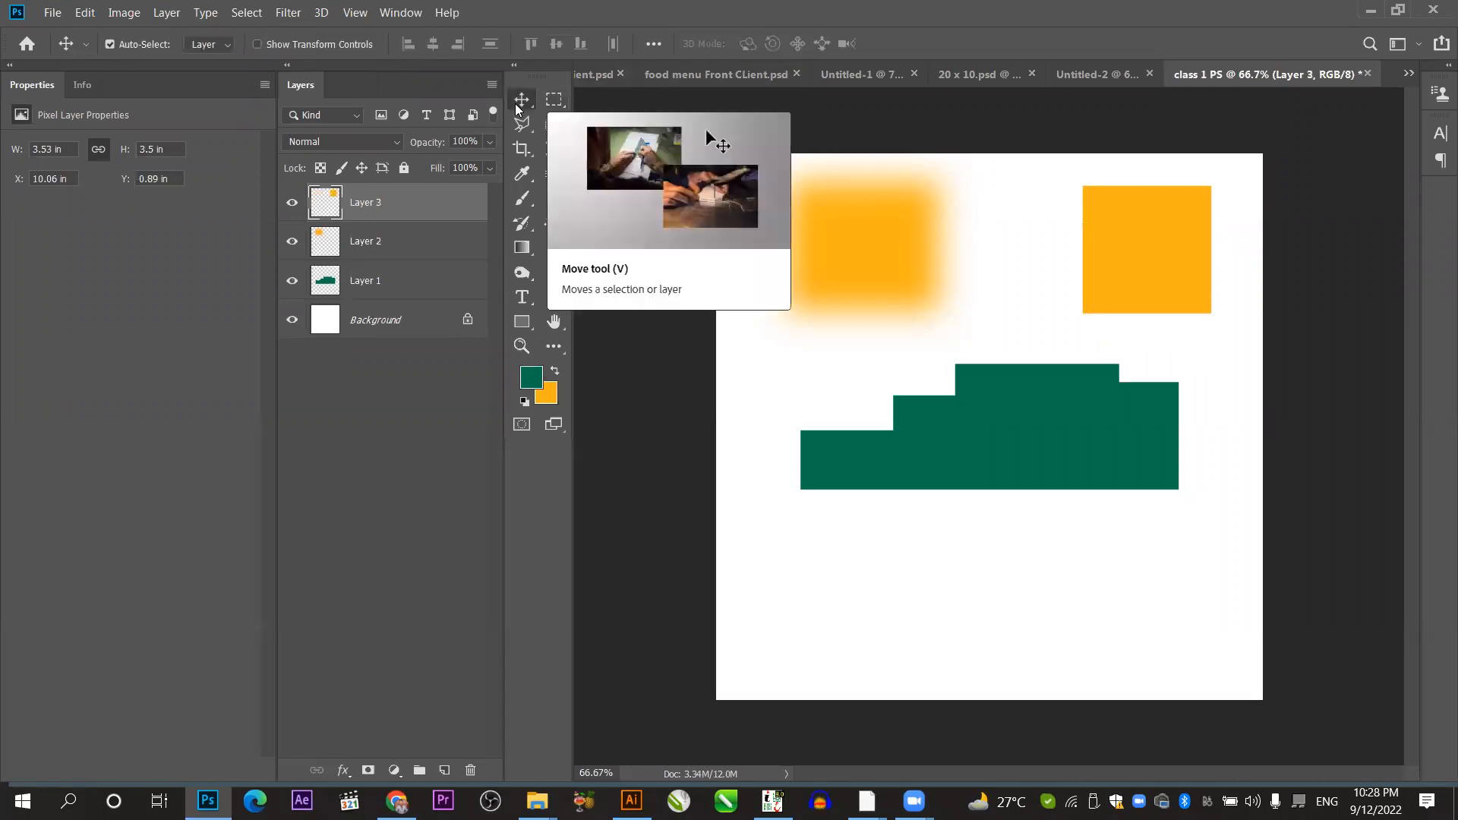
pyautogui.click(1049, 350)
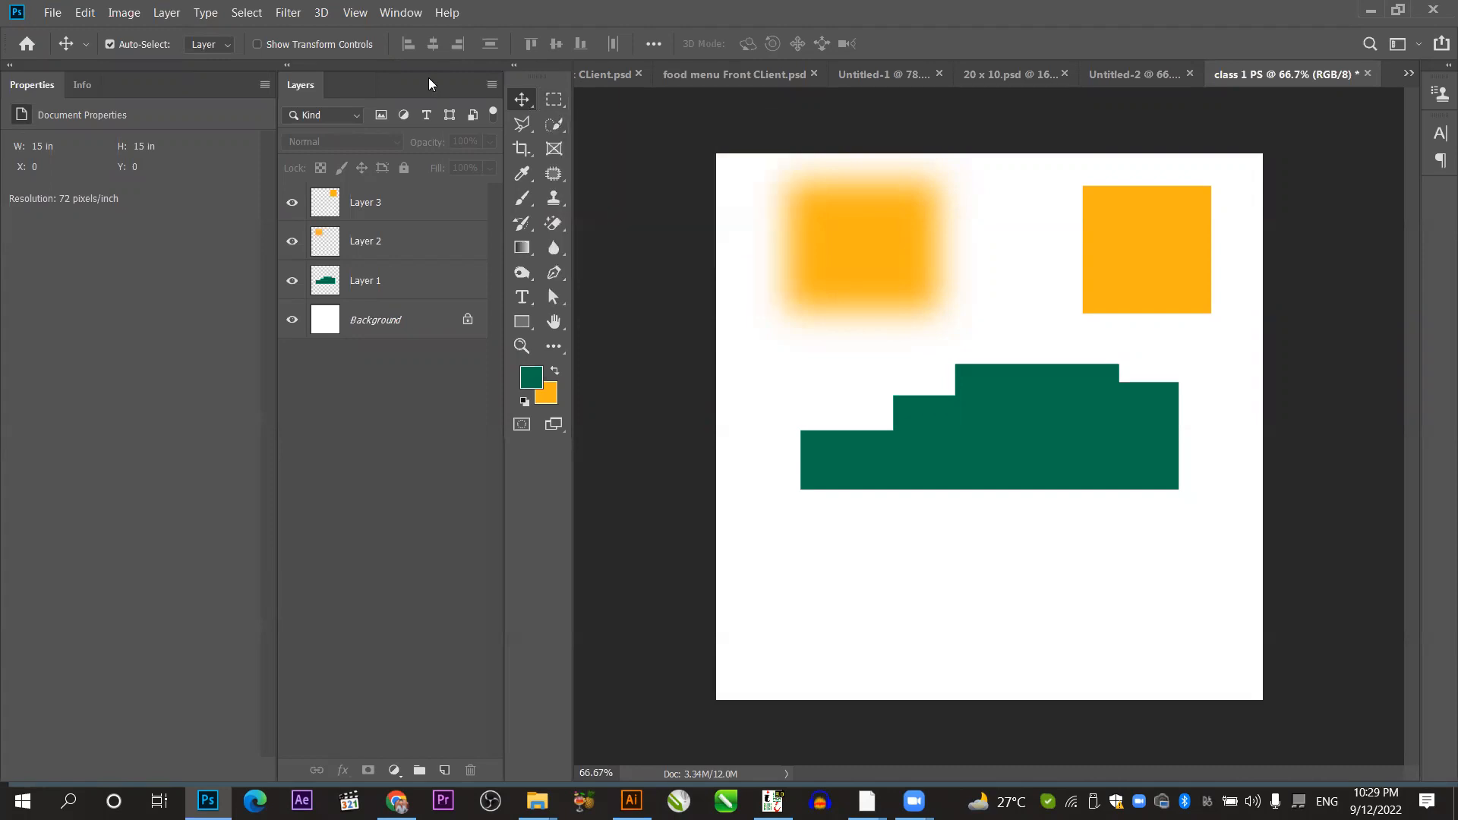
# Draw a rectangular selection between the two orange shapes and cut it down to a small rectangle with Subtract from selection.
pyautogui.click(553, 100)
pyautogui.moveTo(978, 166); pyautogui.dragTo(1000, 272)
pyautogui.click(138, 45)
pyautogui.click(165, 43)
pyautogui.moveTo(1007, 254); pyautogui.dragTo(1059, 203)
pyautogui.moveTo(1065, 154); pyautogui.dragTo(1027, 228)
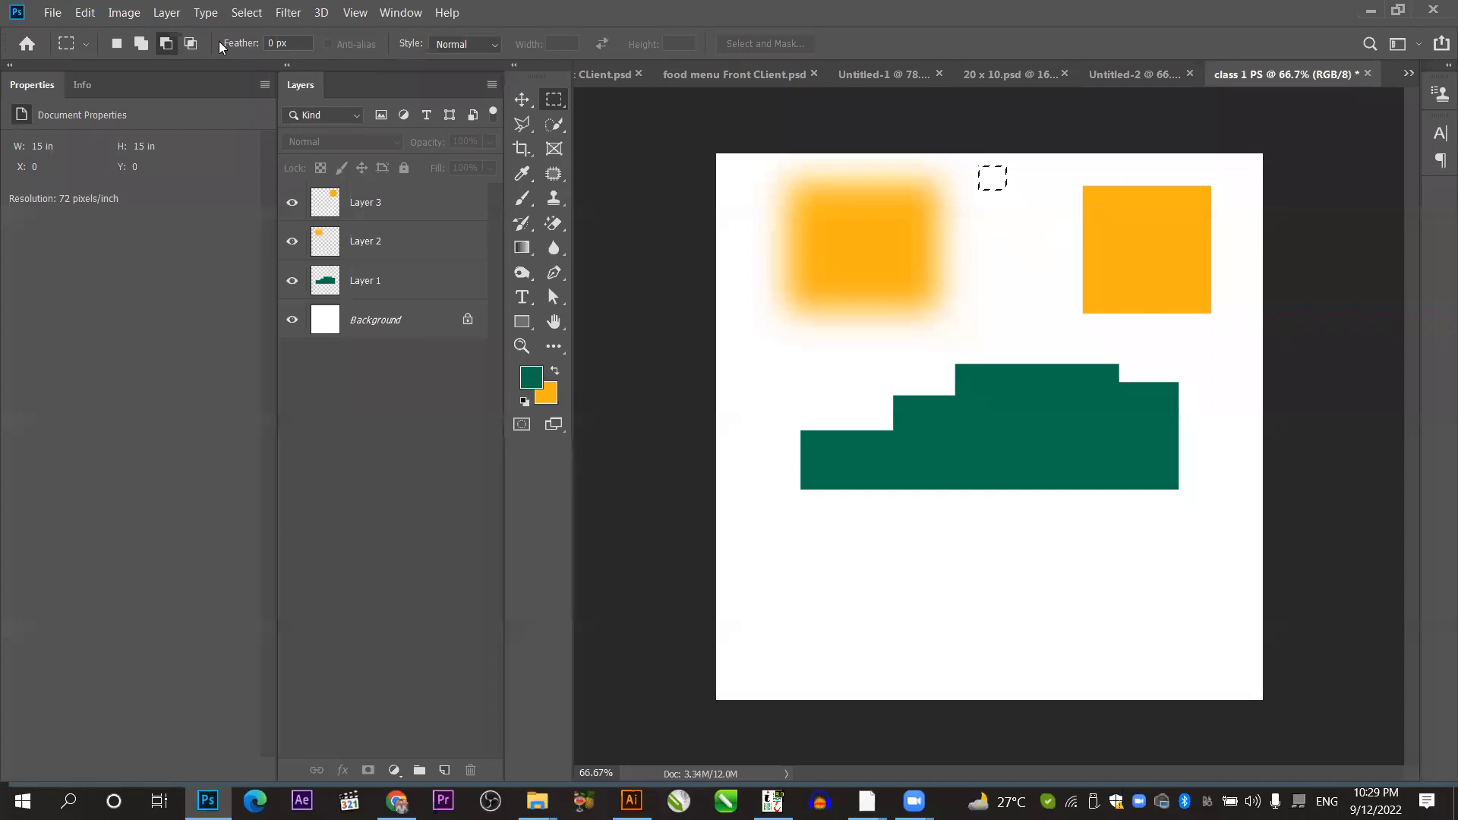
# Intersect the small selection with an overlapping rectangle about 1.72 by 0.68 in.
pyautogui.click(190, 45)
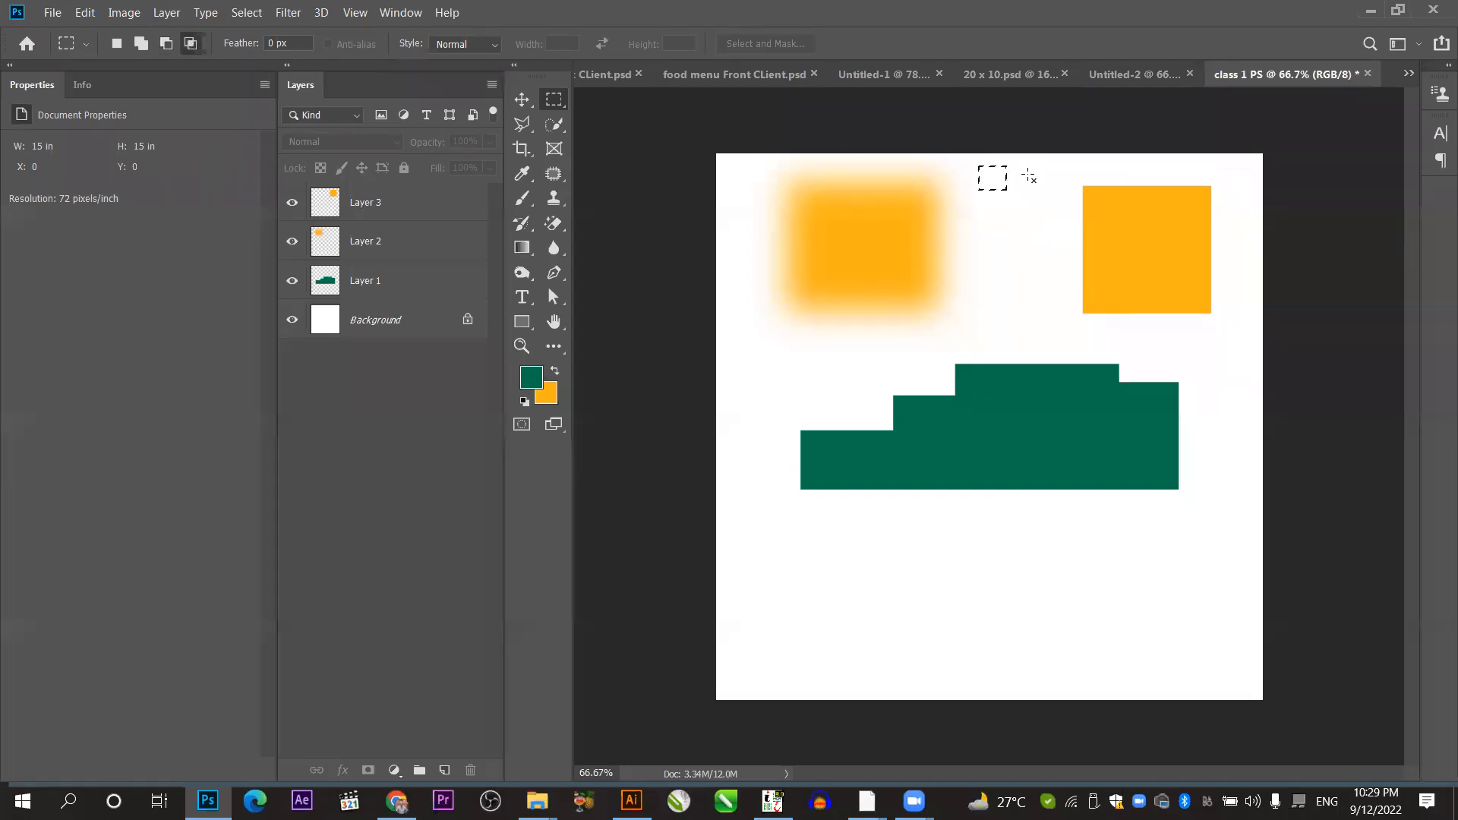
pyautogui.moveTo(1030, 175); pyautogui.dragTo(968, 199)
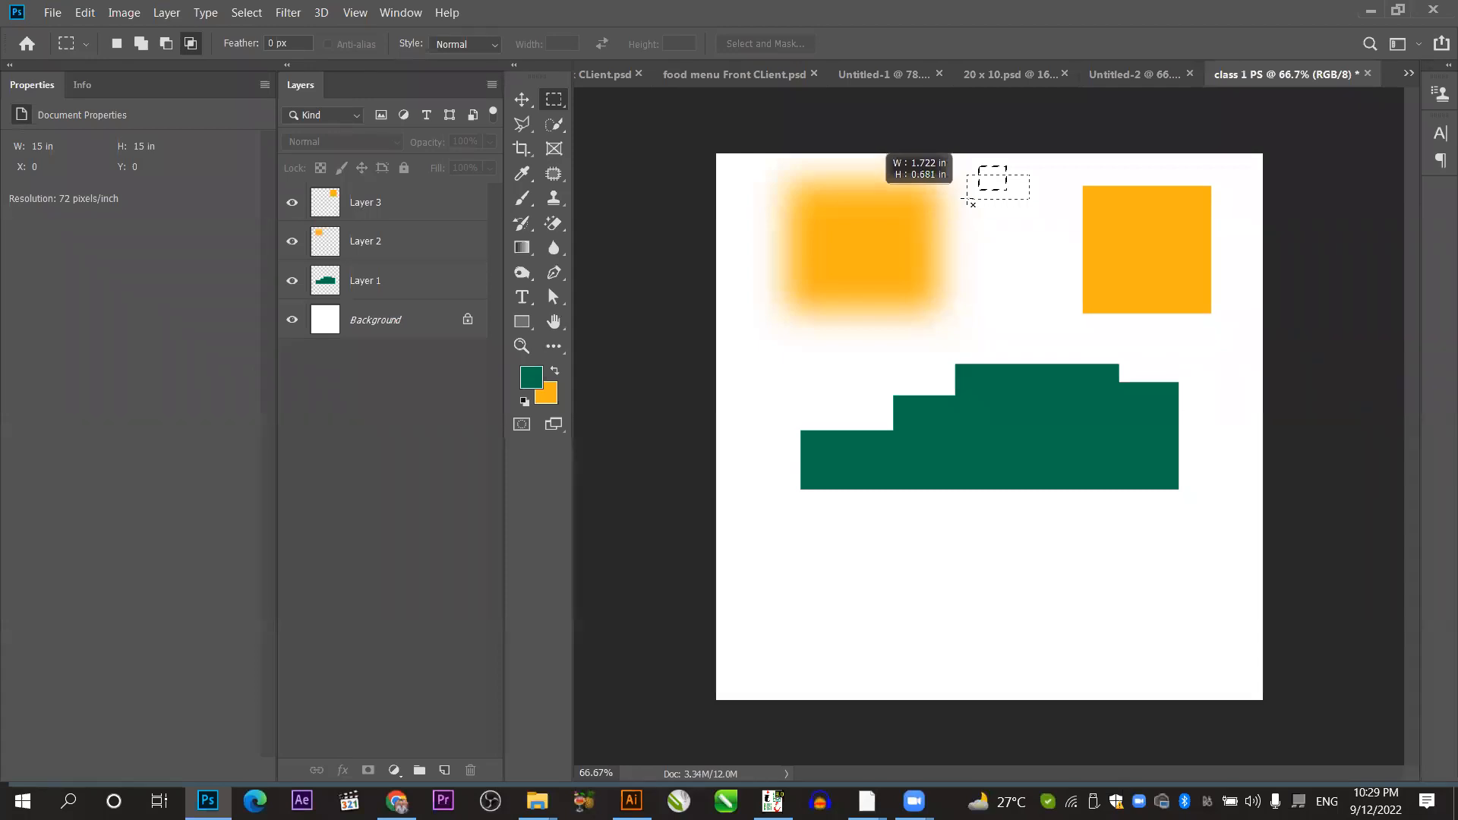
pyautogui.moveTo(969, 200); pyautogui.dragTo(968, 200)
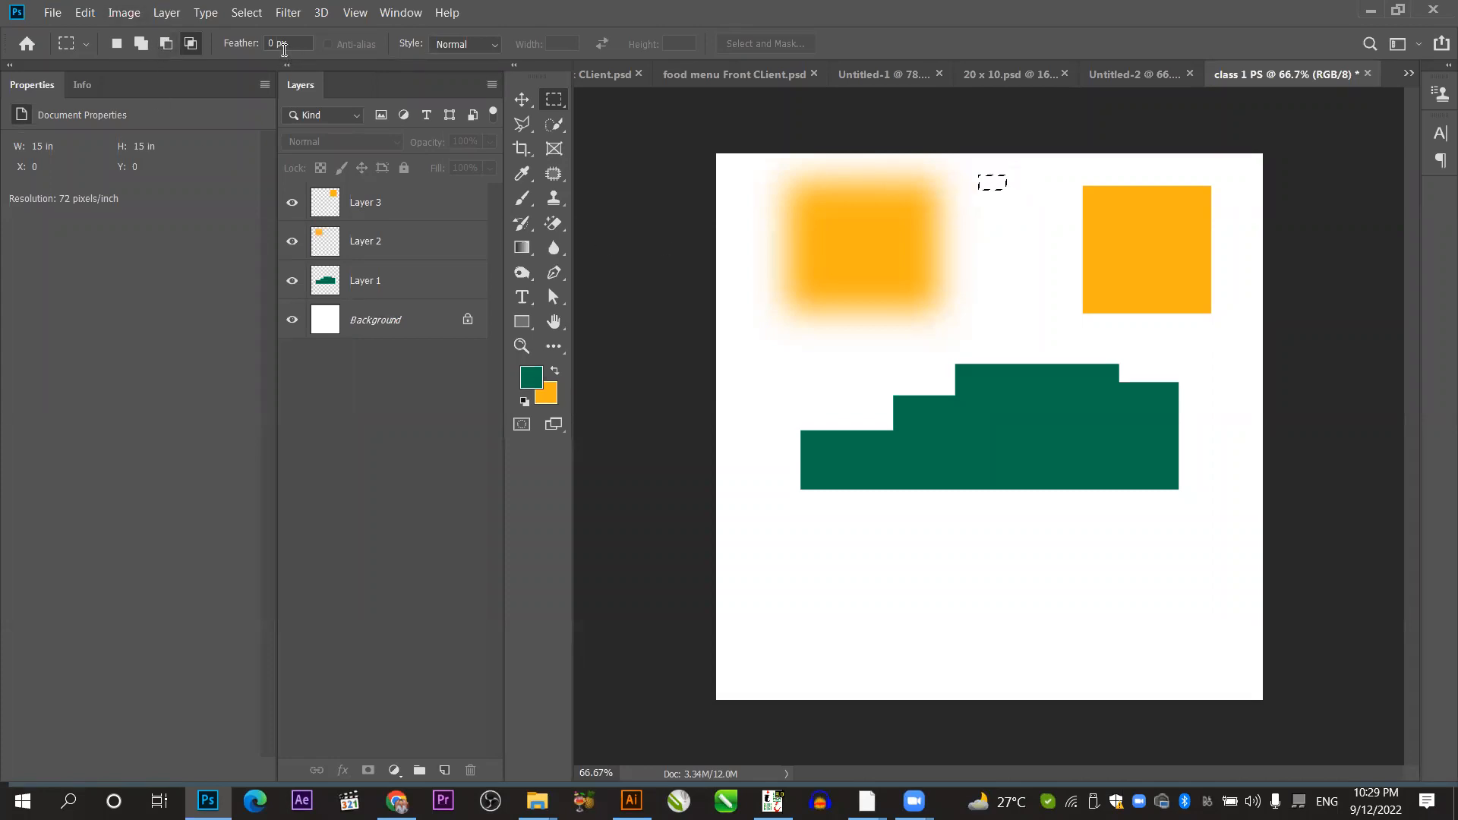
# Draw a circular selection about 3.33 in across below the green stepped shape with the Elliptical Marquee tool.
pyautogui.rightClick(554, 100)
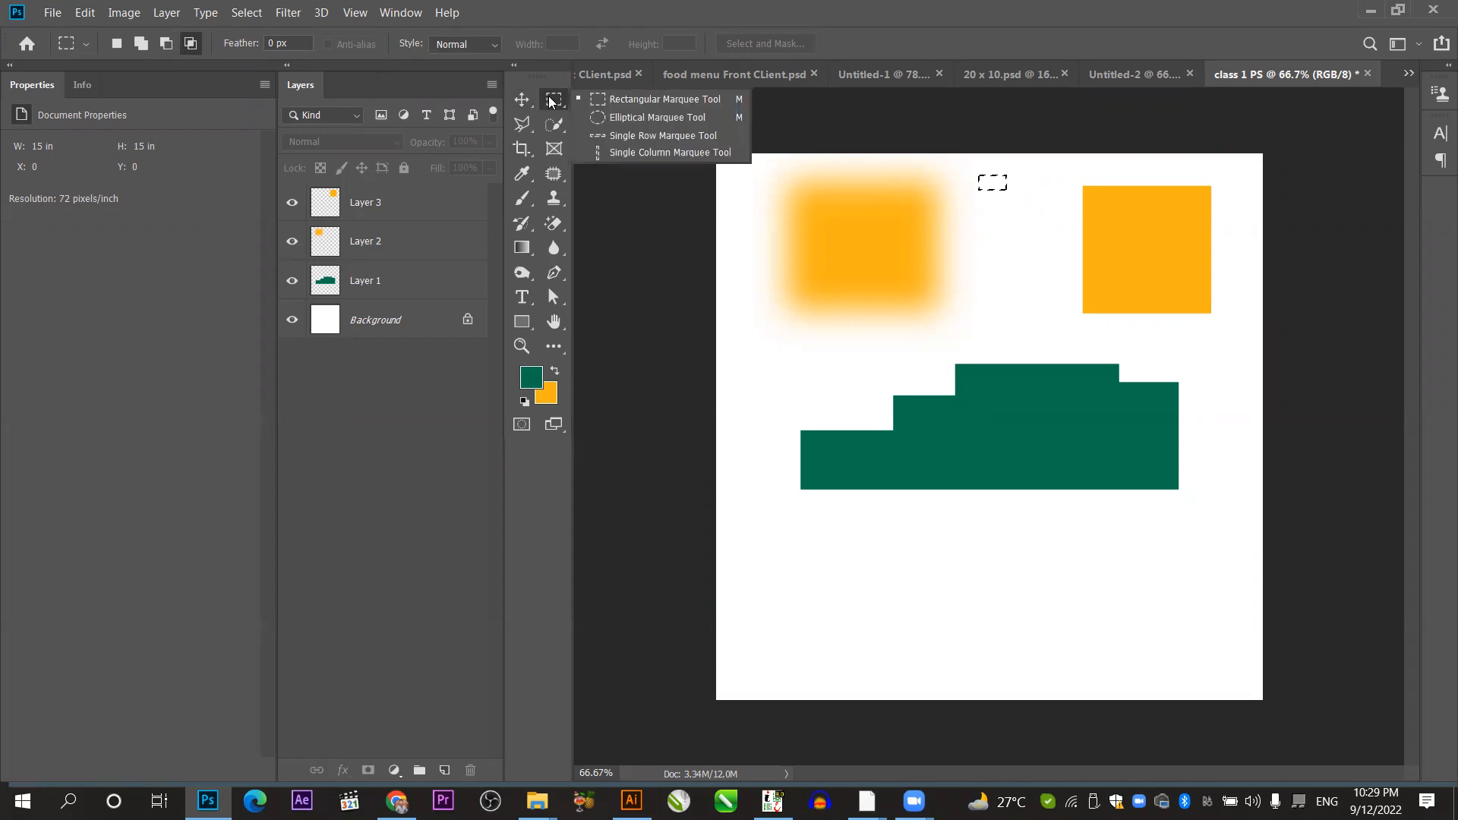
pyautogui.click(619, 117)
pyautogui.moveTo(868, 538); pyautogui.dragTo(1018, 660)
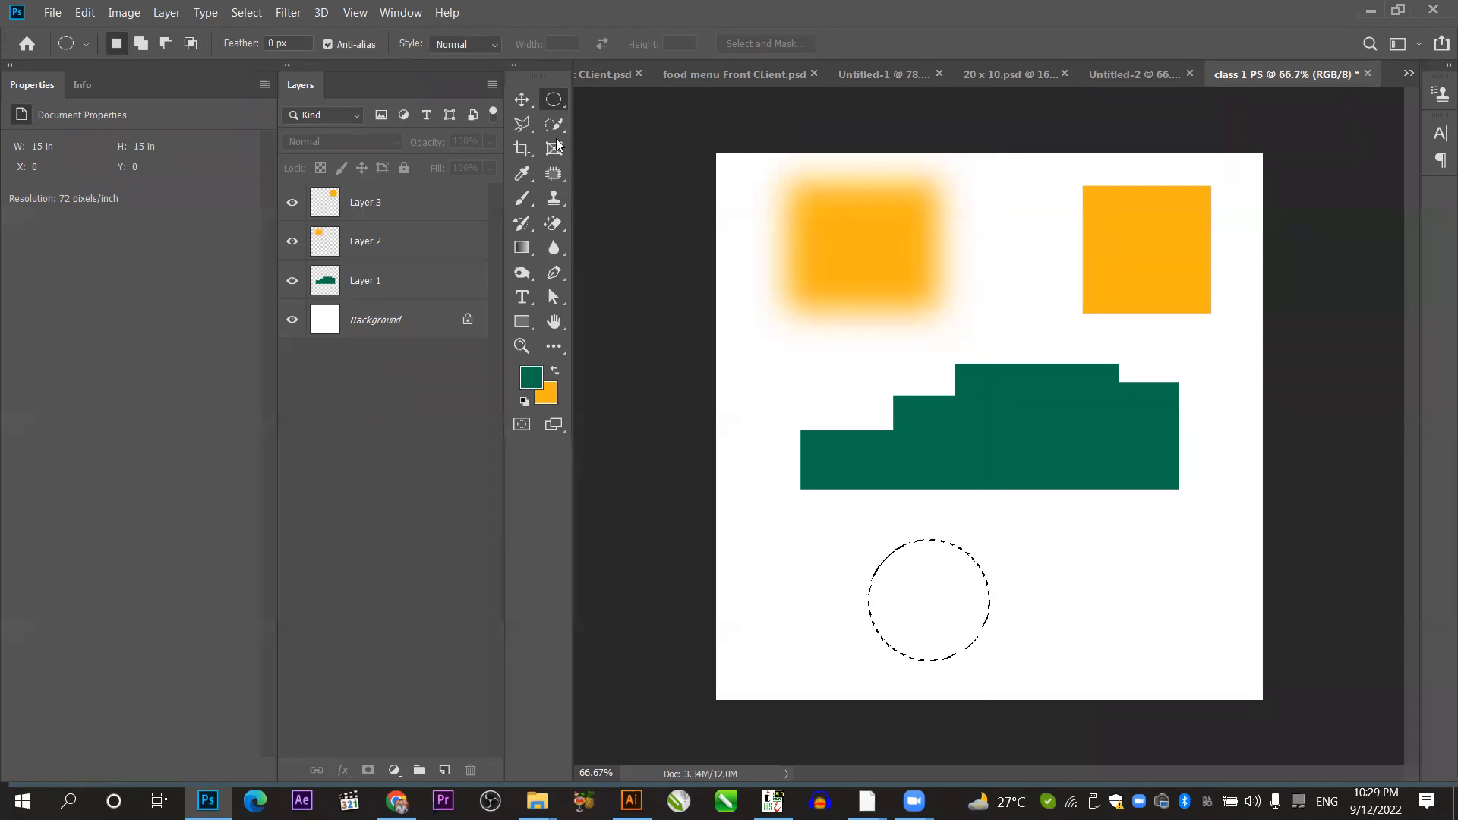
pyautogui.click(524, 94)
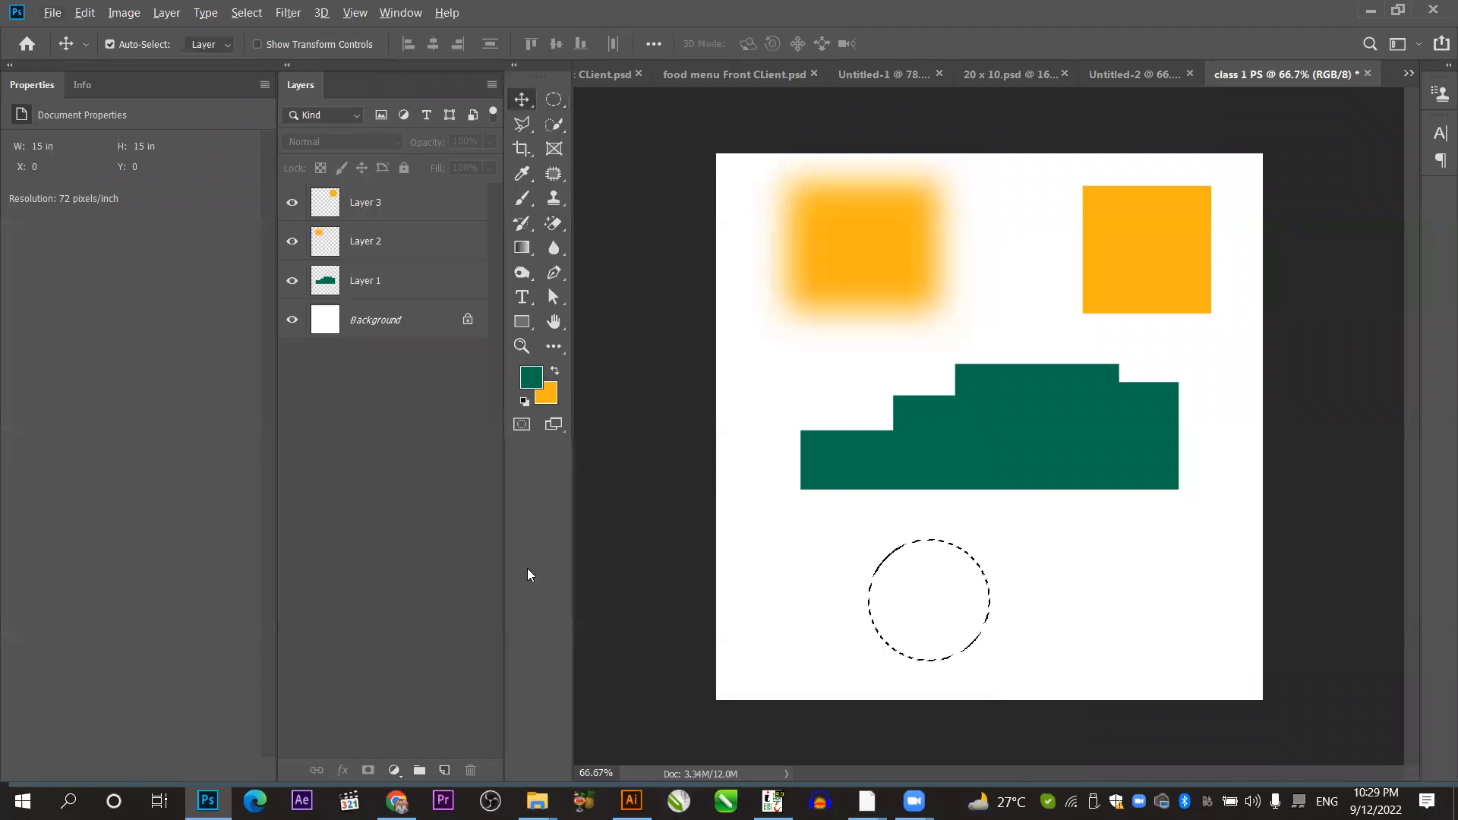
# Fill the circular selection with the green foreground colour on a new layer above Layer 3, and deselect it.
pyautogui.click(369, 204)
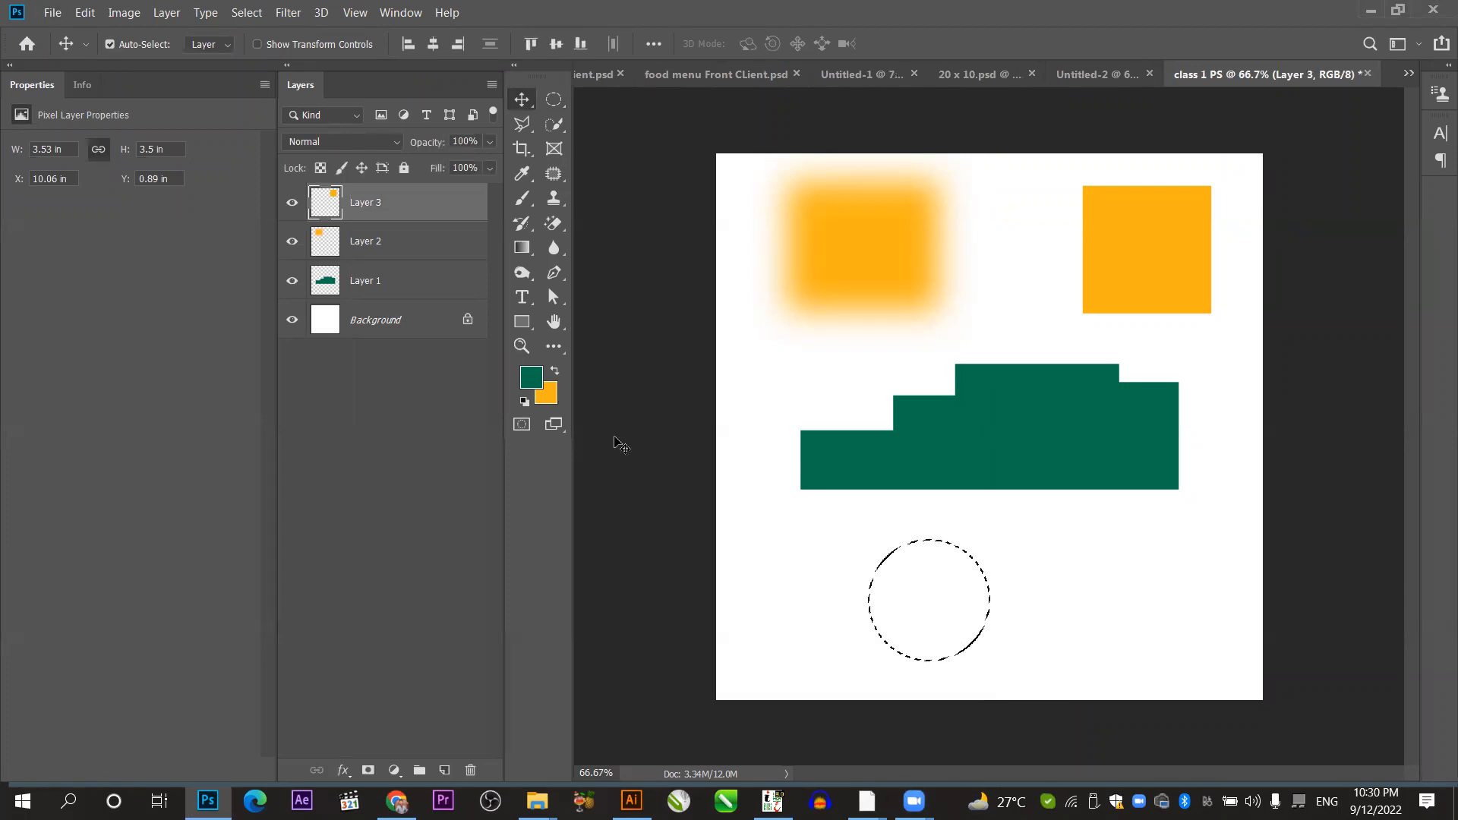
pyautogui.click(445, 771)
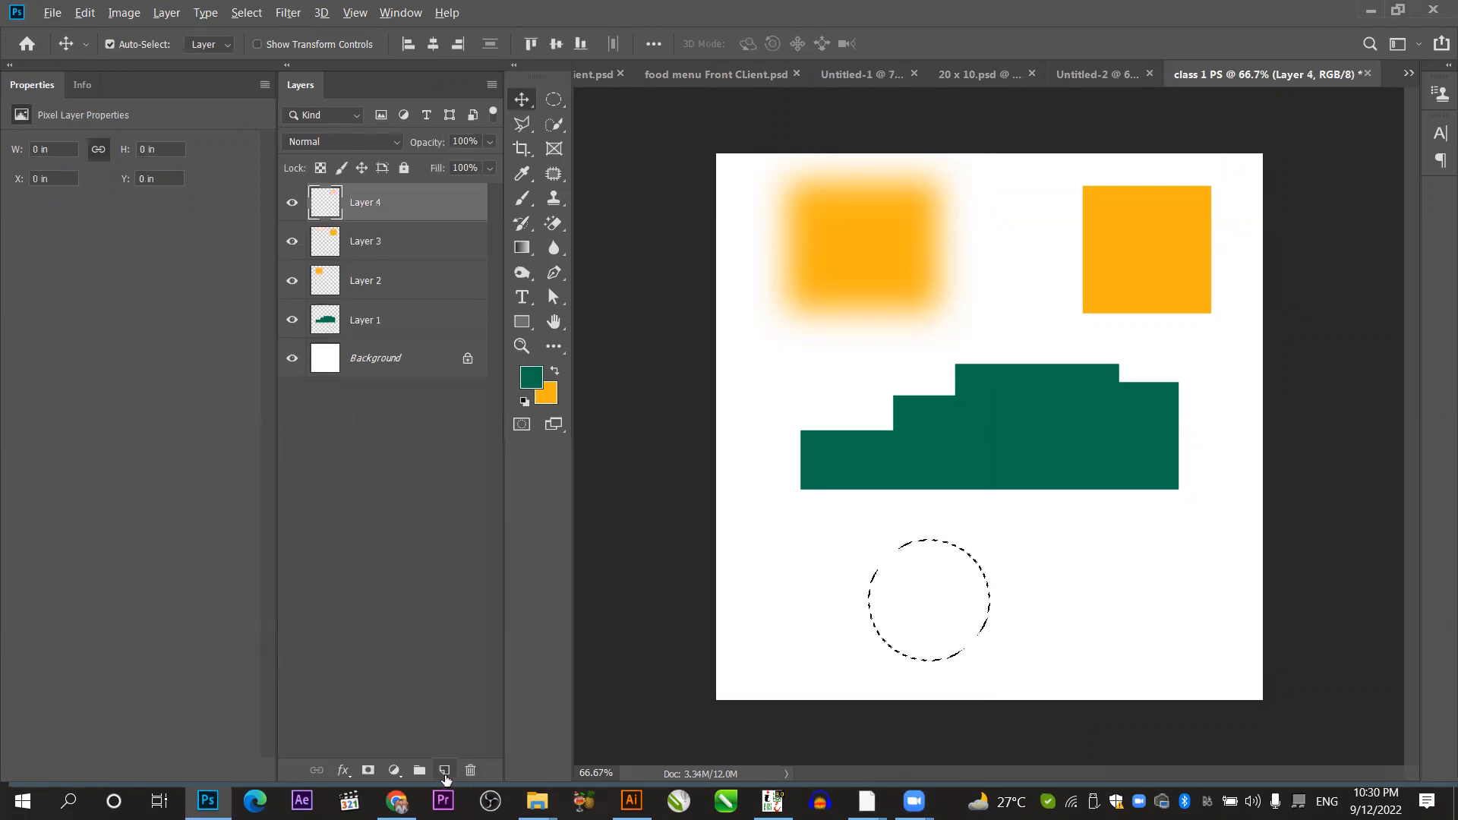
pyautogui.hotkey('alt', 'BackSpace')
pyautogui.press('ctrl')
pyautogui.hotkey('ctrl', 'd')
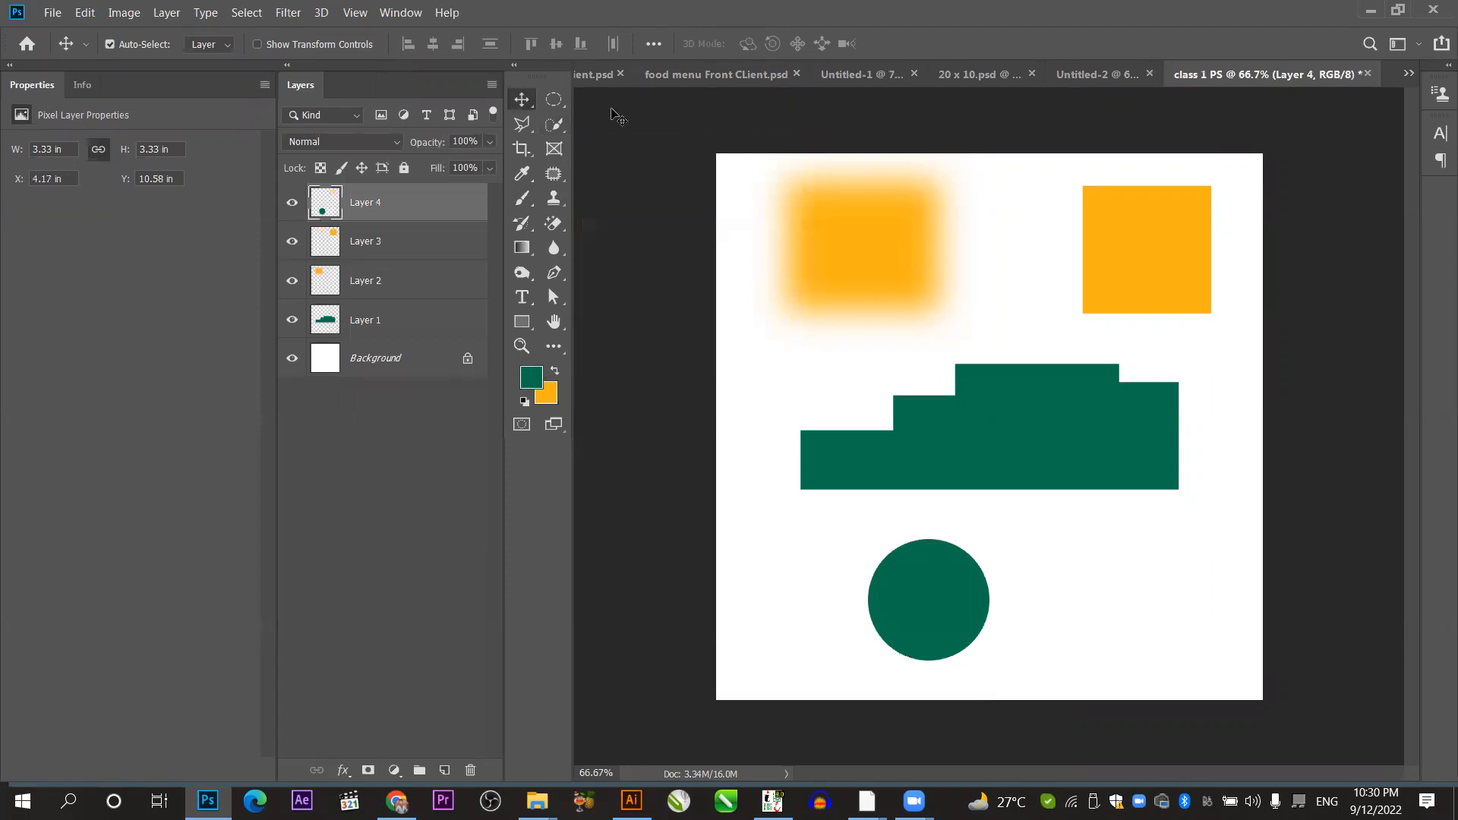
# On a new layer, combine a wide ellipse and a tall ellipse into one cross-shaped selection about 5 by 4.72 in, beside the green circle.
pyautogui.click(553, 99)
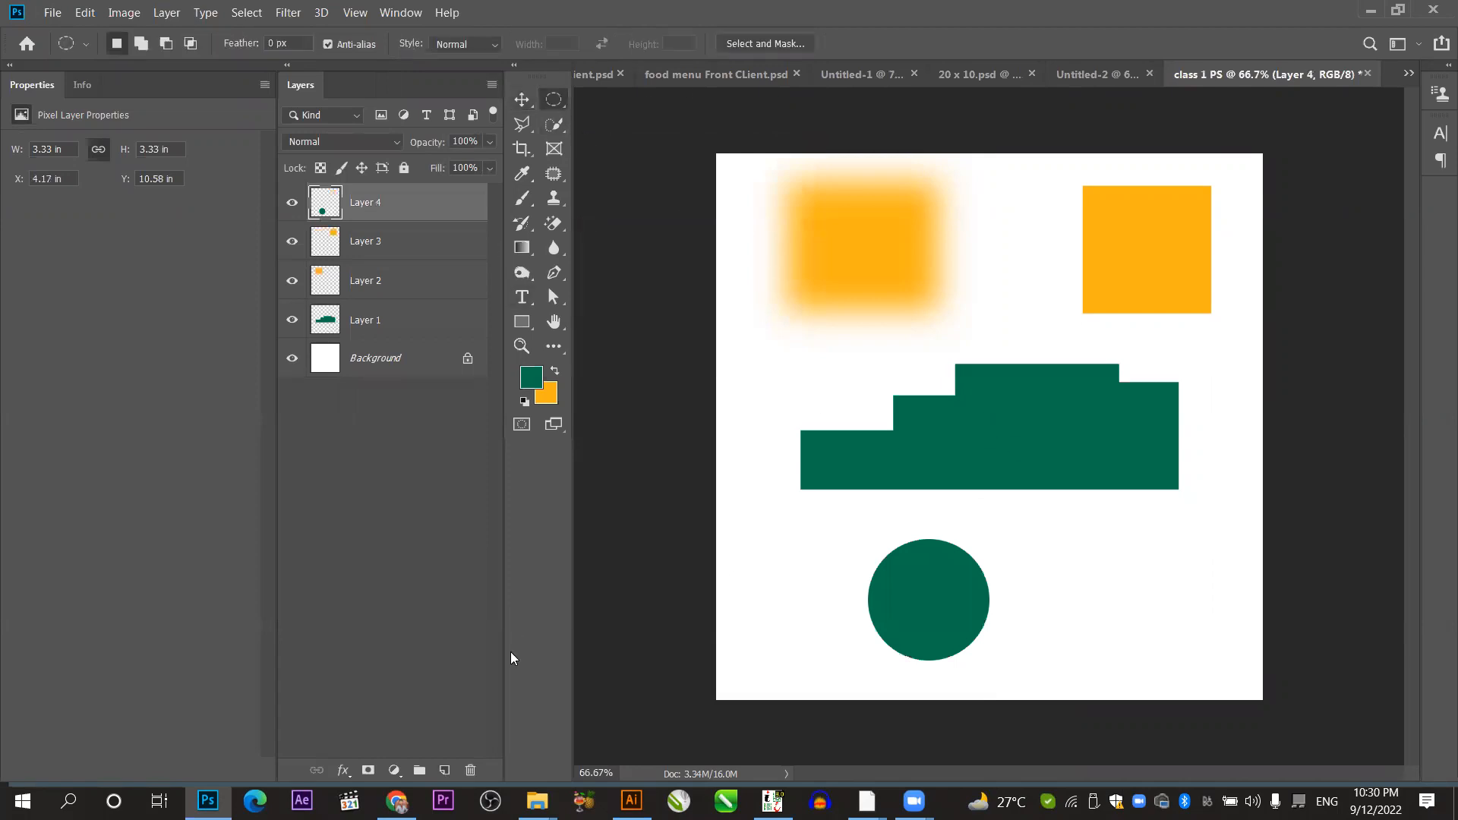
pyautogui.click(445, 770)
pyautogui.moveTo(1080, 515); pyautogui.dragTo(1157, 691)
pyautogui.moveTo(1032, 557); pyautogui.dragTo(1215, 612)
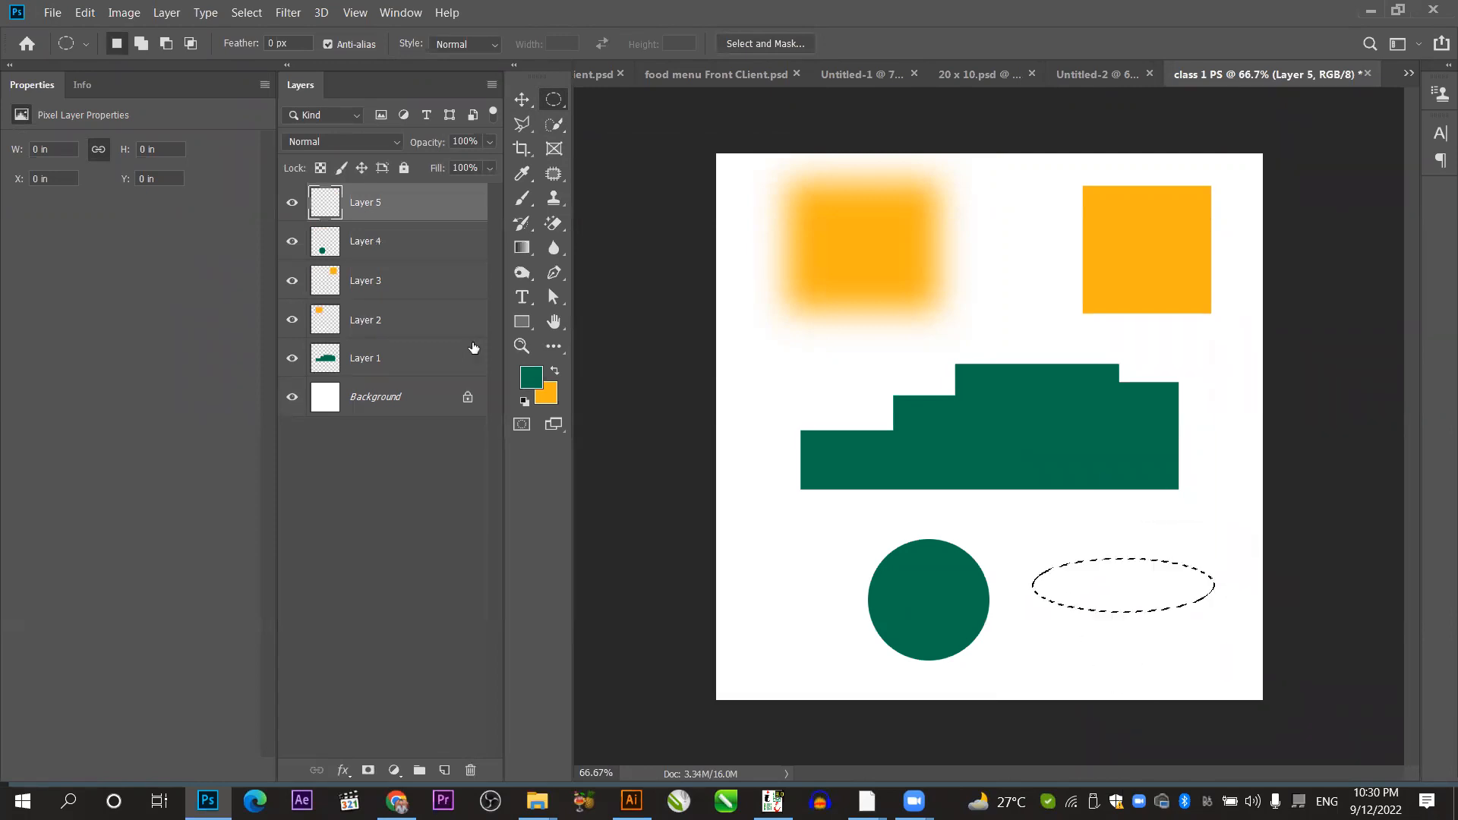
pyautogui.click(140, 43)
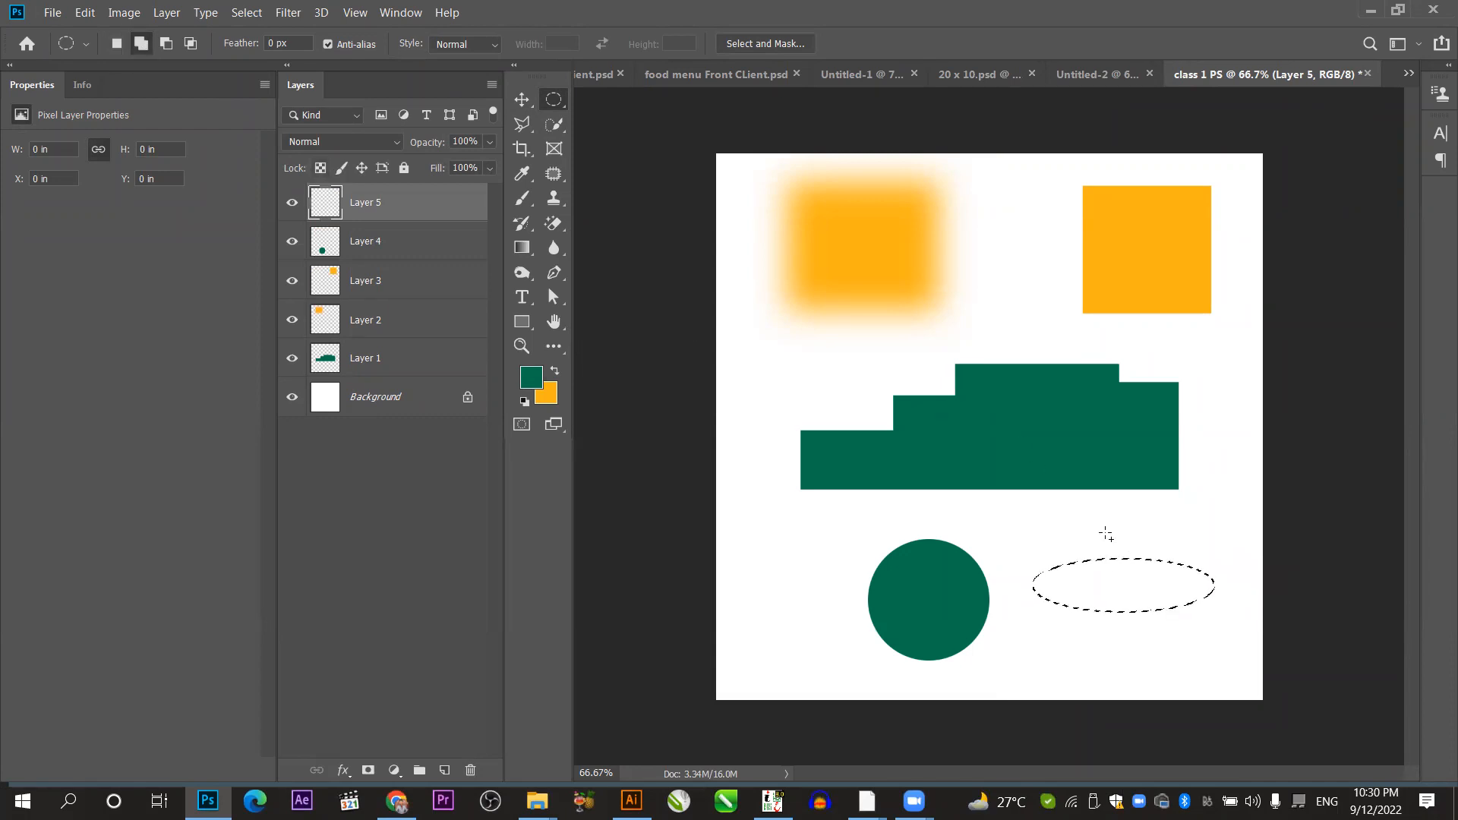
pyautogui.moveTo(1086, 520); pyautogui.dragTo(1172, 693)
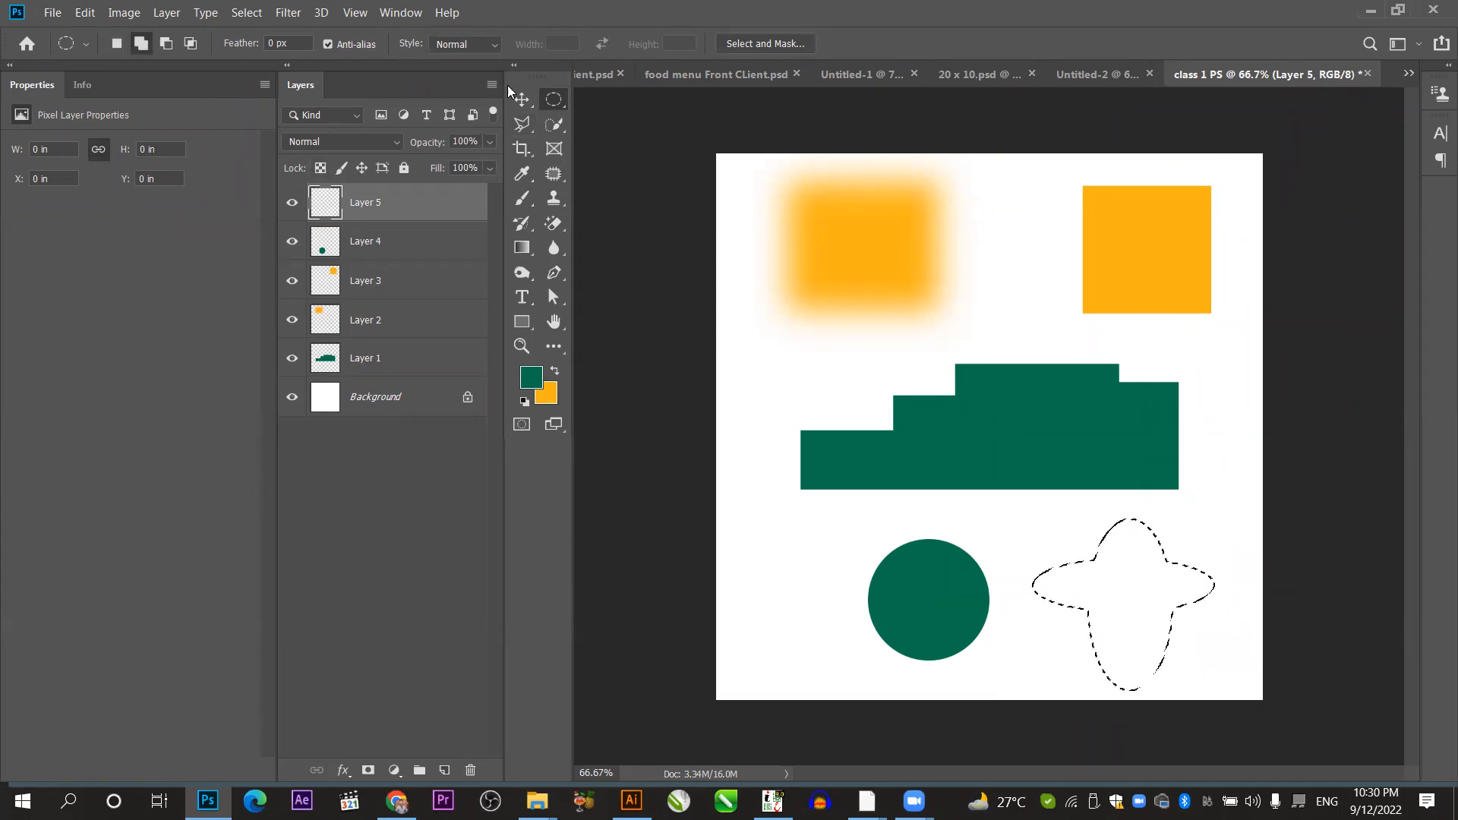
# Fill the cross-shaped selection with the orange background colour and deselect it.
pyautogui.click(525, 99)
pyautogui.hotkey('ctrl', 'BackSpace')
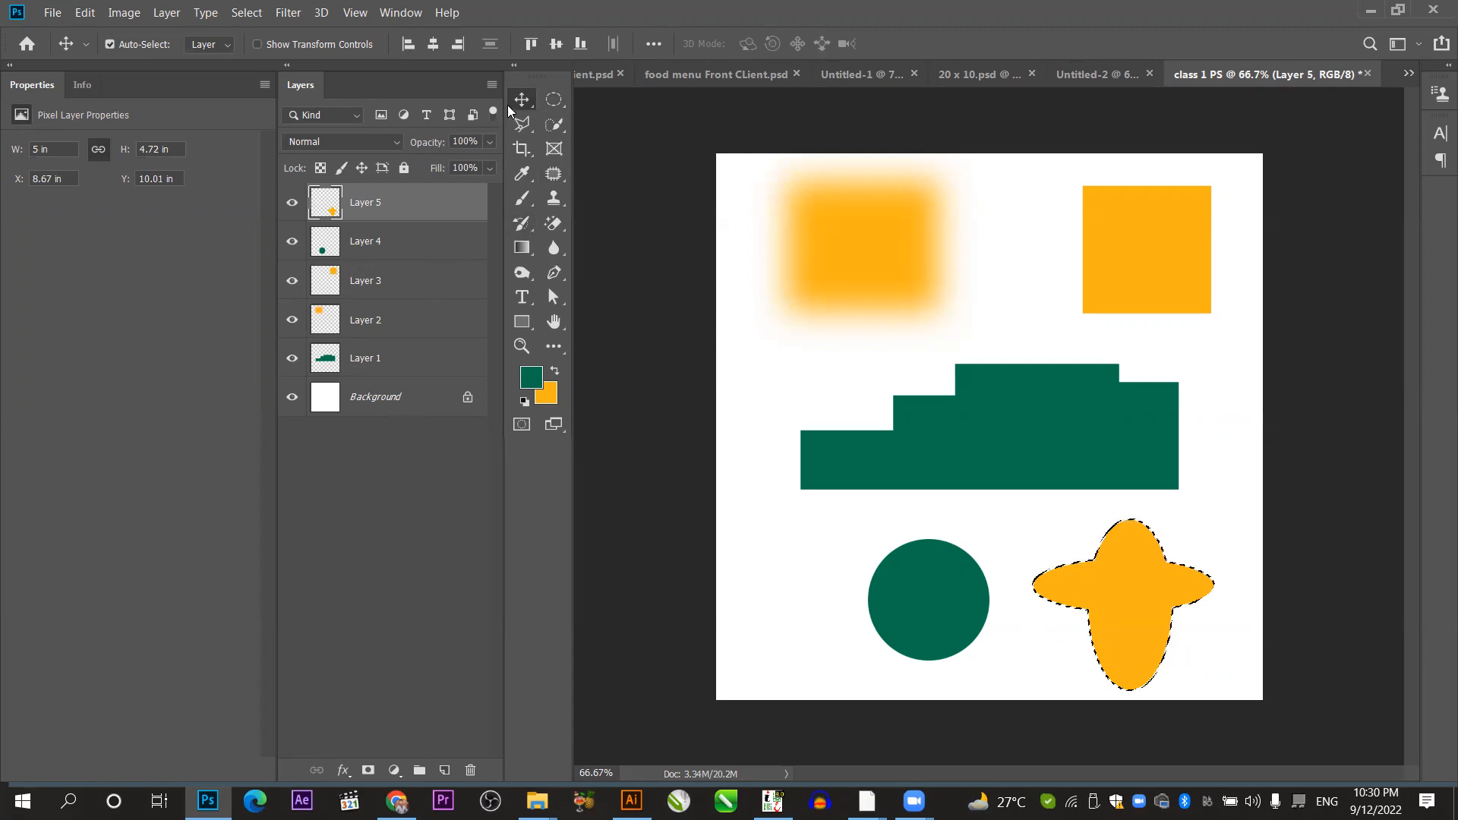
pyautogui.press('ctrl')
pyautogui.hotkey('ctrl', 'd')
# Overlap the stepped green shape with the circle, the orange square and the feathered rectangle at about X 1.71, Y 5.78 in, and delete the orange cross.
pyautogui.moveTo(1126, 586); pyautogui.dragTo(1025, 472)
pyautogui.moveTo(949, 600); pyautogui.dragTo(891, 469)
pyautogui.moveTo(1155, 308); pyautogui.dragTo(1146, 384)
pyautogui.moveTo(888, 281); pyautogui.dragTo(915, 495)
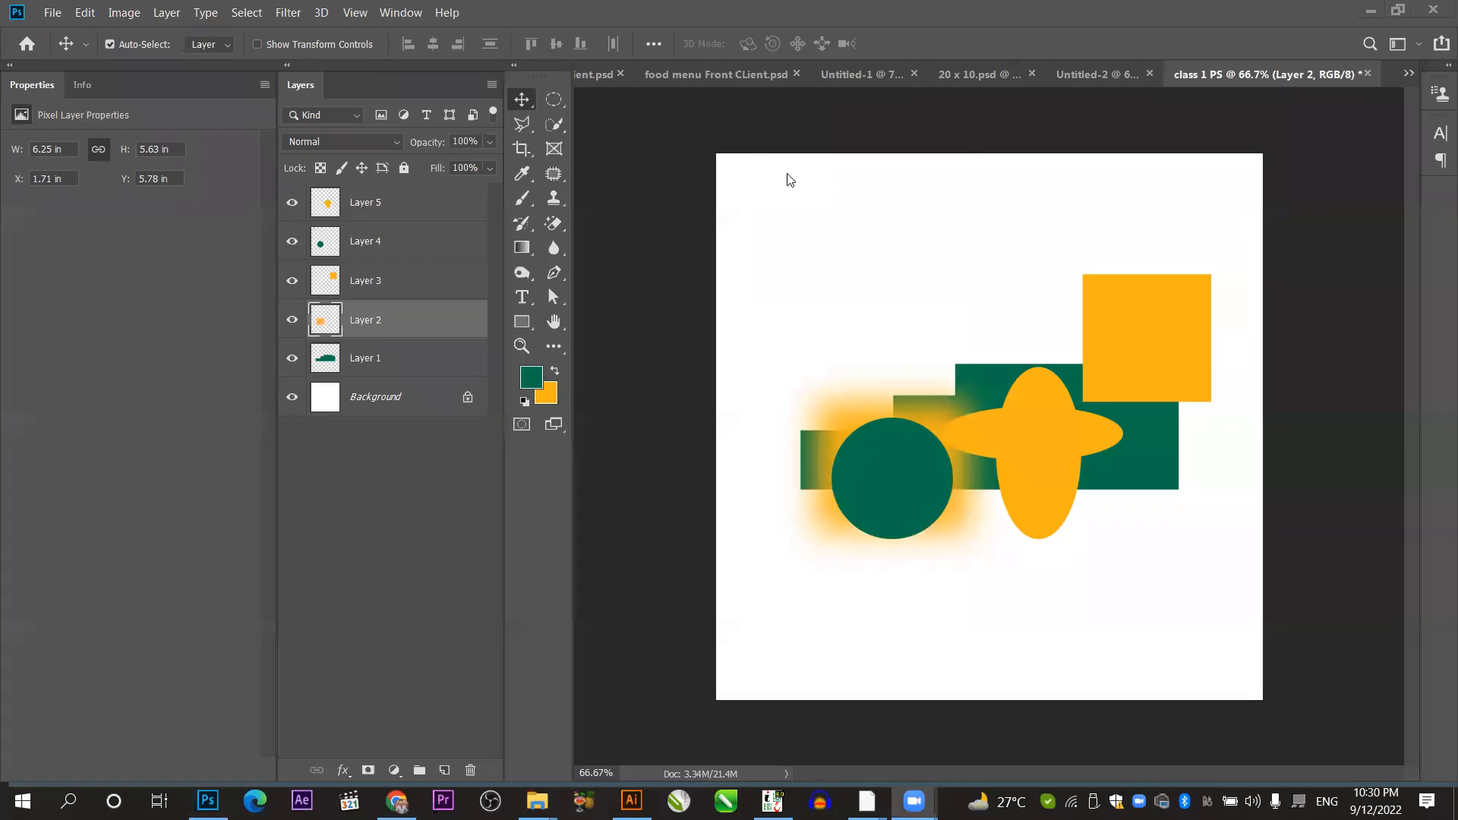
pyautogui.moveTo(1055, 429); pyautogui.dragTo(1105, 401)
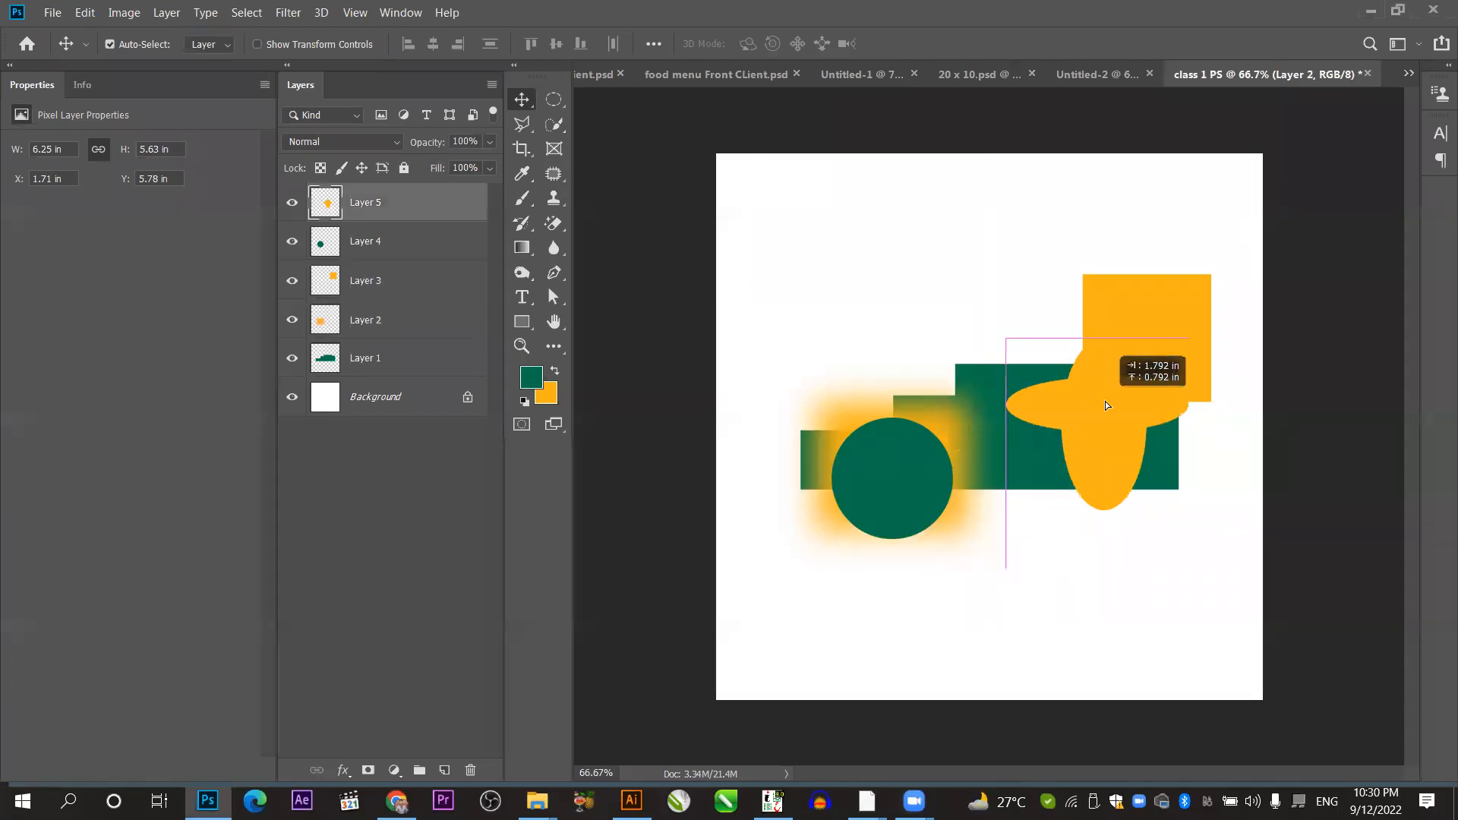
pyautogui.press('Delete')
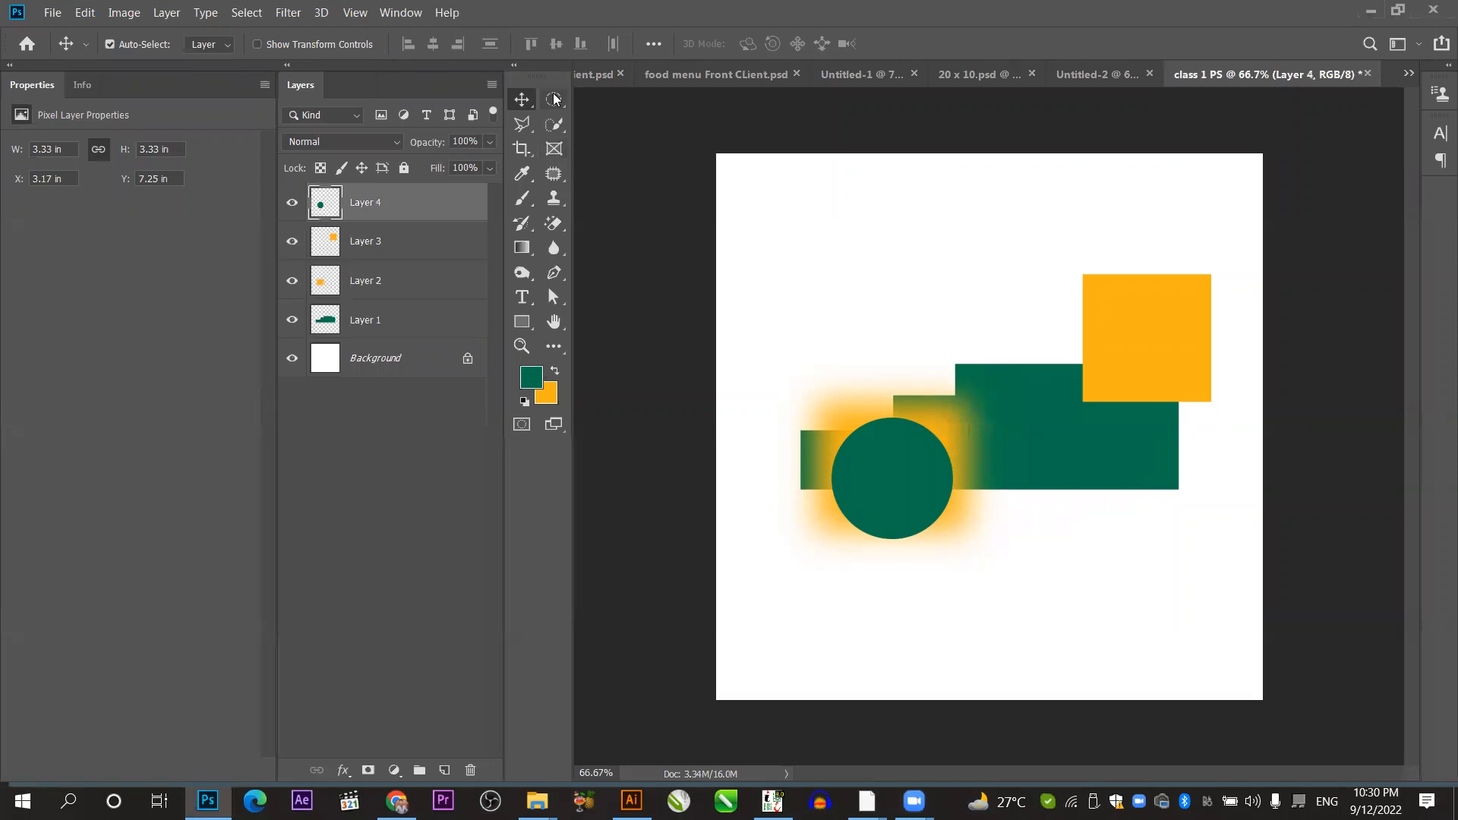
# Combine one tall ellipse and four flat horizontal ellipses into a single selection above the stepped shape, using Add to selection.
pyautogui.click(553, 100)
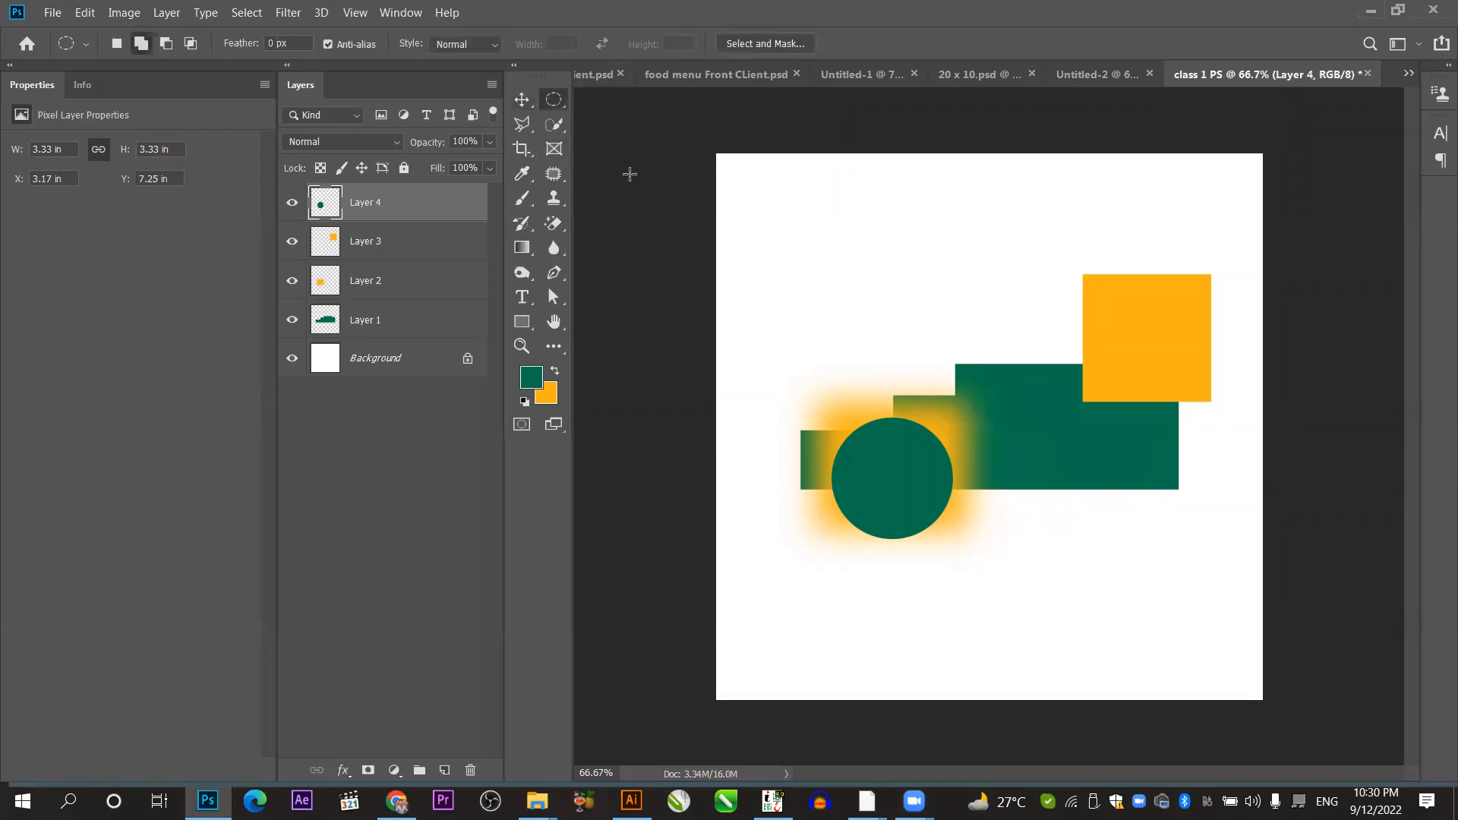
pyautogui.moveTo(896, 178); pyautogui.dragTo(1003, 327)
pyautogui.moveTo(828, 202); pyautogui.dragTo(1087, 233)
pyautogui.moveTo(1020, 298); pyautogui.dragTo(755, 285)
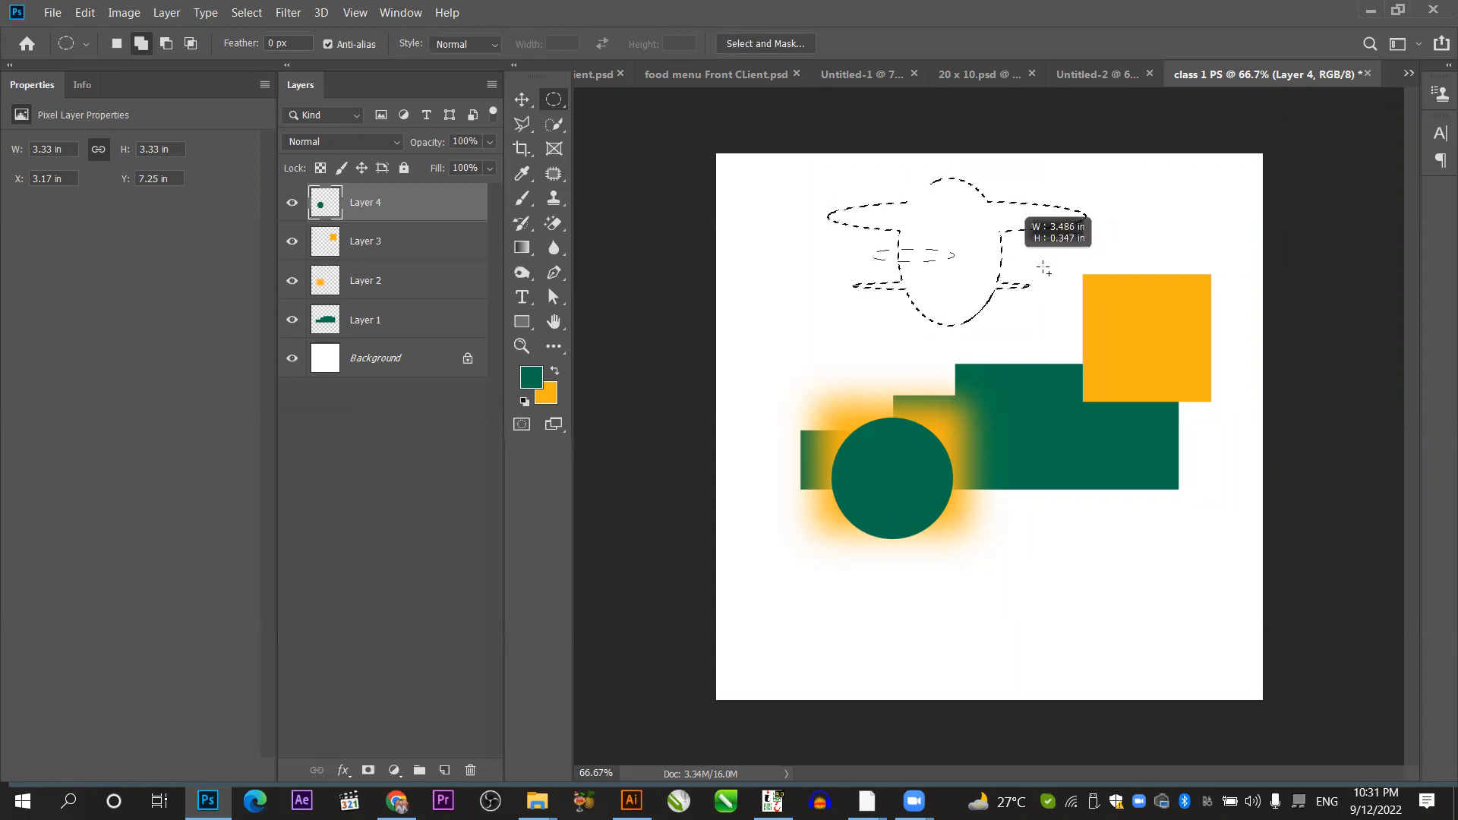
pyautogui.moveTo(893, 313); pyautogui.dragTo(1015, 332)
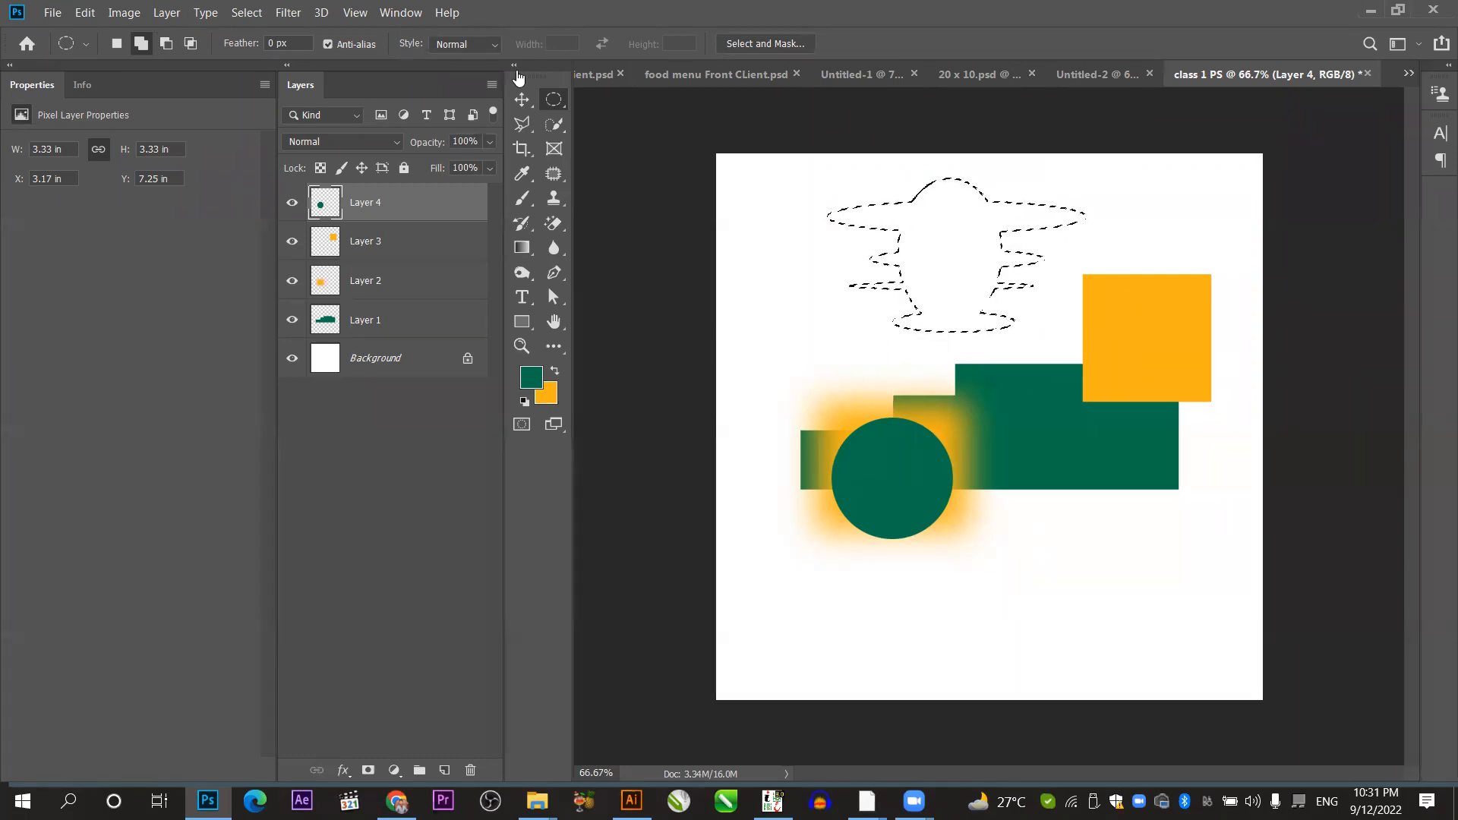
# Try an orange fill on the multi-ellipse selection, undo it, fill the selection with green on Layer 4 and deselect it.
pyautogui.click(526, 104)
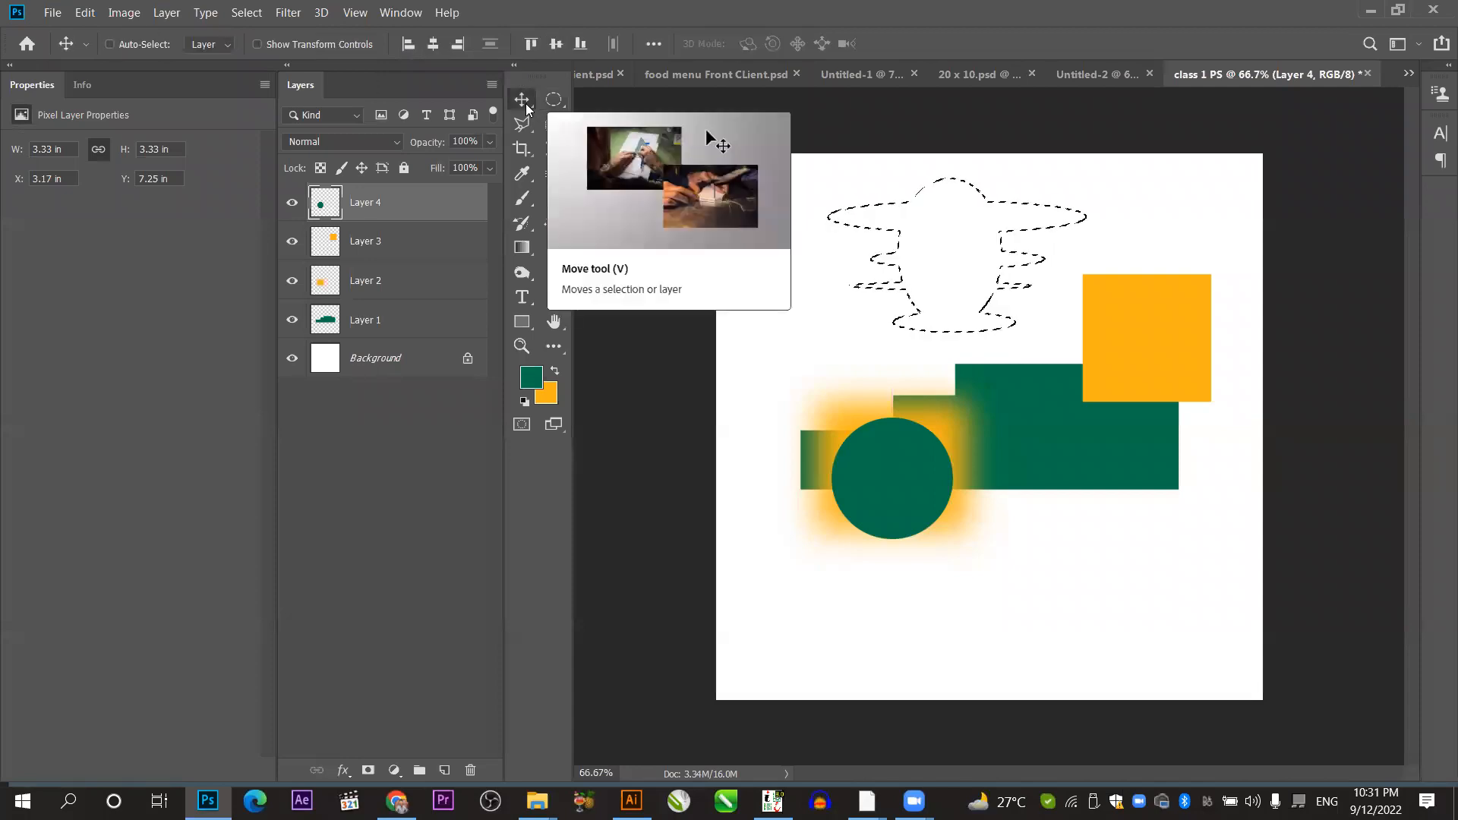
pyautogui.hotkey('ctrl', 'BackSpace')
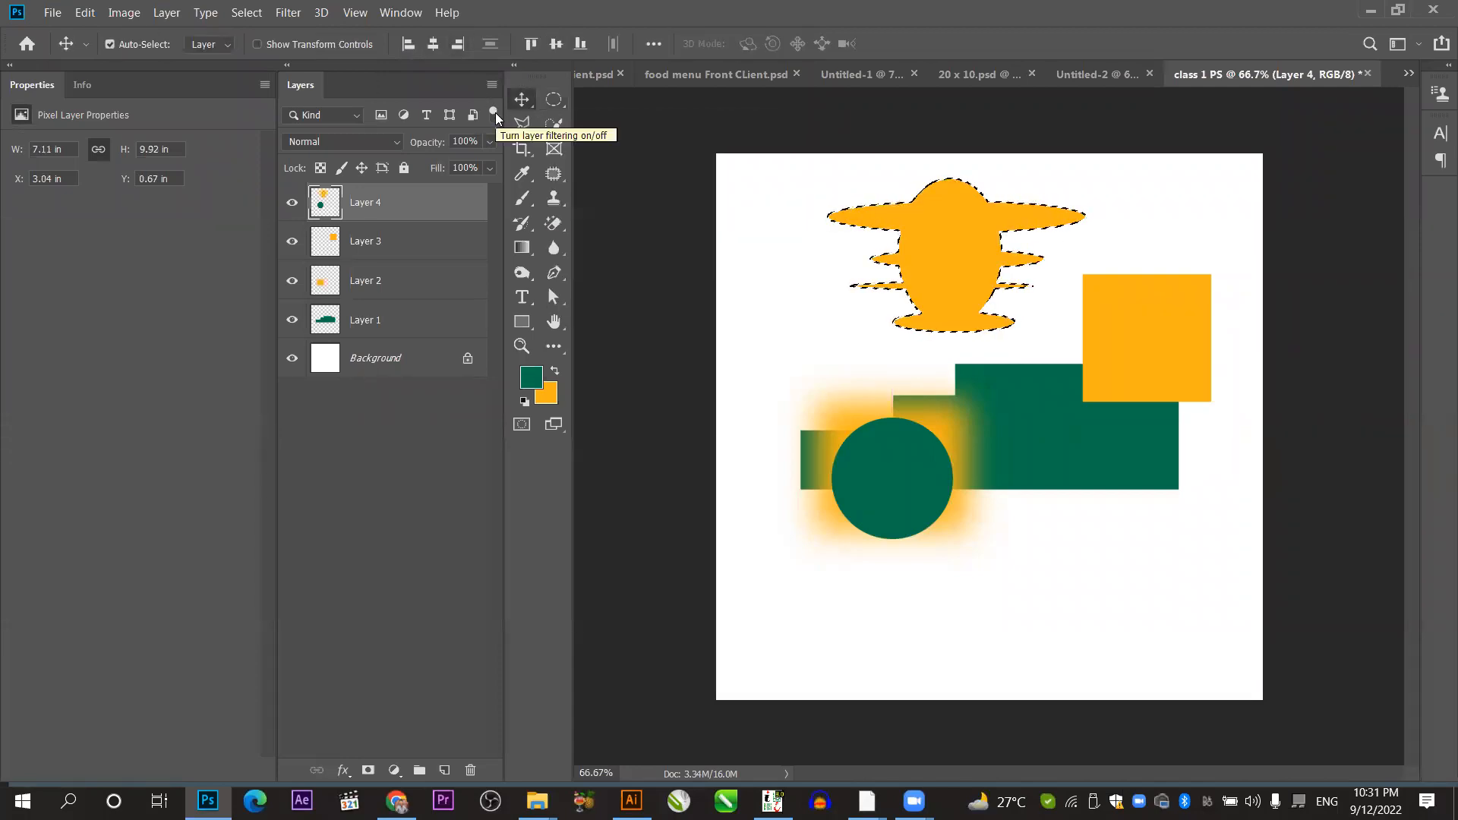
pyautogui.hotkey('ctrl', 'z')
pyautogui.hotkey('alt', 'BackSpace')
pyautogui.press('ctrl')
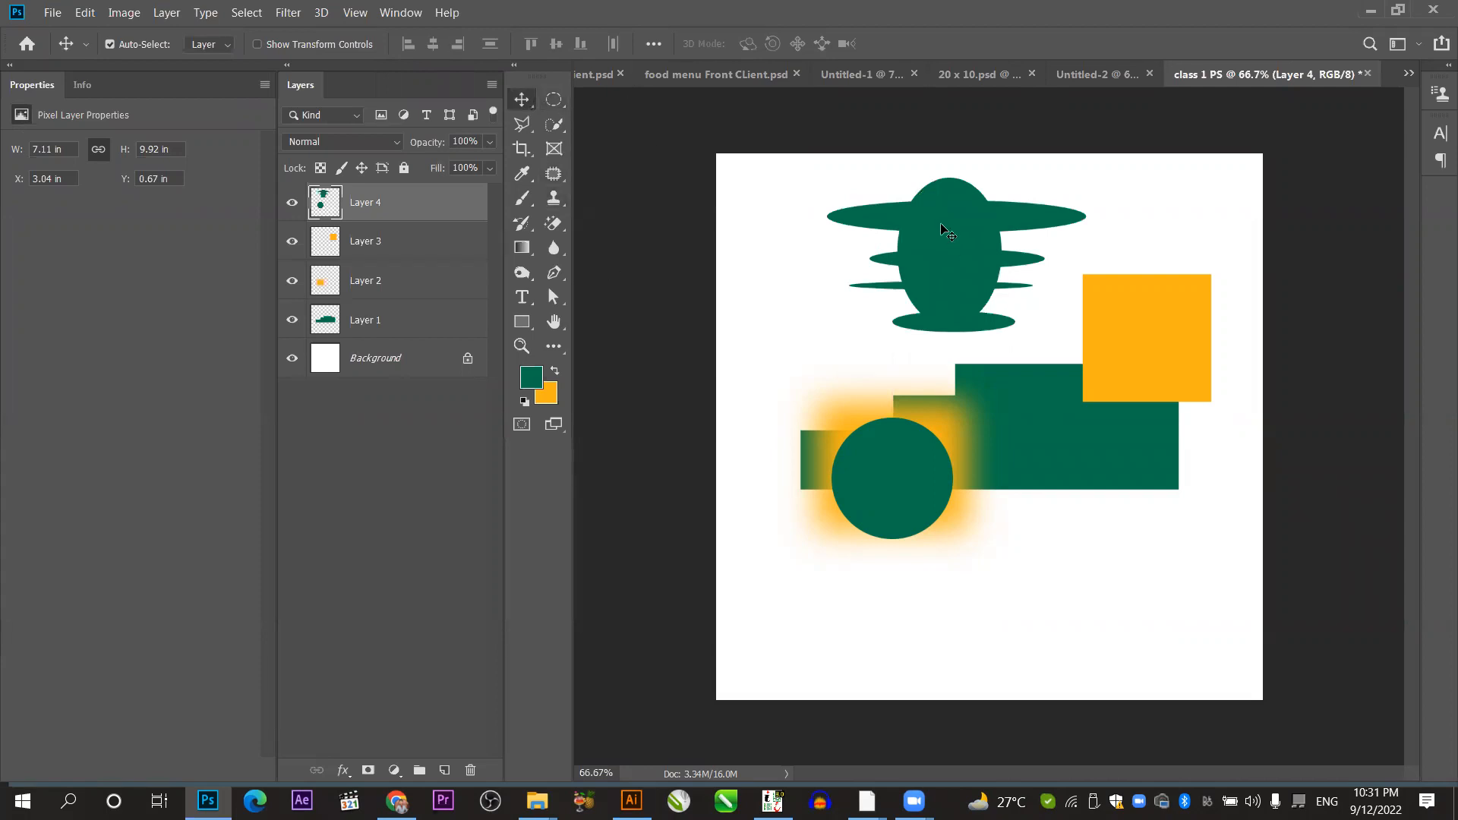
# Try moving the combined green circle and ellipse layer sideways to about X 3.67 in, undo the move and delete the layer.
pyautogui.moveTo(954, 234); pyautogui.dragTo(966, 228)
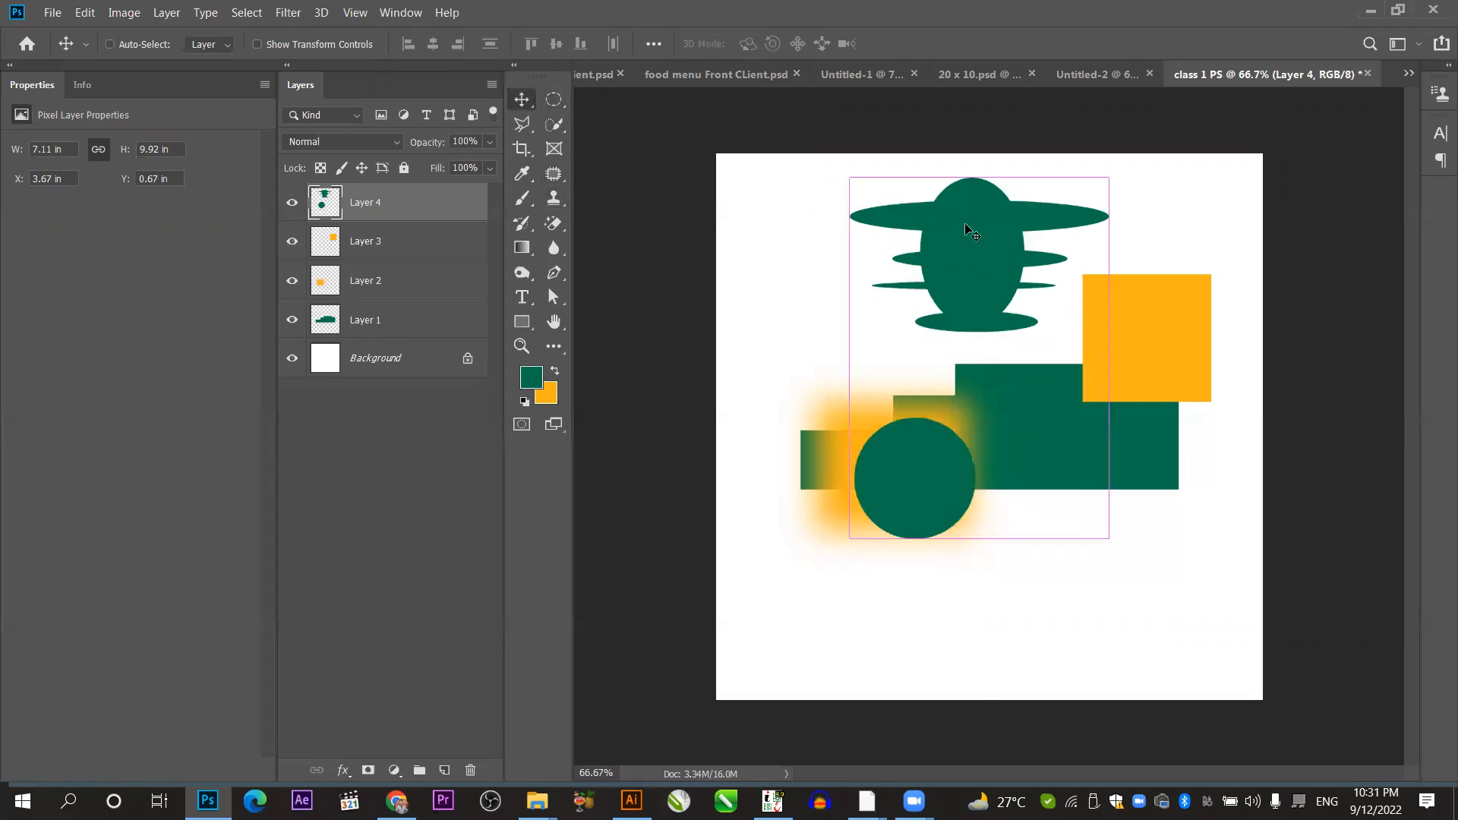
pyautogui.hotkey('ctrl', 'z')
pyautogui.press('Delete')
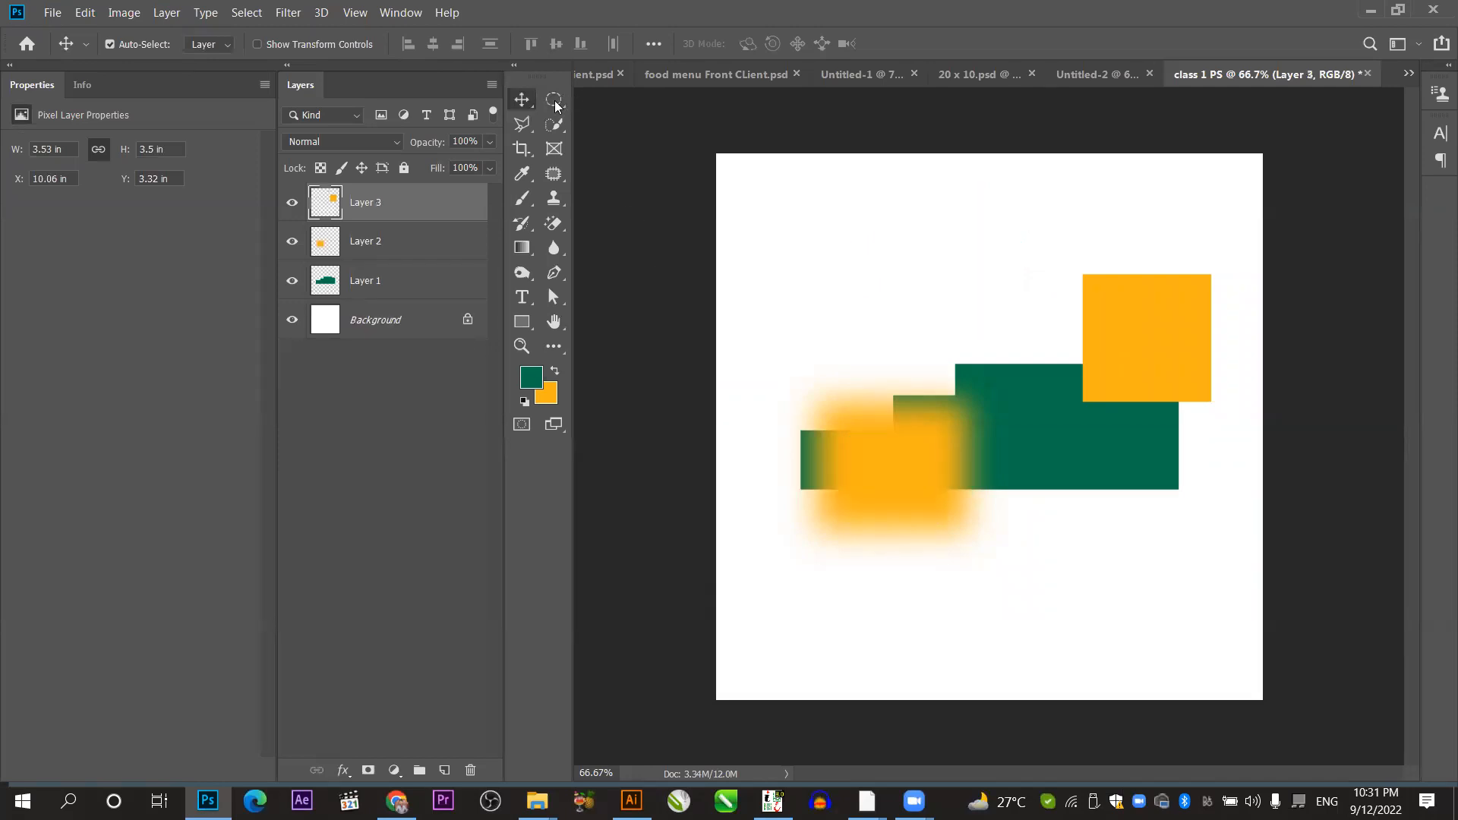
# Draw a tall elliptical selection about 2.4 × 4.07 in above the stepped shape, fill it green on a new layer and deselect.
pyautogui.click(554, 99)
pyautogui.click(440, 749)
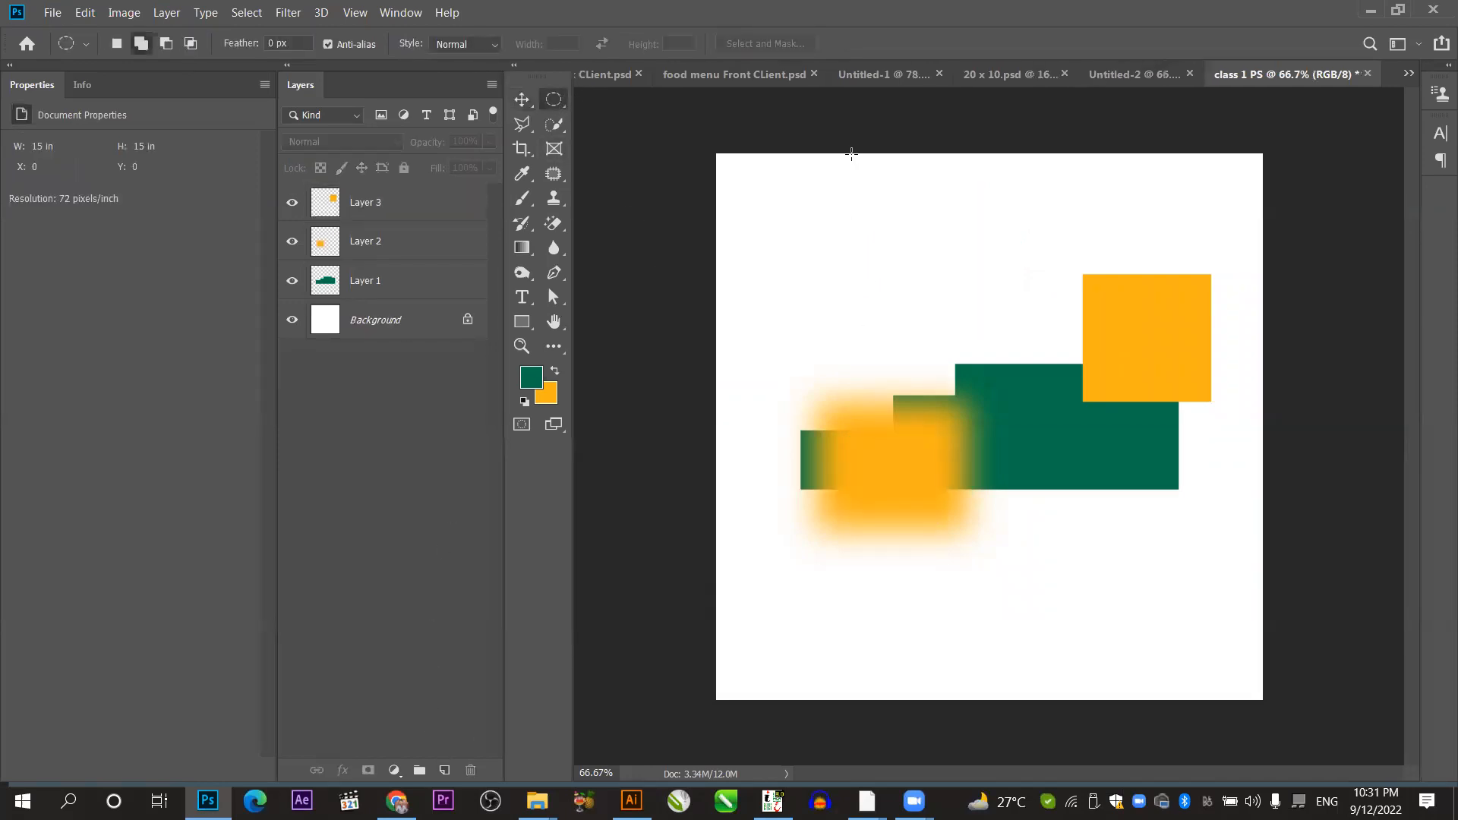
pyautogui.moveTo(910, 238); pyautogui.dragTo(952, 318)
pyautogui.click(364, 204)
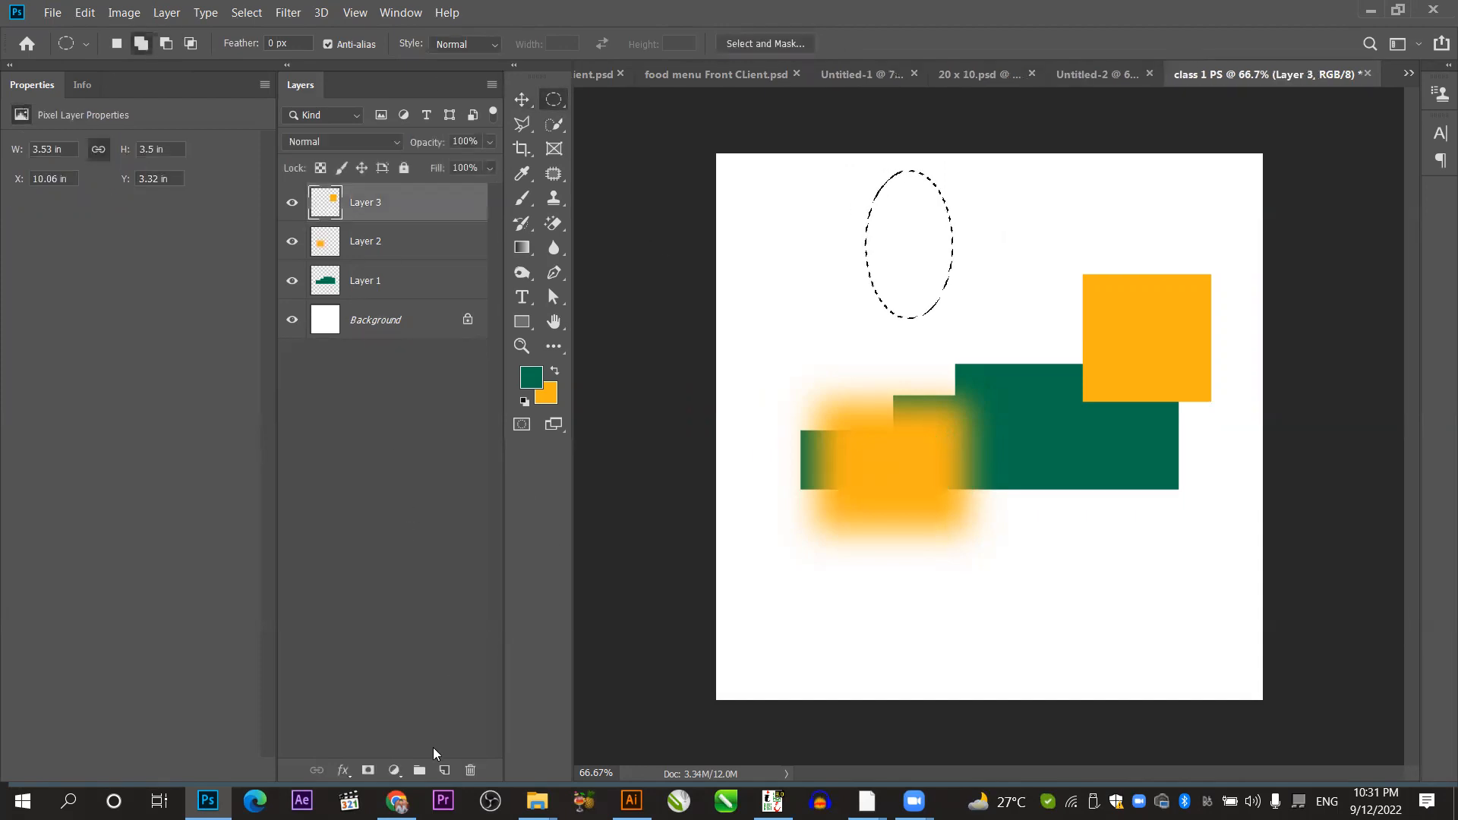
pyautogui.click(442, 770)
pyautogui.hotkey('alt', 'BackSpace')
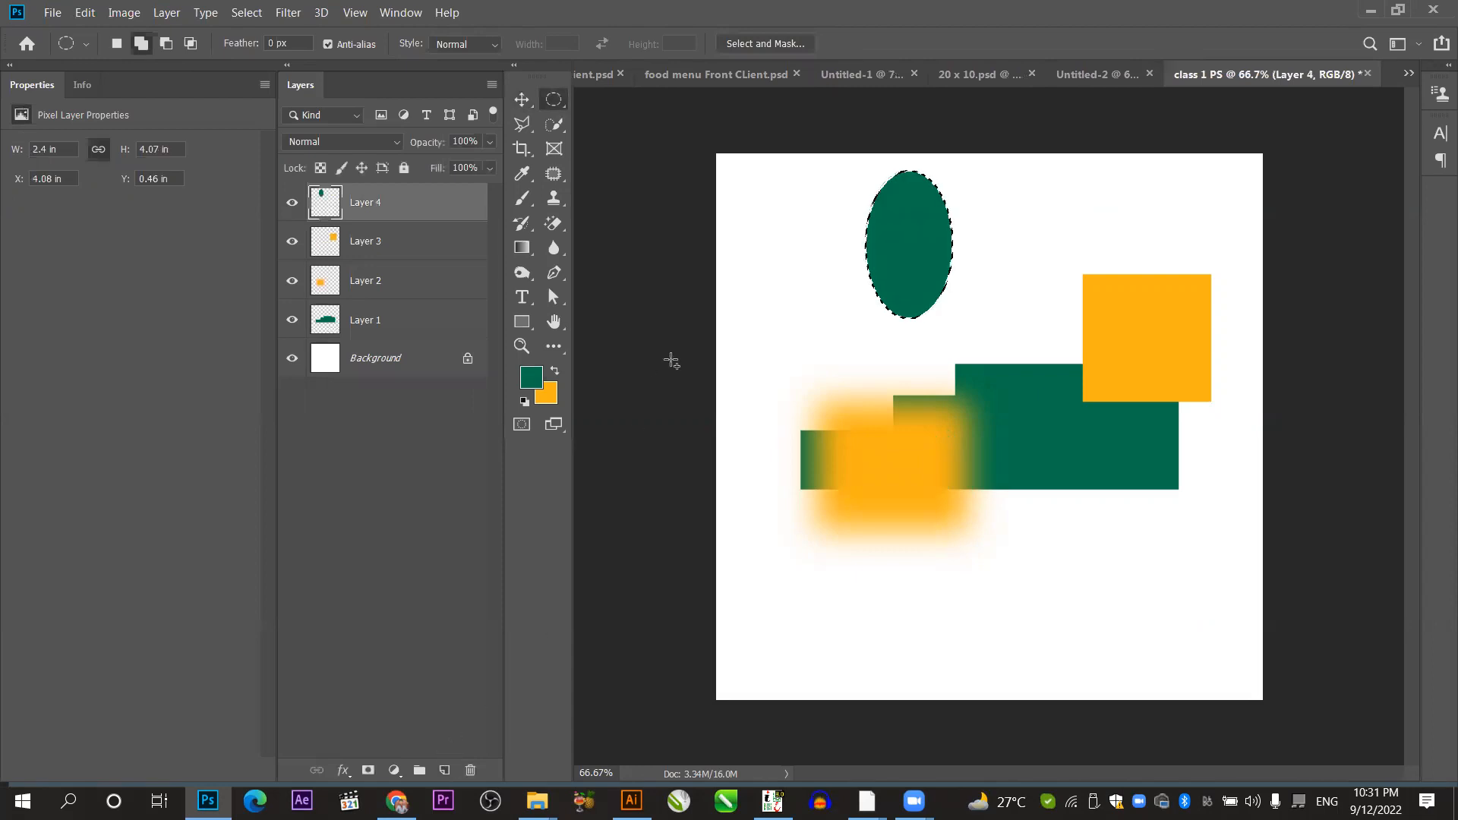
pyautogui.hotkey('ctrl', 'd')
# Add a flat orange ellipse across the upper part of the green ellipse on another new layer and deselect it.
pyautogui.click(444, 770)
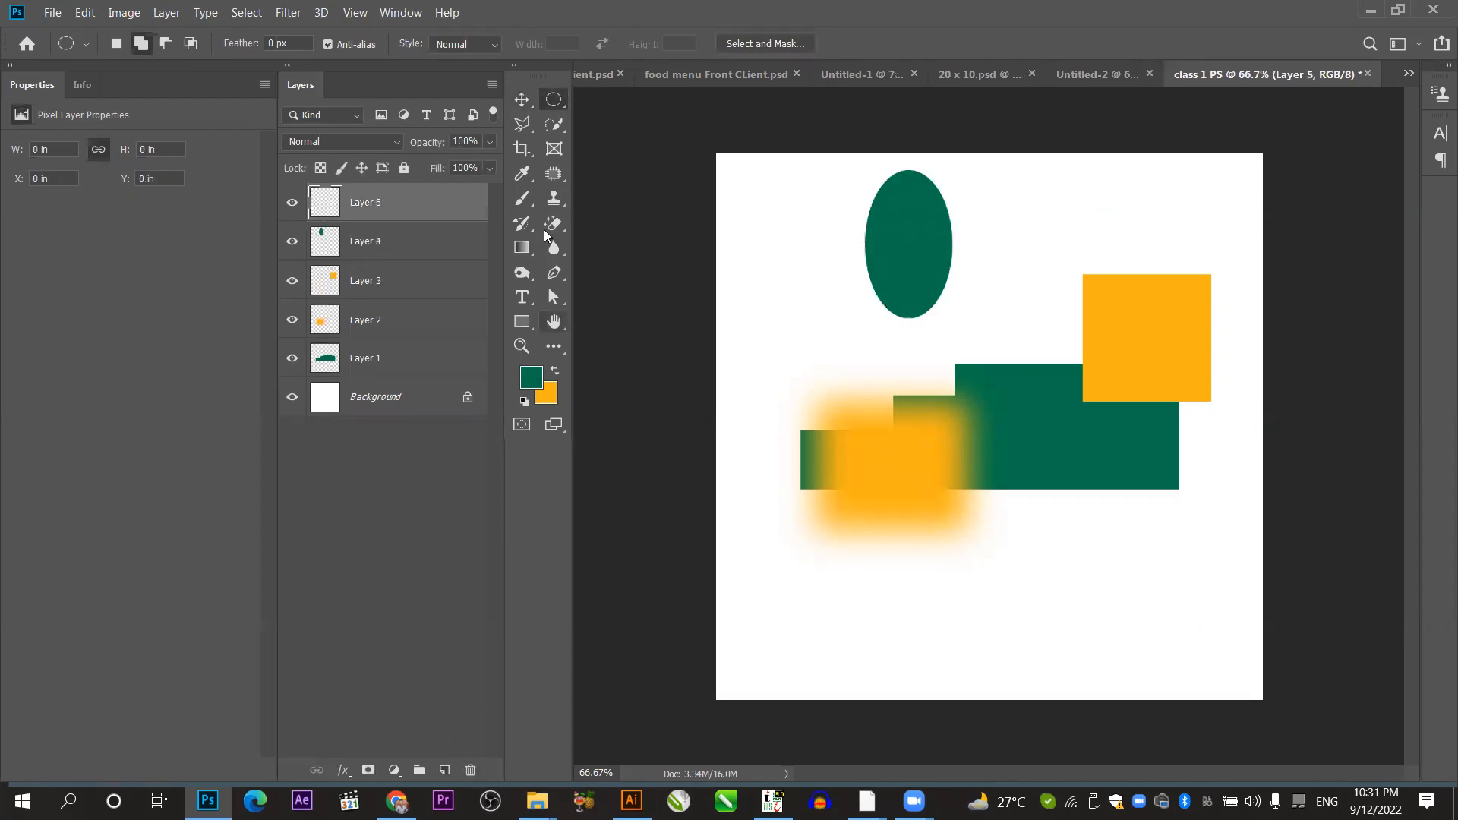
pyautogui.moveTo(835, 196); pyautogui.dragTo(998, 219)
pyautogui.hotkey('ctrl', 'BackSpace')
pyautogui.hotkey('ctrl', 'd')
# Add a second flat orange ellipse about 4.06 × 0.67 in across the green ellipse's lower half on its own layer and deselect it.
pyautogui.click(446, 771)
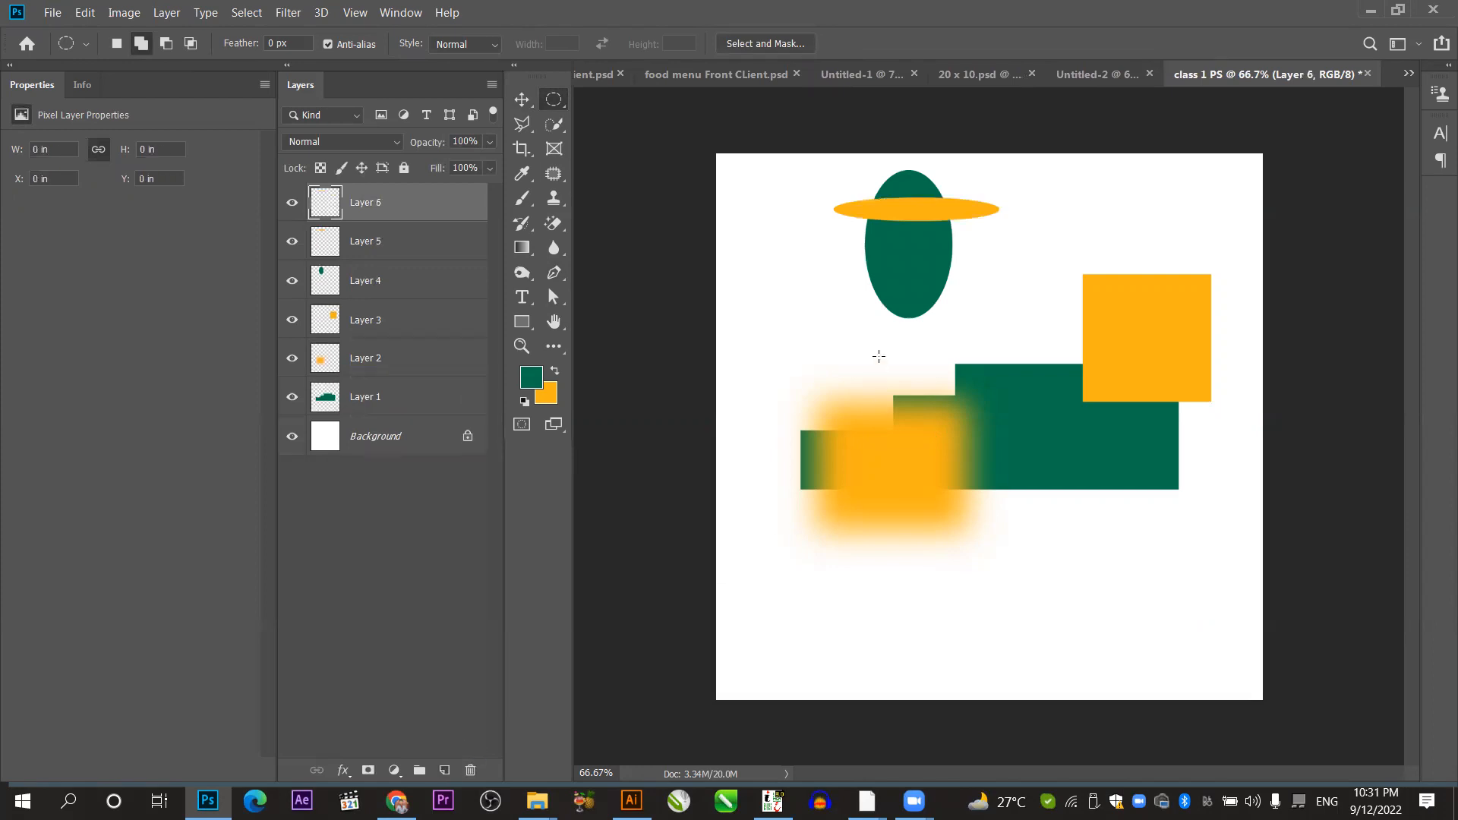
pyautogui.moveTo(844, 247); pyautogui.dragTo(988, 278)
pyautogui.hotkey('ctrl', 'BackSpace')
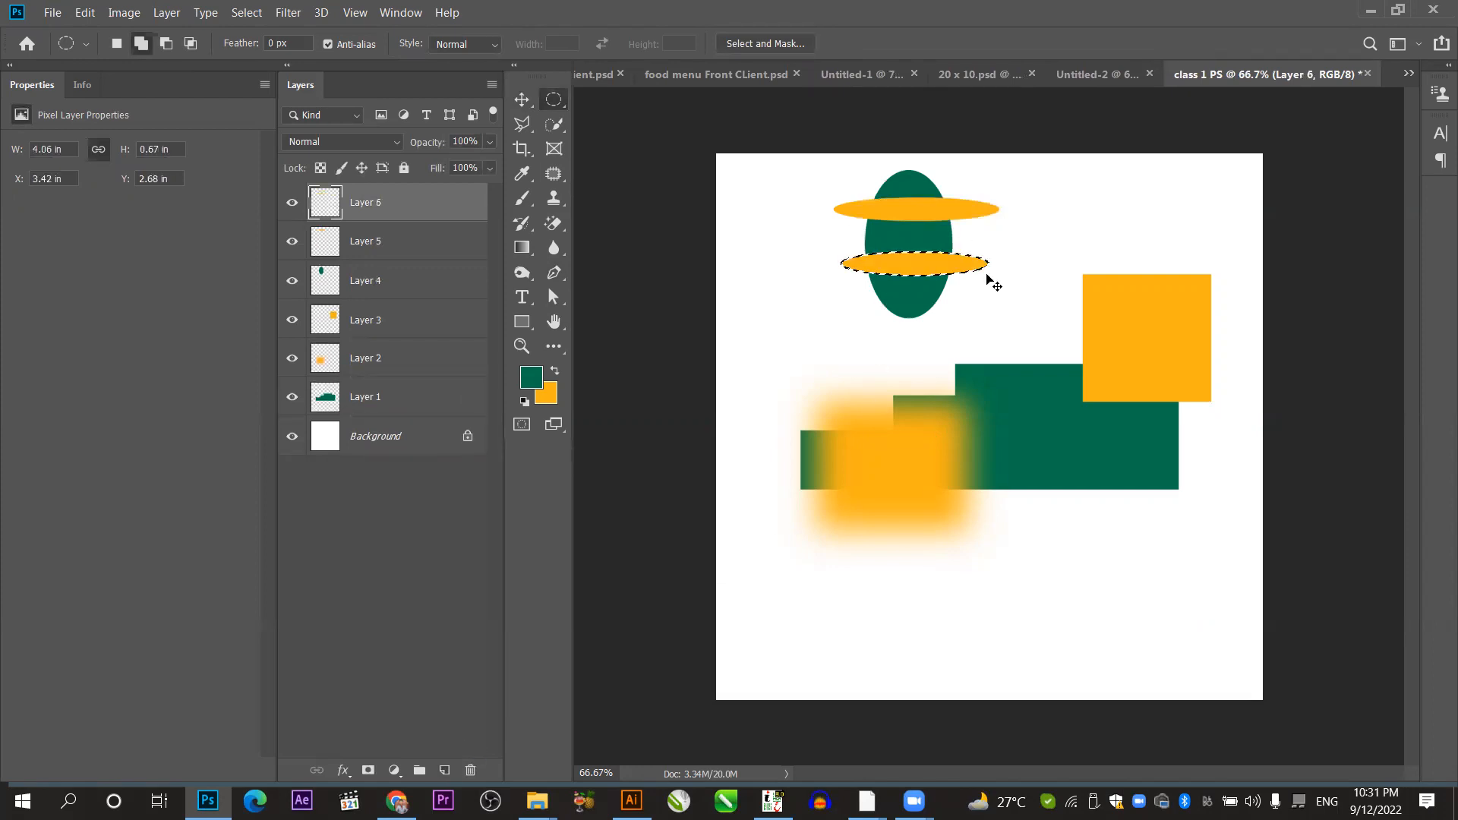
pyautogui.hotkey('ctrl', 'd')
# Select the three ellipse layers together, align their horizontal centers and clear the layer selection.
pyautogui.click(521, 101)
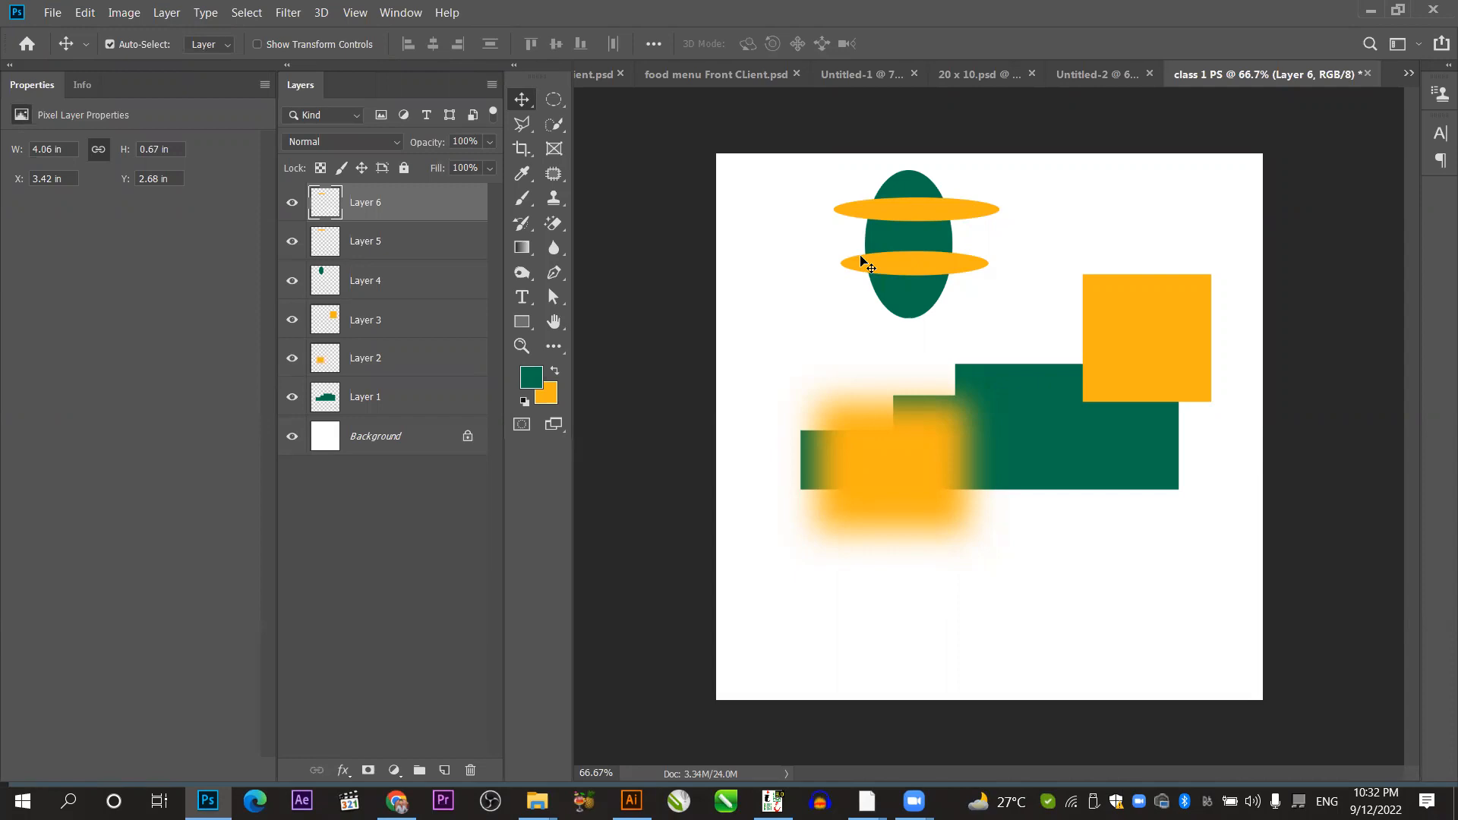
pyautogui.moveTo(991, 186); pyautogui.dragTo(911, 277)
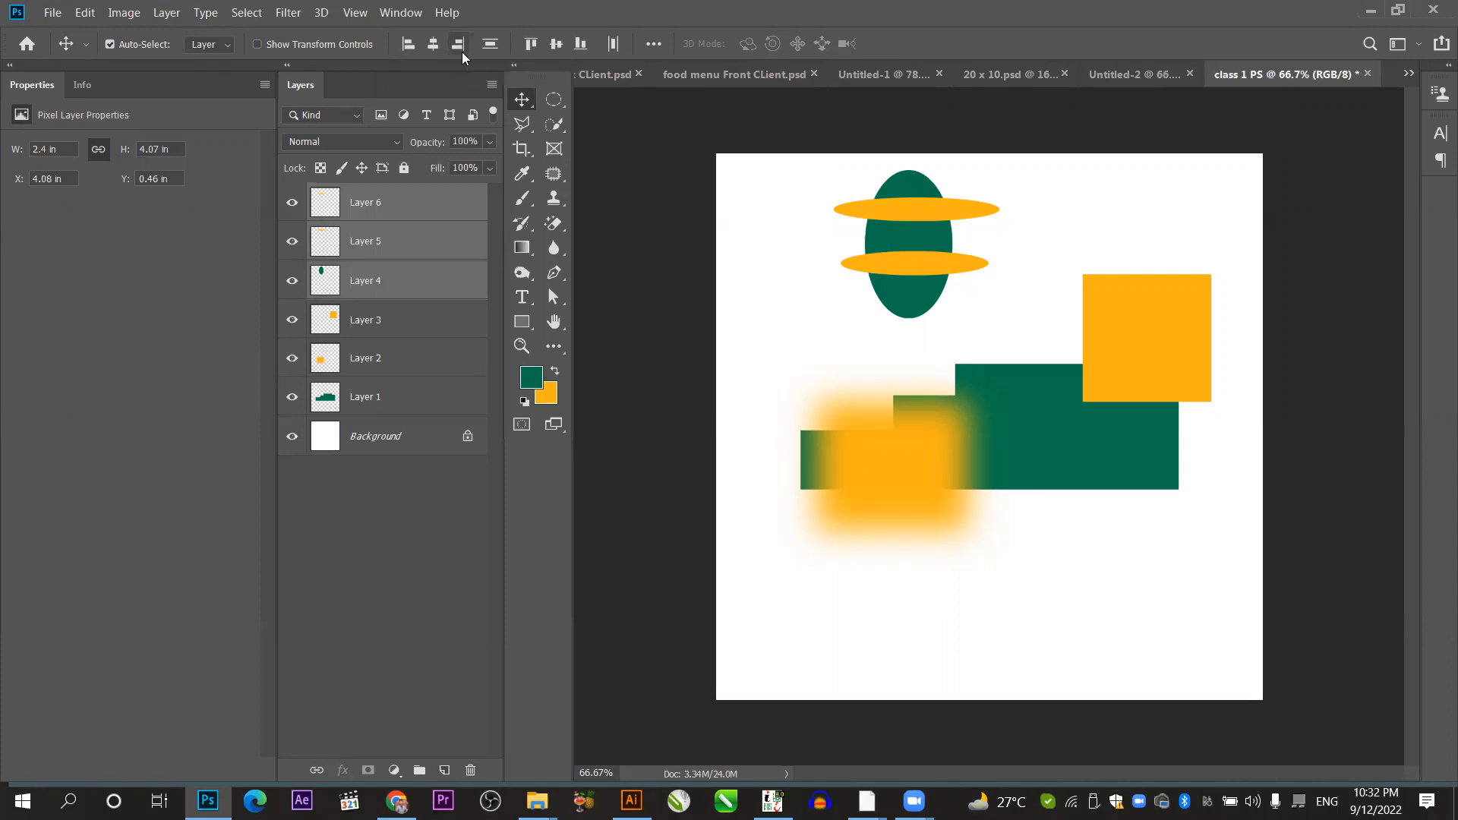
pyautogui.click(432, 43)
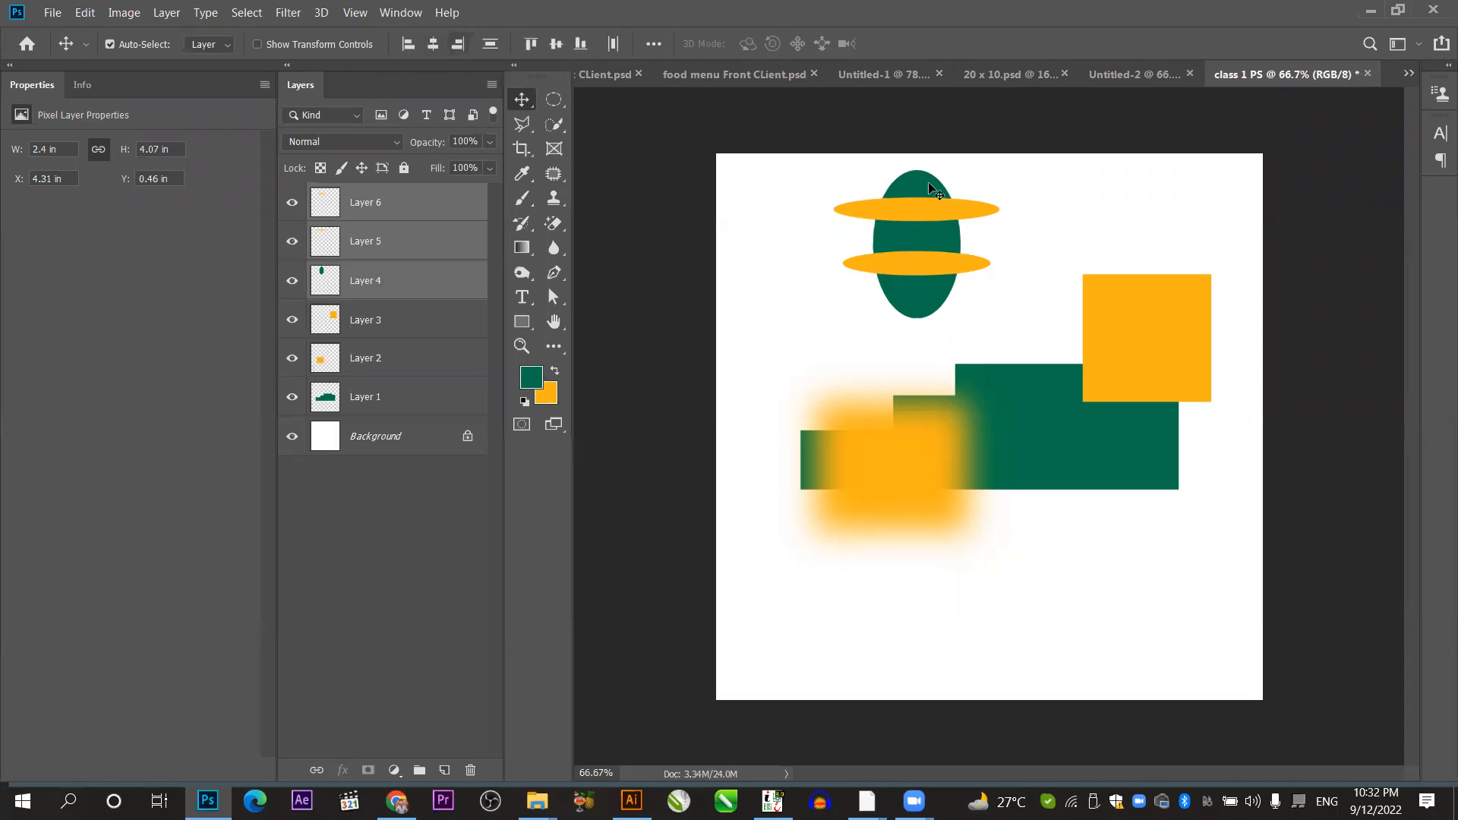
pyautogui.click(1111, 222)
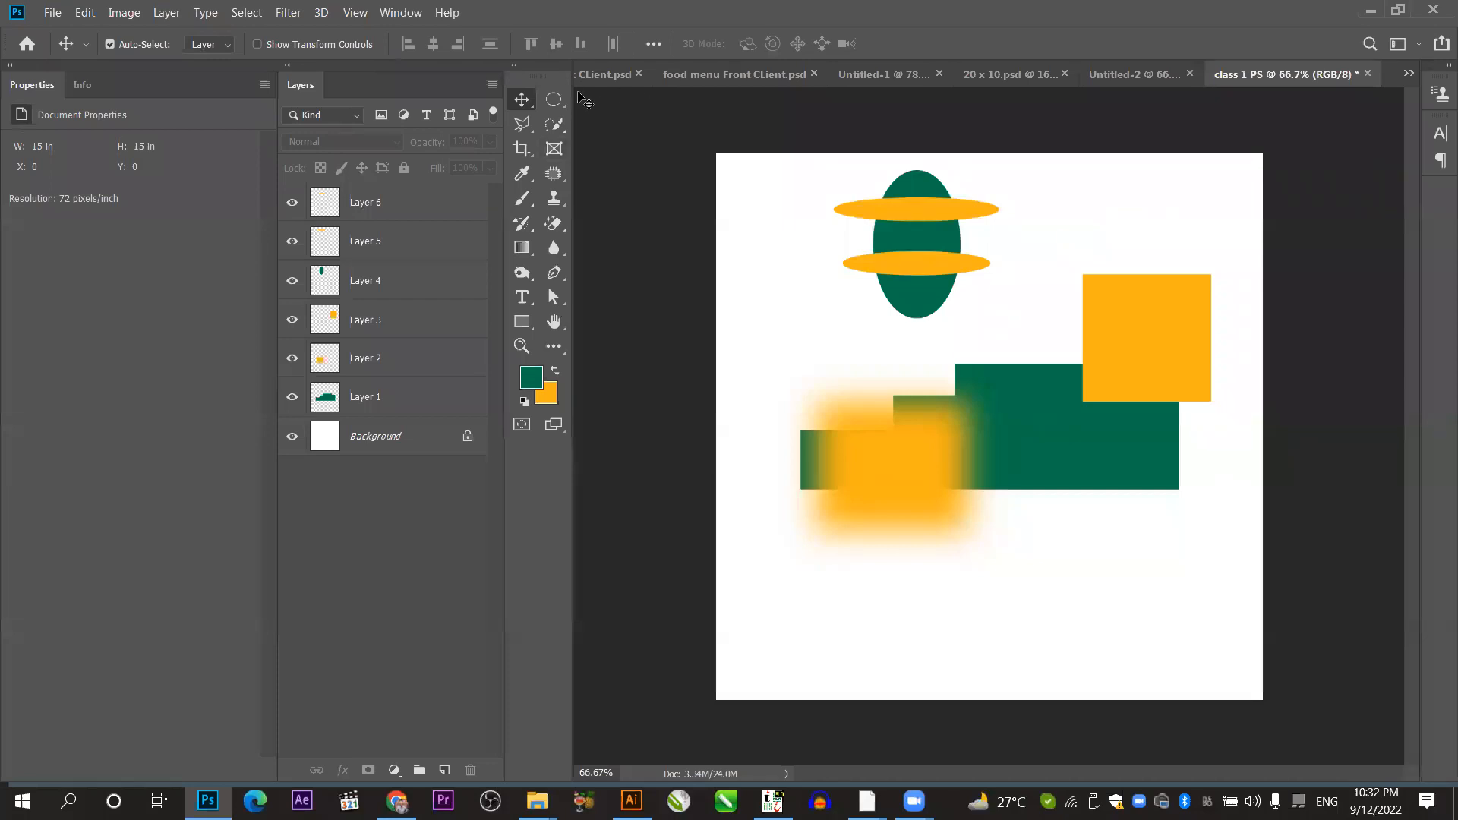
pyautogui.click(553, 100)
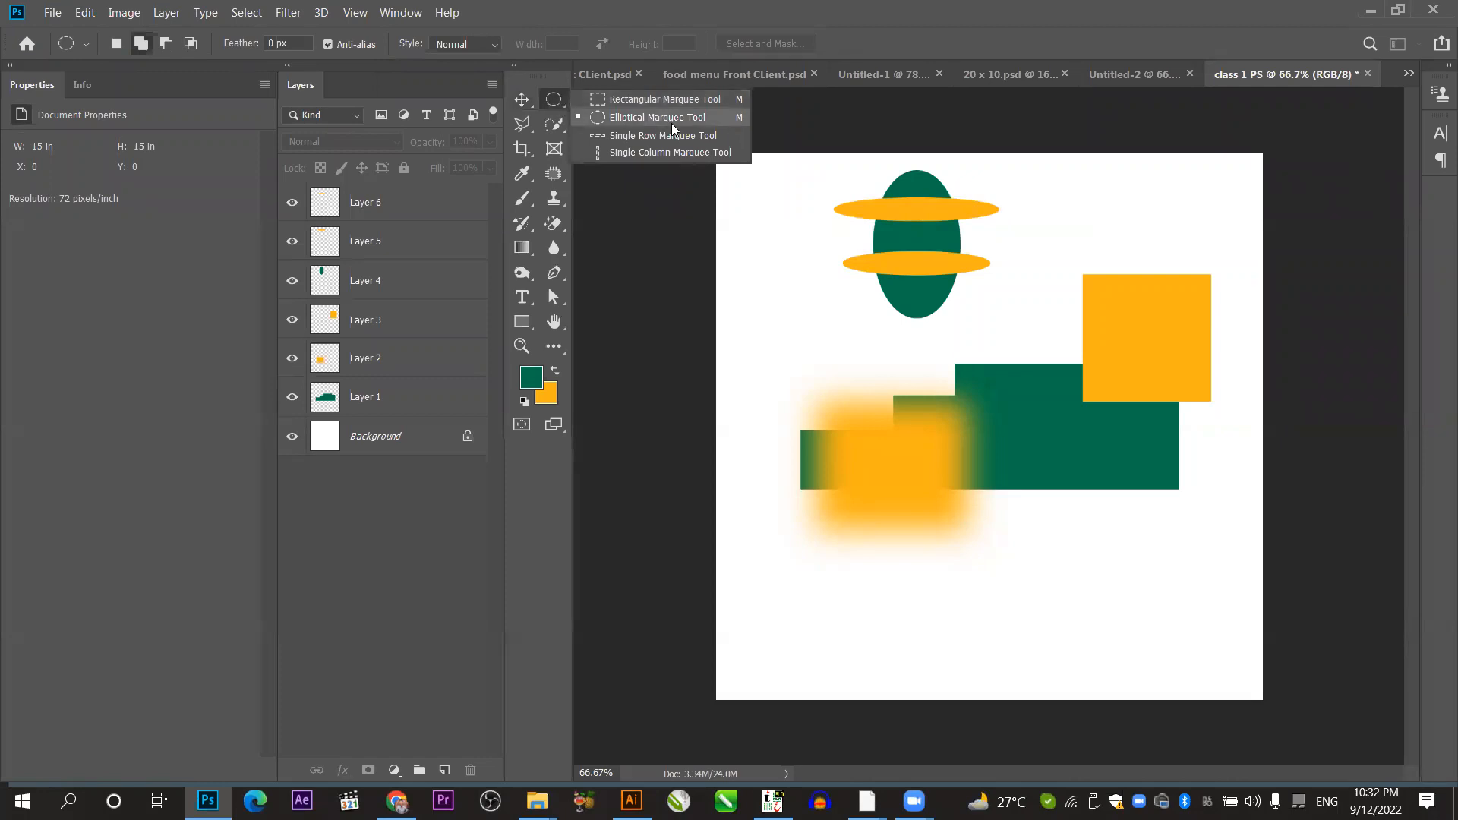
# Switch to Chrome, show the image results for "building" and open the Architectural Digest photo of the Brooklyn glass building.
pyautogui.click(396, 801)
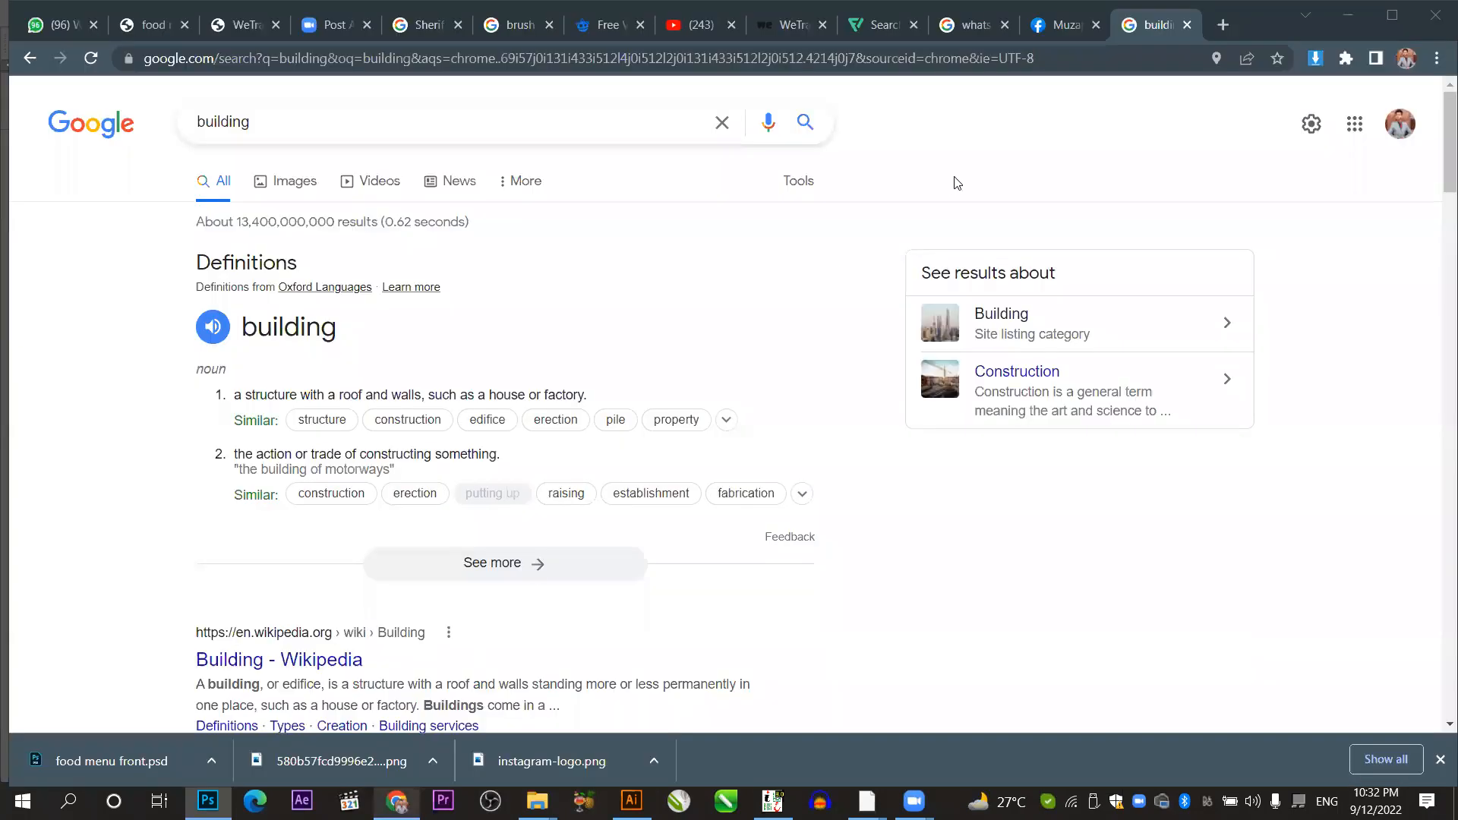
pyautogui.click(307, 190)
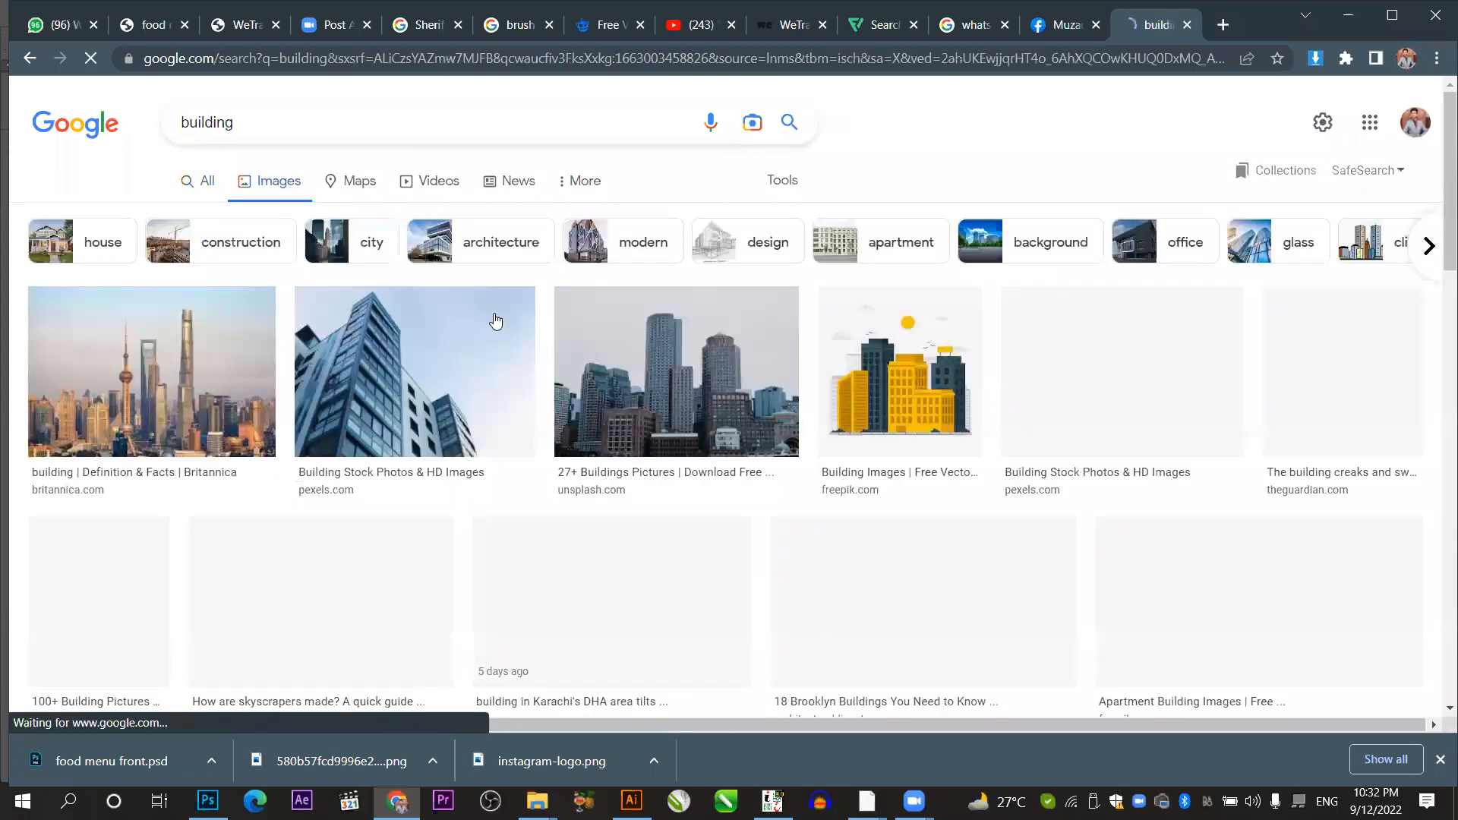
pyautogui.click(915, 574)
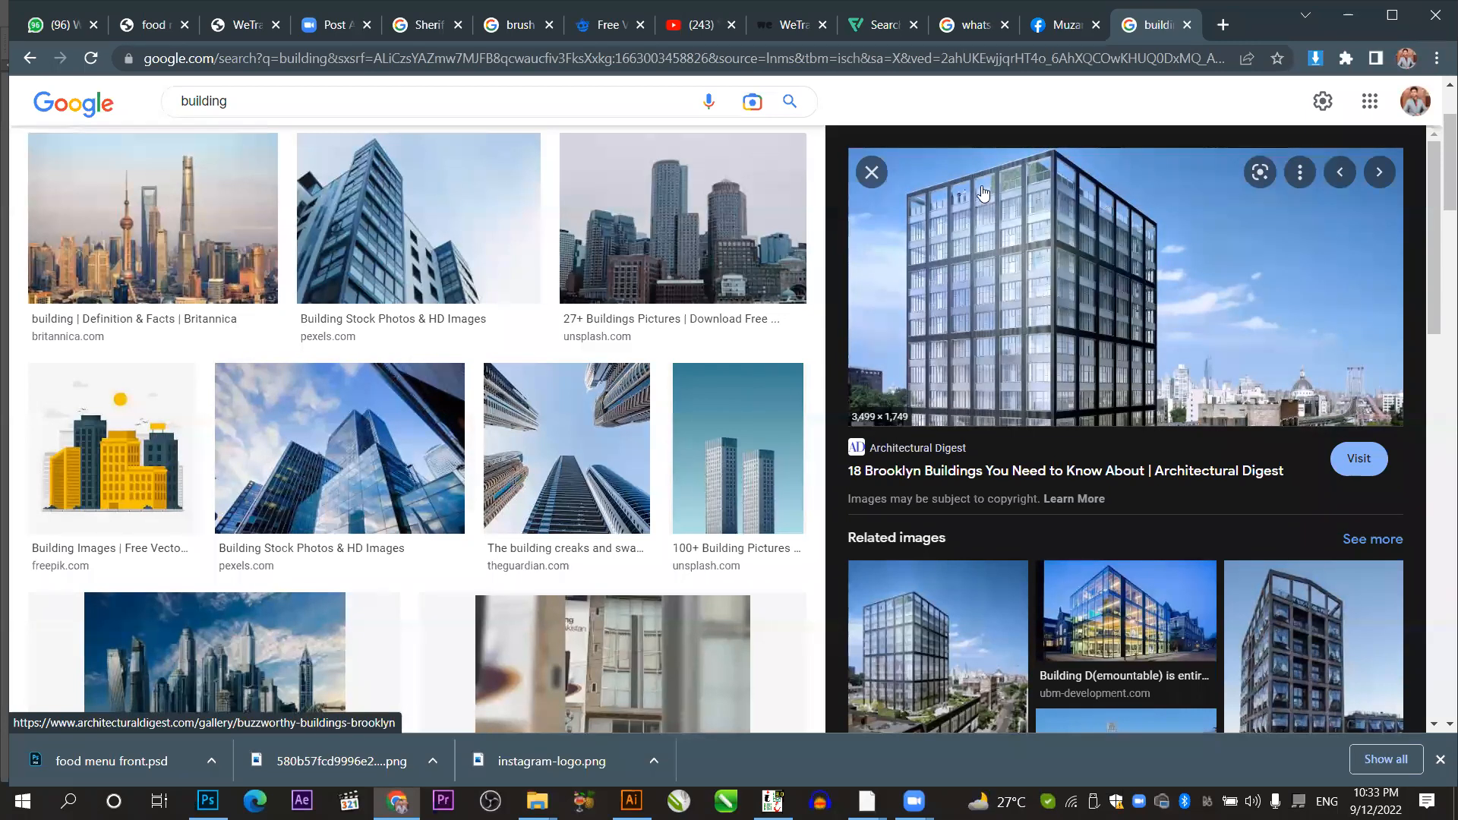
pyautogui.rightClick(1053, 357)
pyautogui.click(1055, 407)
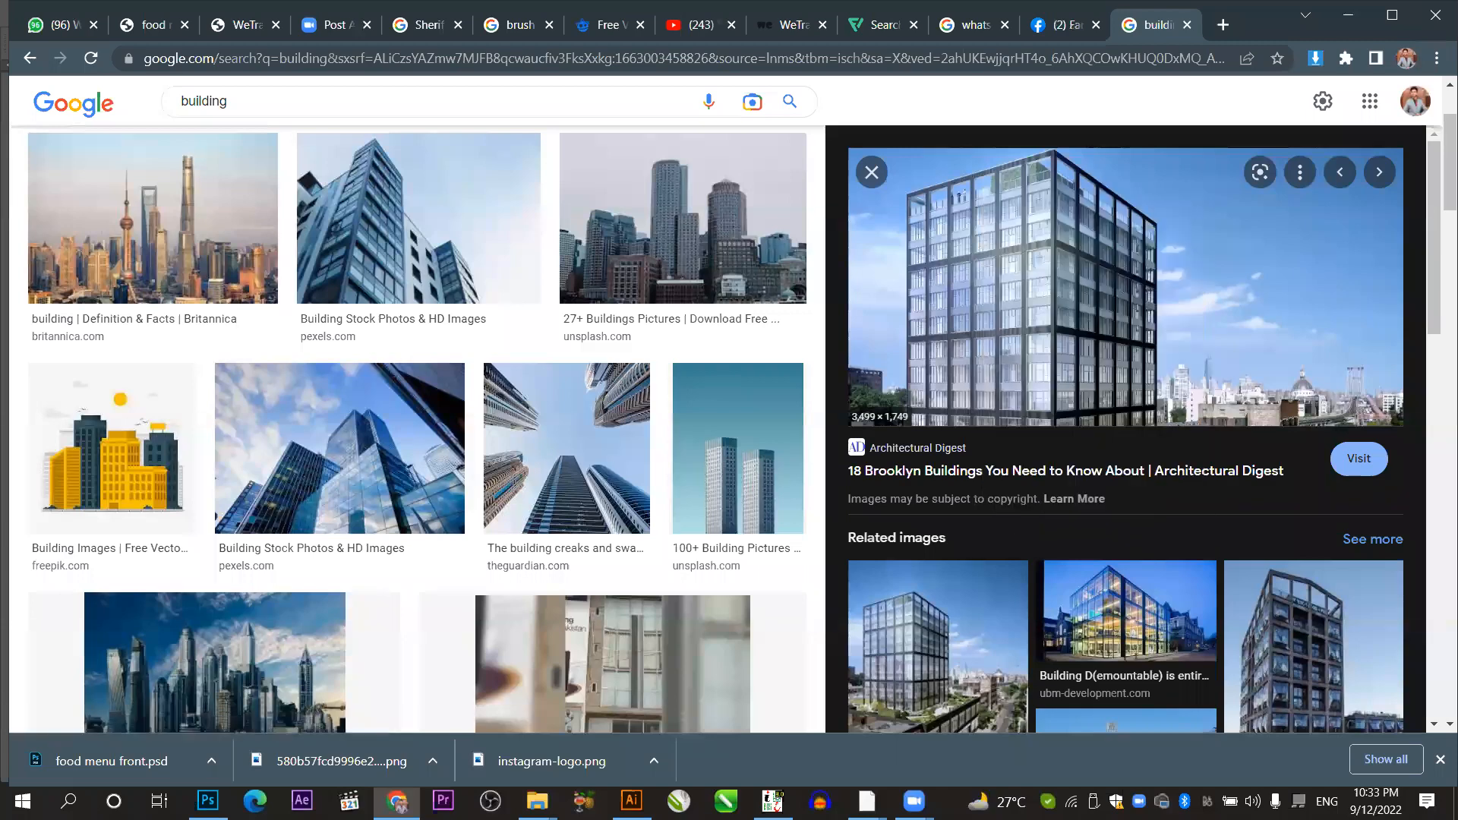
# Return to Photoshop and delete Layer 1 through Layer 6, keeping only the Background.
pyautogui.click(207, 801)
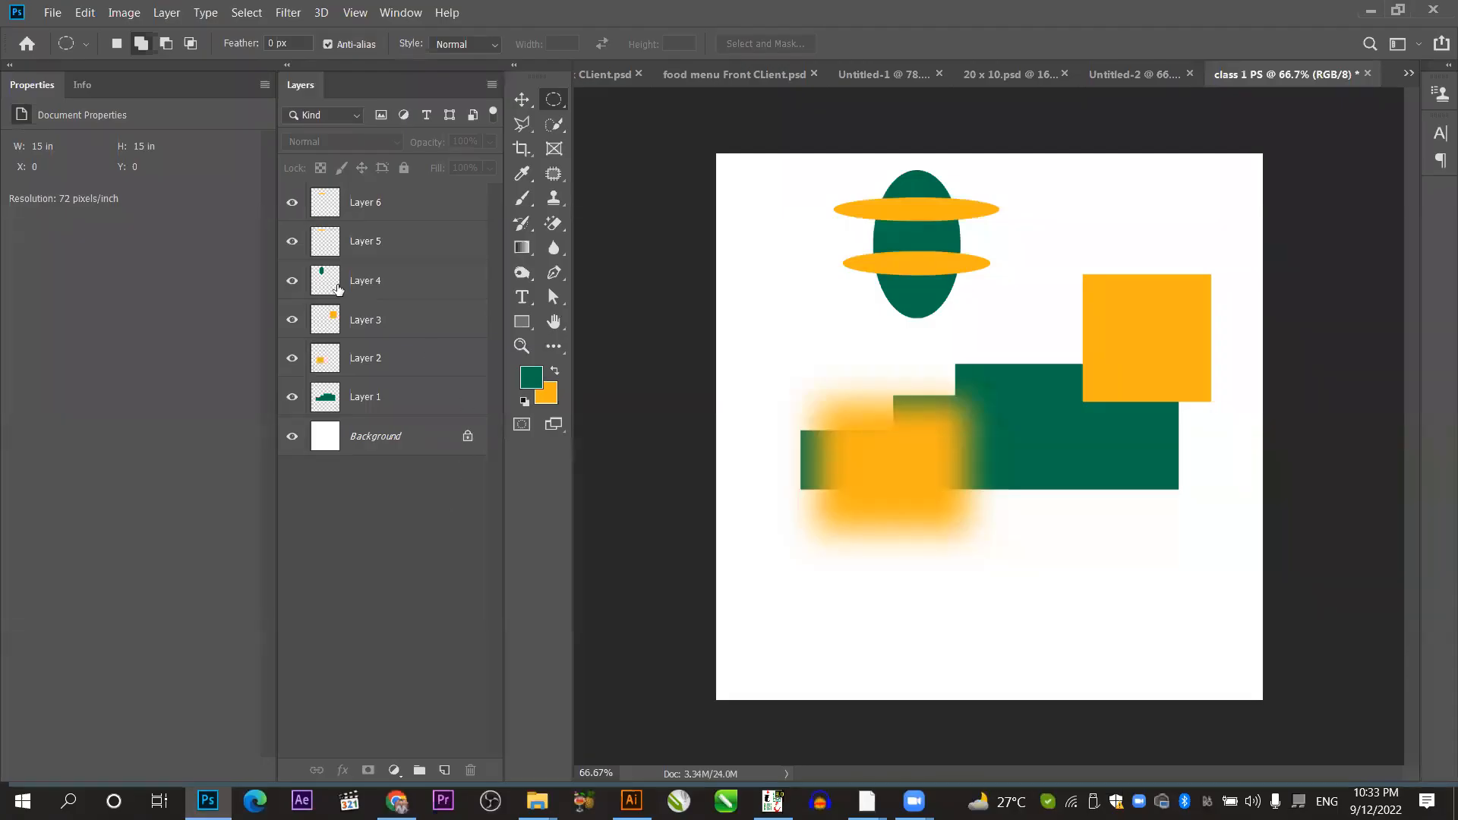
pyautogui.click(391, 196)
pyautogui.keyDown('shift'); pyautogui.click(366, 401); pyautogui.keyUp('shift')
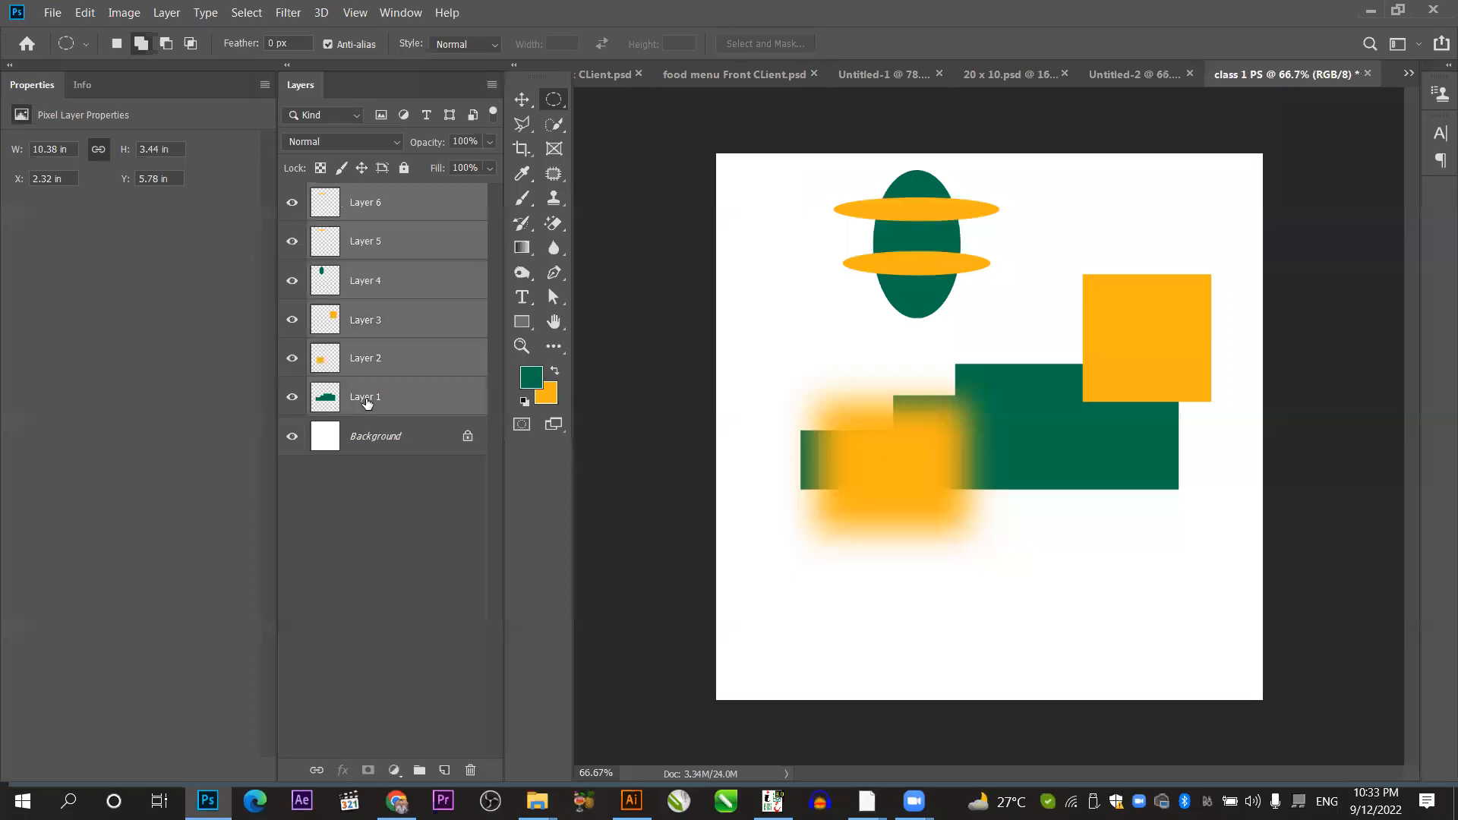
pyautogui.press('Delete')
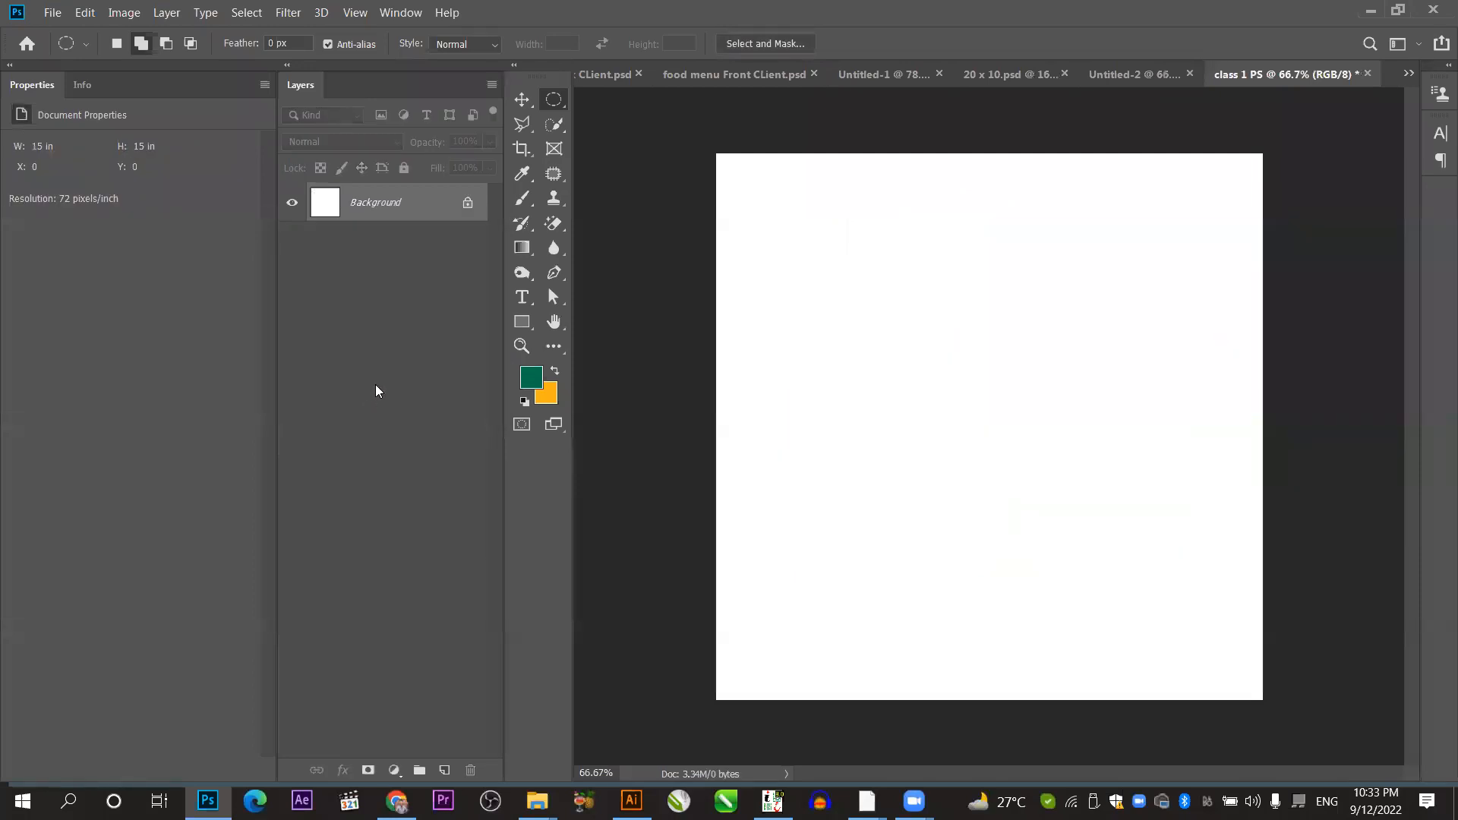
# Copy the previewed Brooklyn building image in Chrome and paste it into the class 1 PS document in Photoshop.
pyautogui.click(530, 96)
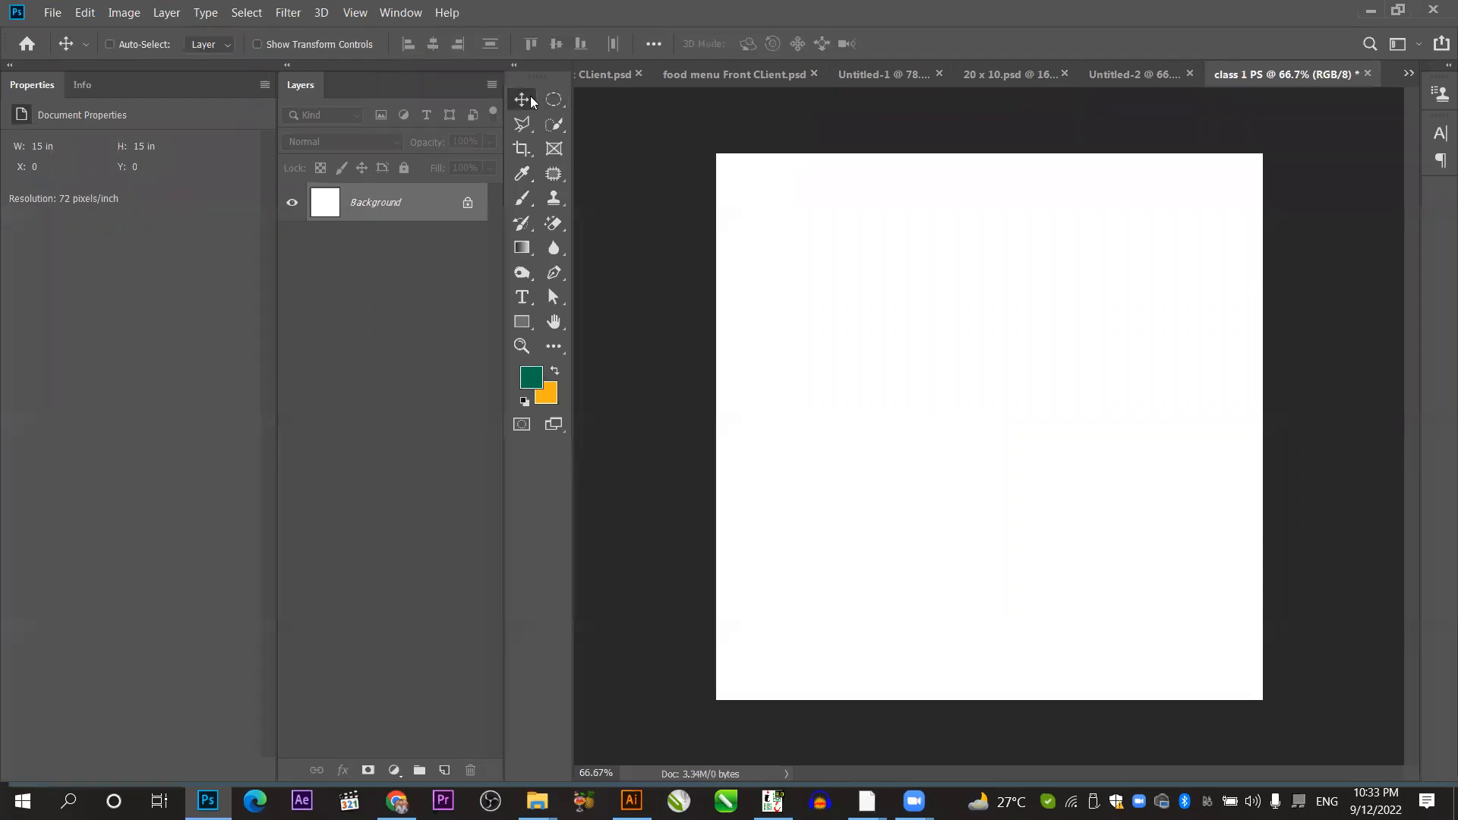
pyautogui.hotkey('alt', 'Tab')
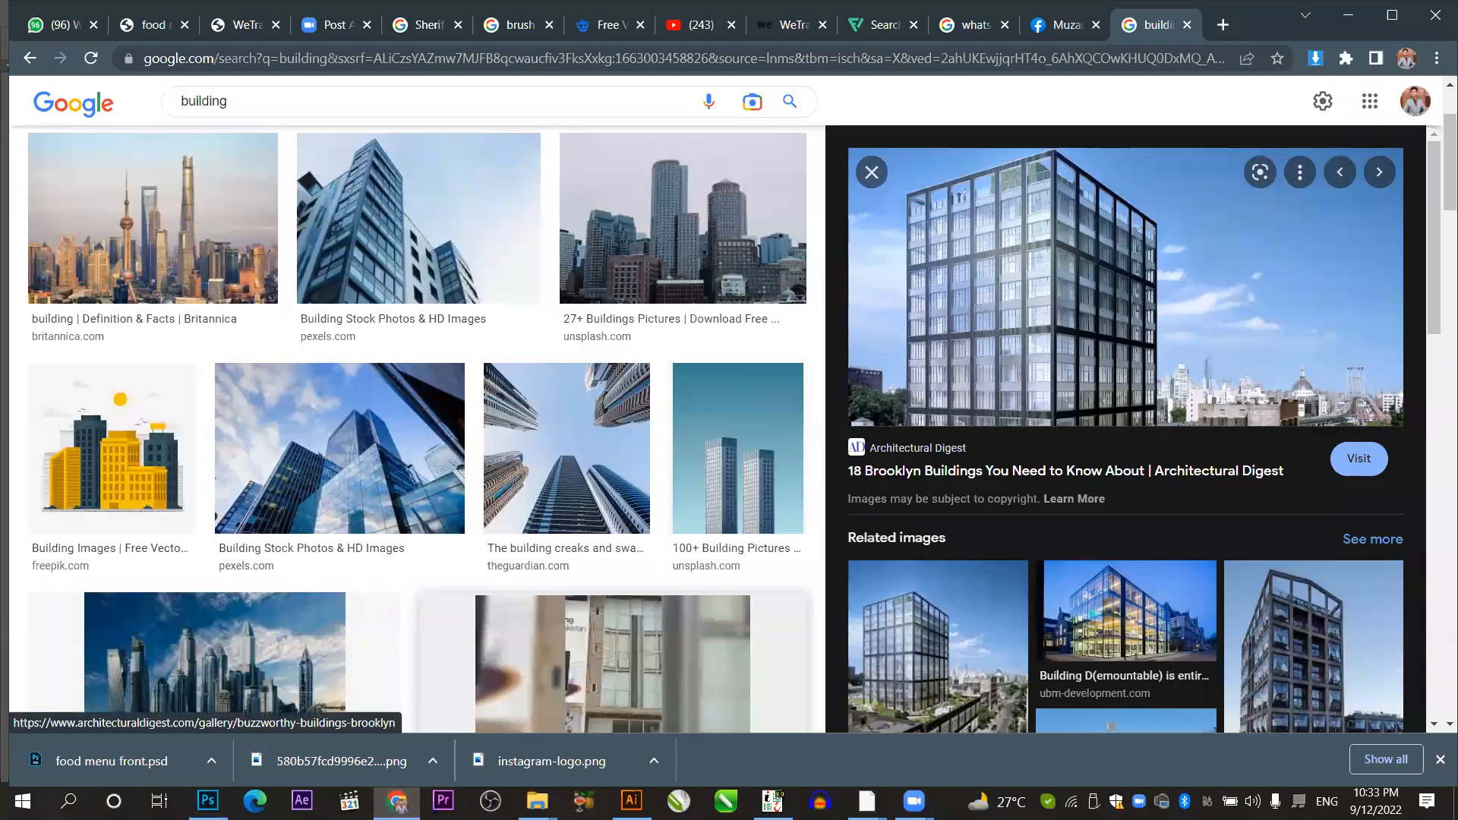
pyautogui.click(208, 797)
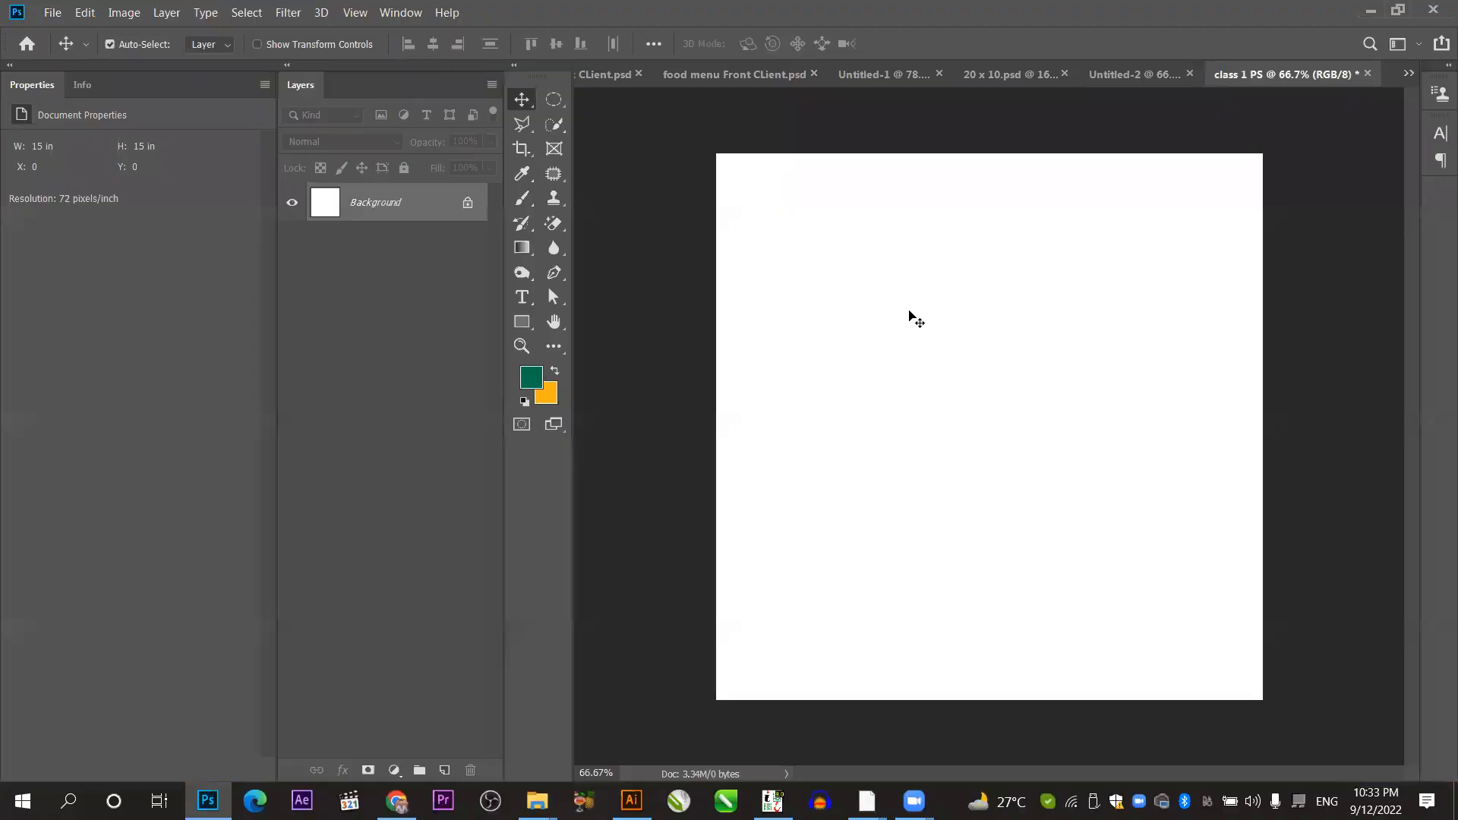
pyautogui.press('ctrl')
pyautogui.click(397, 801)
pyautogui.rightClick(1051, 290)
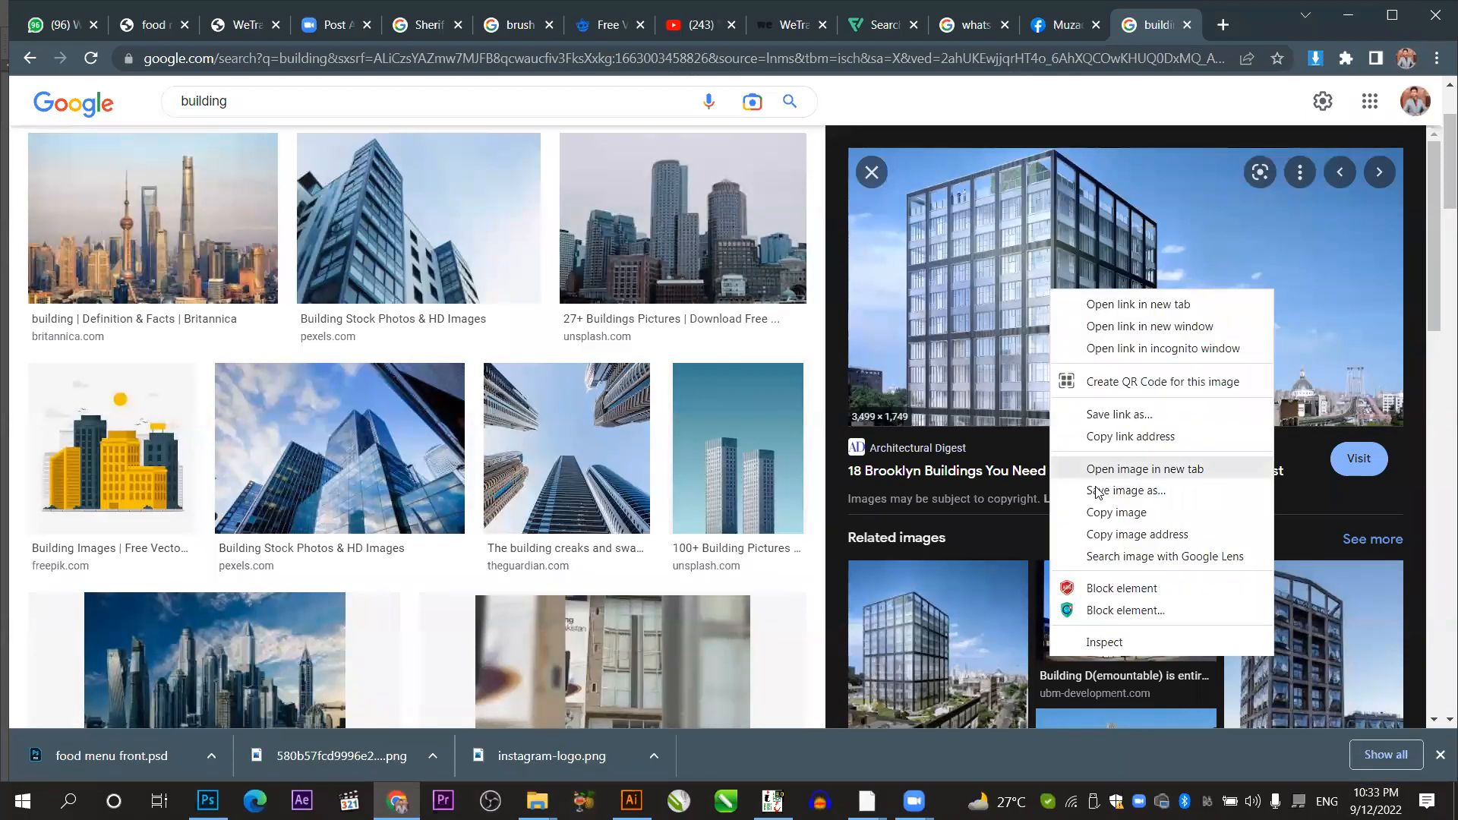
pyautogui.click(1113, 512)
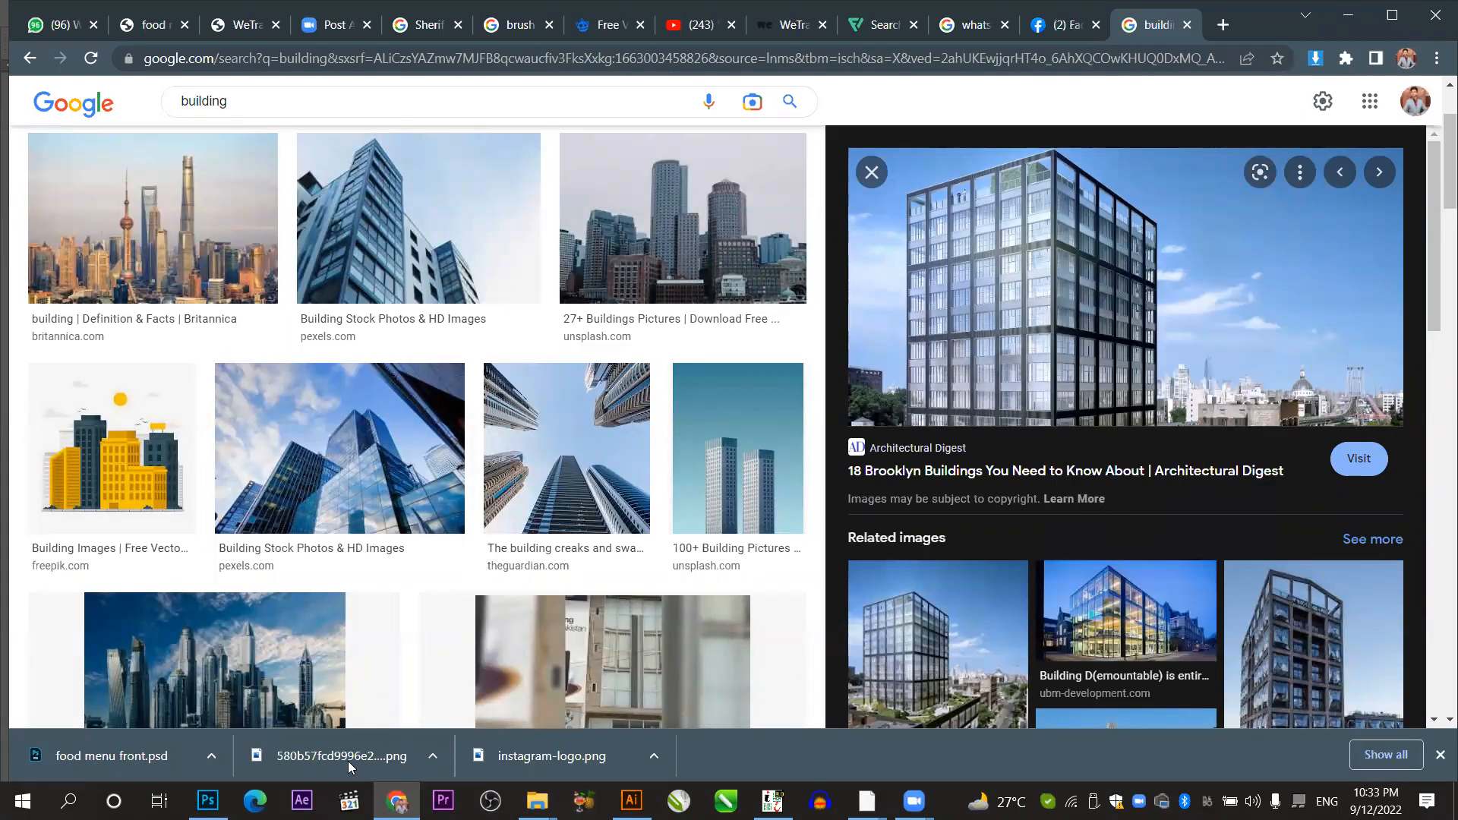
pyautogui.click(207, 801)
pyautogui.hotkey('ctrl', 'v')
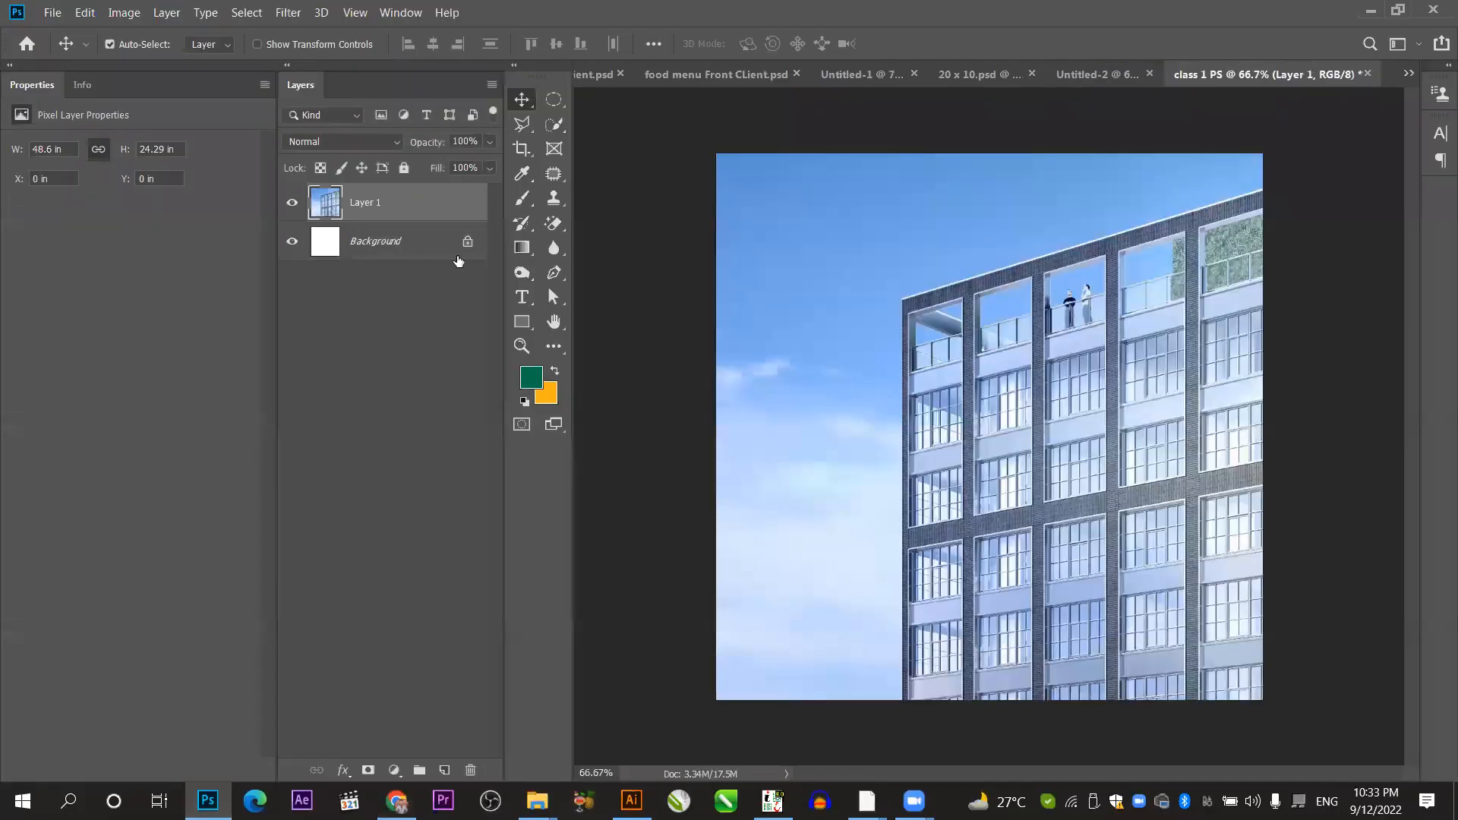
# Try converting the pasted building photo layer to a smart object and undo the conversion.
pyautogui.rightClick(470, 222)
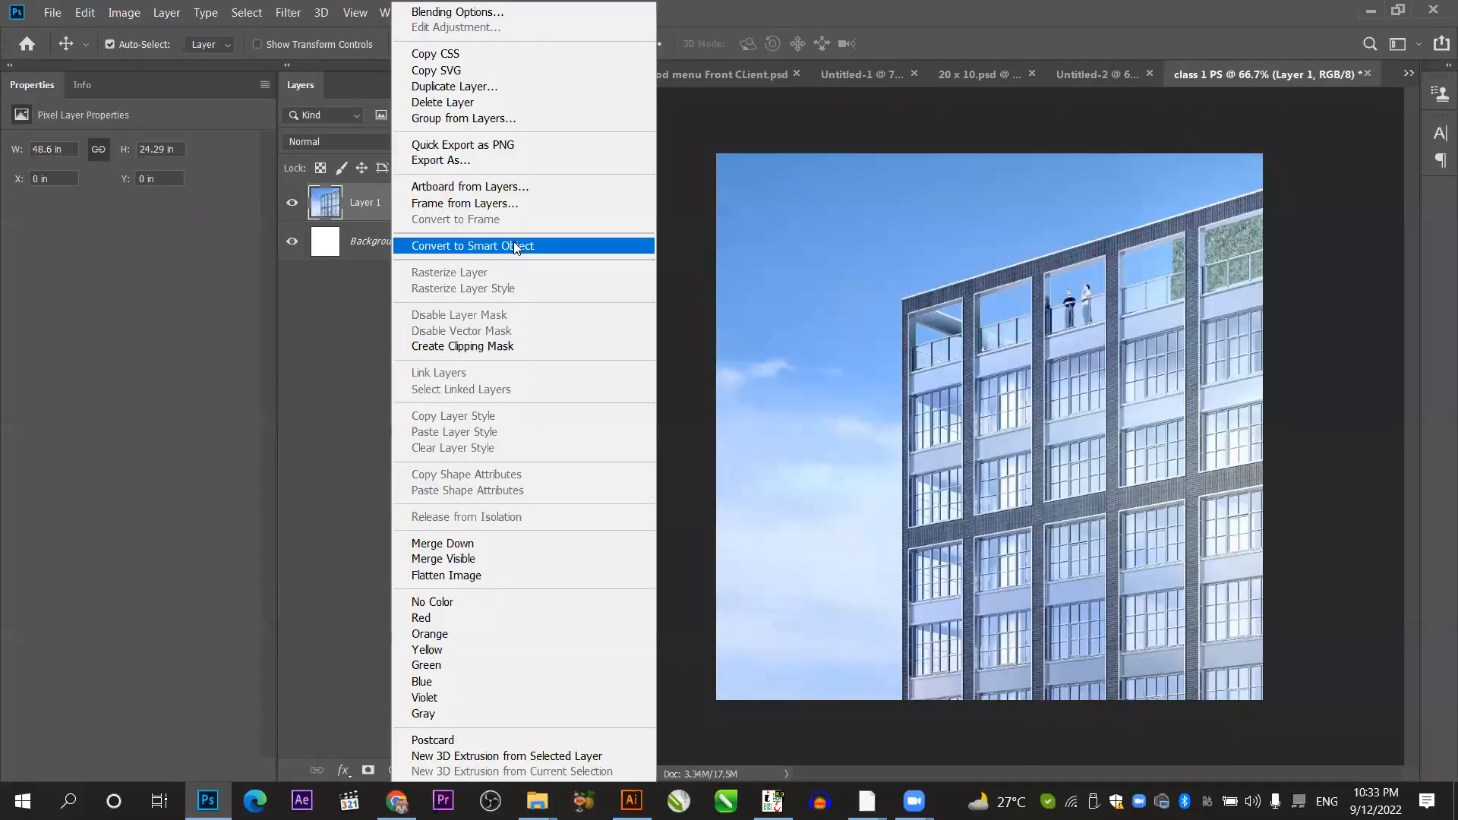
pyautogui.click(513, 241)
pyautogui.hotkey('ctrl', 'z')
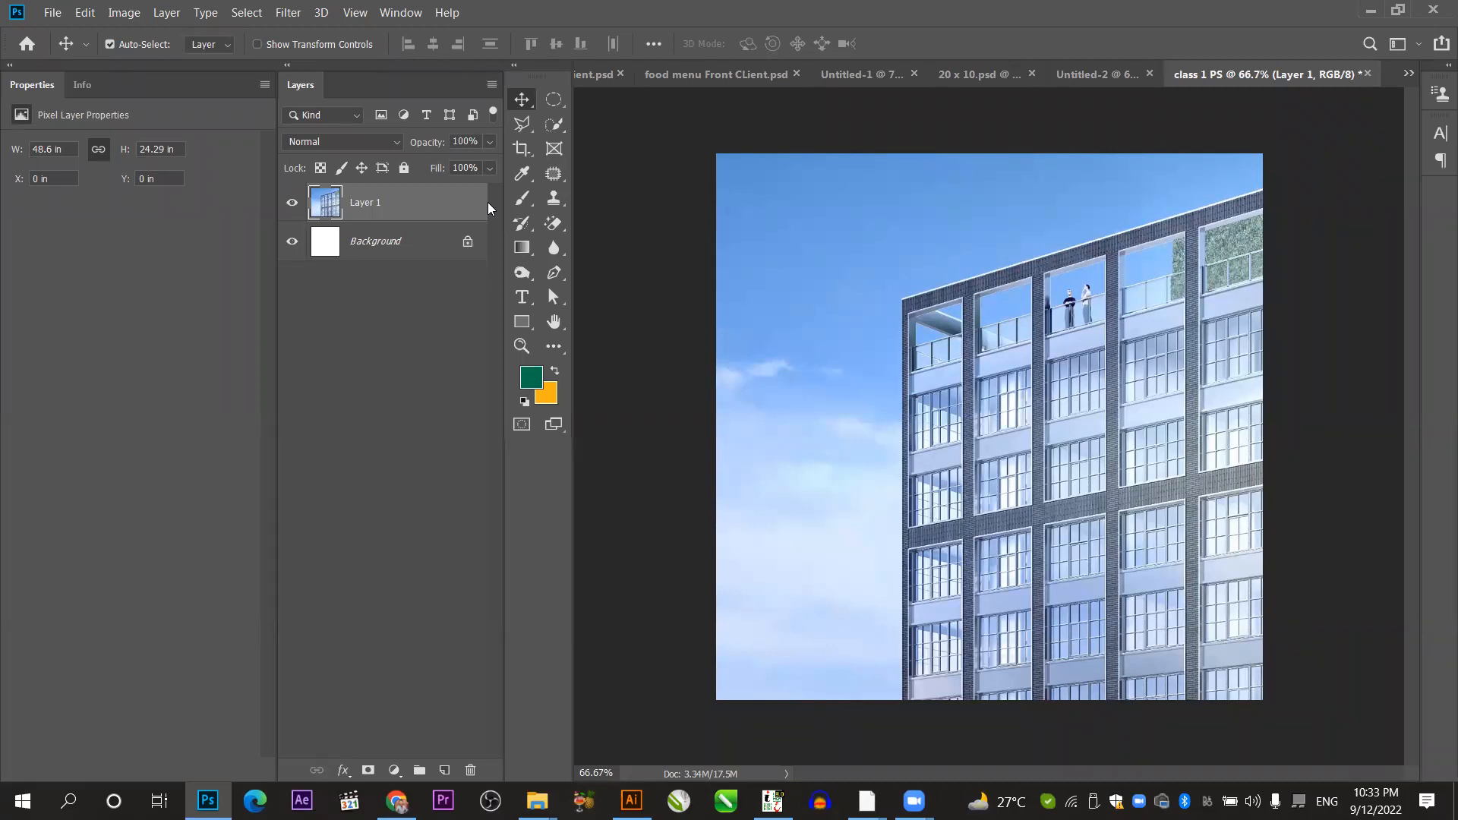
# Convert the building layer to a smart object, scale it to about 30.01 × 15 in and position it at X -2.25, Y 0 in.
pyautogui.rightClick(442, 207)
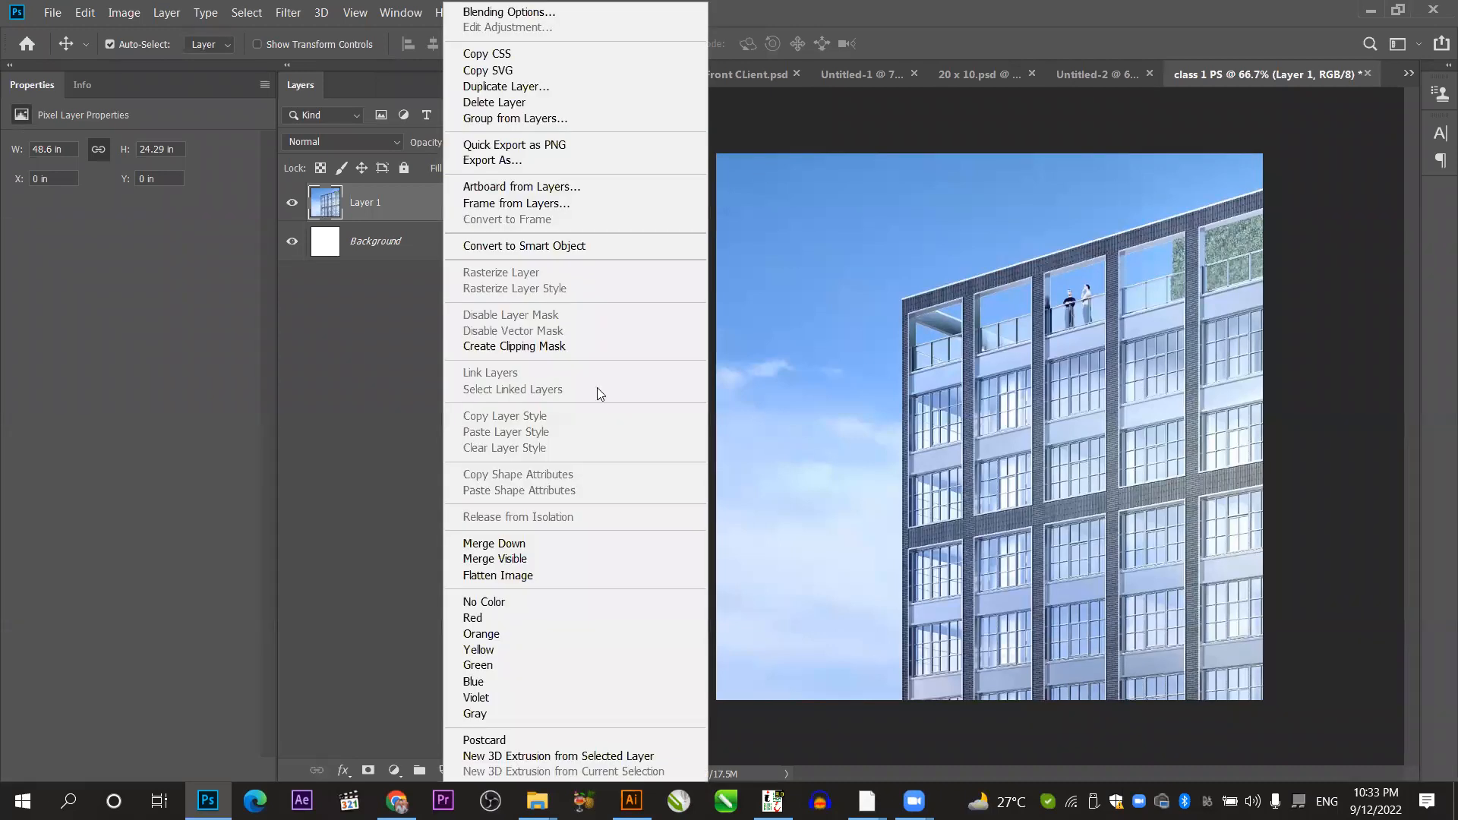
pyautogui.click(548, 245)
pyautogui.scroll(-3, 742, 316)
pyautogui.press('ctrl')
pyautogui.hotkey('ctrl', 't')
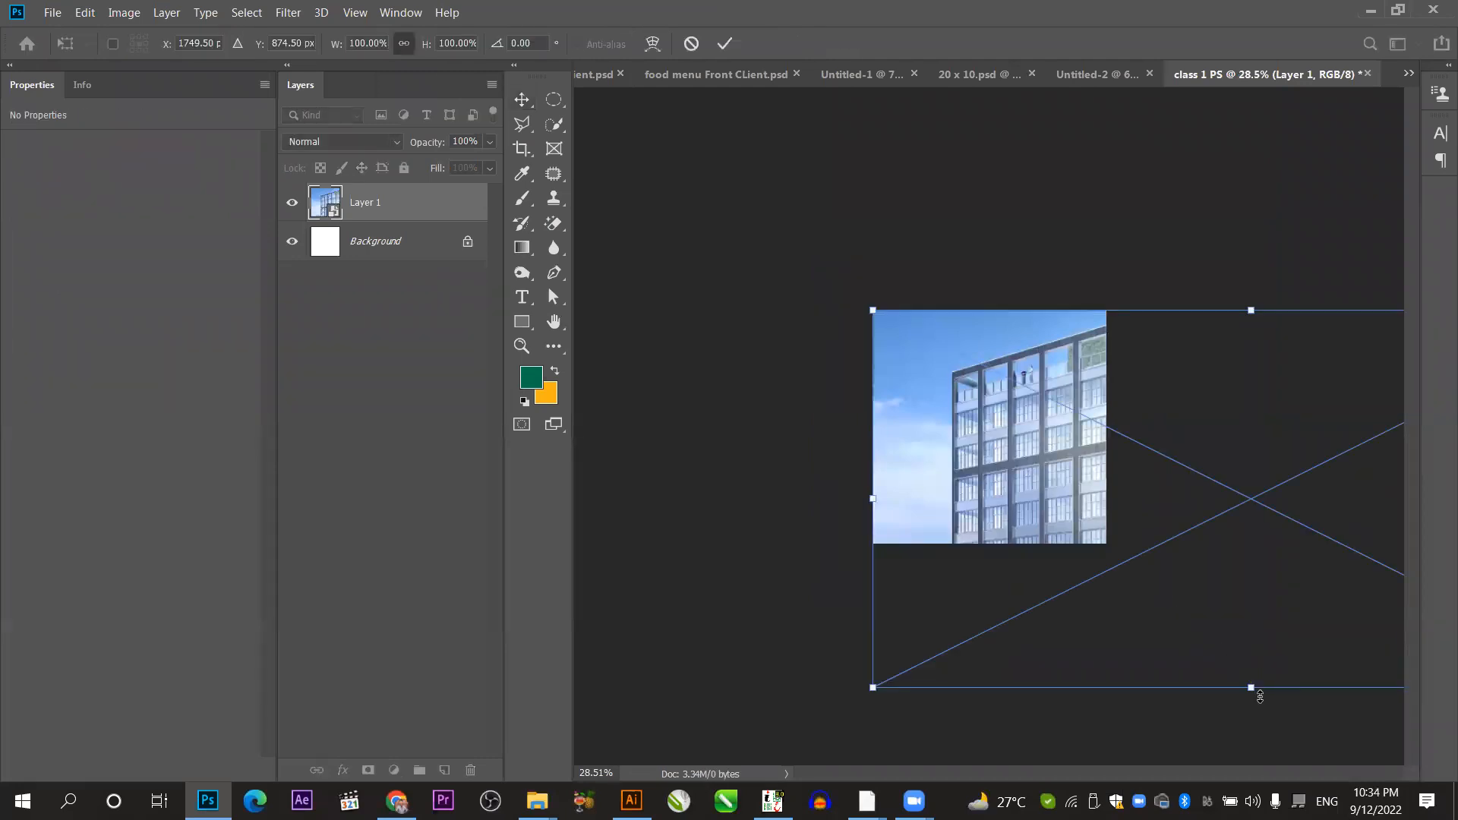
pyautogui.moveTo(1253, 688); pyautogui.dragTo(1240, 543)
pyautogui.moveTo(1240, 442); pyautogui.dragTo(1061, 431)
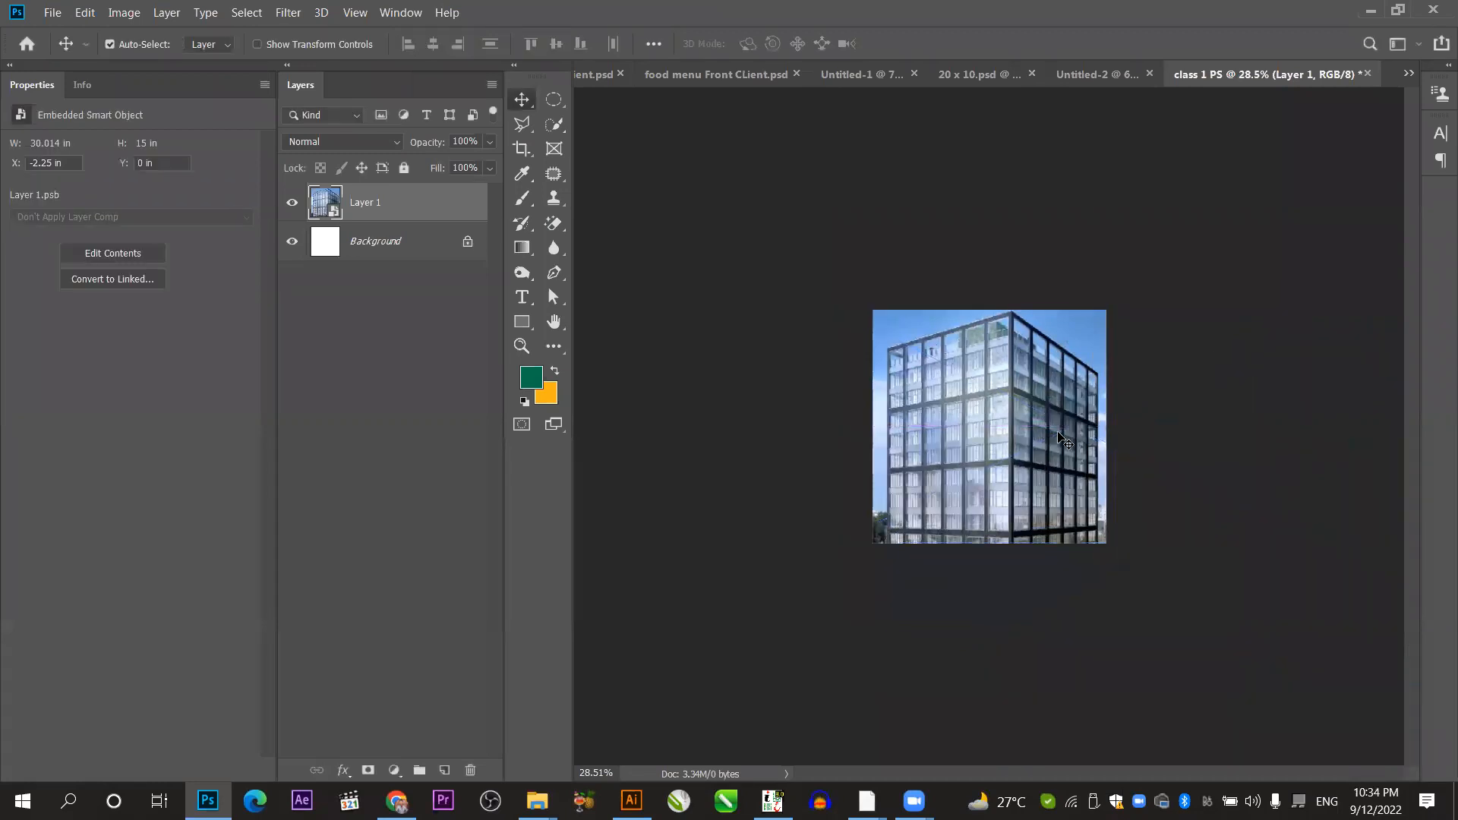
# Try an irregular freehand selection over the sky and building facade with the Lasso tool and deselect it.
pyautogui.scroll(5, 1061, 439)
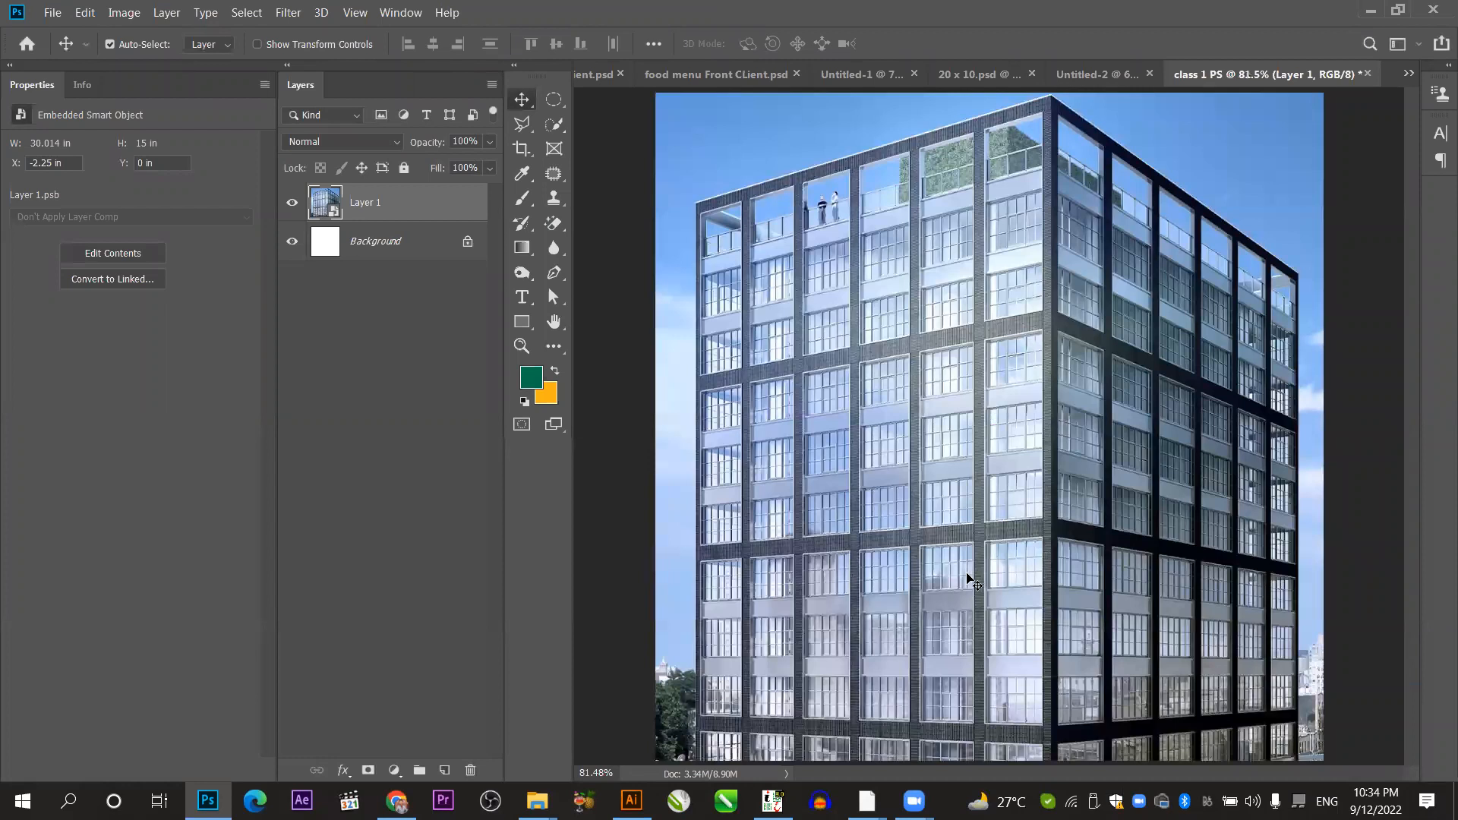
pyautogui.click(522, 124)
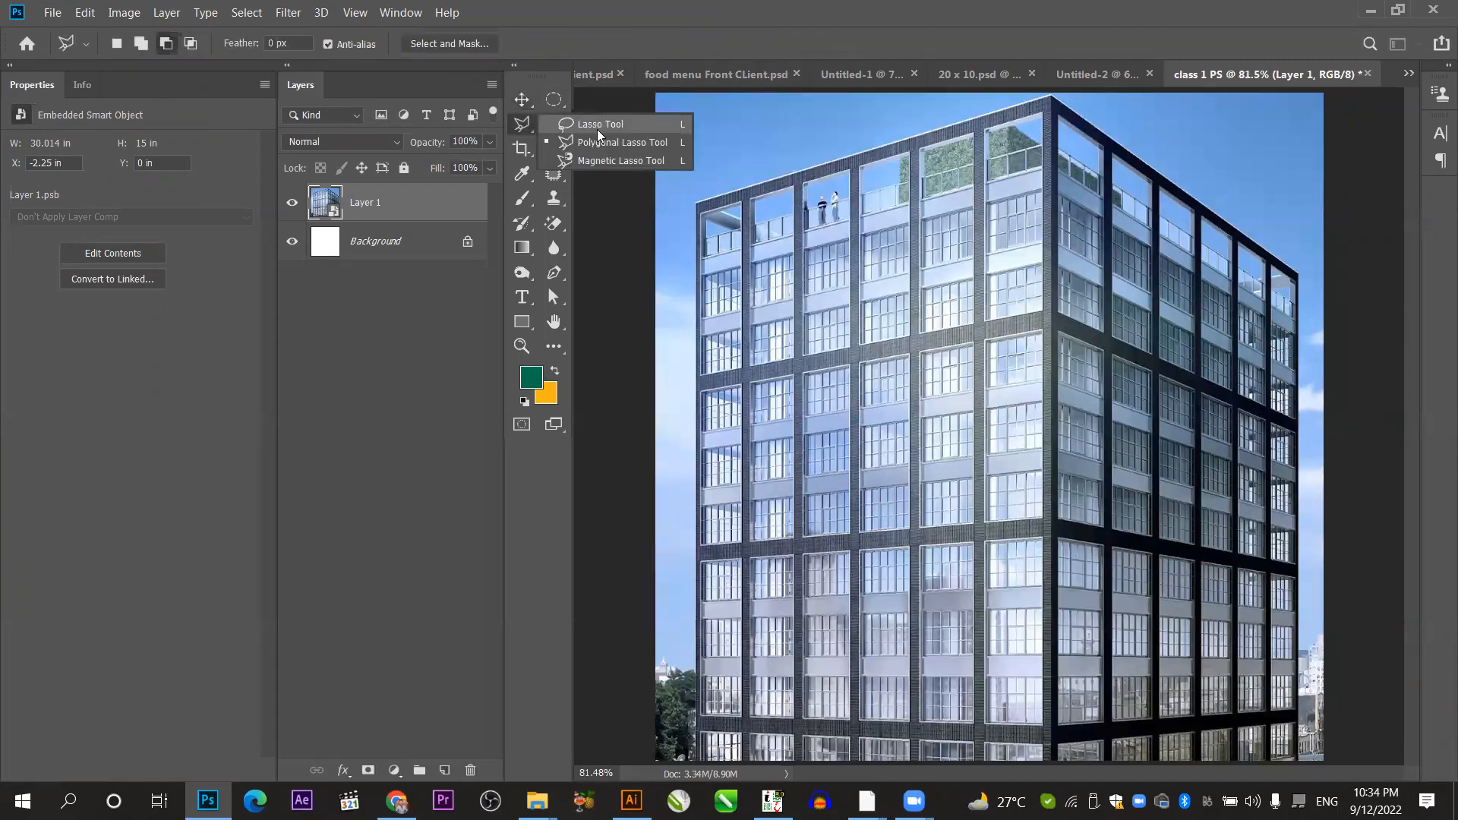
pyautogui.click(597, 128)
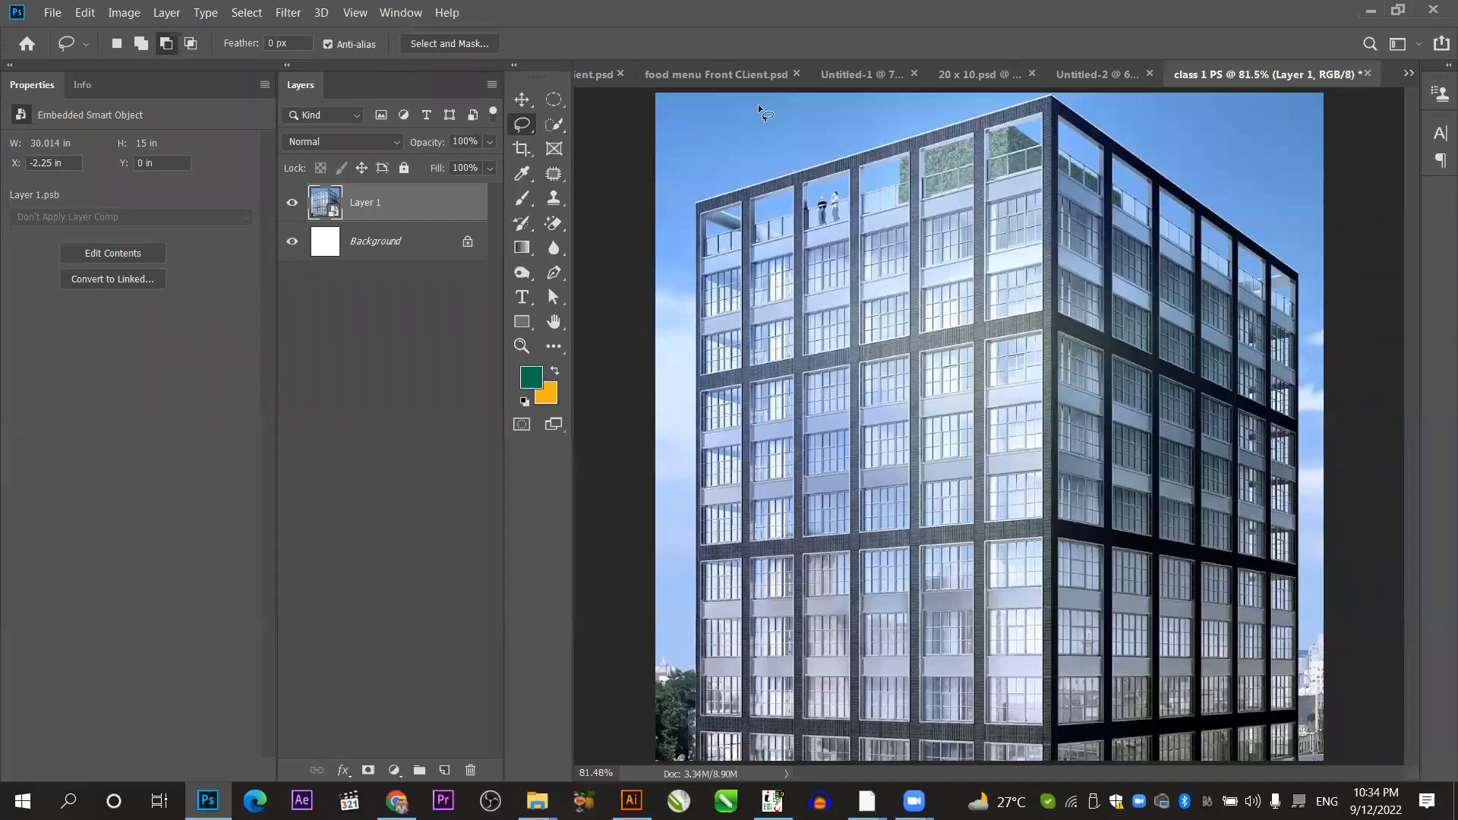
pyautogui.rightClick(522, 124)
pyautogui.click(640, 122)
pyautogui.moveTo(787, 156); pyautogui.dragTo(790, 151)
pyautogui.moveTo(826, 114)
pyautogui.mouseDown()
pyautogui.moveTo(908, 137)
pyautogui.moveTo(828, 122)
pyautogui.mouseUp()
pyautogui.moveTo(980, 119)
pyautogui.mouseDown()
pyautogui.moveTo(991, 247)
pyautogui.moveTo(1017, 144)
pyautogui.moveTo(1040, 141)
pyautogui.moveTo(1063, 273)
pyautogui.moveTo(1097, 250)
pyautogui.moveTo(1067, 277)
pyautogui.moveTo(1086, 341)
pyautogui.moveTo(1111, 331)
pyautogui.moveTo(1094, 502)
pyautogui.mouseUp()
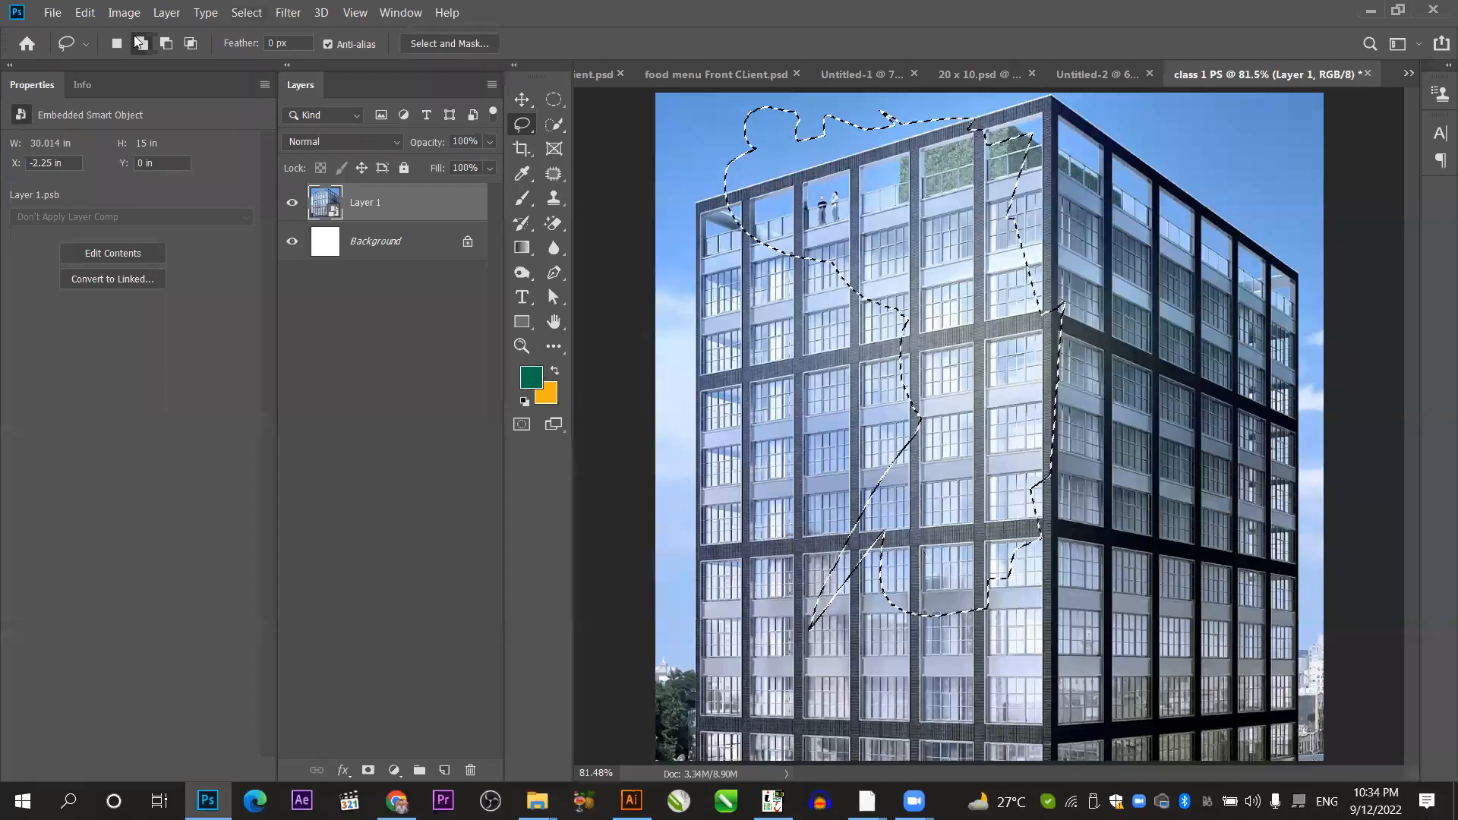
pyautogui.hotkey('ctrl', 'd')
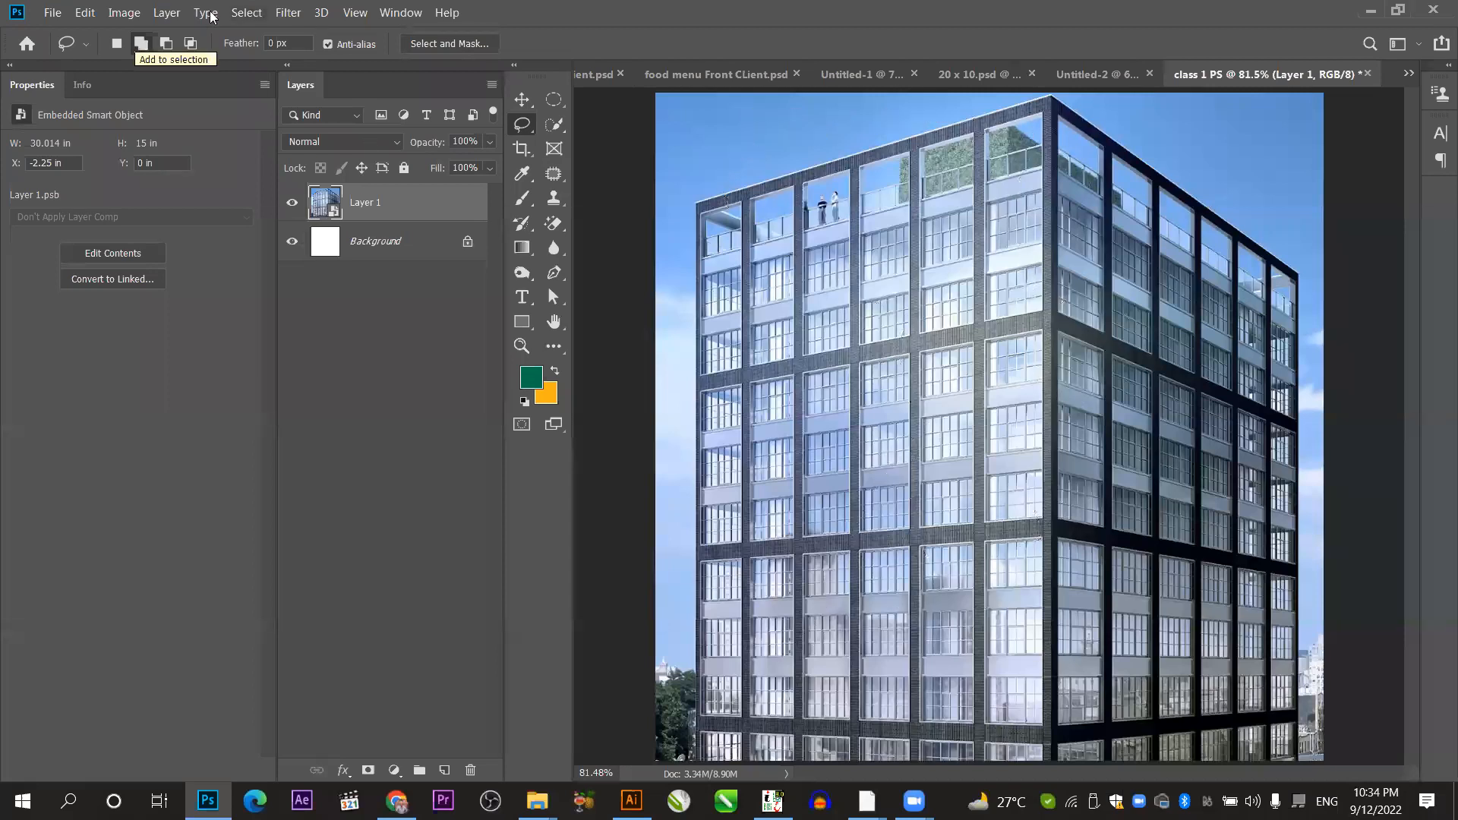
# Try outlining the building's sides and roofline with the Polygonal Lasso tool and deselect the resulting outline.
pyautogui.rightClick(522, 128)
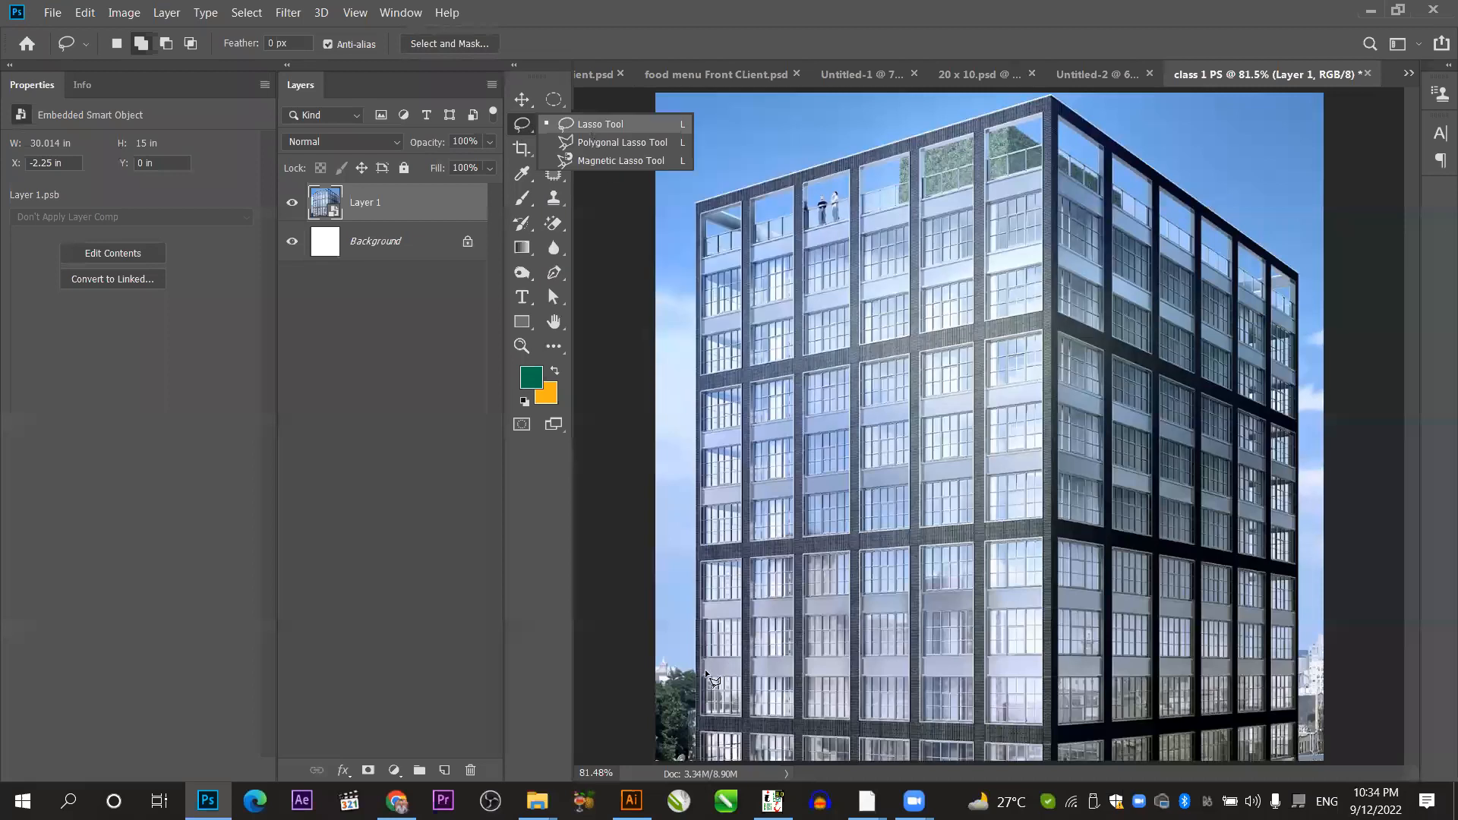
pyautogui.hotkey('shift', 'l')
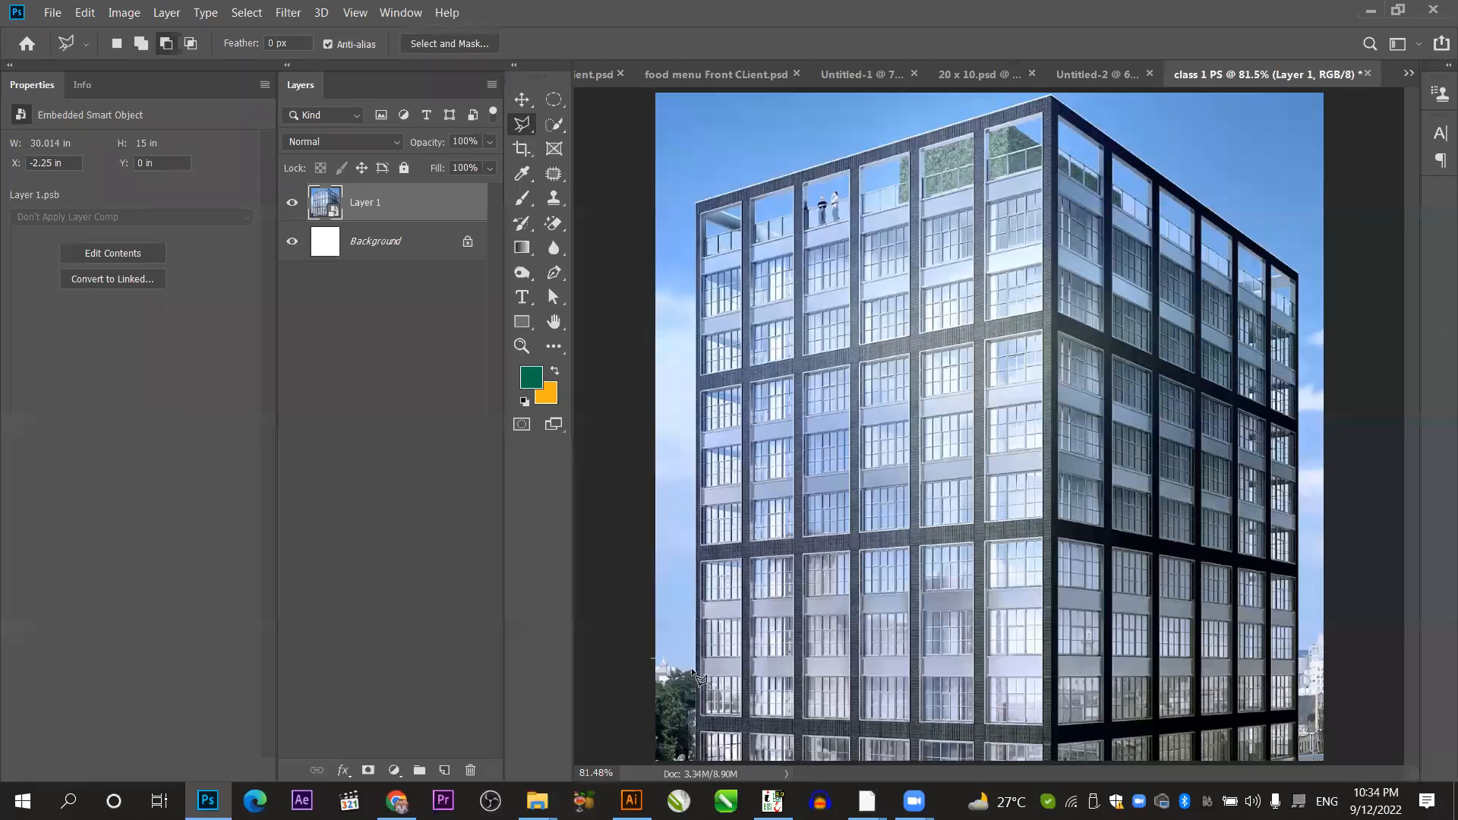
pyautogui.click(695, 672)
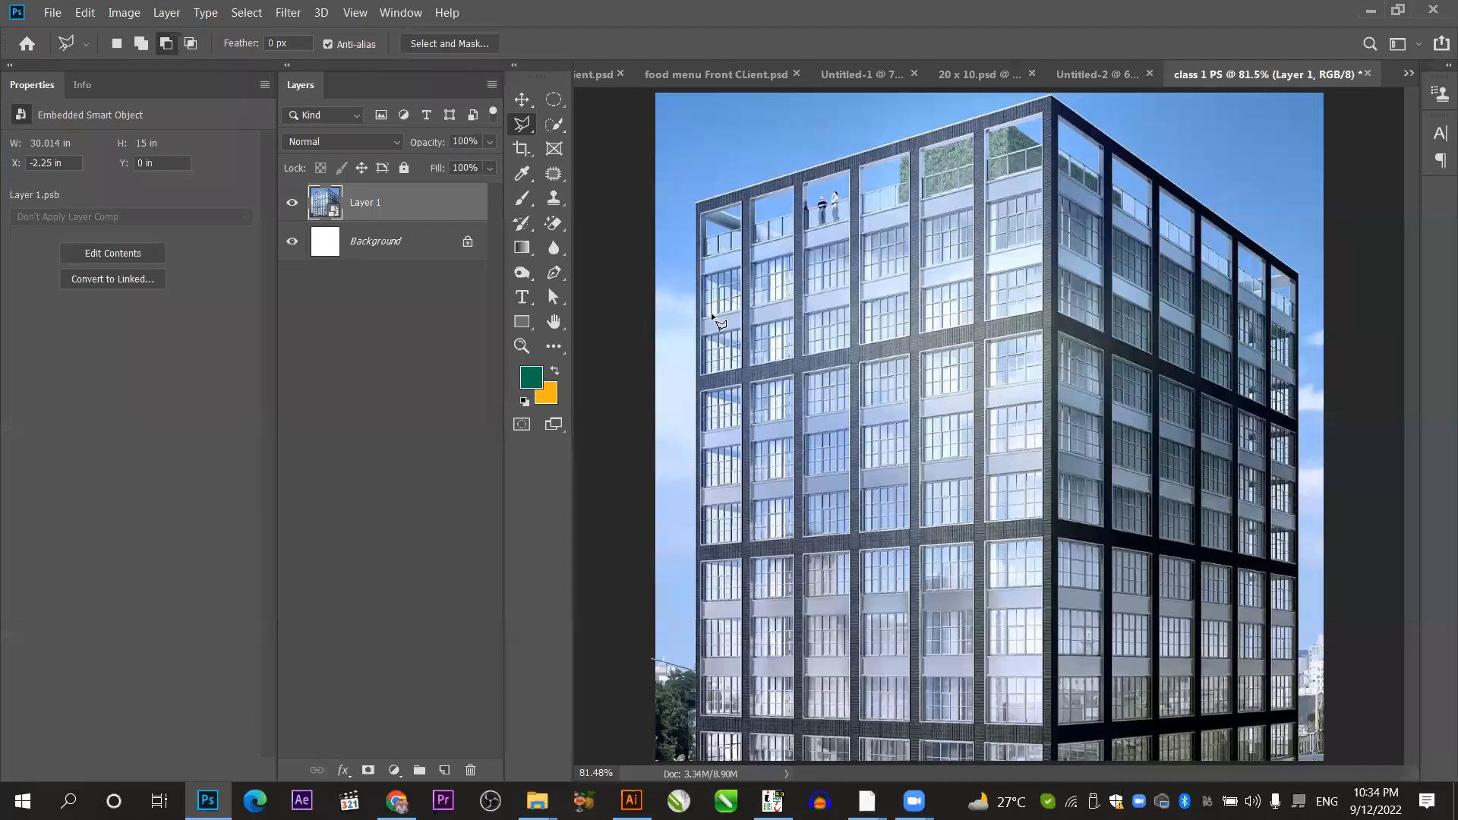
pyautogui.click(694, 202)
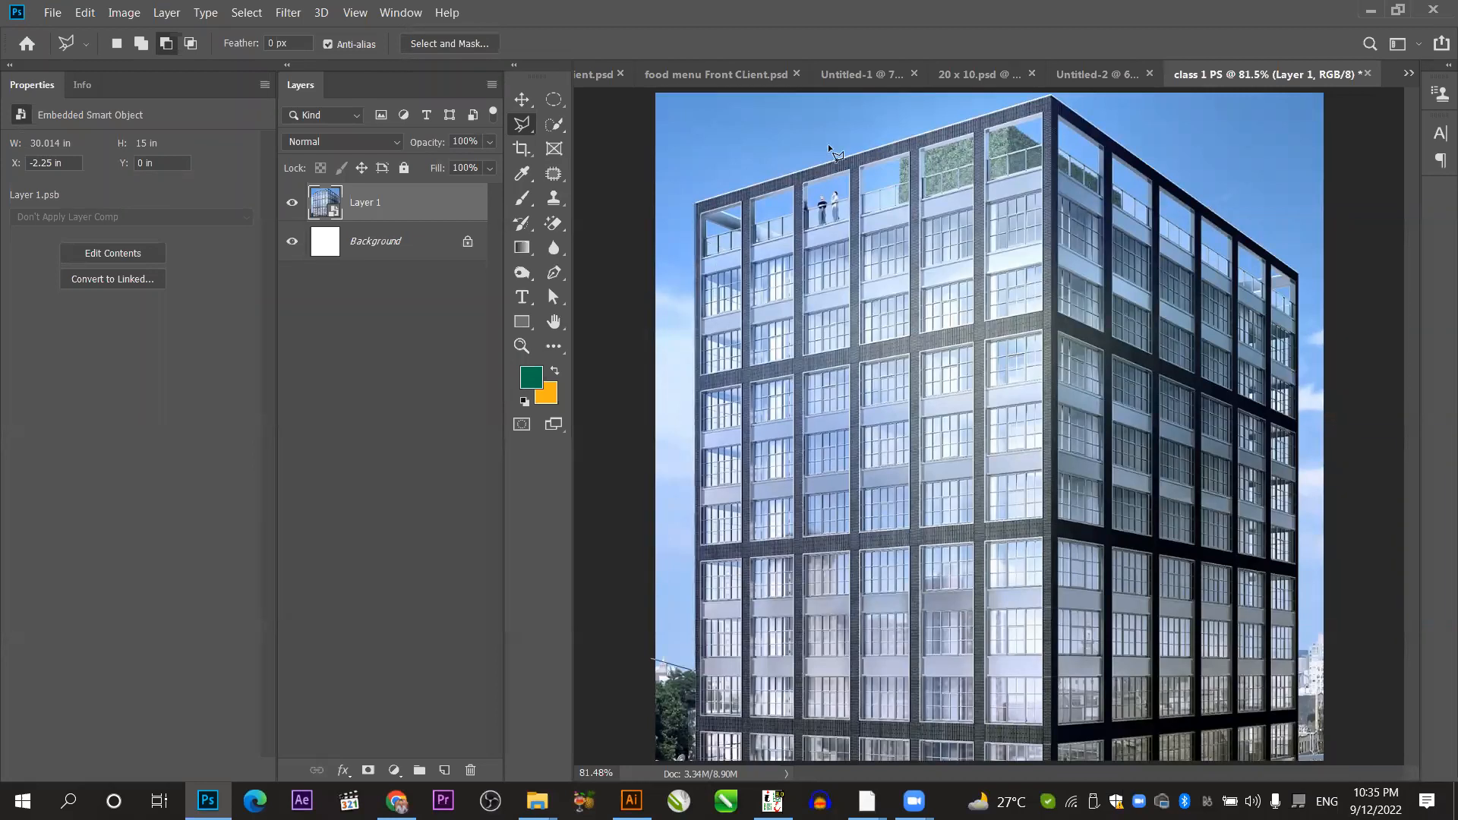
pyautogui.click(1051, 97)
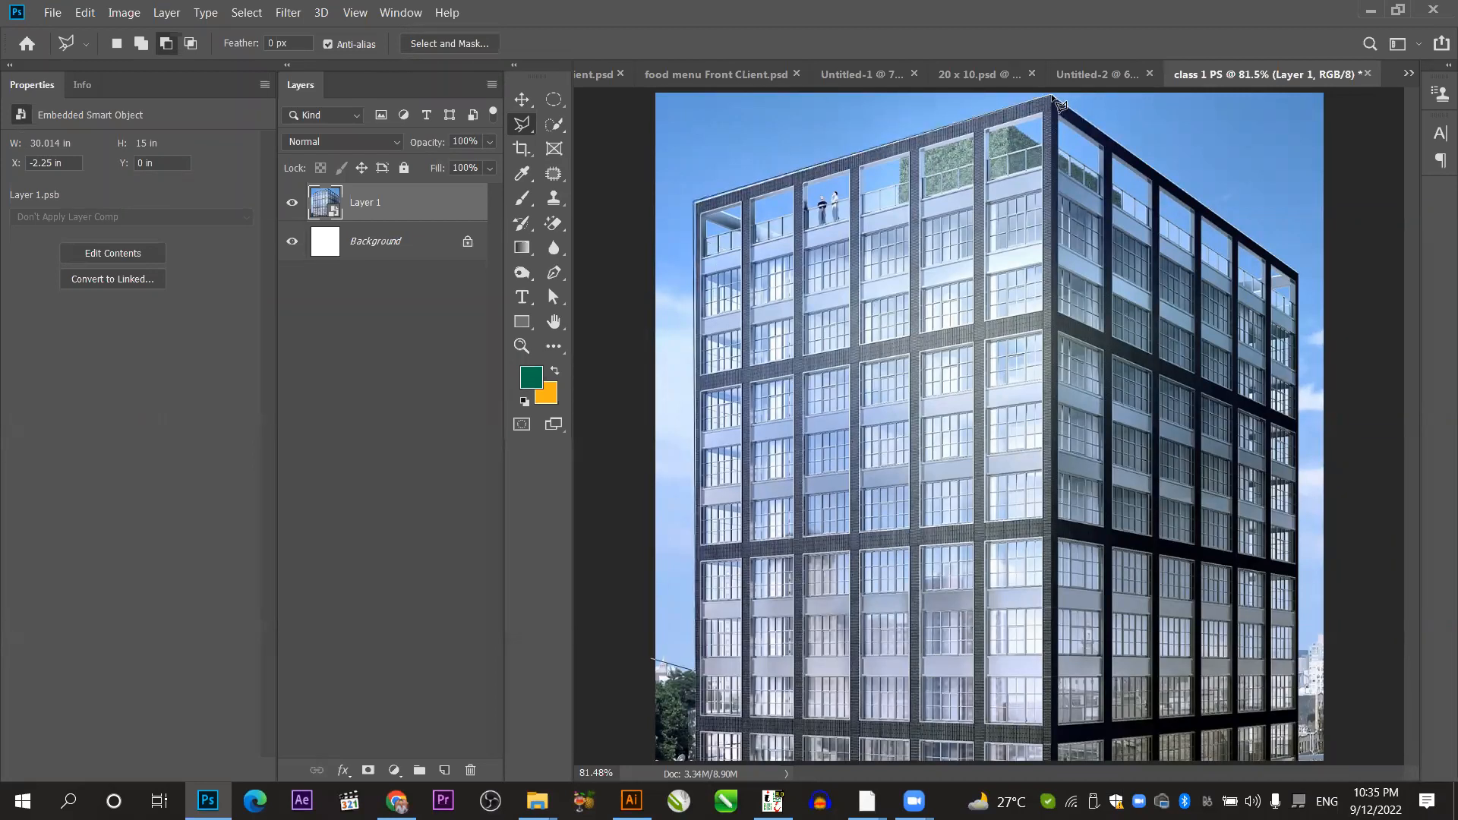
pyautogui.click(1300, 275)
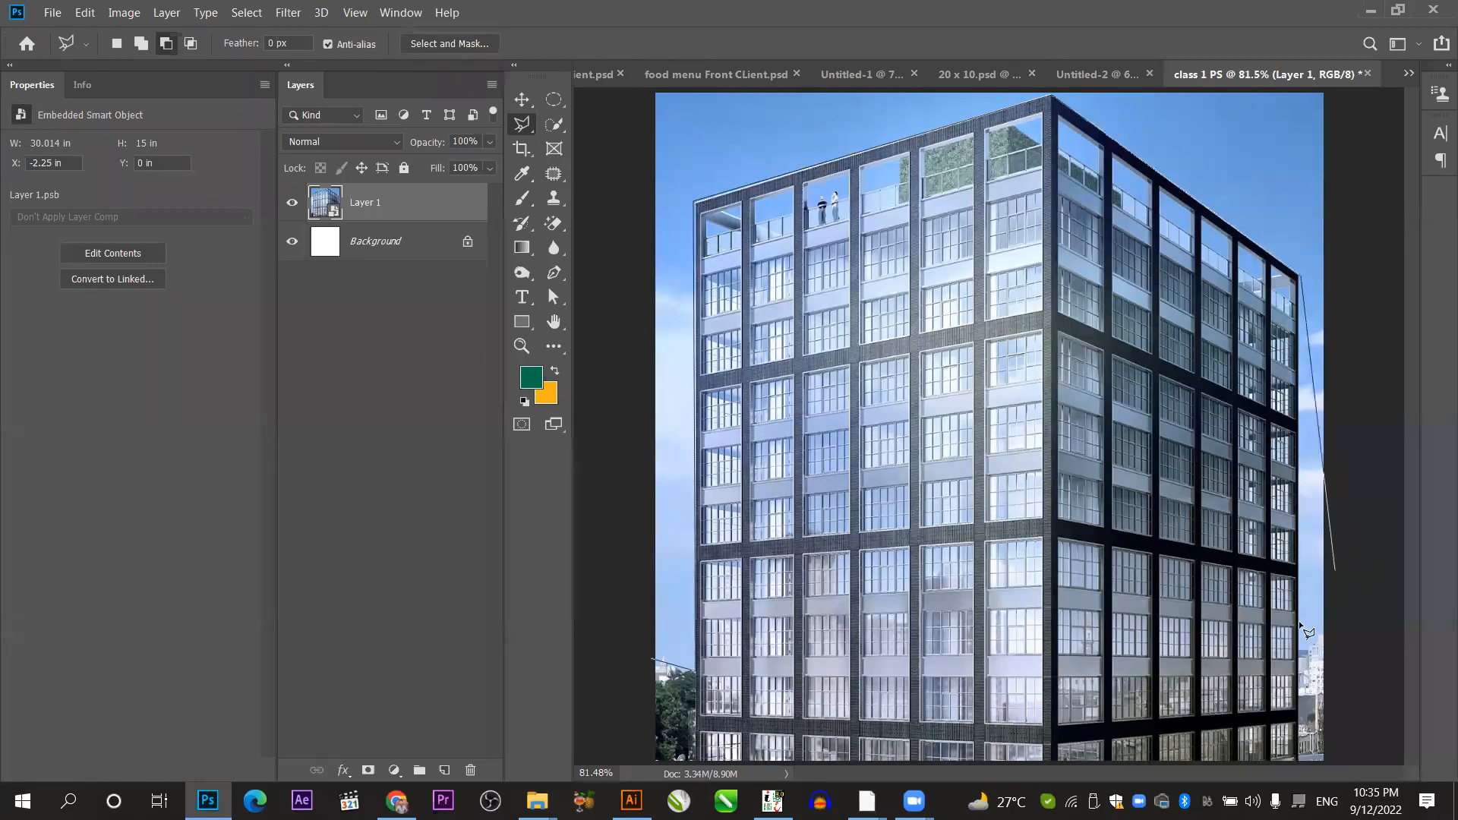
pyautogui.click(1311, 648)
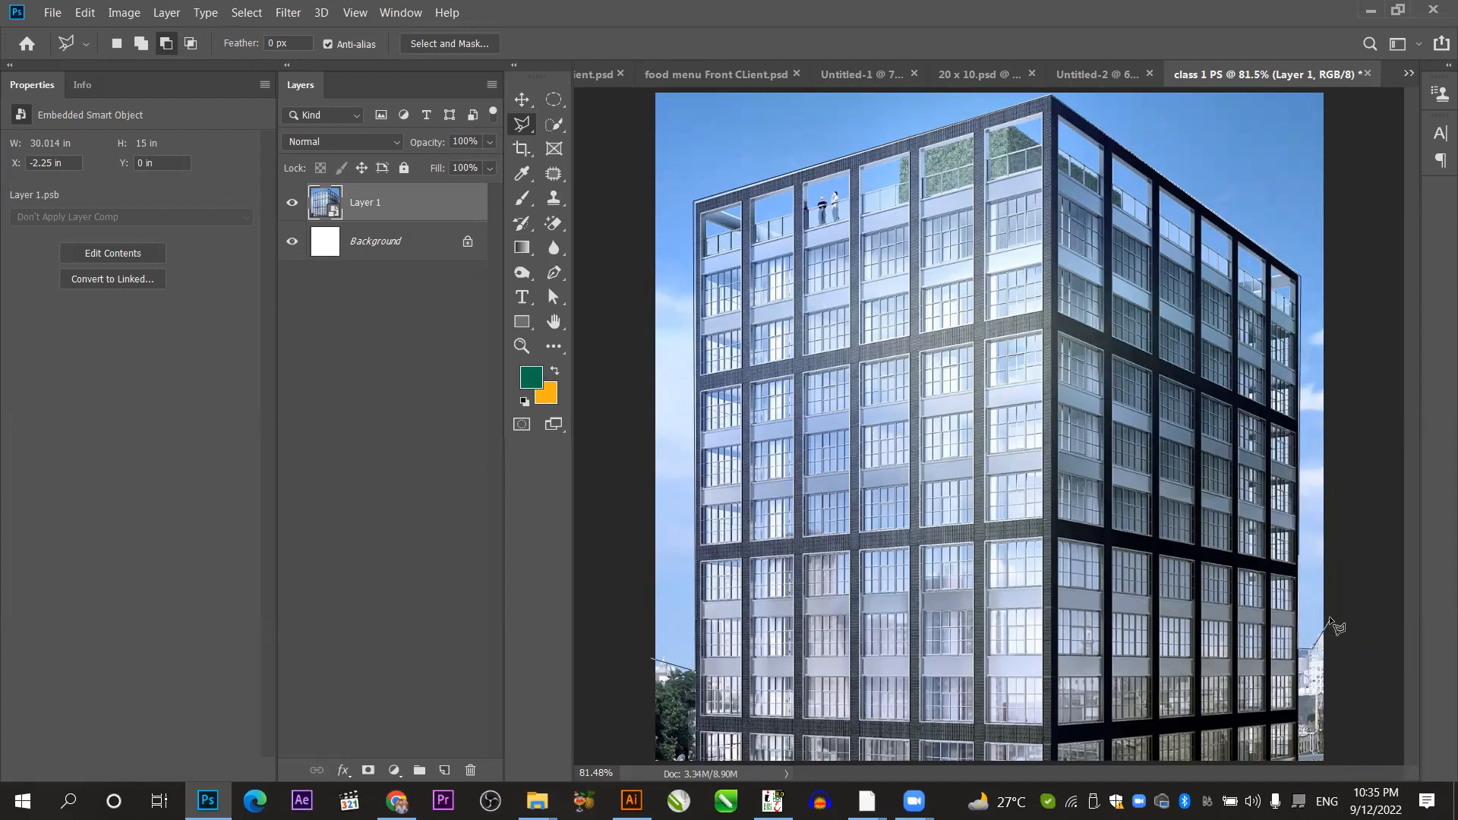
pyautogui.doubleClick(1340, 559)
pyautogui.press('super')
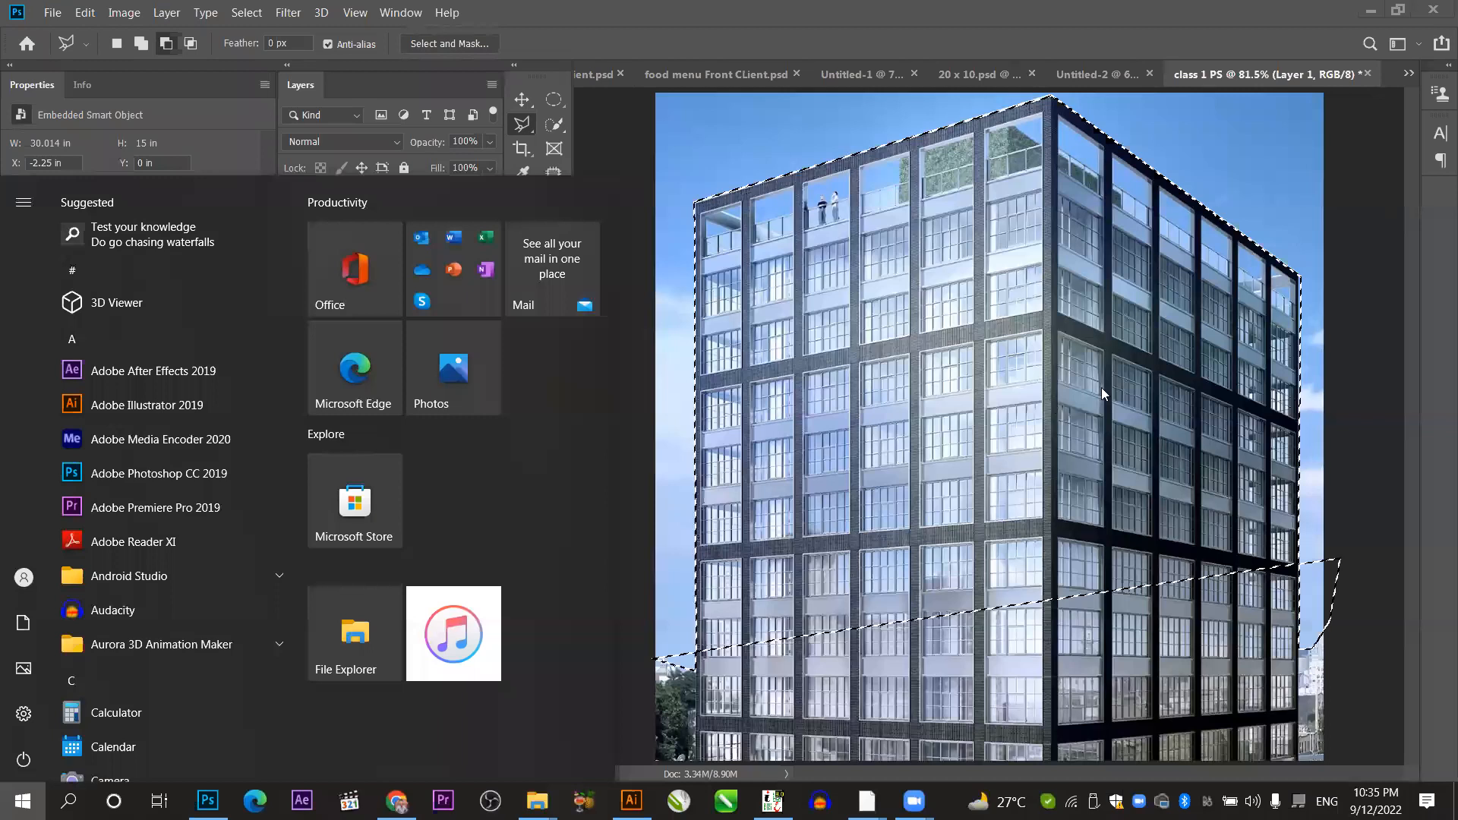
pyautogui.press('super')
pyautogui.scroll(-5, 1101, 387)
pyautogui.hotkey('ctrl', 'd')
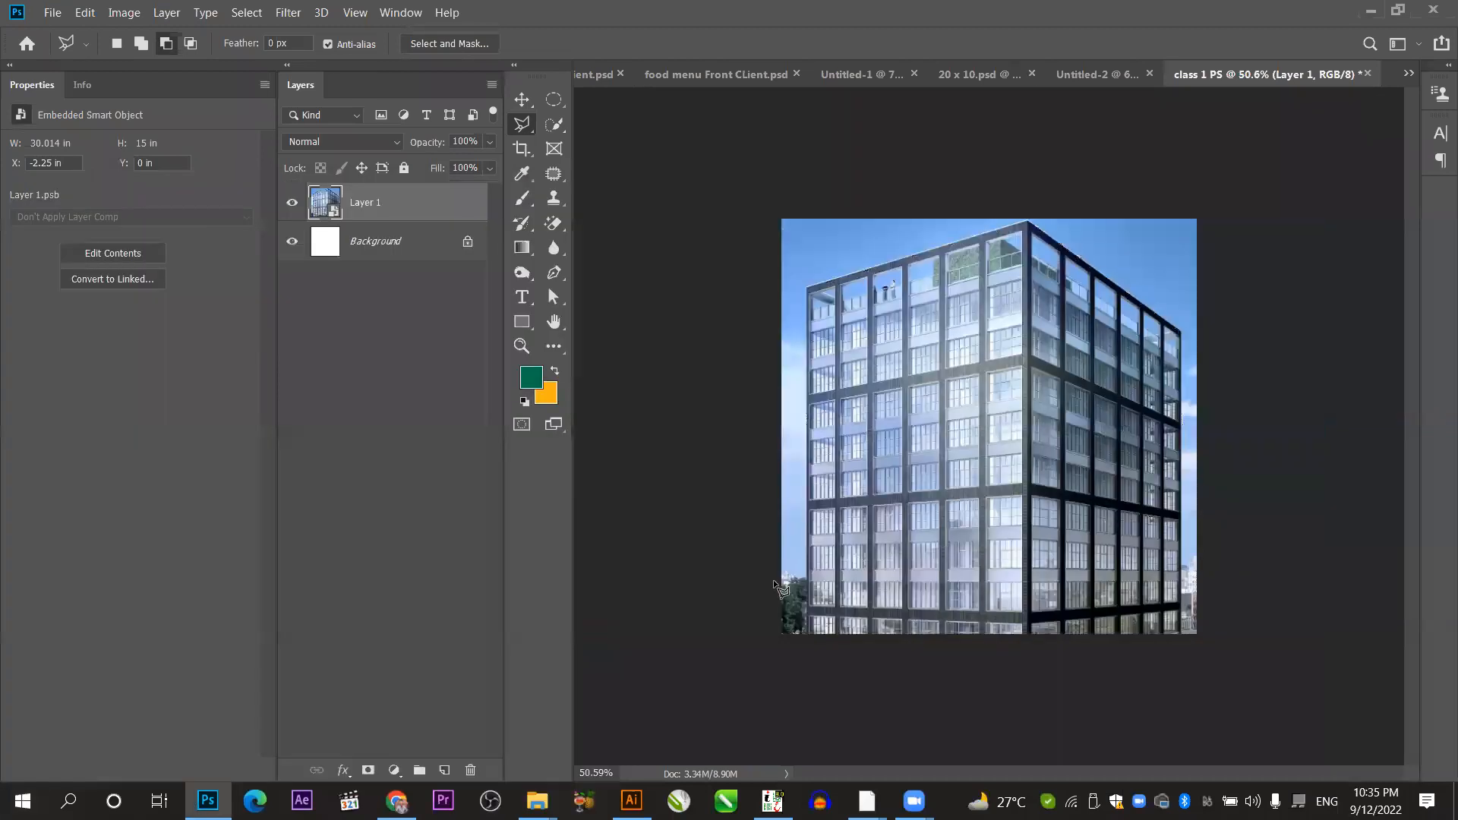
# Select the sky with the Polygonal Lasso, following the building's sides and roofline and closing the outline outside the canvas.
pyautogui.scroll(2, 773, 580)
pyautogui.click(688, 628)
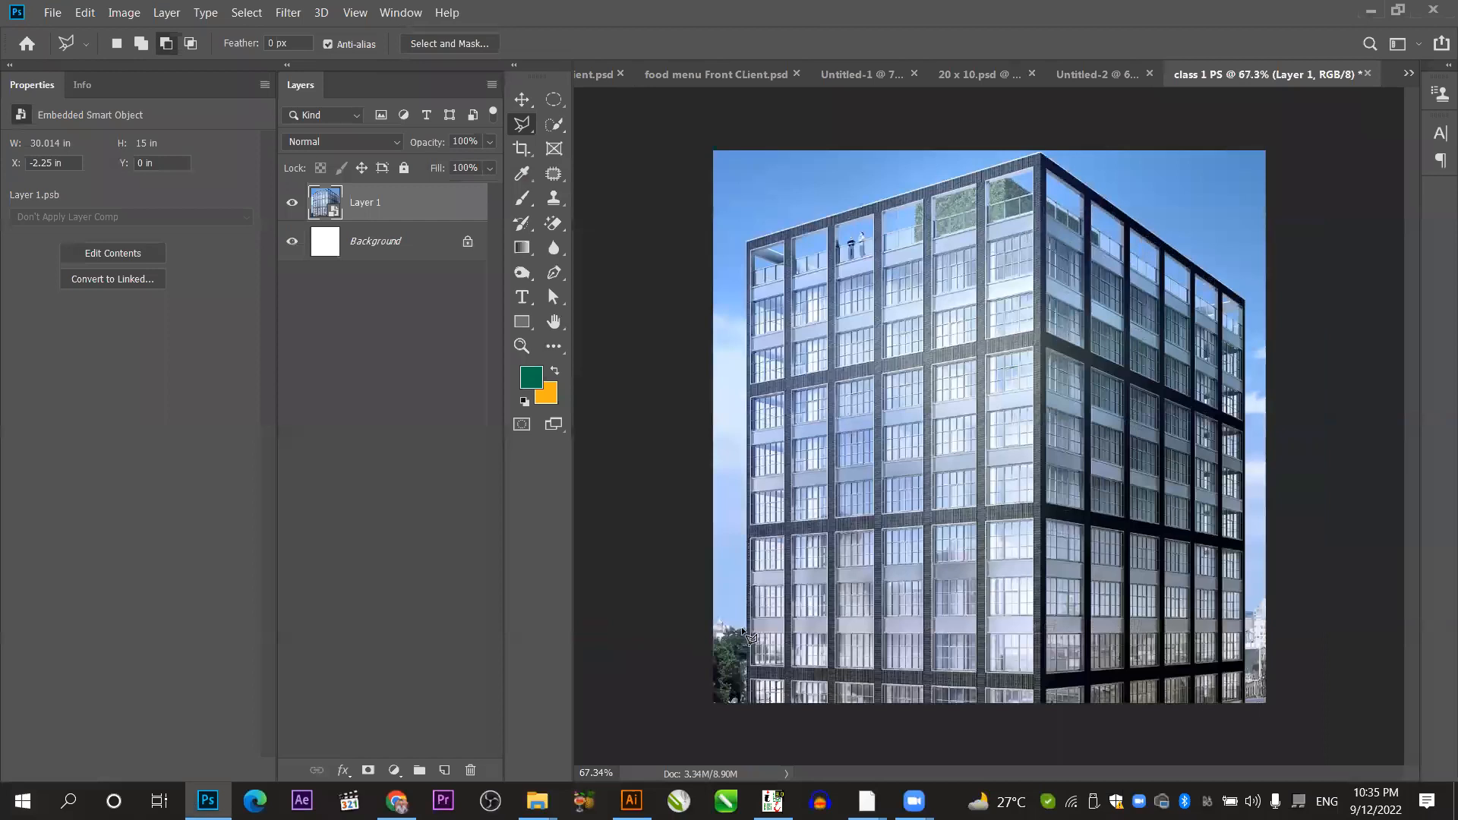
pyautogui.click(747, 628)
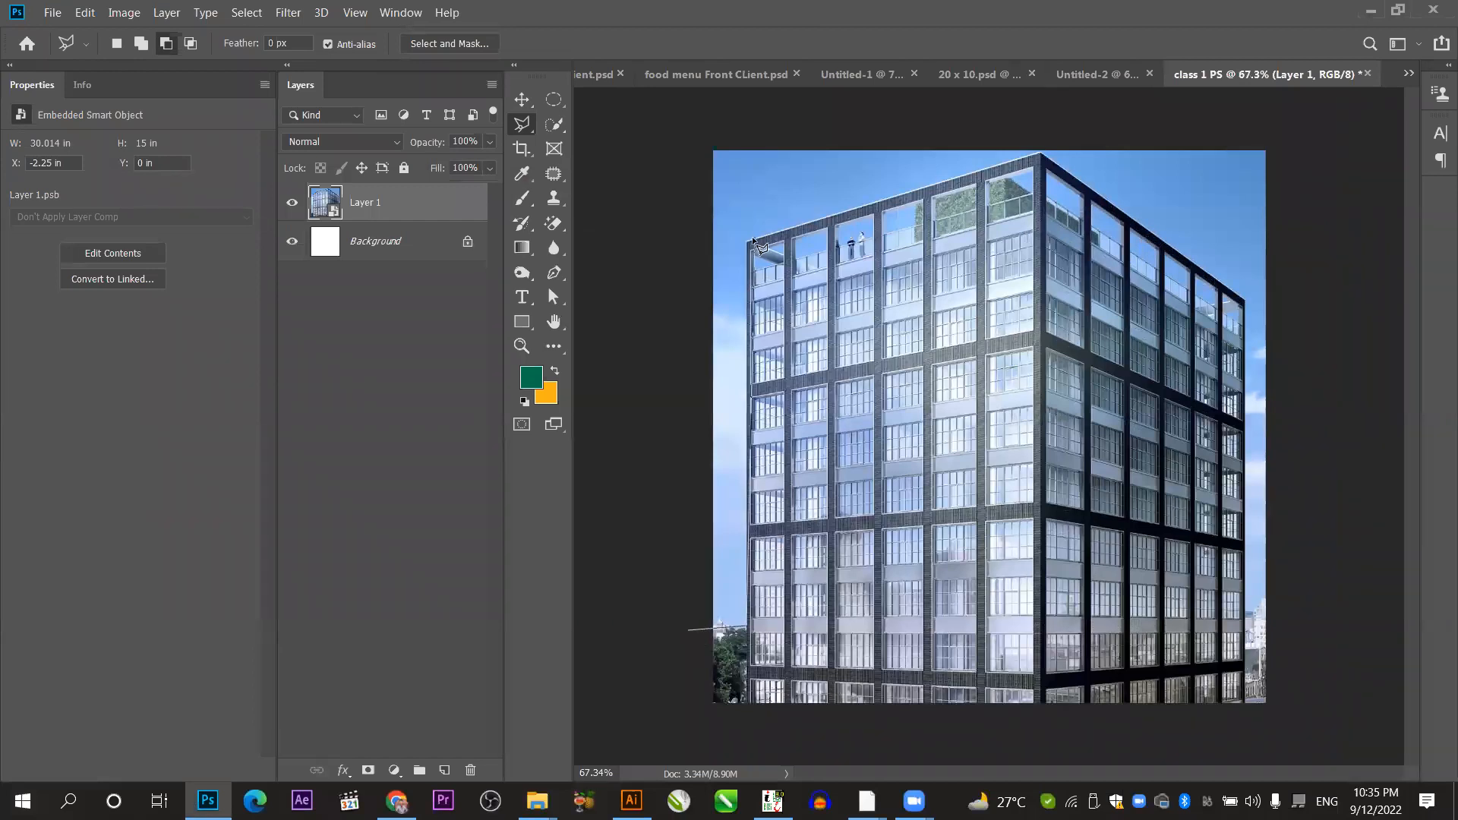
pyautogui.click(744, 239)
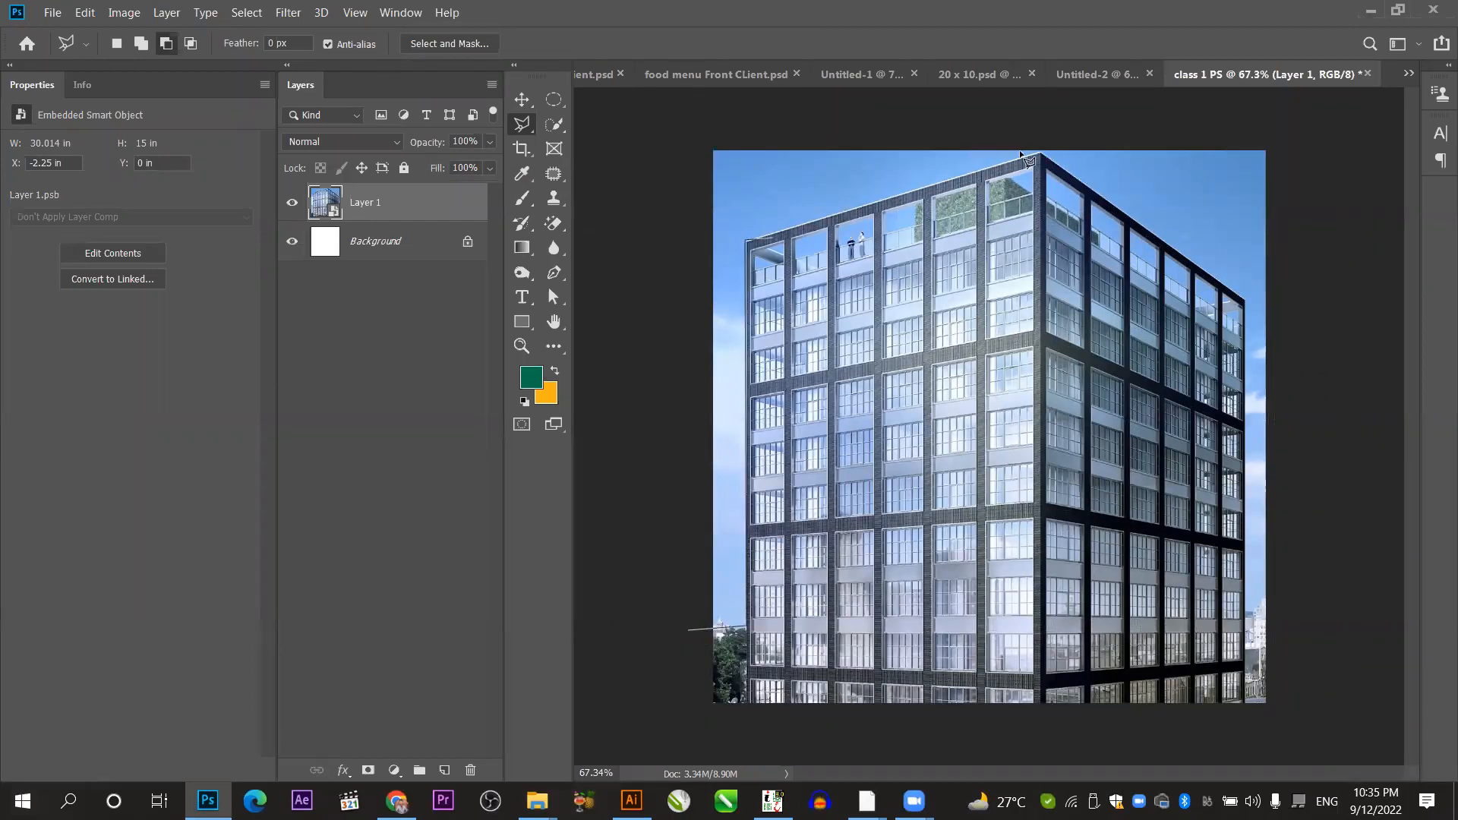
pyautogui.click(1040, 155)
pyautogui.click(1245, 303)
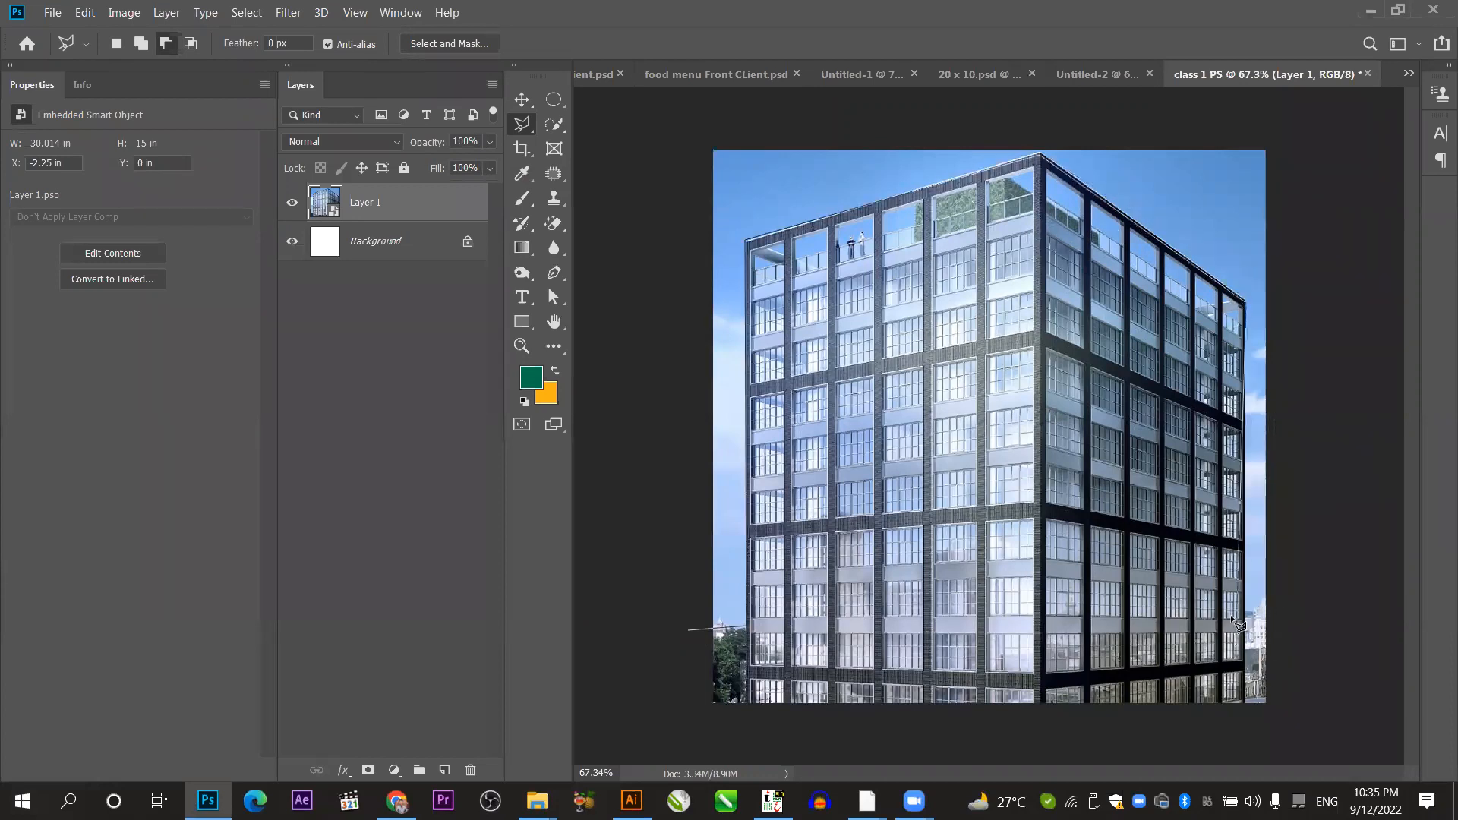
pyautogui.click(1284, 587)
pyautogui.click(1285, 191)
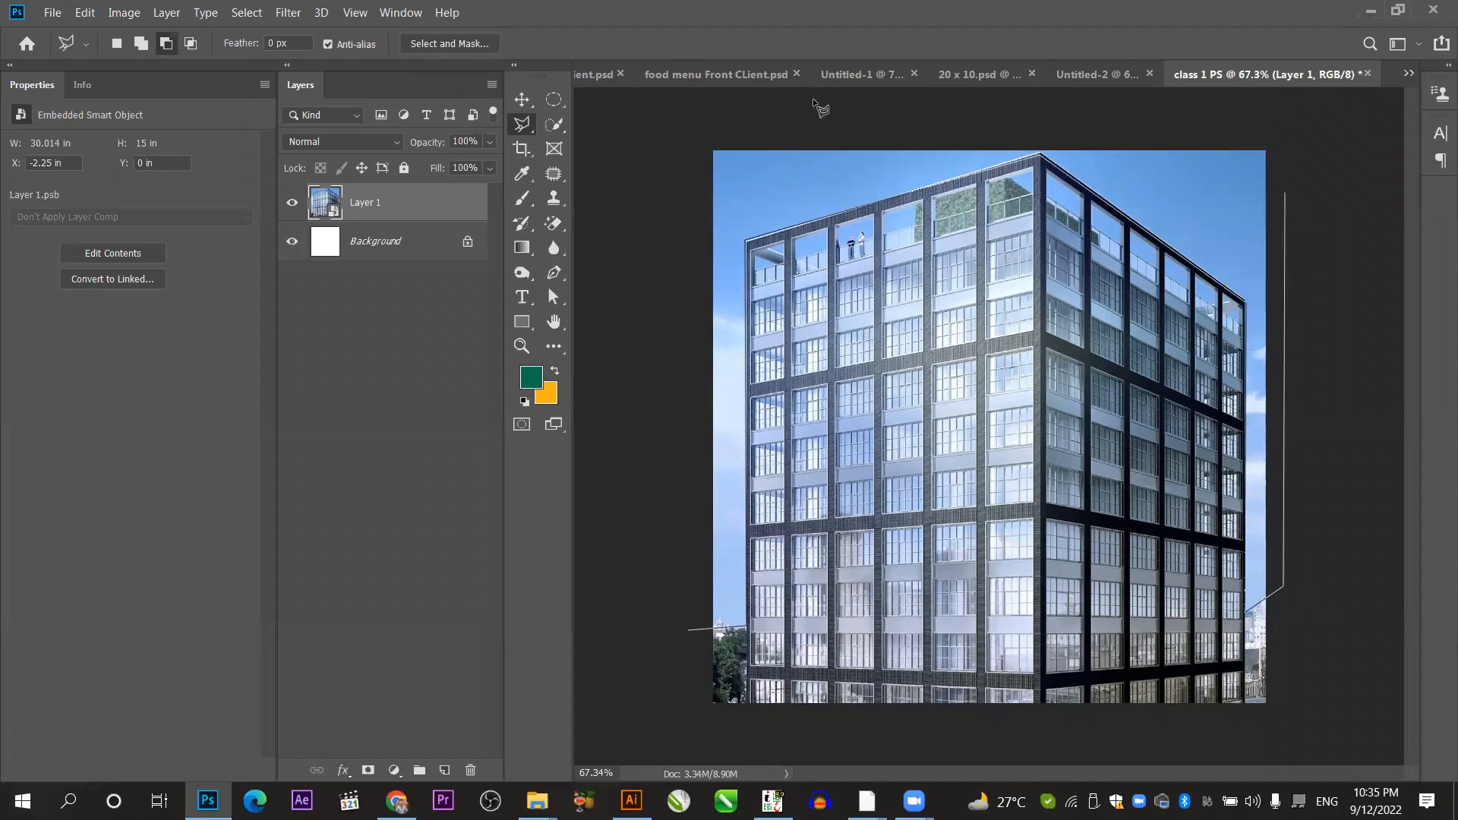
pyautogui.click(702, 107)
pyautogui.doubleClick(649, 603)
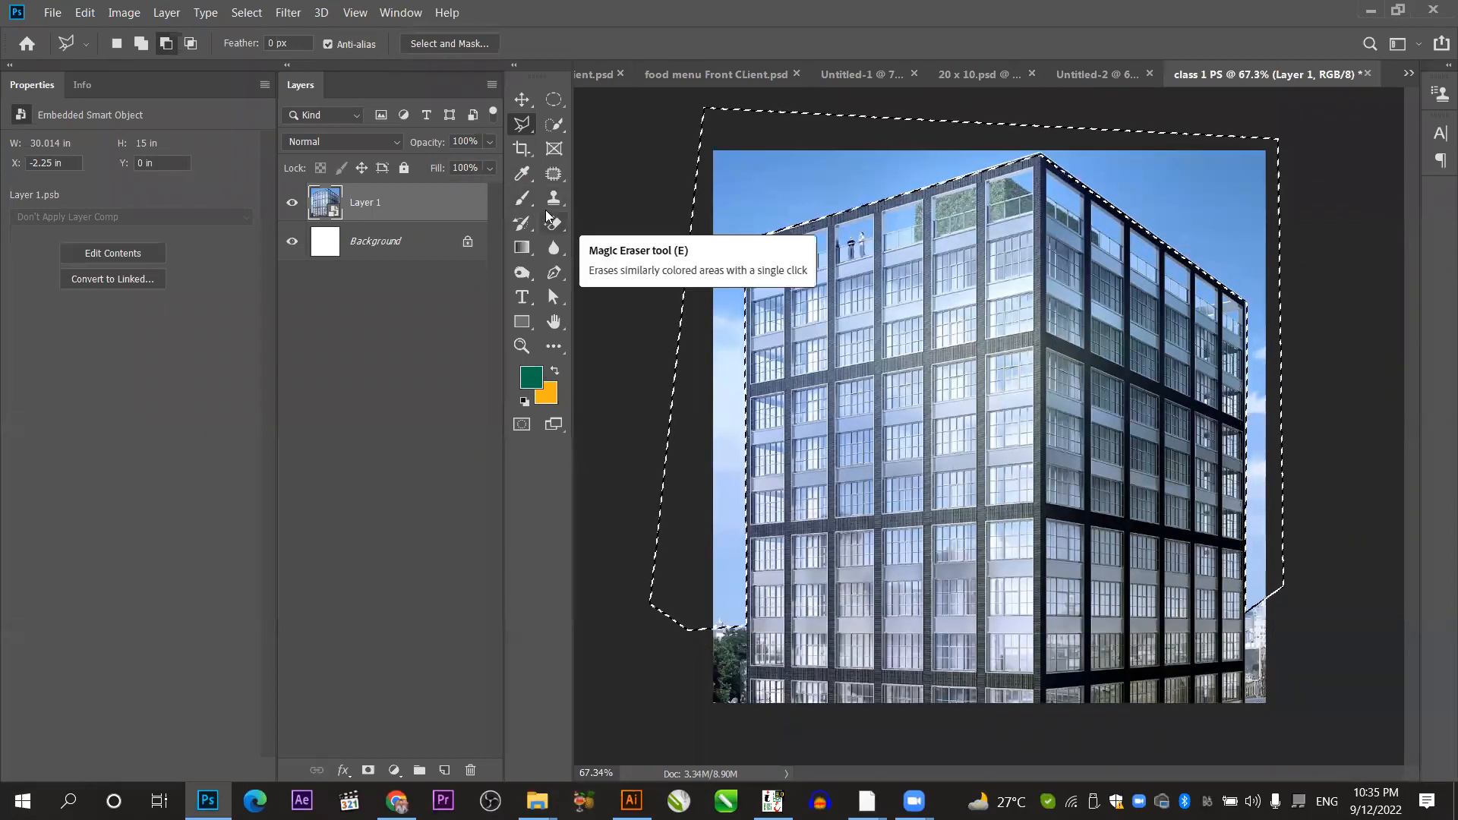
# Try adding a layer mask that keeps only the sky, and undo back to the sky selection.
pyautogui.click(368, 771)
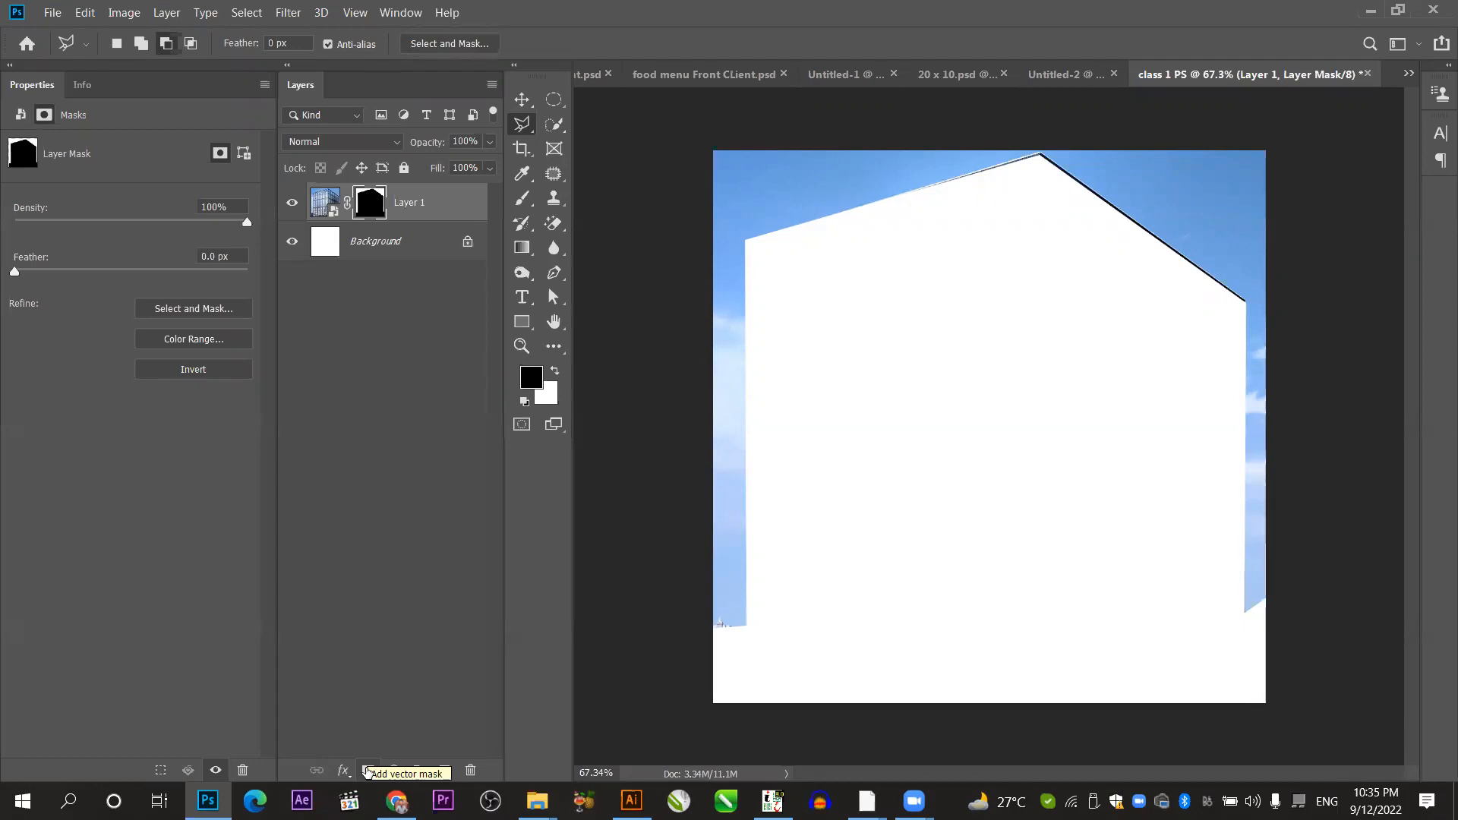
pyautogui.hotkey('ctrl', 'z')
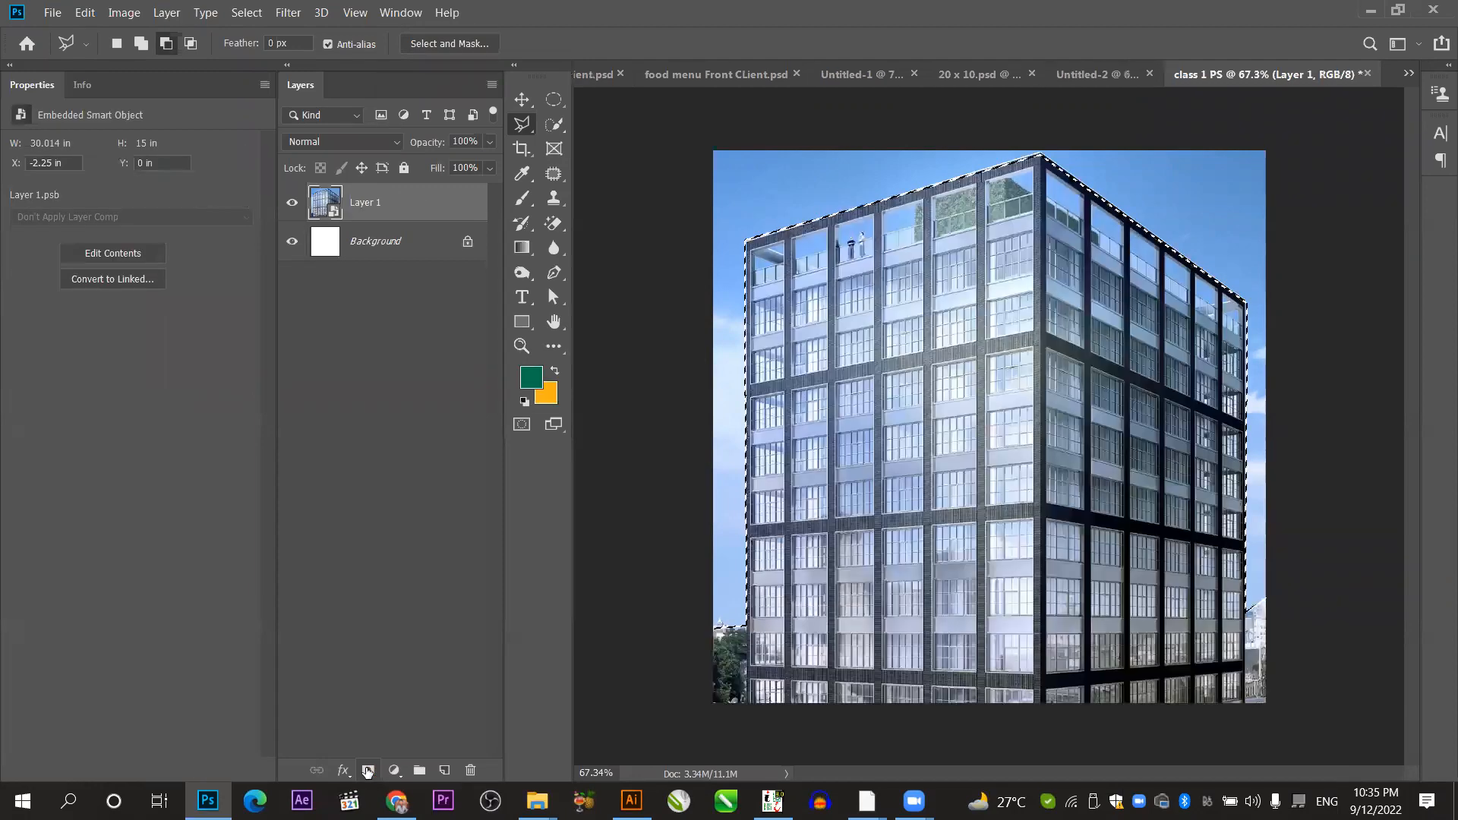
pyautogui.hotkey('ctrl', 'z')
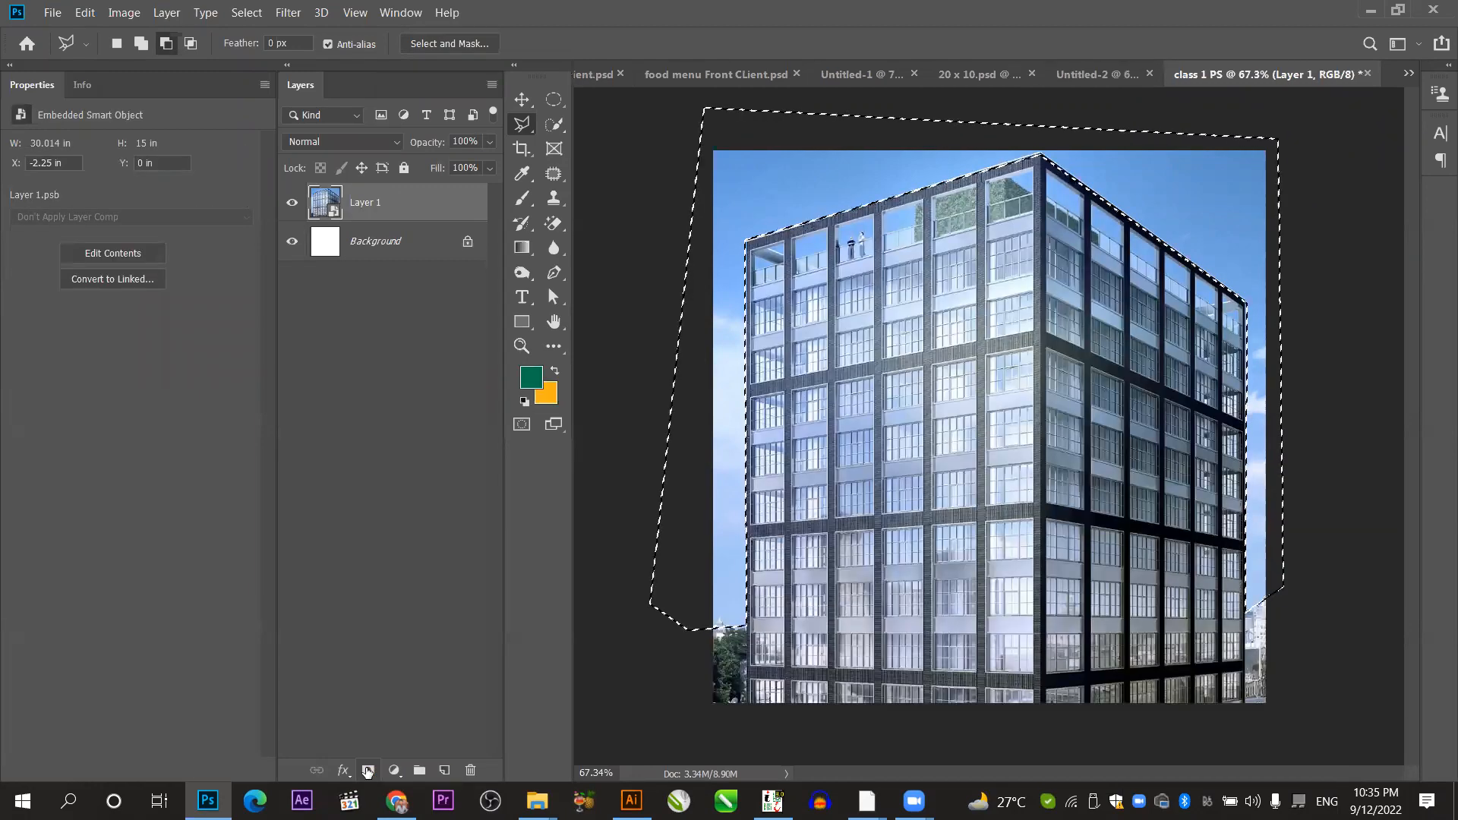
# Invert the sky selection to copy the building onto its own layer, and hide the original photo layer.
pyautogui.press('i')
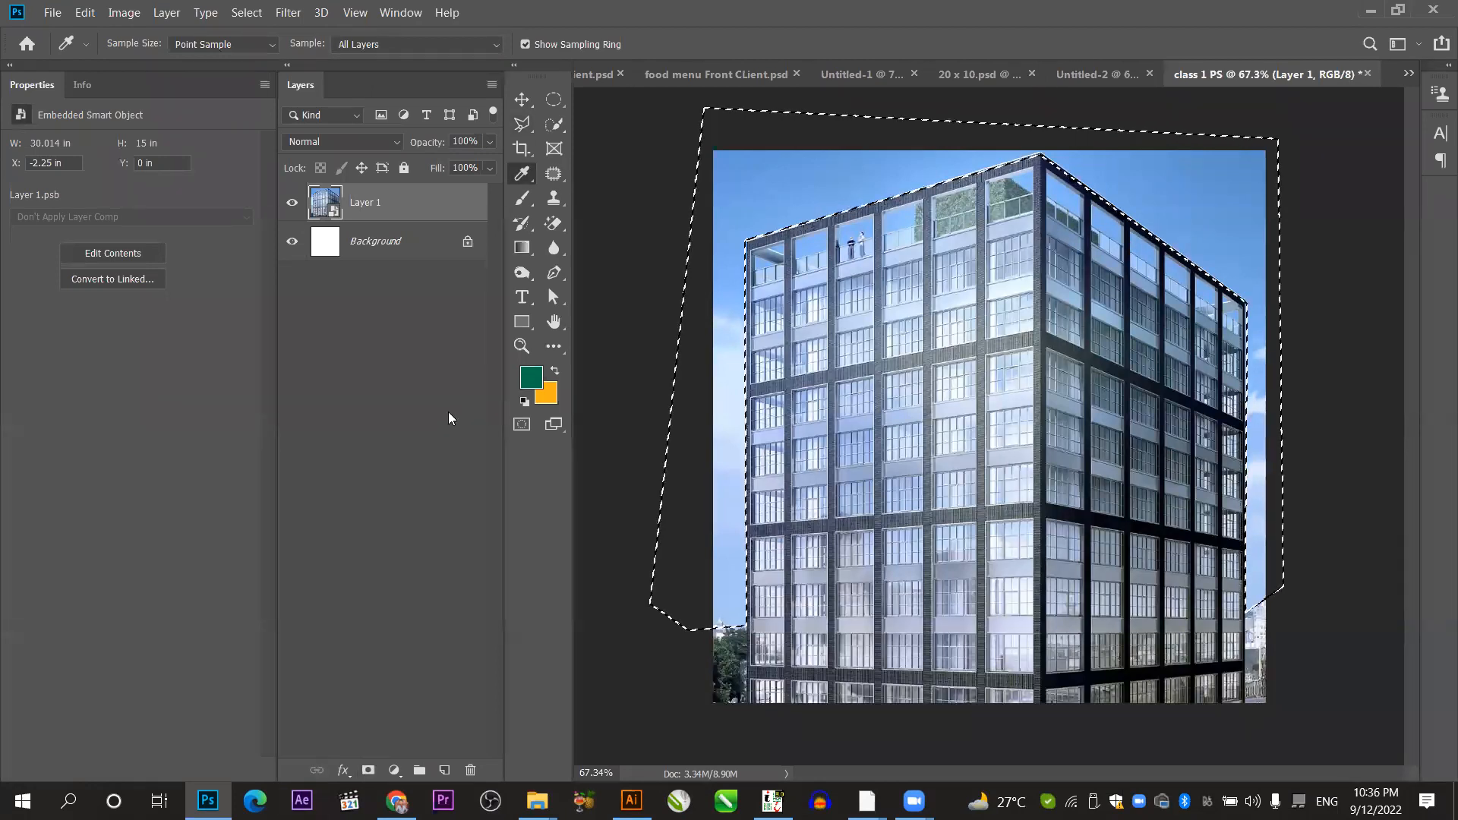
pyautogui.hotkey('ctrl', 'shift', 'z')
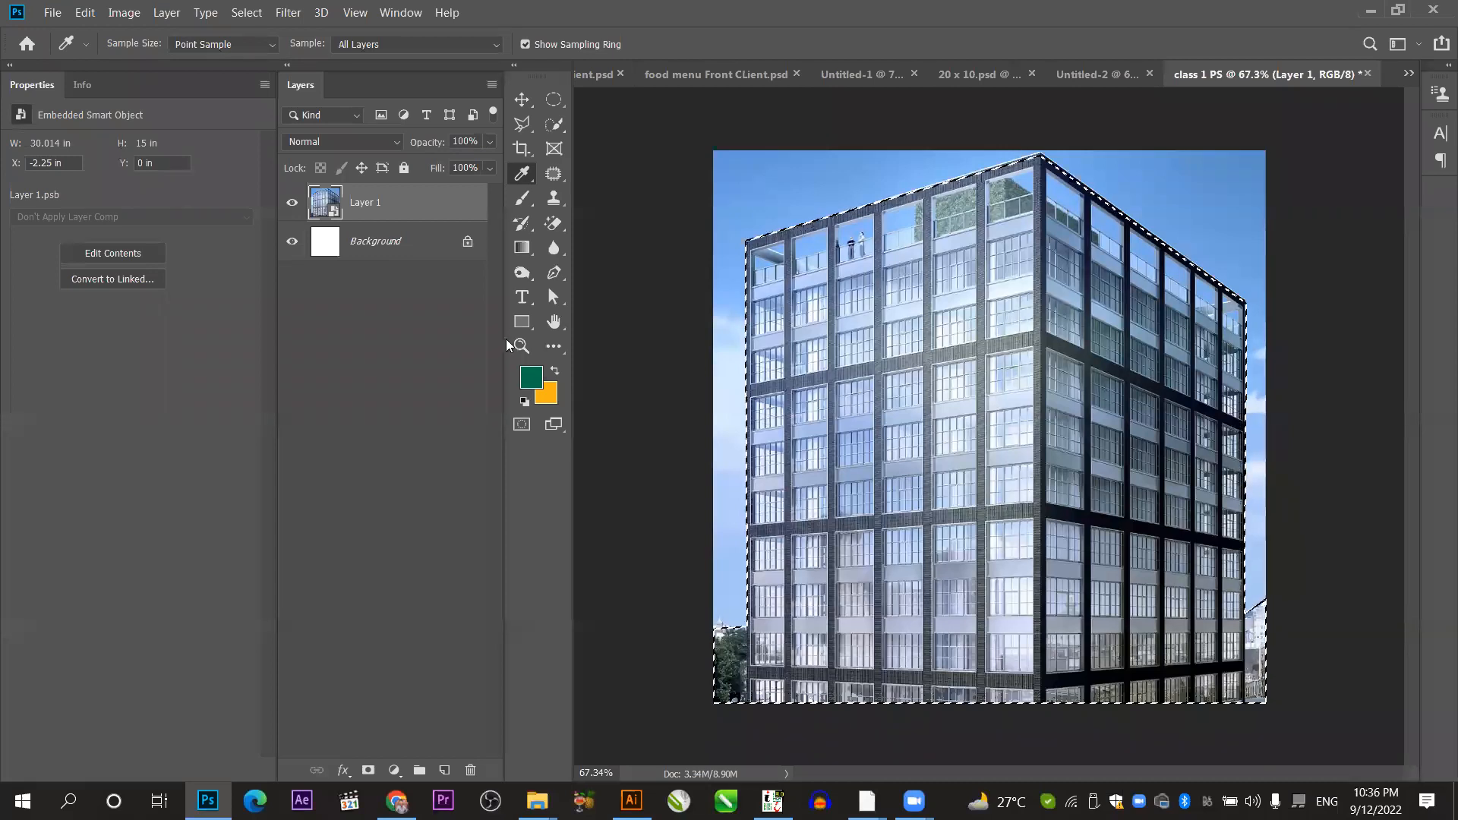
pyautogui.hotkey('ctrl', 'j')
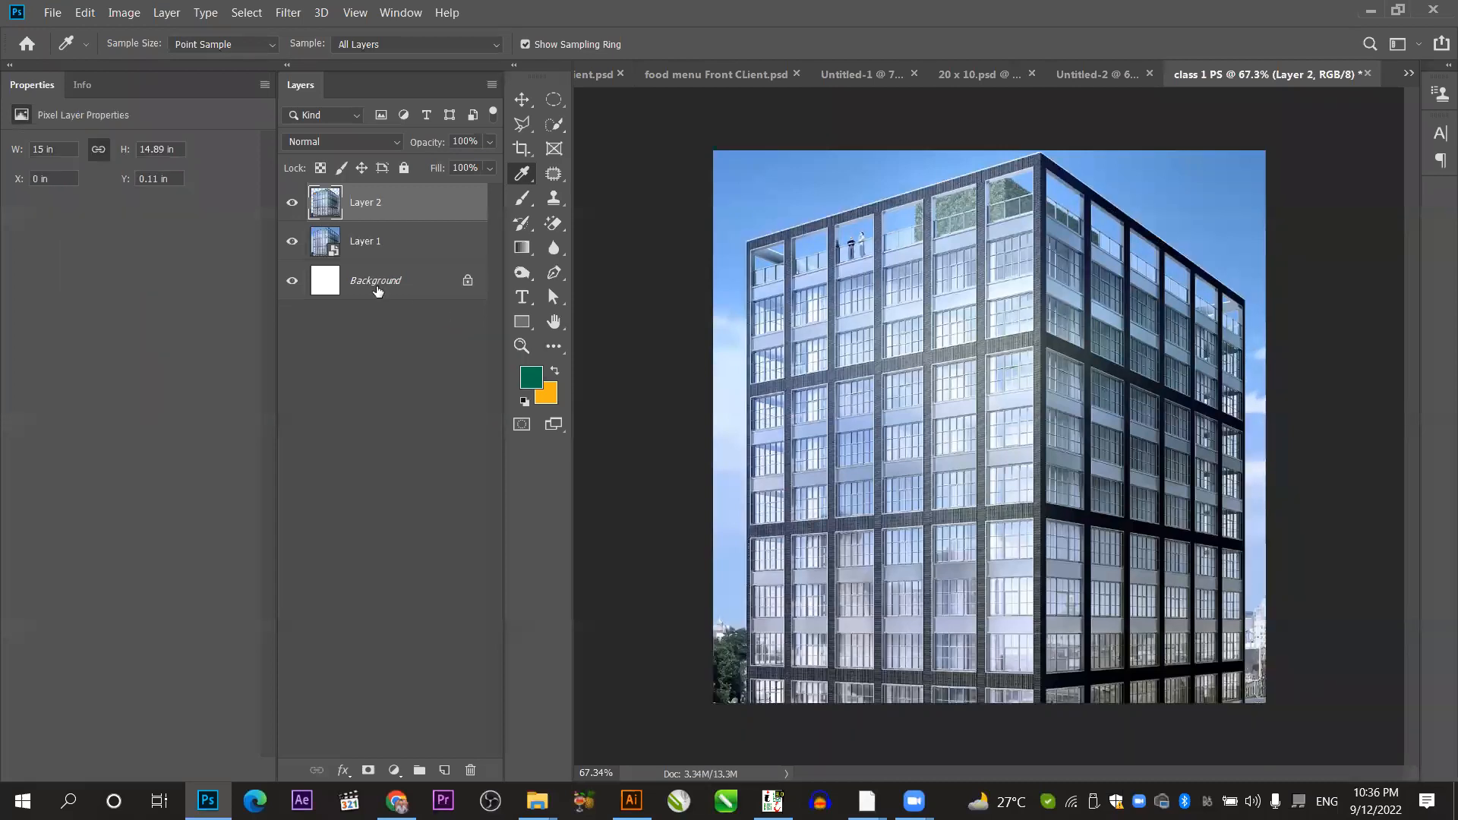
pyautogui.click(292, 245)
pyautogui.click(519, 95)
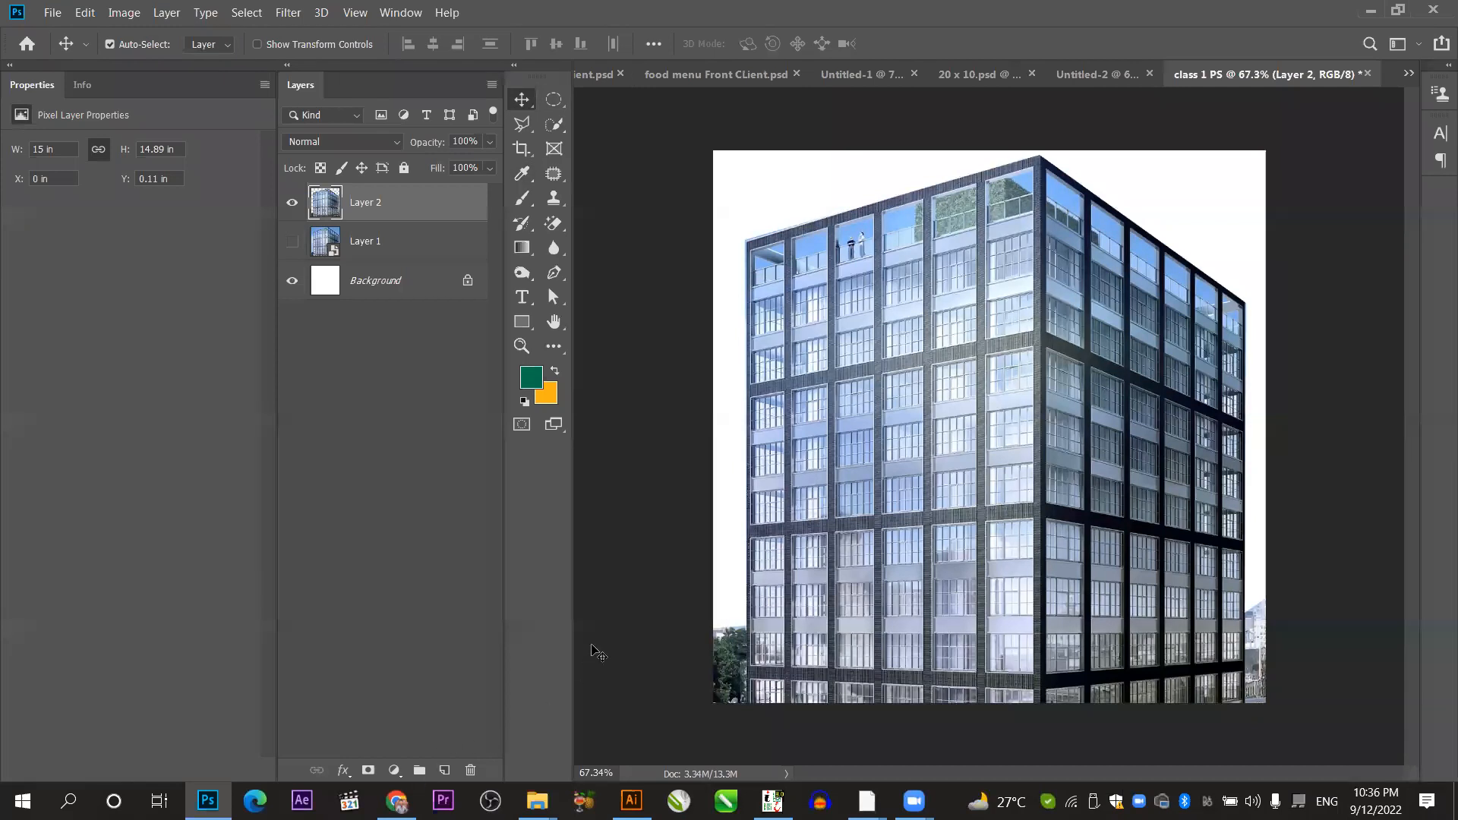
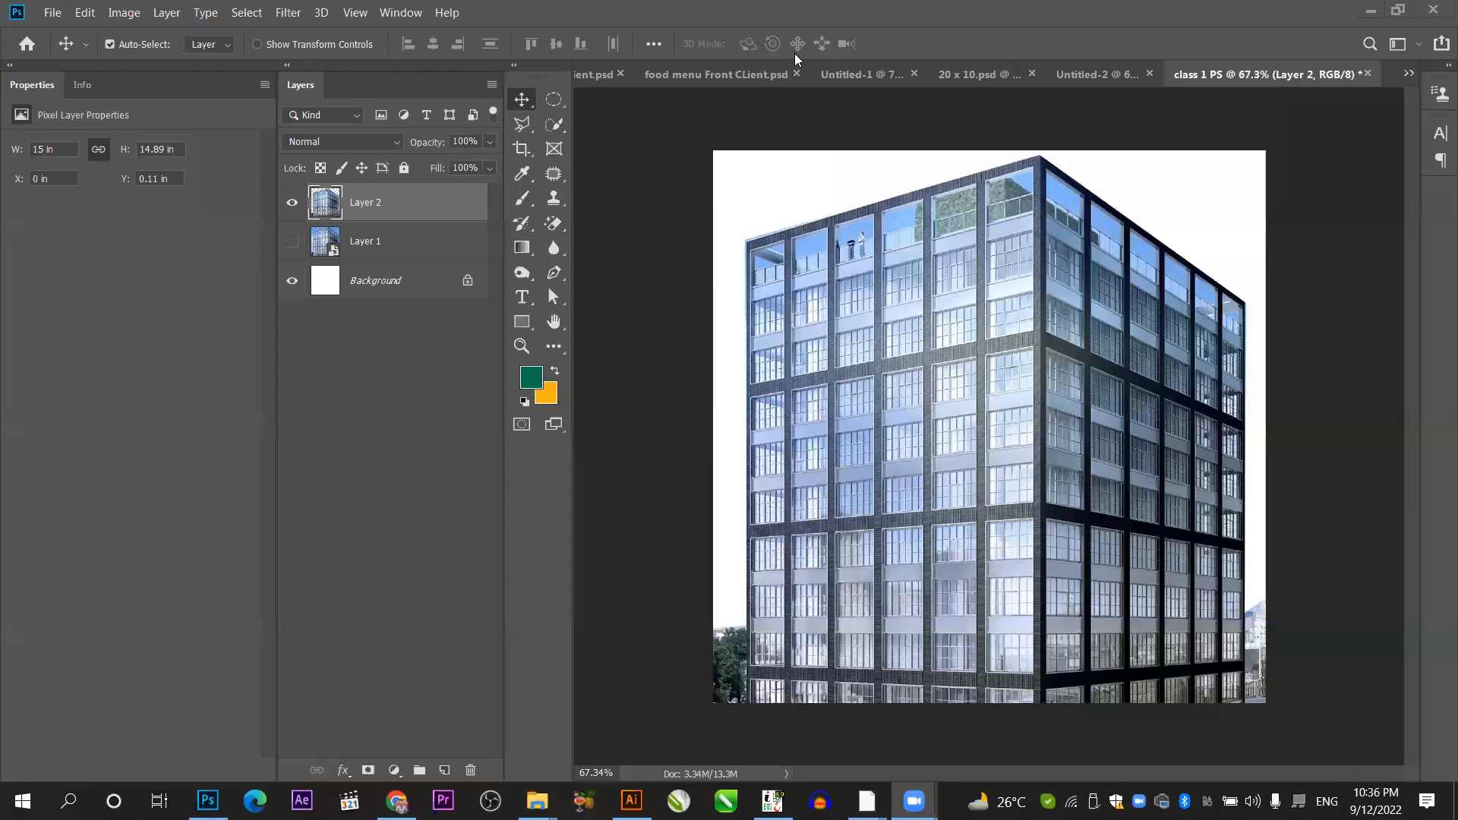
# Delete the building cut-out layer and the hidden original photo layer.
pyautogui.click(552, 100)
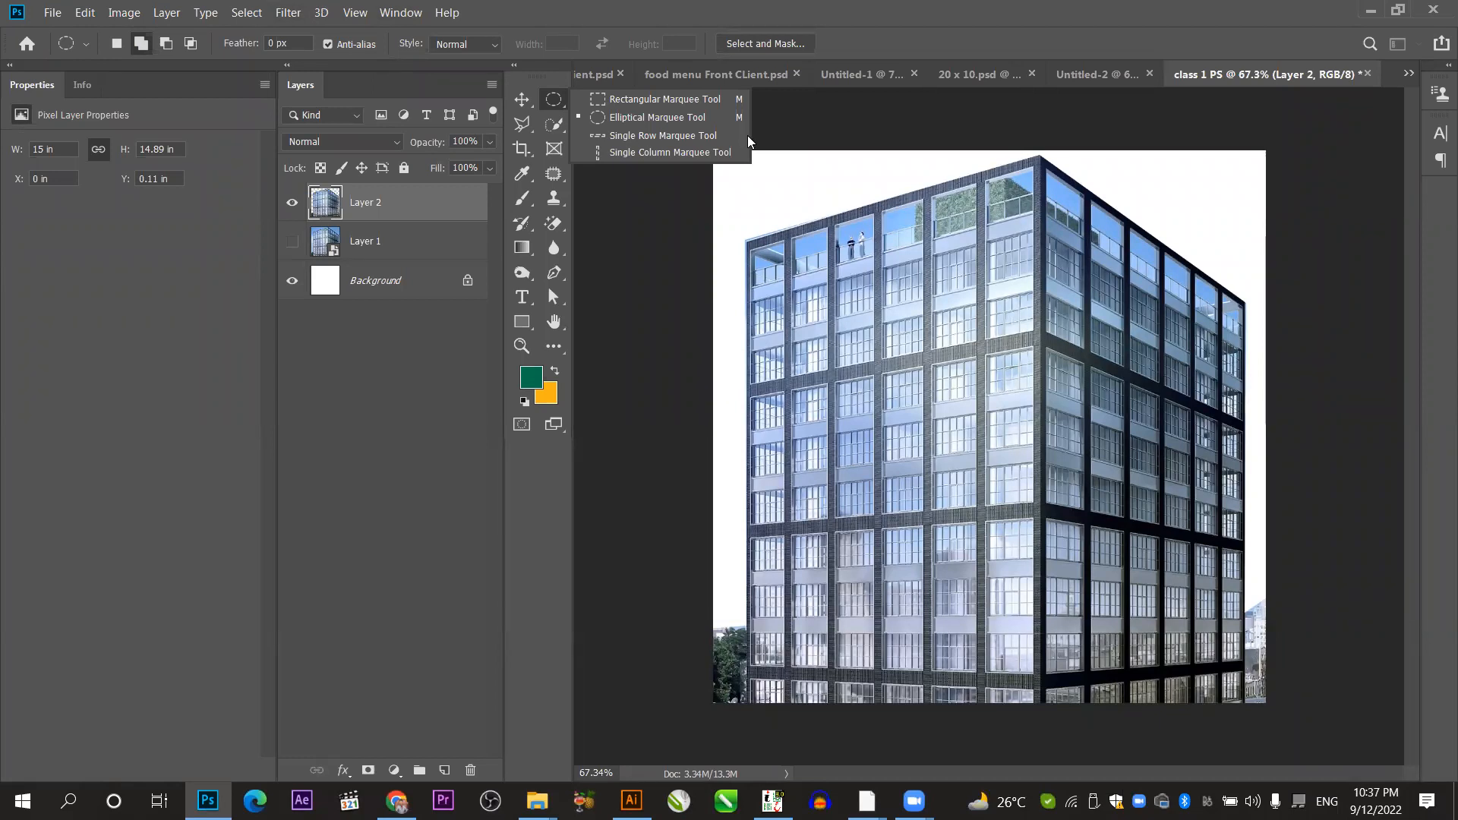
pyautogui.click(846, 574)
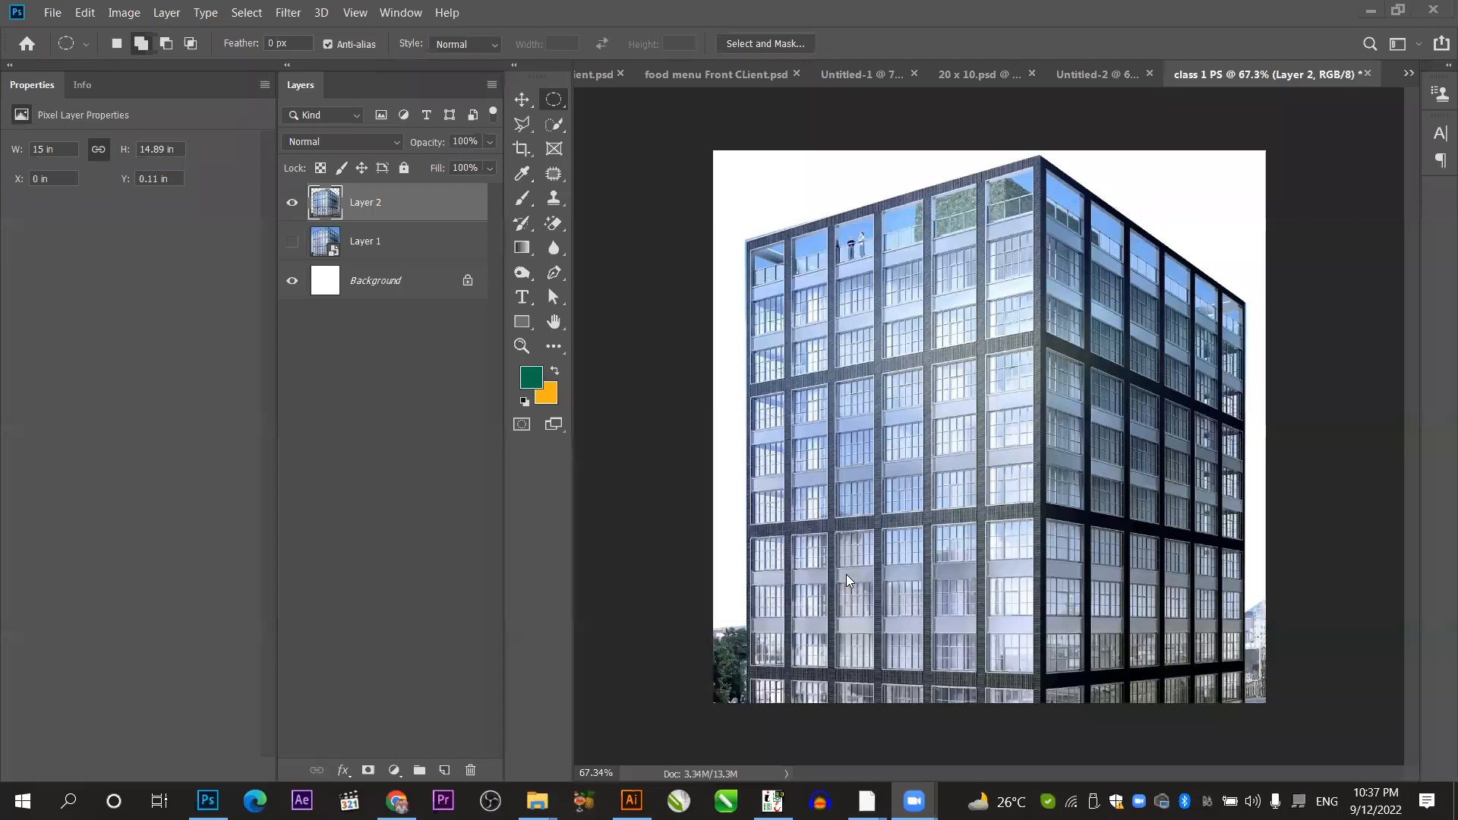
pyautogui.keyDown('shift'); pyautogui.click(385, 243); pyautogui.keyUp('shift')
pyautogui.press('Delete')
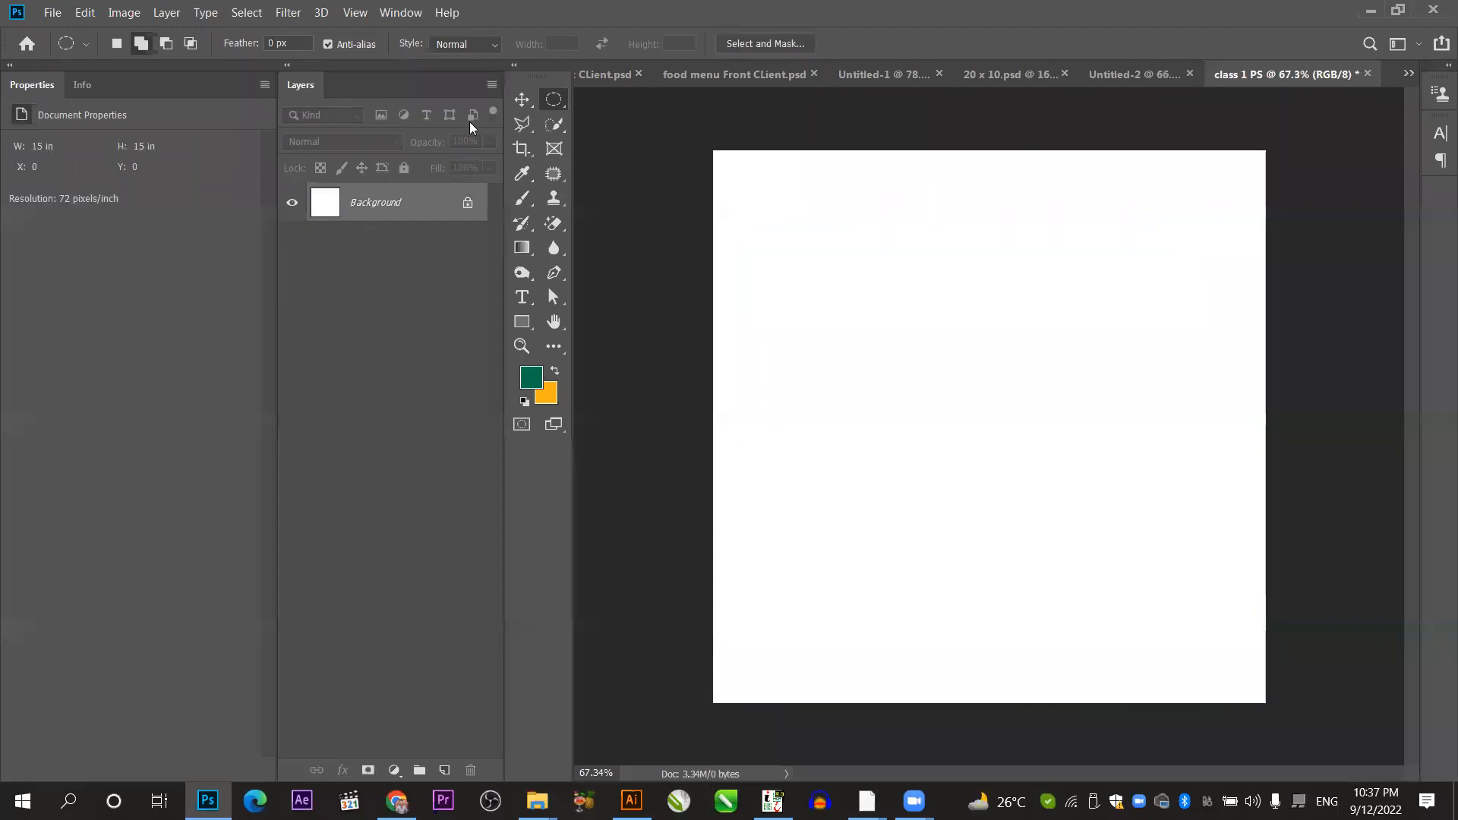
# Draw a rectangle shape of about 142 × 190 px in the canvas's upper part and fill it with pink.
pyautogui.click(521, 100)
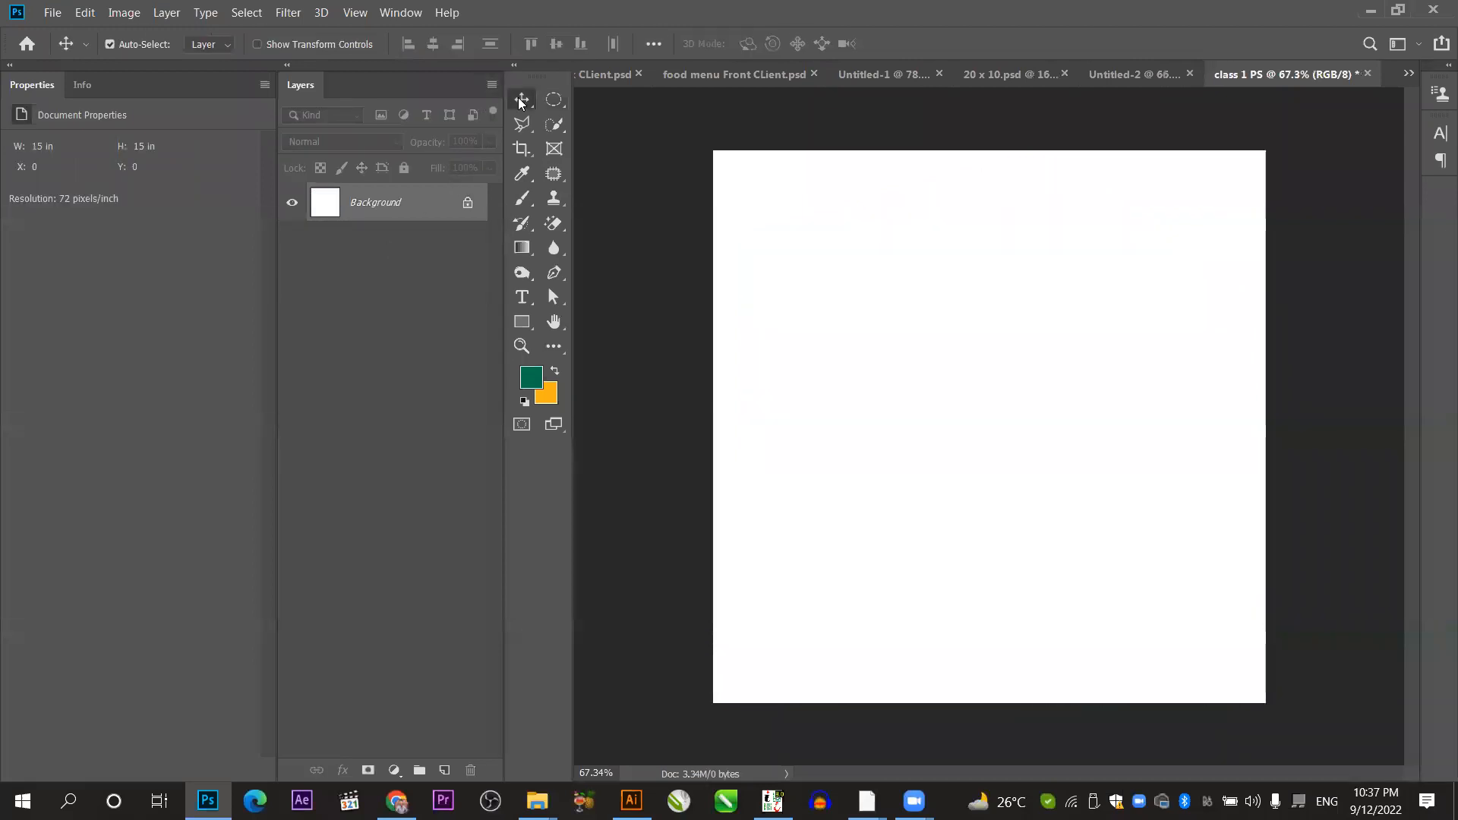
pyautogui.click(527, 327)
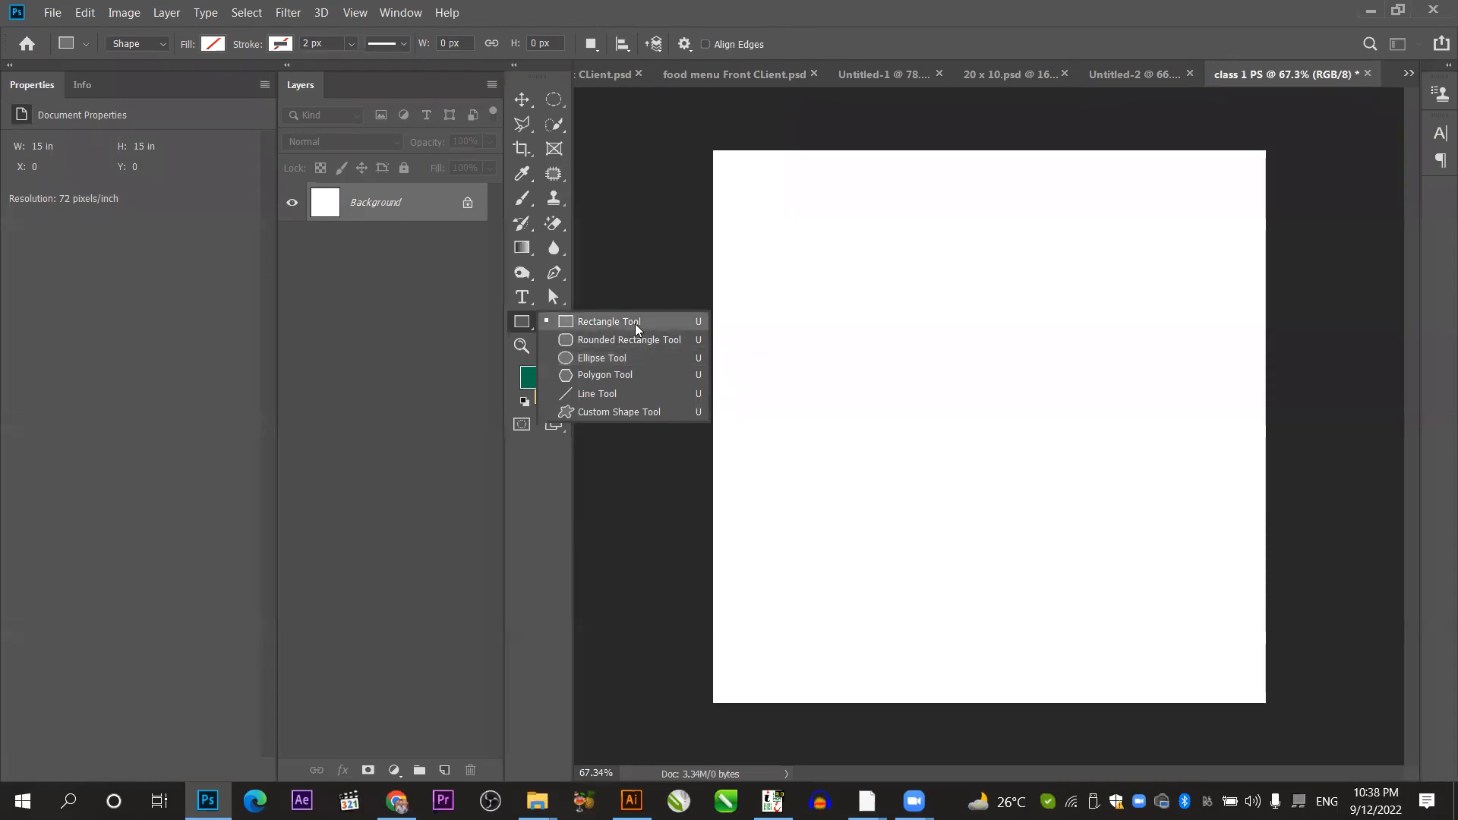
pyautogui.click(528, 95)
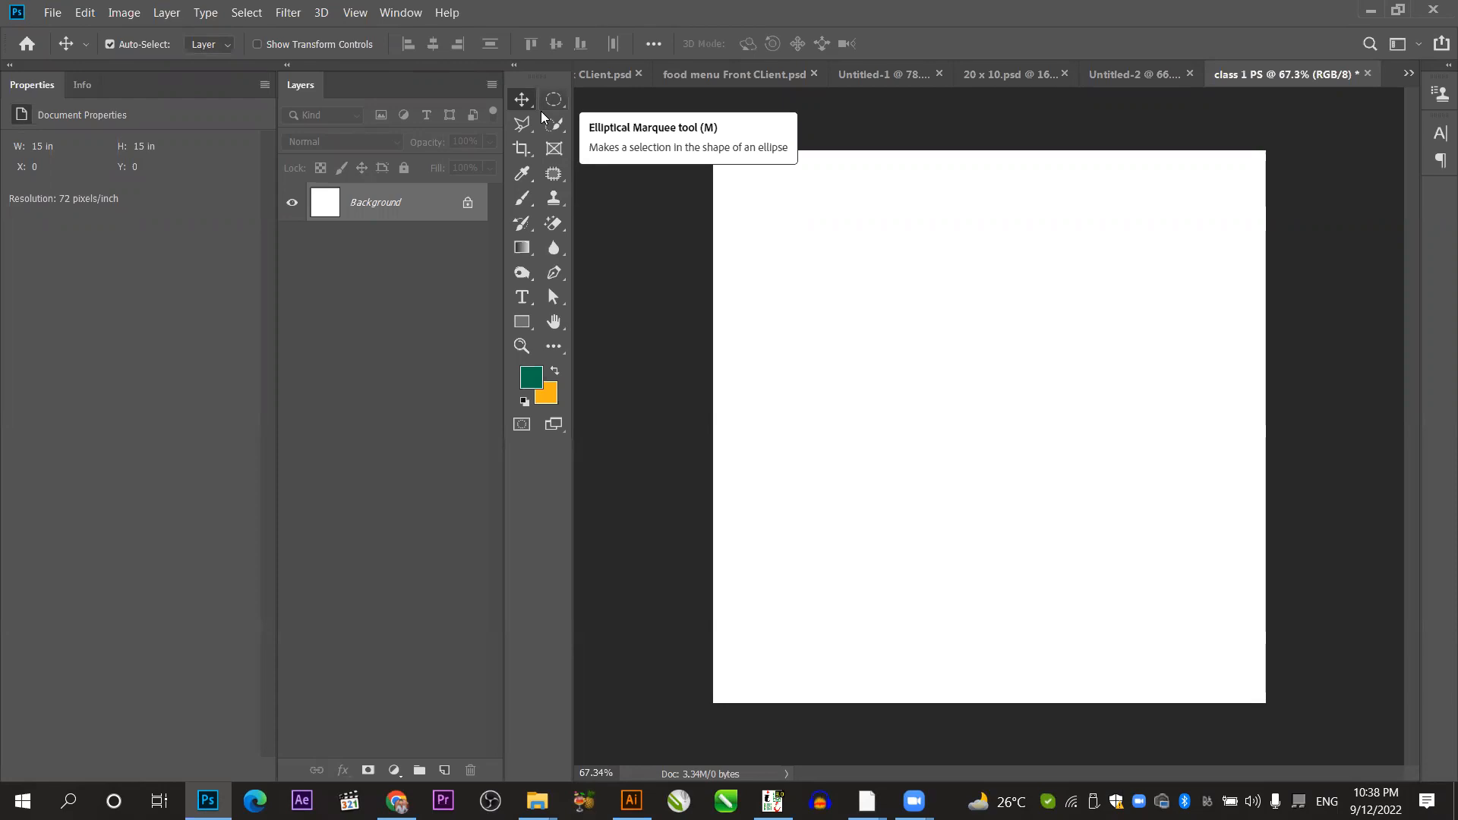
pyautogui.click(522, 321)
pyautogui.moveTo(851, 191); pyautogui.dragTo(924, 288)
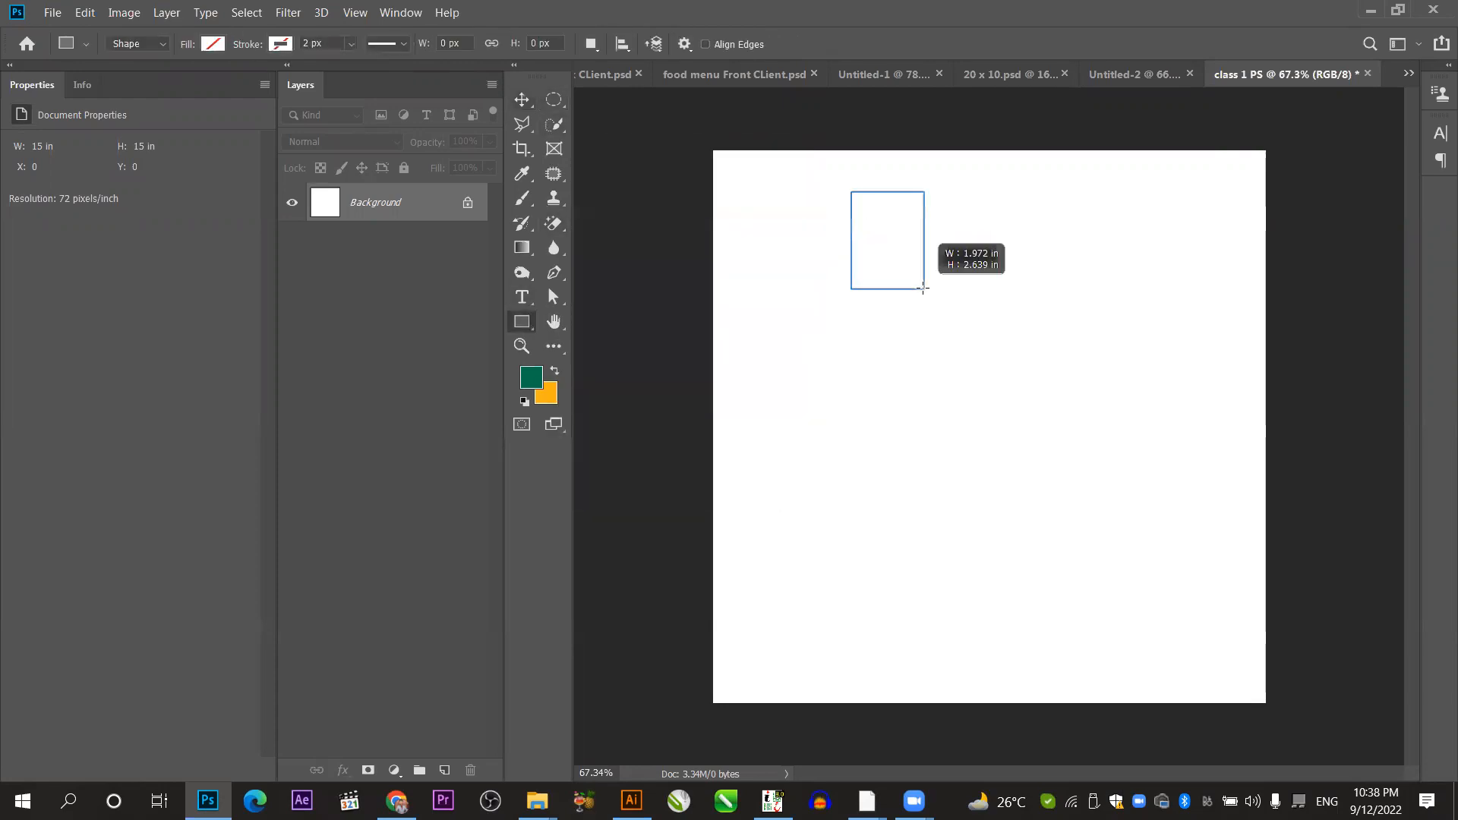
pyautogui.click(22, 203)
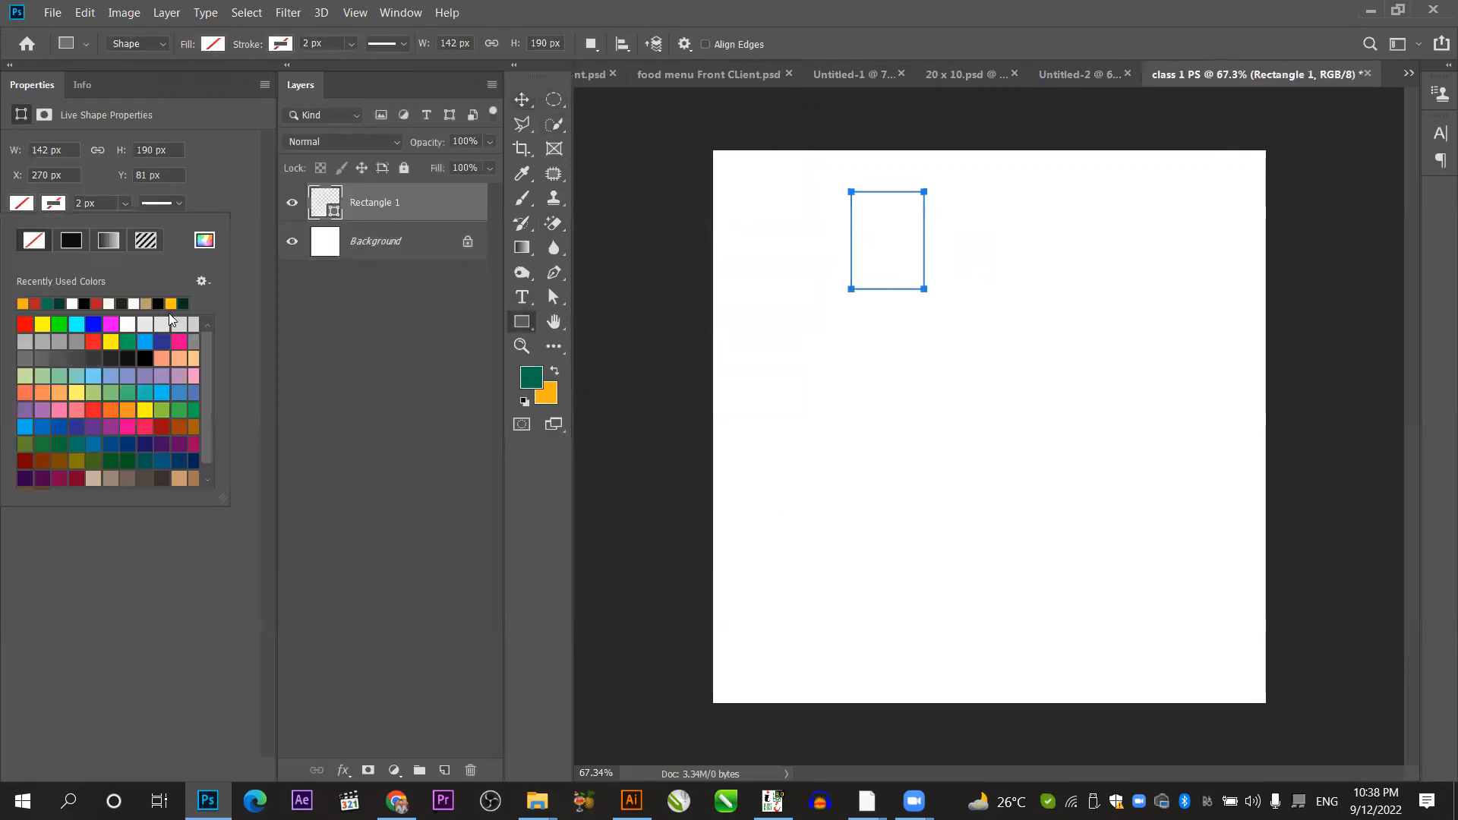
pyautogui.click(179, 342)
# Change the rectangle's fill colour to blue.
pyautogui.click(521, 99)
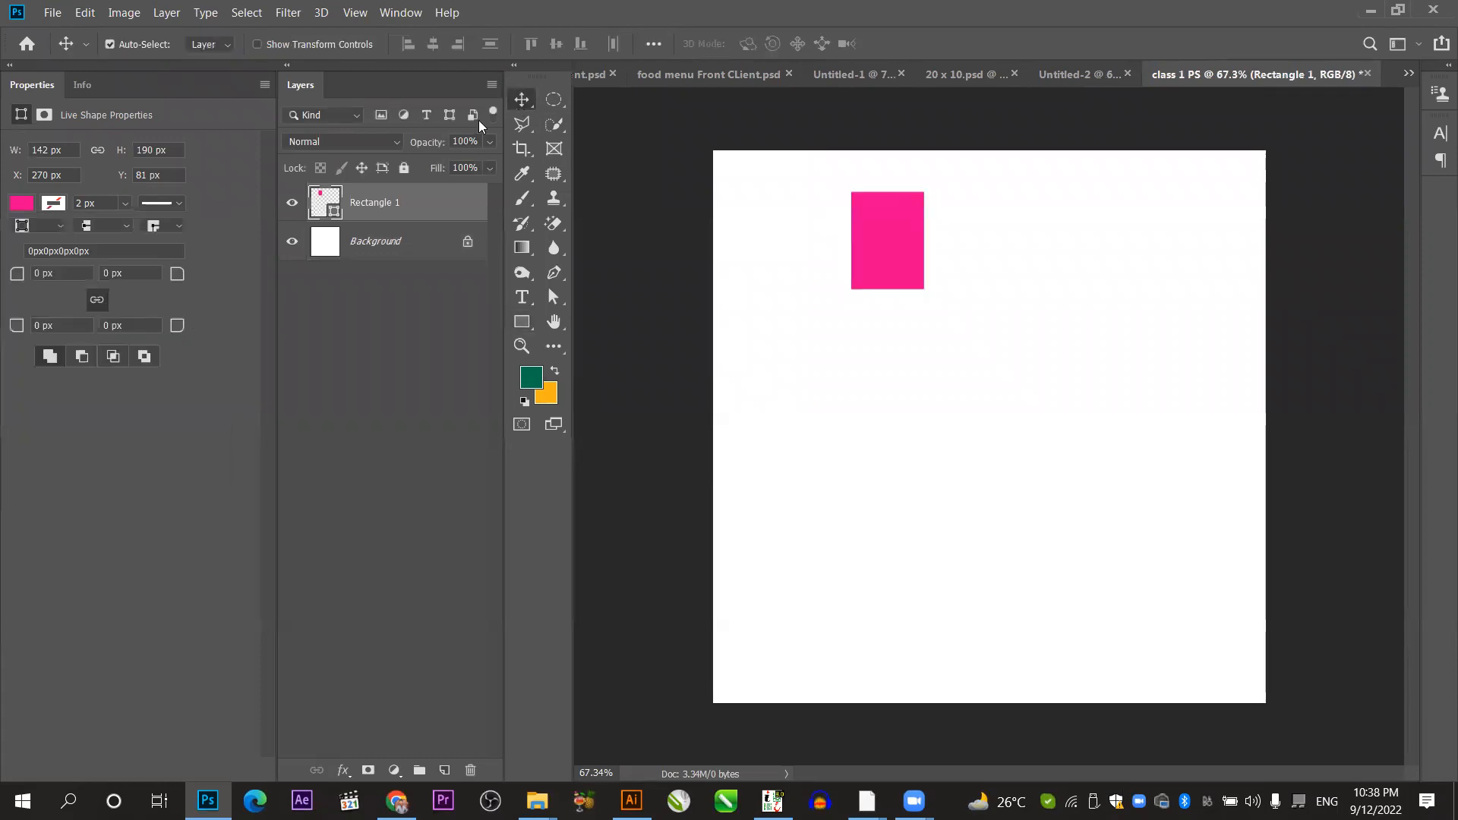
pyautogui.click(21, 203)
pyautogui.click(93, 323)
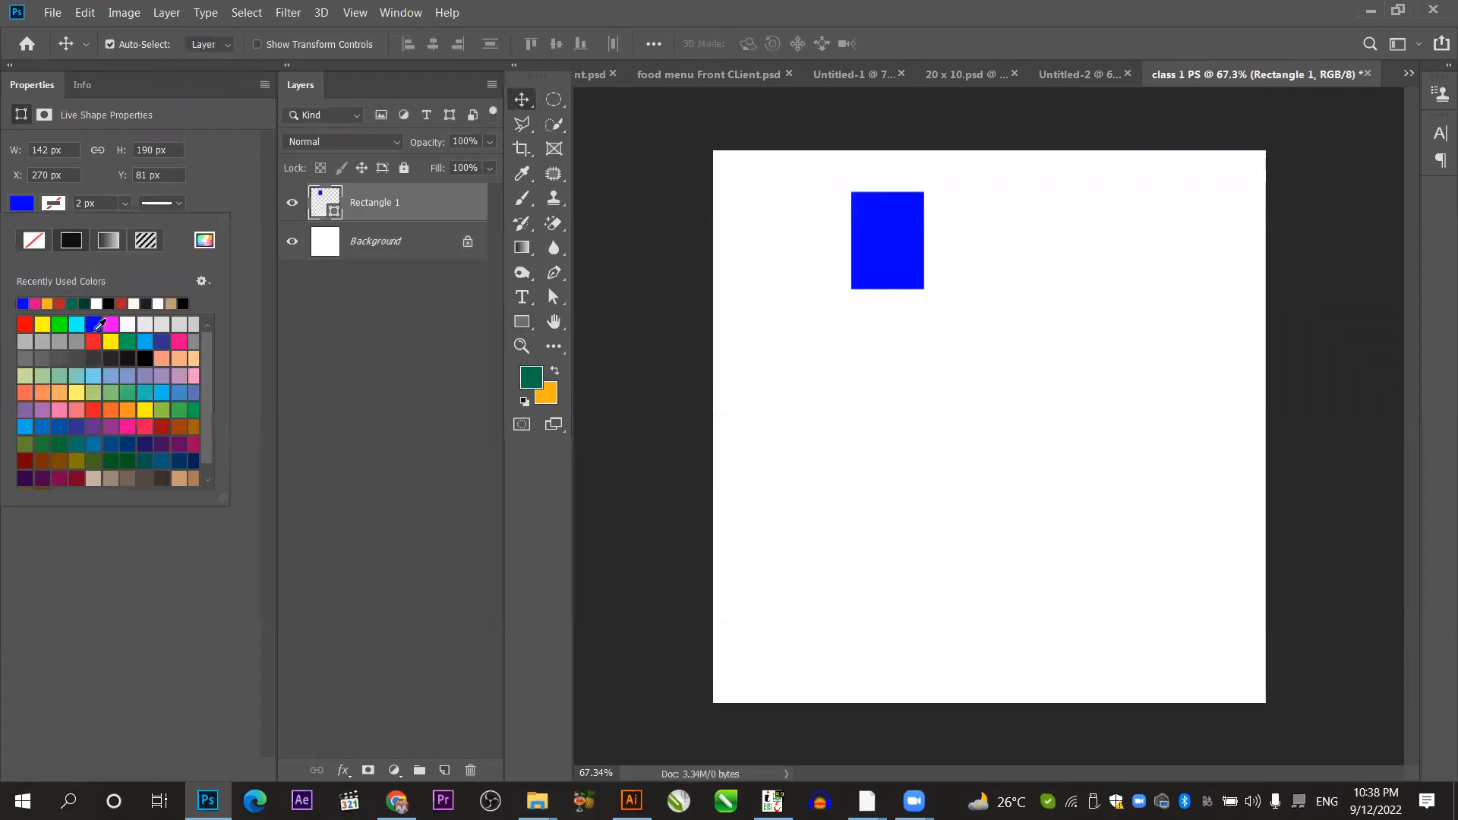
# Move the blue rectangle slightly to the right and delete it.
pyautogui.click(521, 99)
pyautogui.moveTo(873, 251); pyautogui.dragTo(942, 267)
pyautogui.press('Delete')
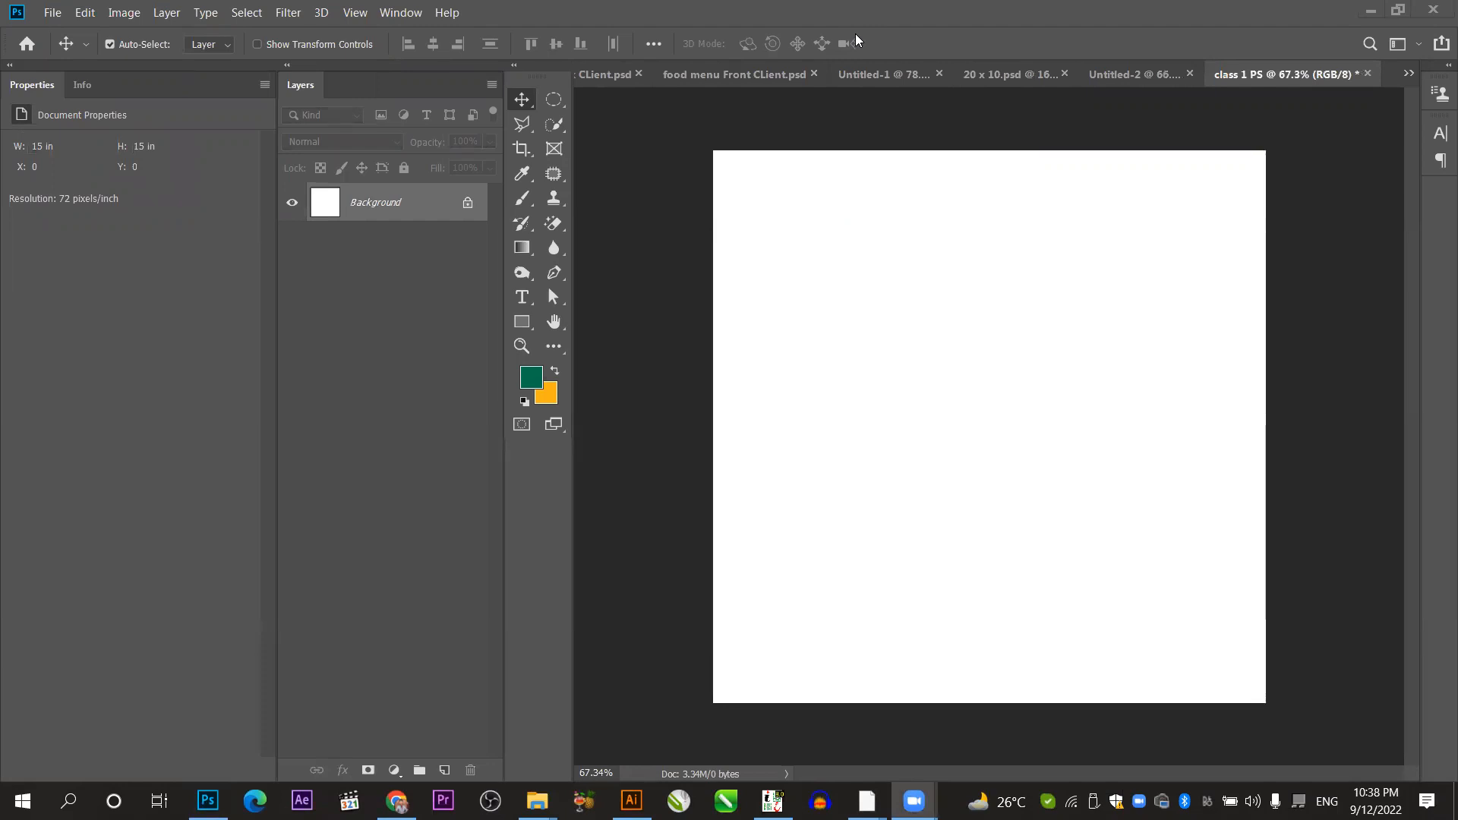
# Set the foreground colour to a bright red.
pyautogui.click(533, 378)
pyautogui.click(315, 262)
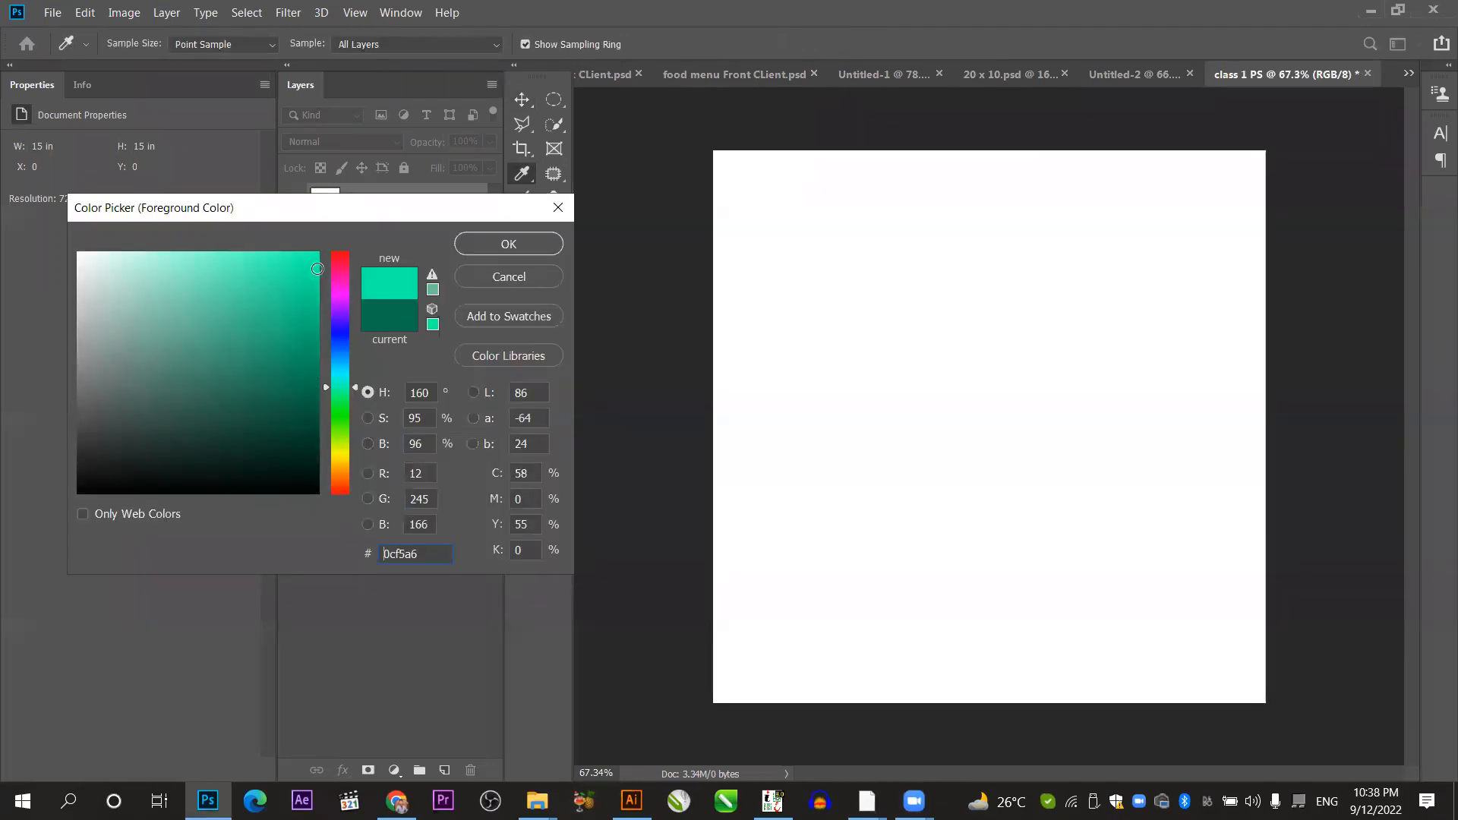
pyautogui.click(342, 256)
pyautogui.click(318, 290)
pyautogui.click(521, 246)
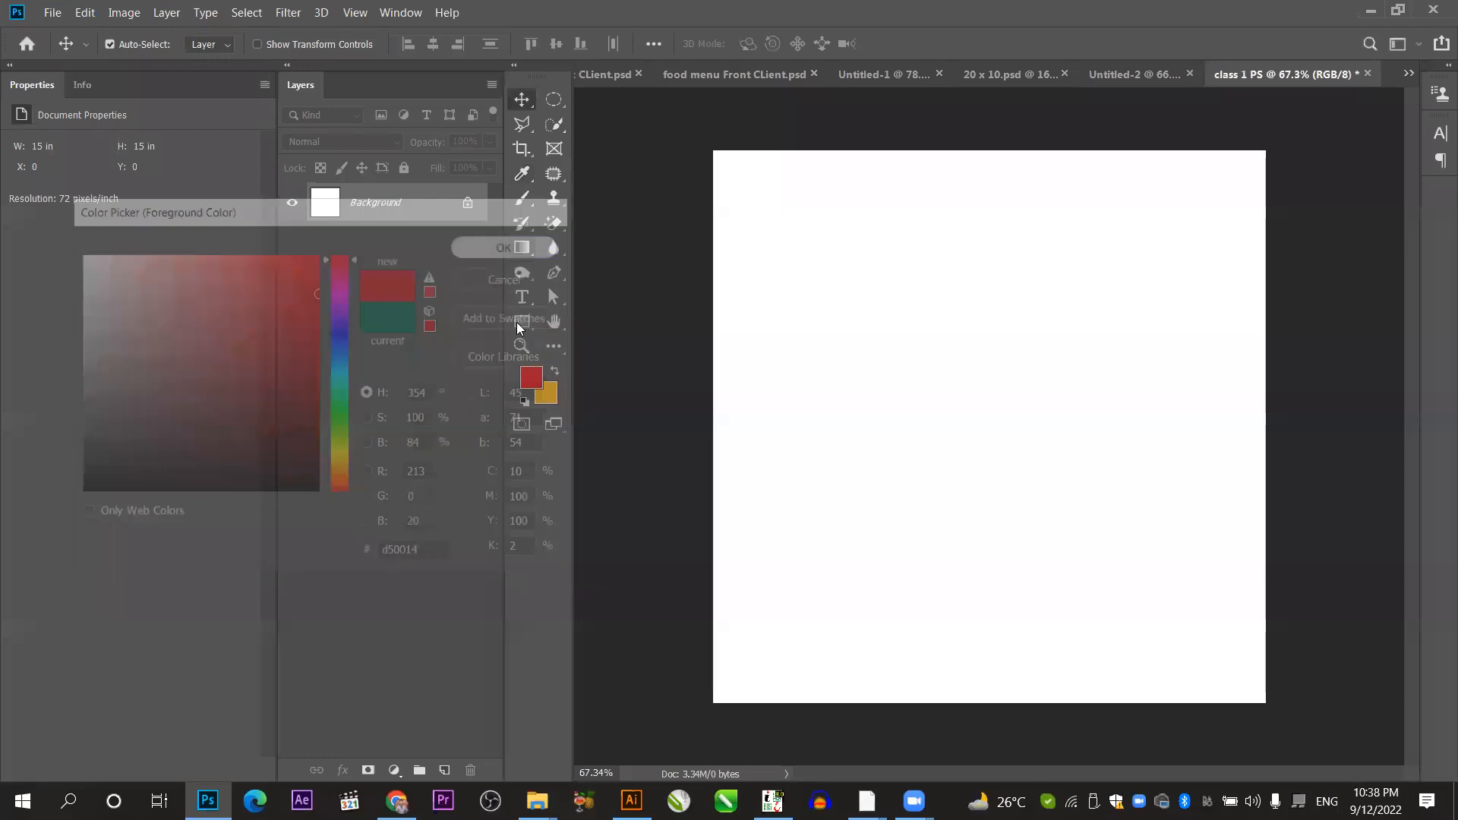
# Set the background colour to a bright orange and fill the Background layer with the red foreground colour.
pyautogui.click(553, 399)
pyautogui.moveTo(340, 379); pyautogui.dragTo(340, 478)
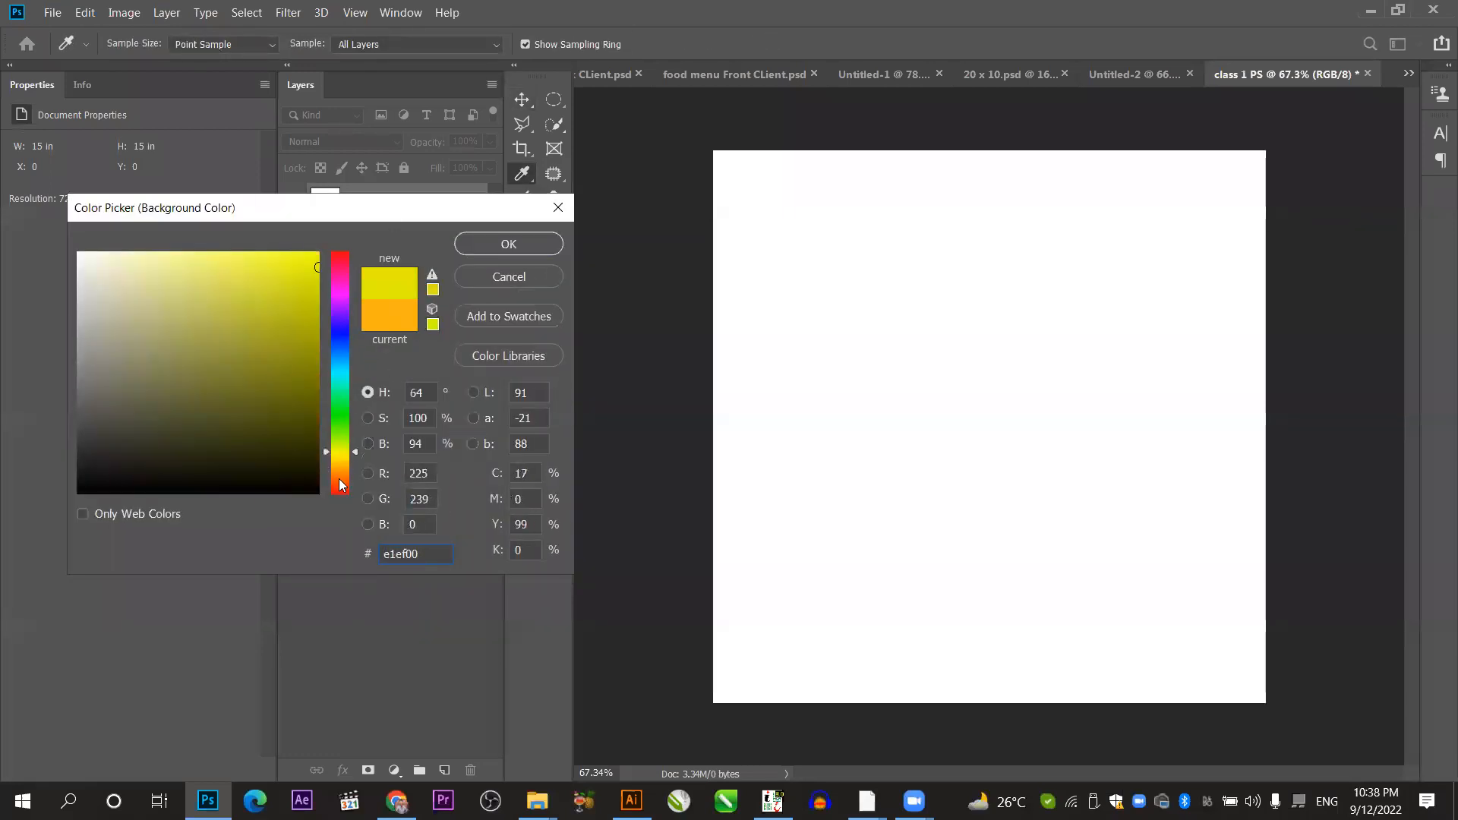
pyautogui.click(318, 253)
pyautogui.click(501, 242)
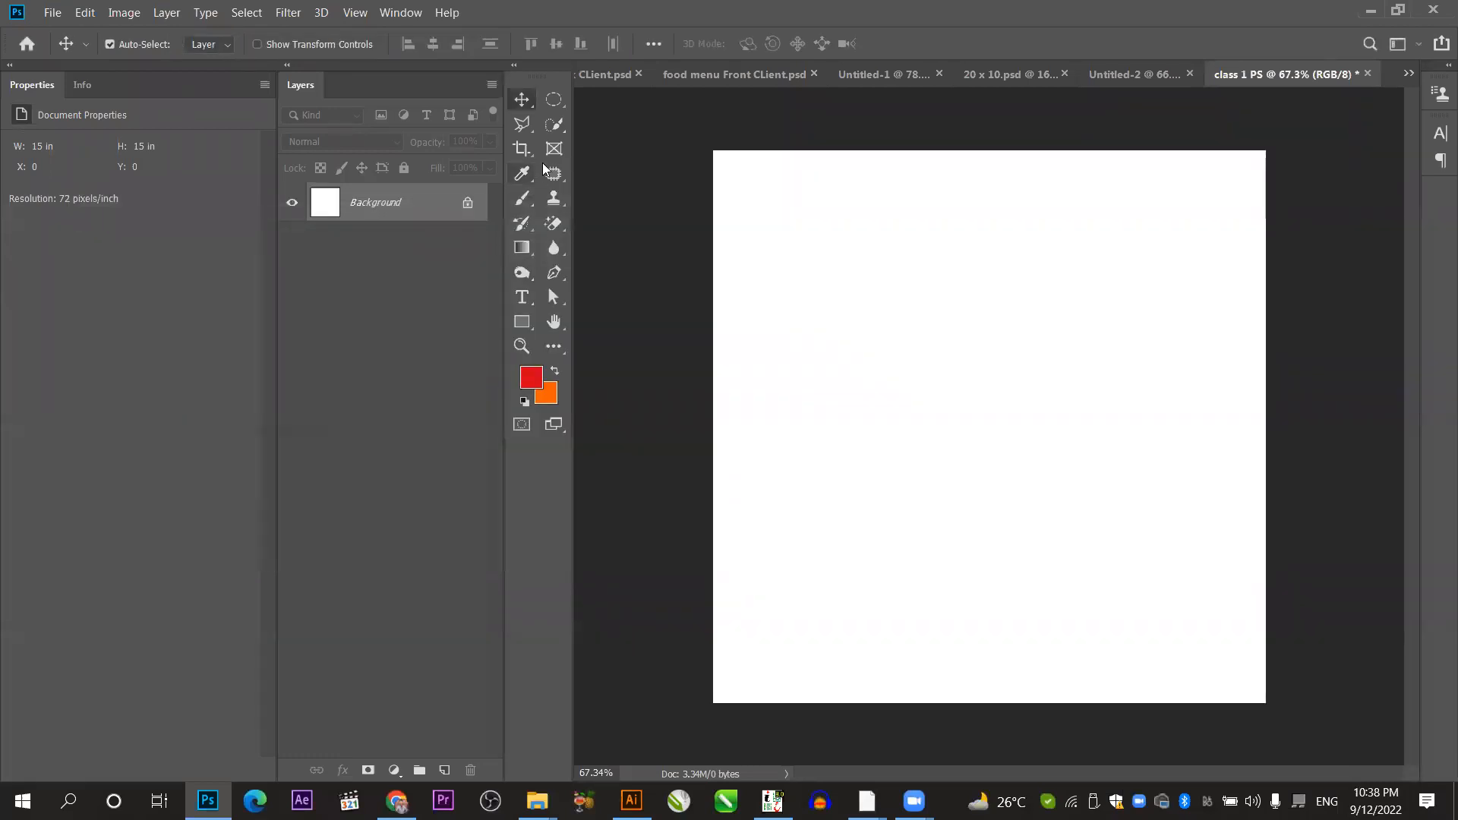
pyautogui.hotkey('ctrl', 'BackSpace')
pyautogui.hotkey('alt', 'BackSpace')
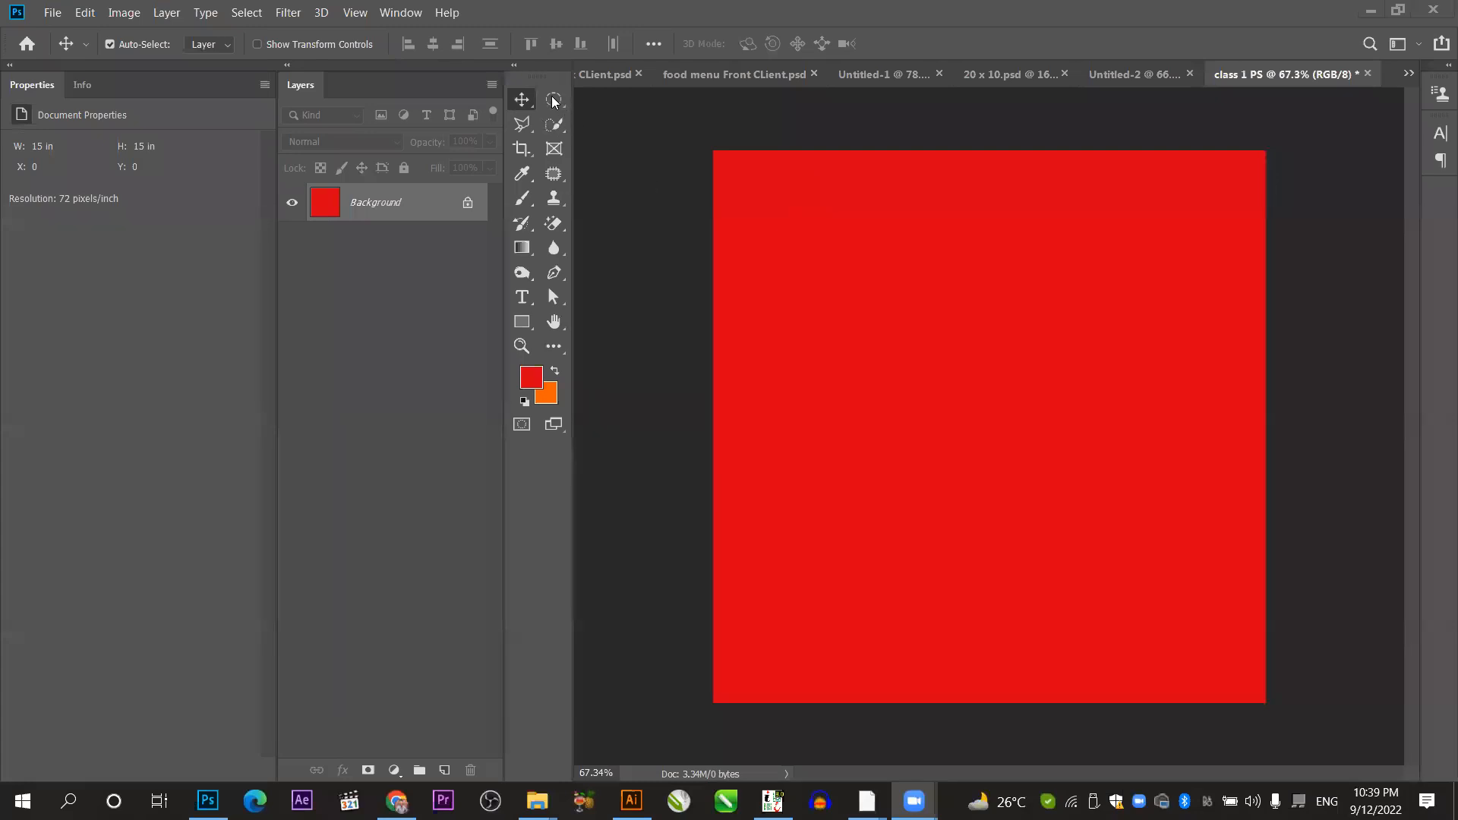
# Set the Rectangular Marquee tool's feather to 60 px.
pyautogui.moveTo(554, 100); pyautogui.dragTo(594, 105)
pyautogui.click(273, 43)
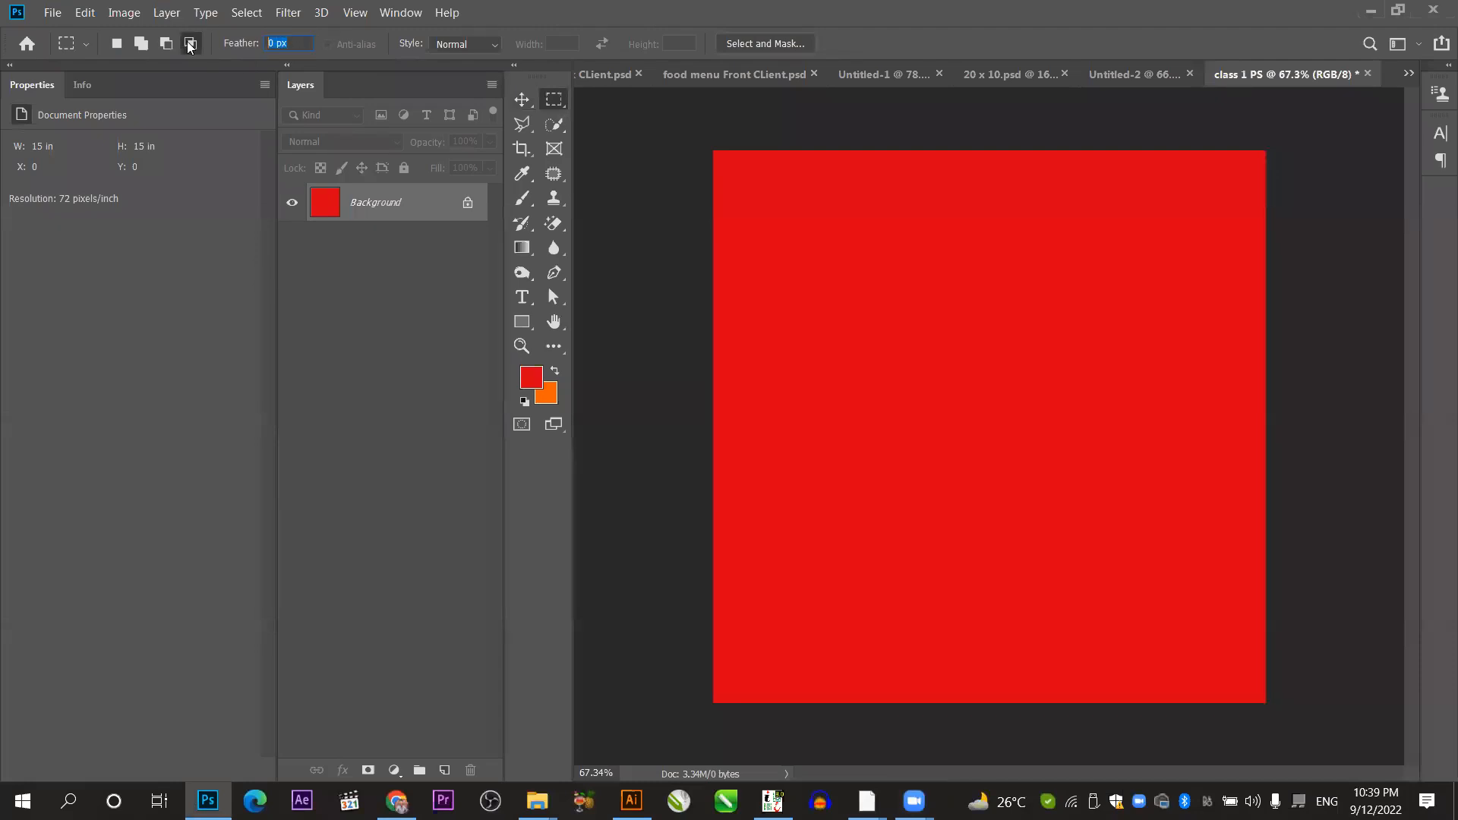
pyautogui.write('60')
# Set the Elliptical Marquee tool's feather to 60 px and draw a large circular selection around the middle of the canvas.
pyautogui.rightClick(554, 99)
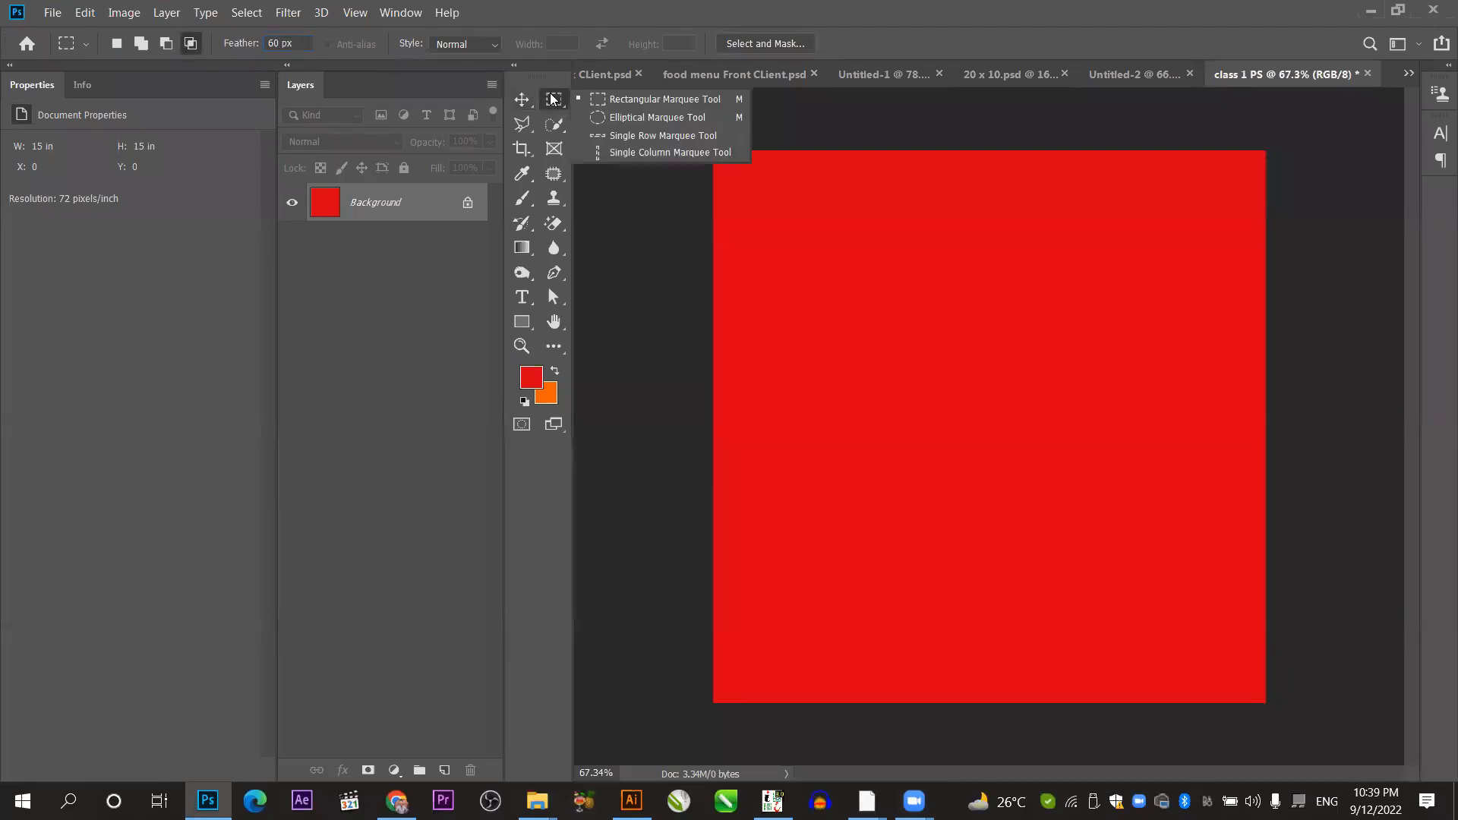
pyautogui.click(623, 117)
pyautogui.click(295, 44)
pyautogui.moveTo(235, 44); pyautogui.dragTo(271, 46)
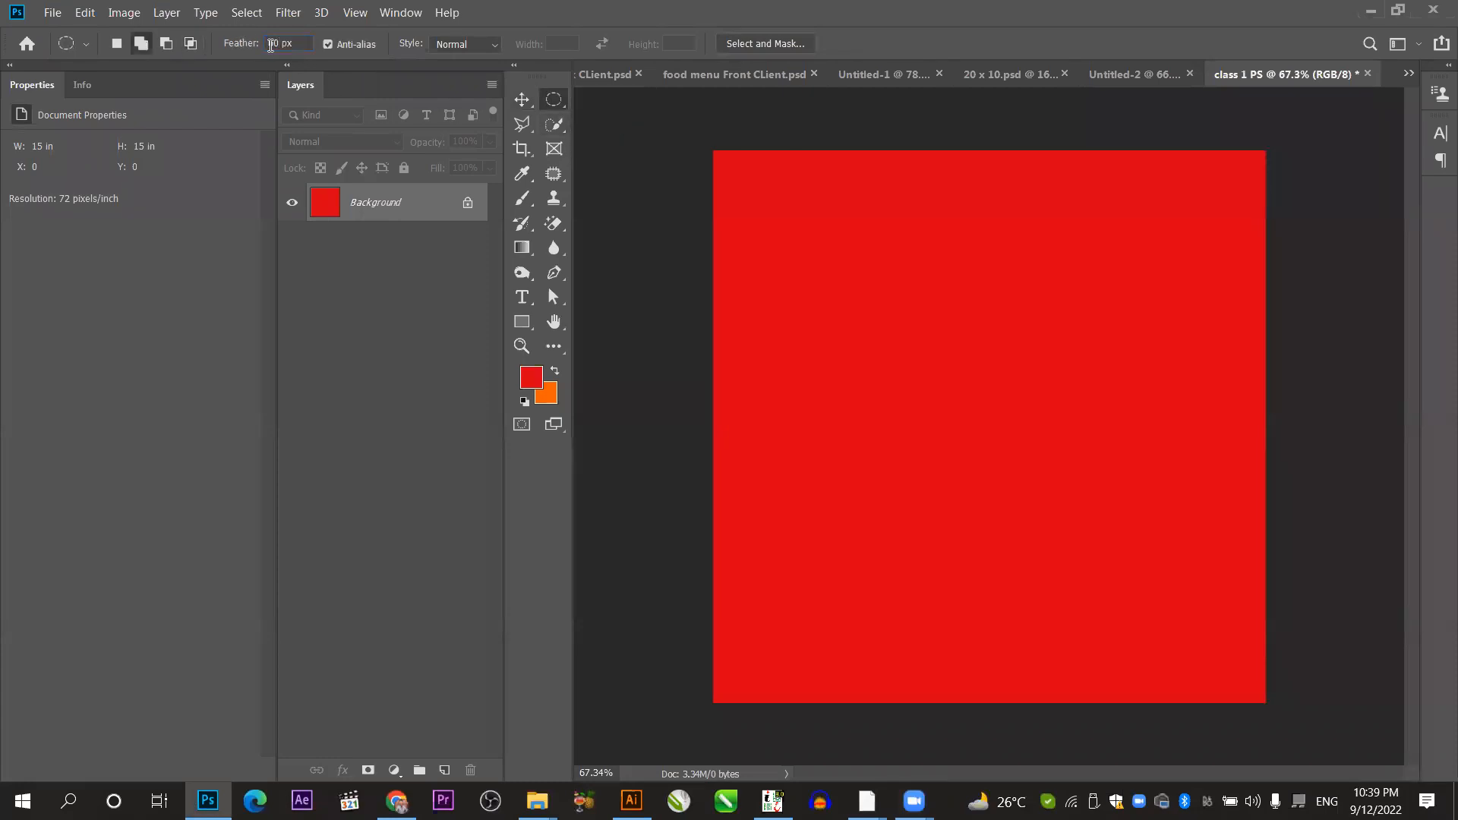
pyautogui.moveTo(796, 262); pyautogui.dragTo(1170, 594)
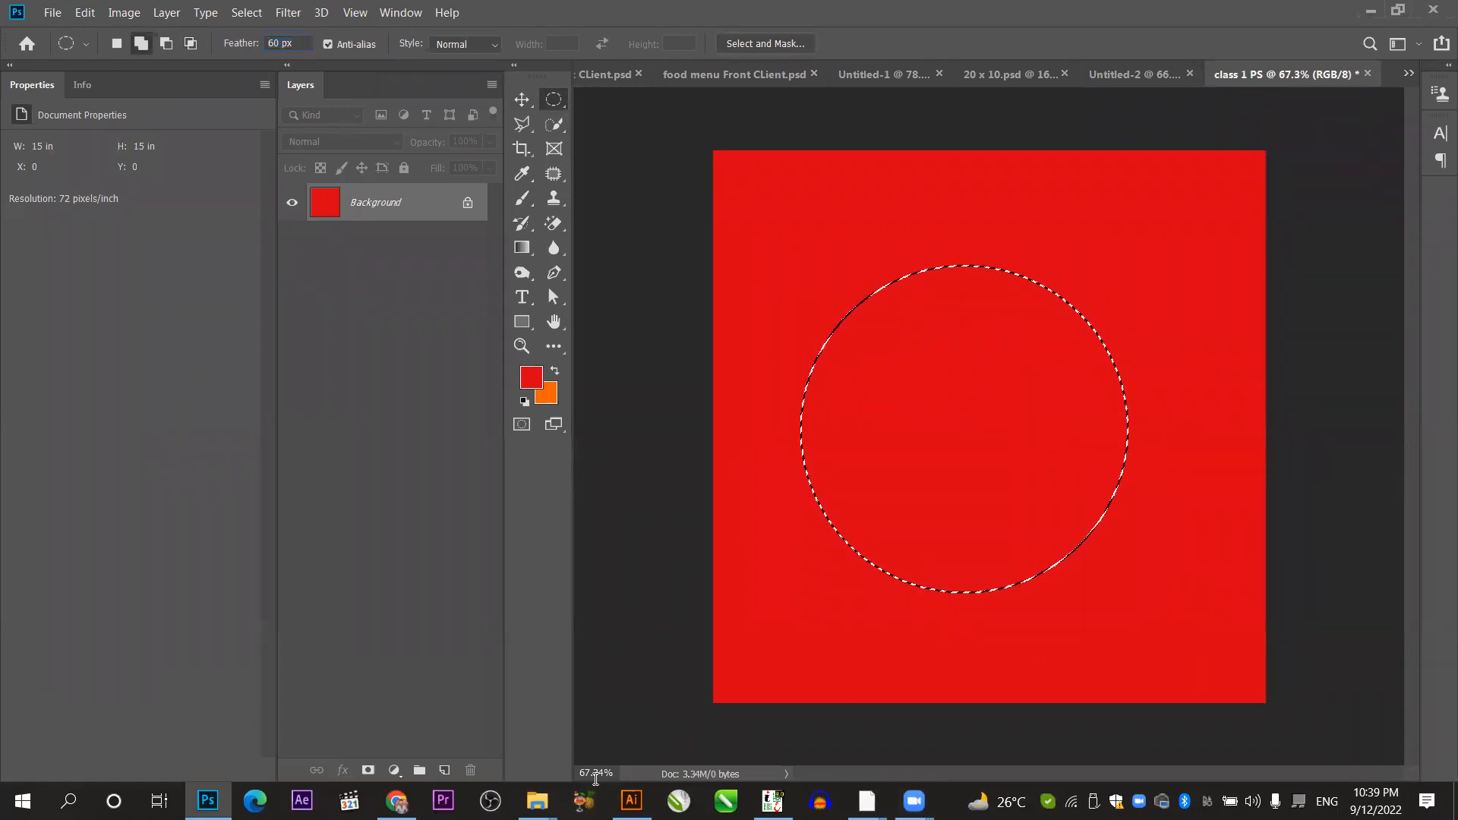
# Fill the feathered circular selection with the orange background colour on a new layer and clear the selection.
pyautogui.click(445, 771)
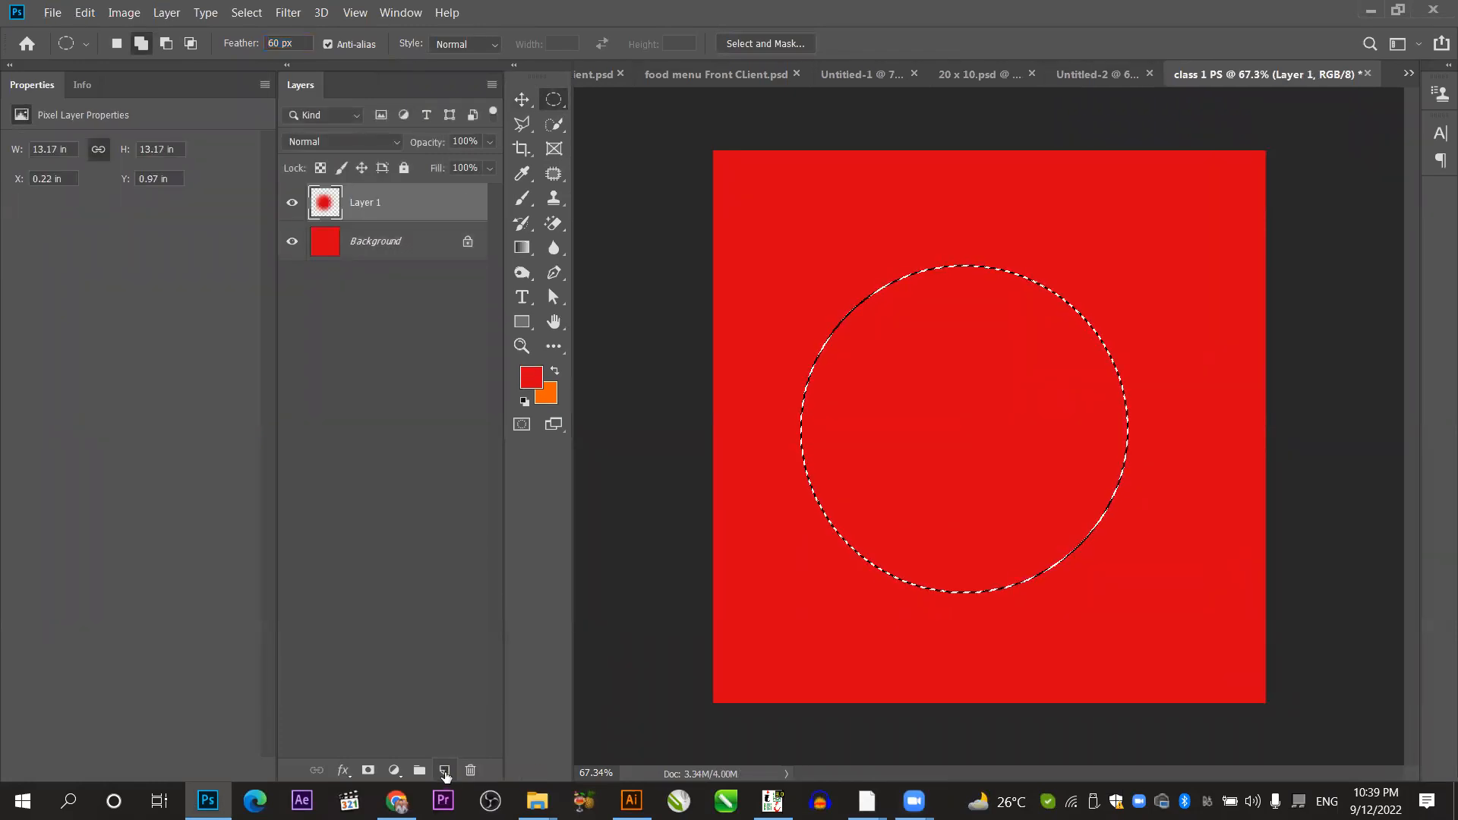
pyautogui.hotkey('ctrl', 'BackSpace')
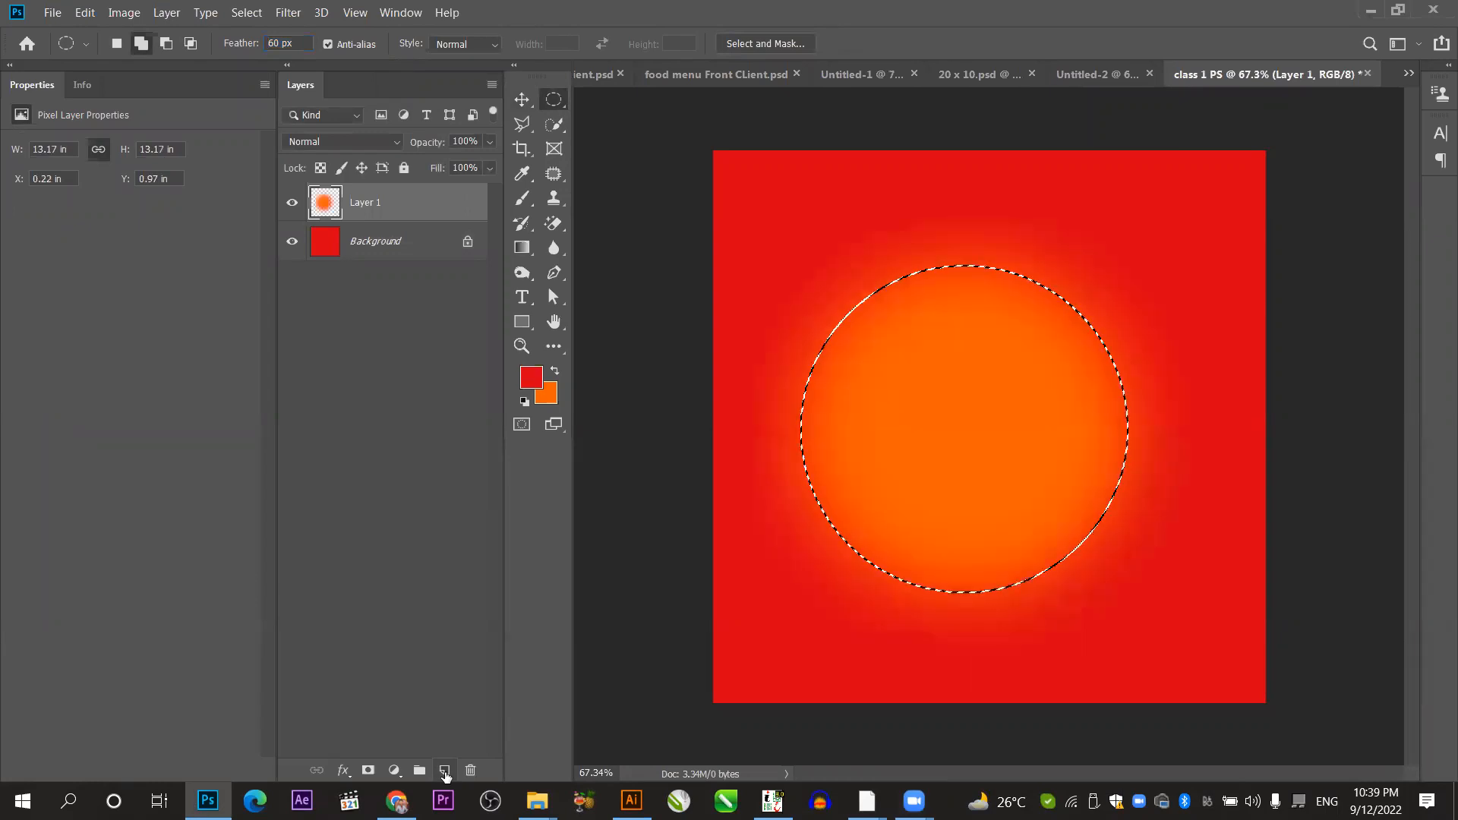
pyautogui.hotkey('ctrl', 'd')
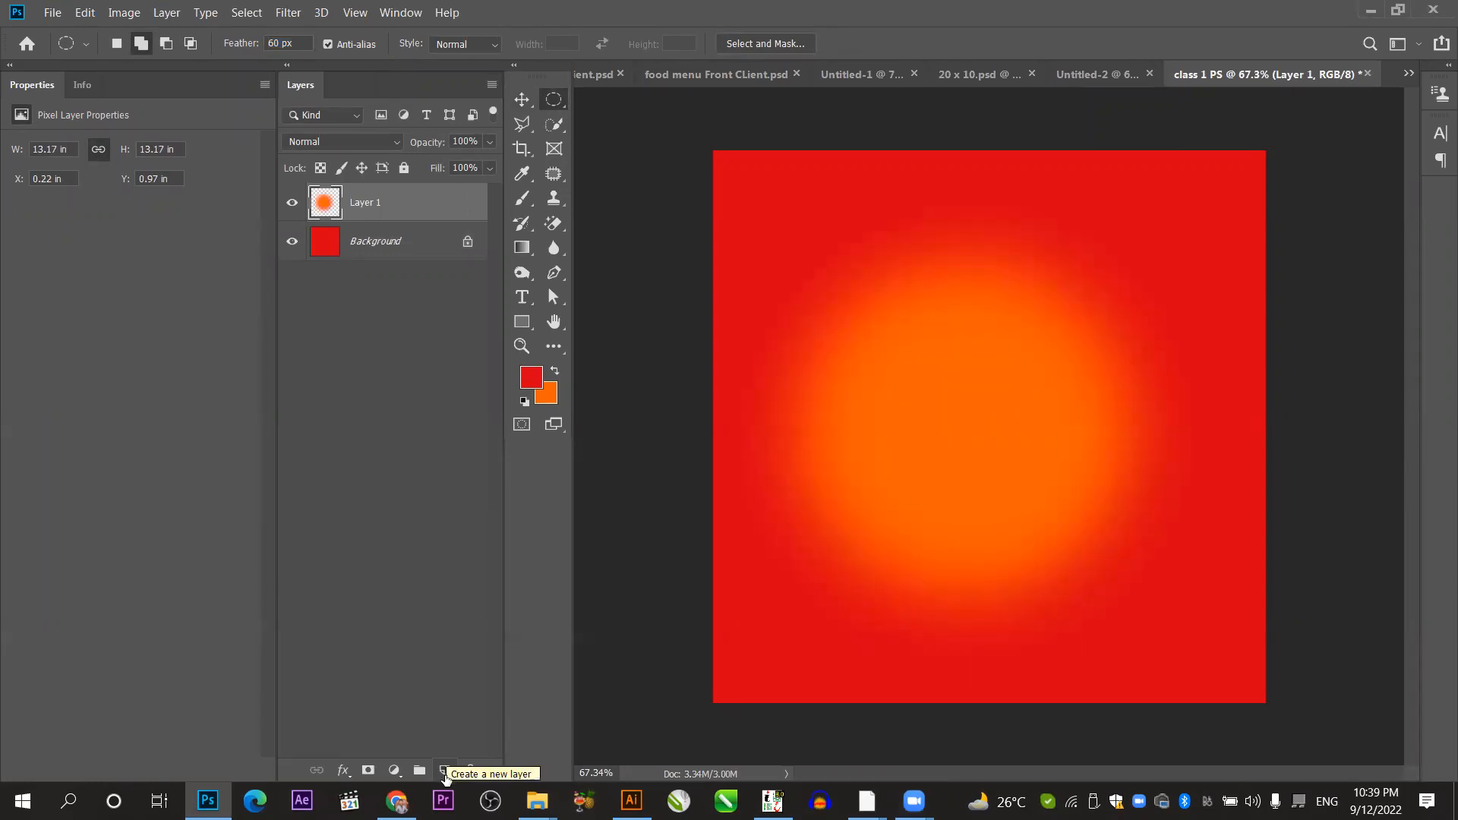
# Move the soft orange circle up and slightly right, into the upper part of the canvas.
pyautogui.click(522, 99)
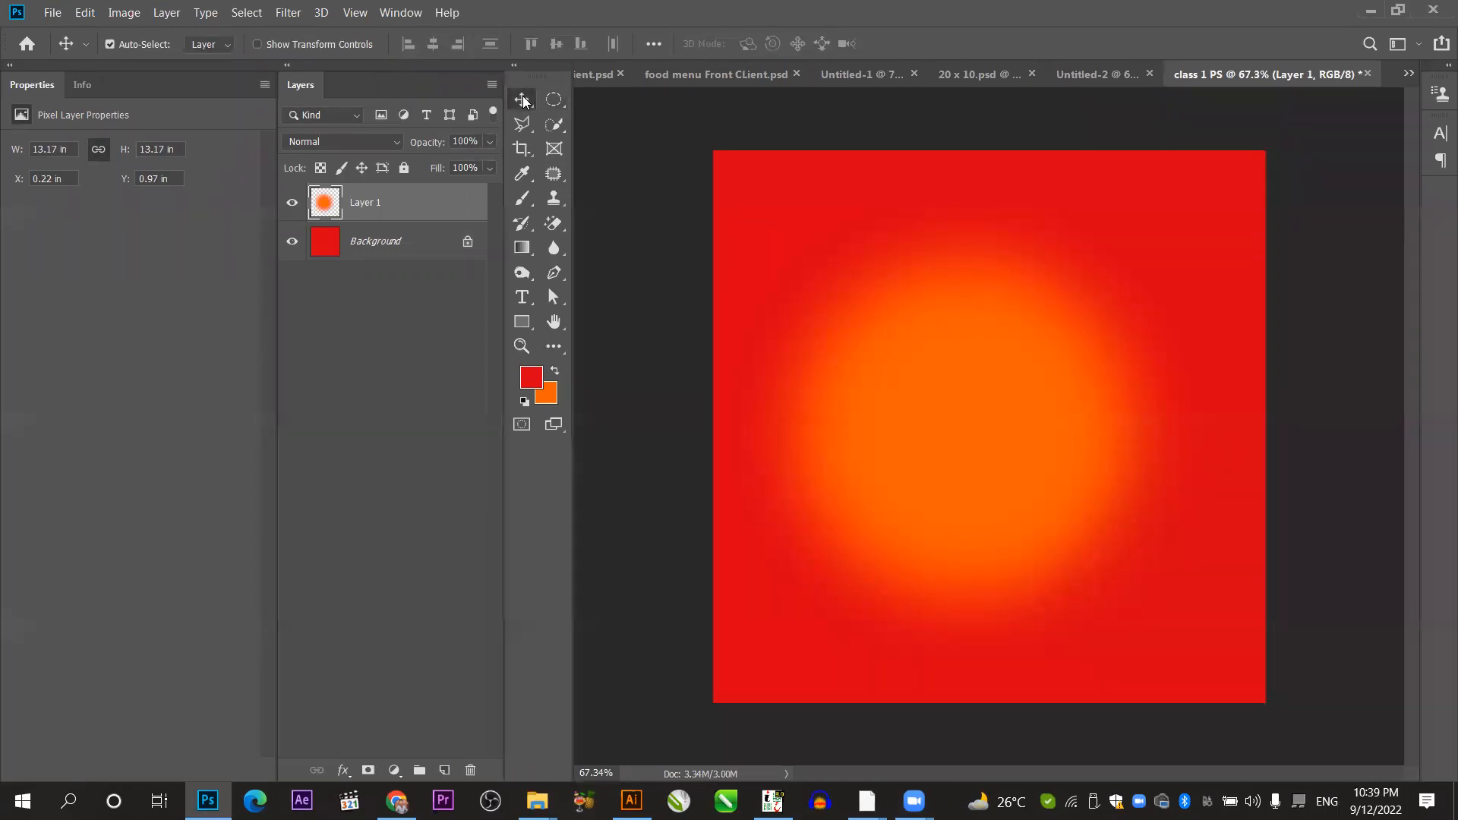
pyautogui.moveTo(999, 436); pyautogui.dragTo(962, 271)
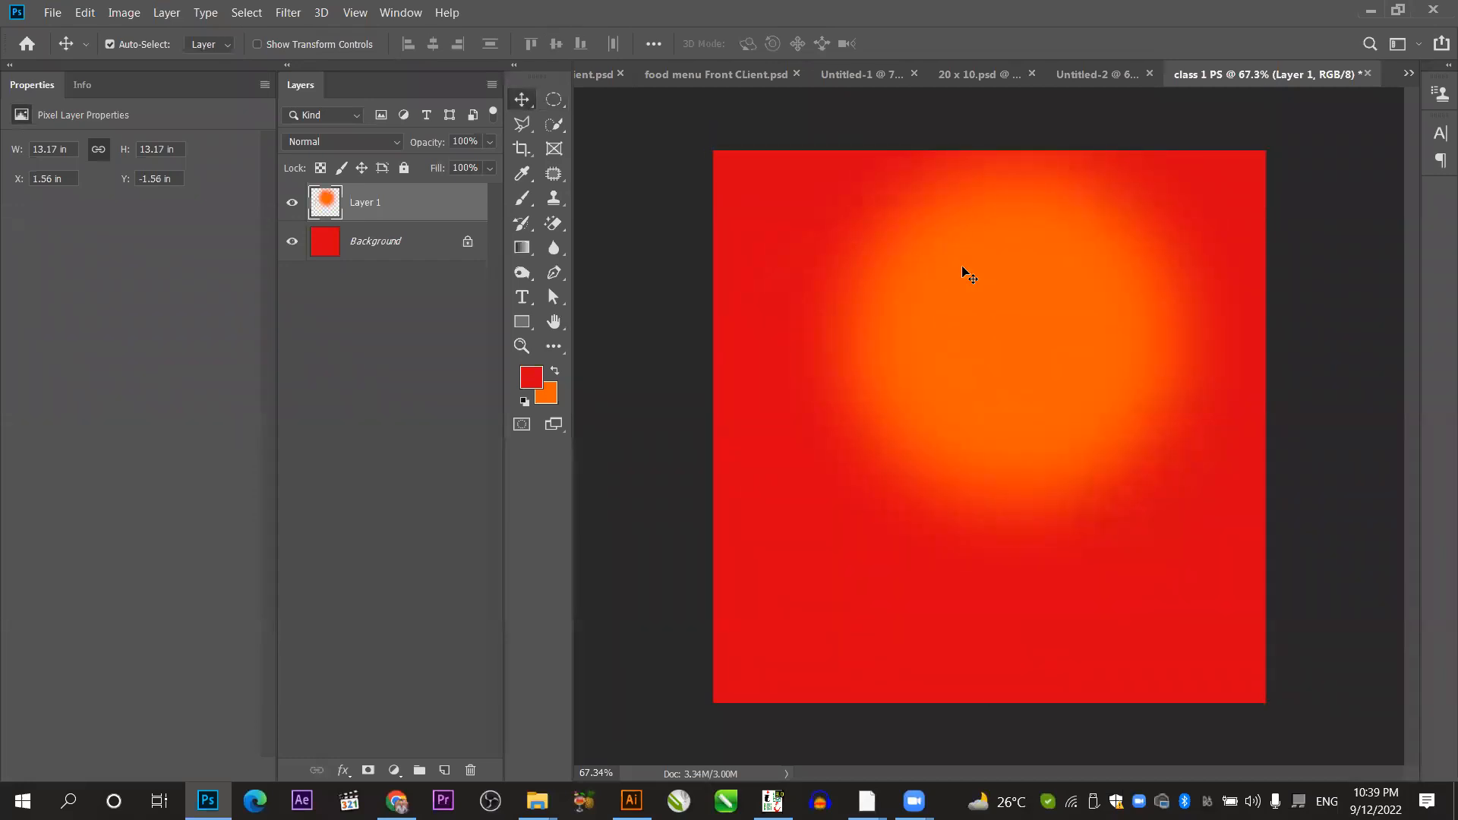